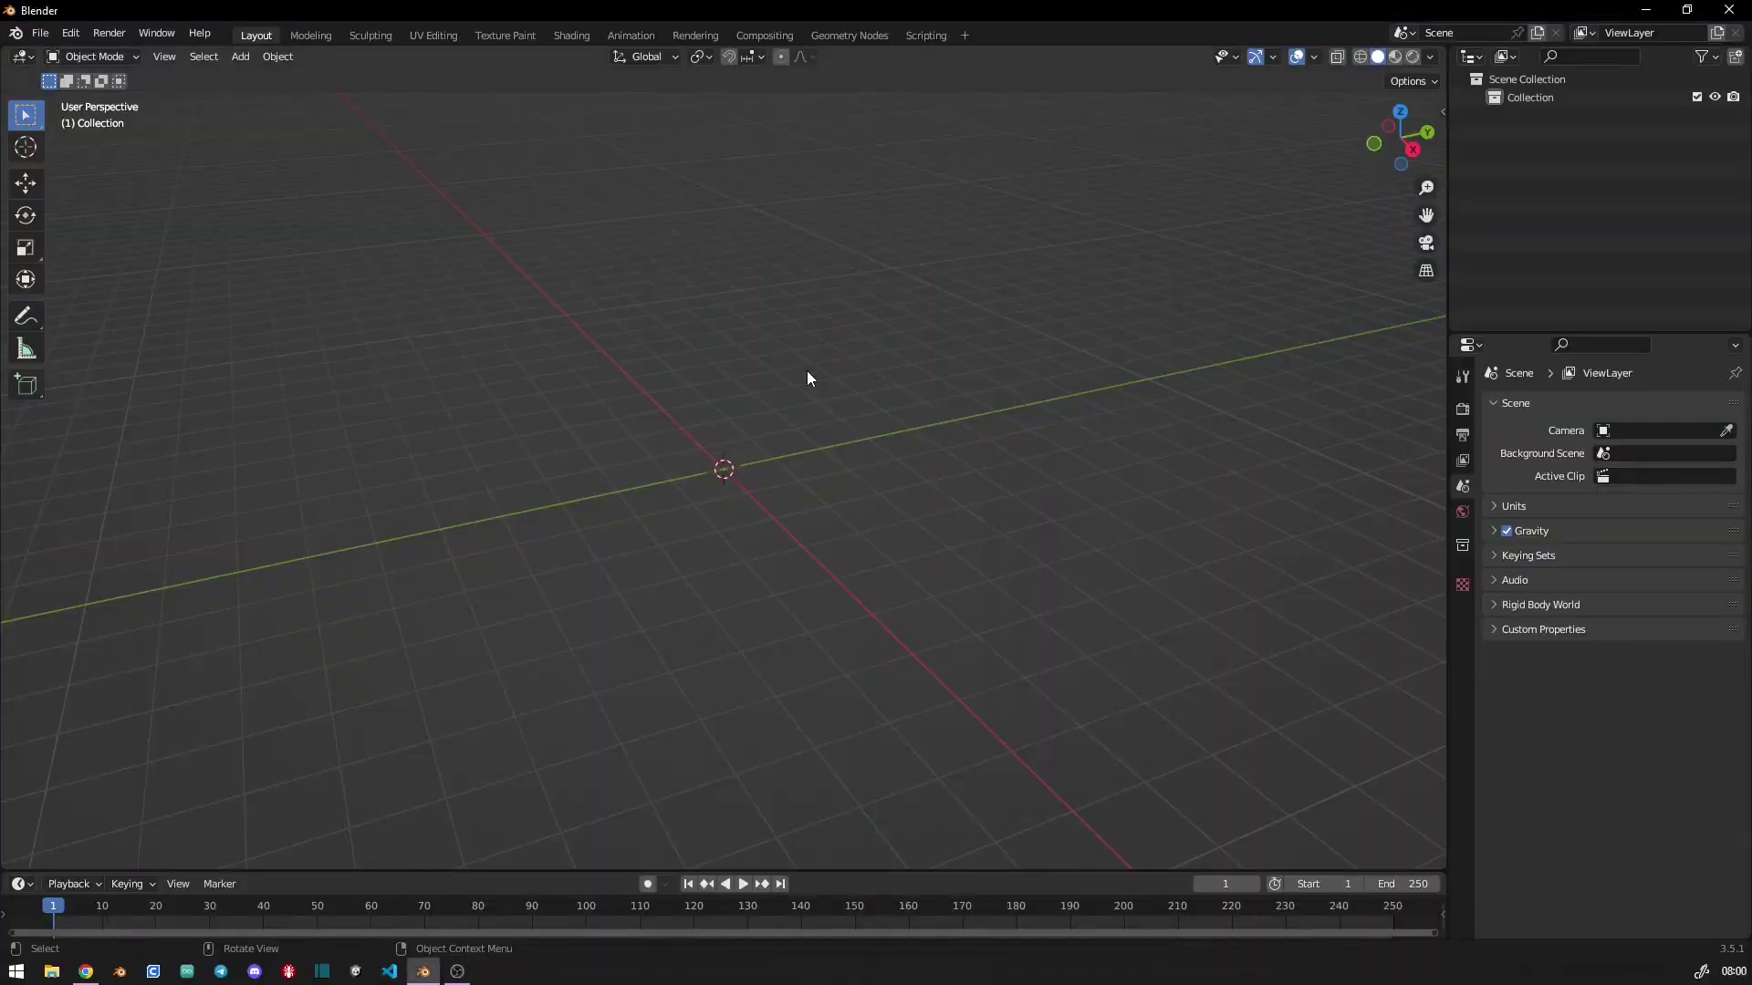
- Add a UV sphere with 18 segments and 9 rings
{"action": "key", "text": "KP_1"}
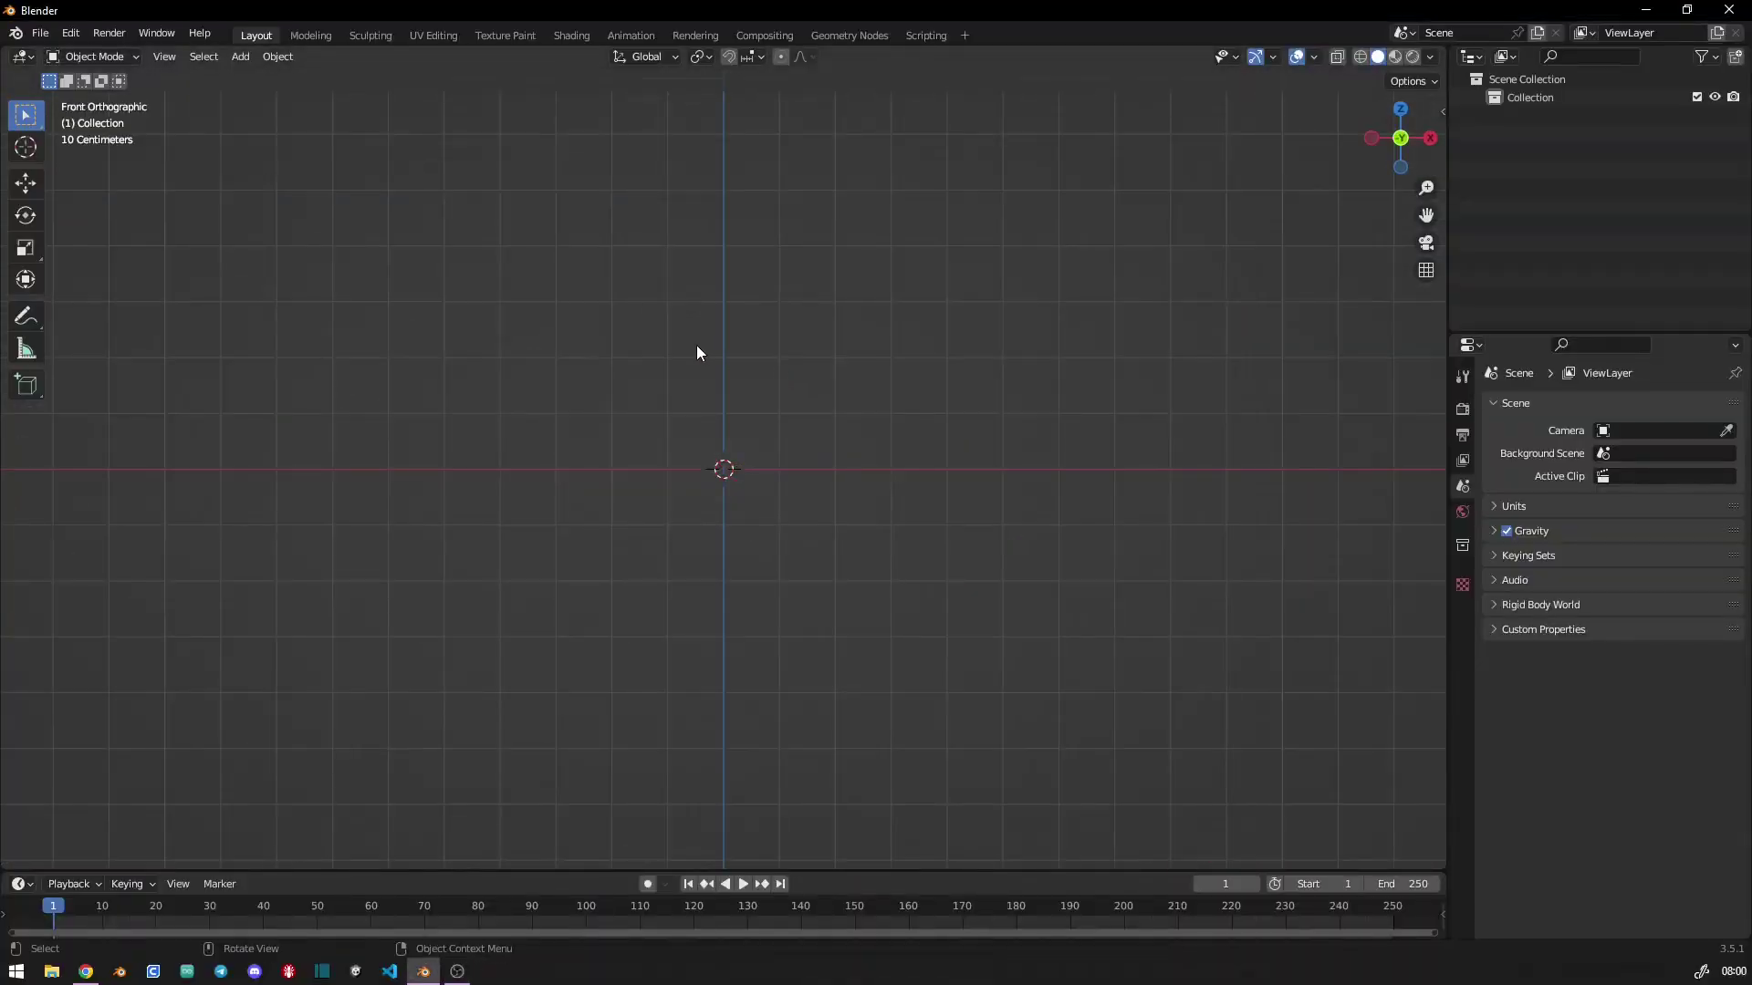
{"action": "key", "text": "shift+a"}
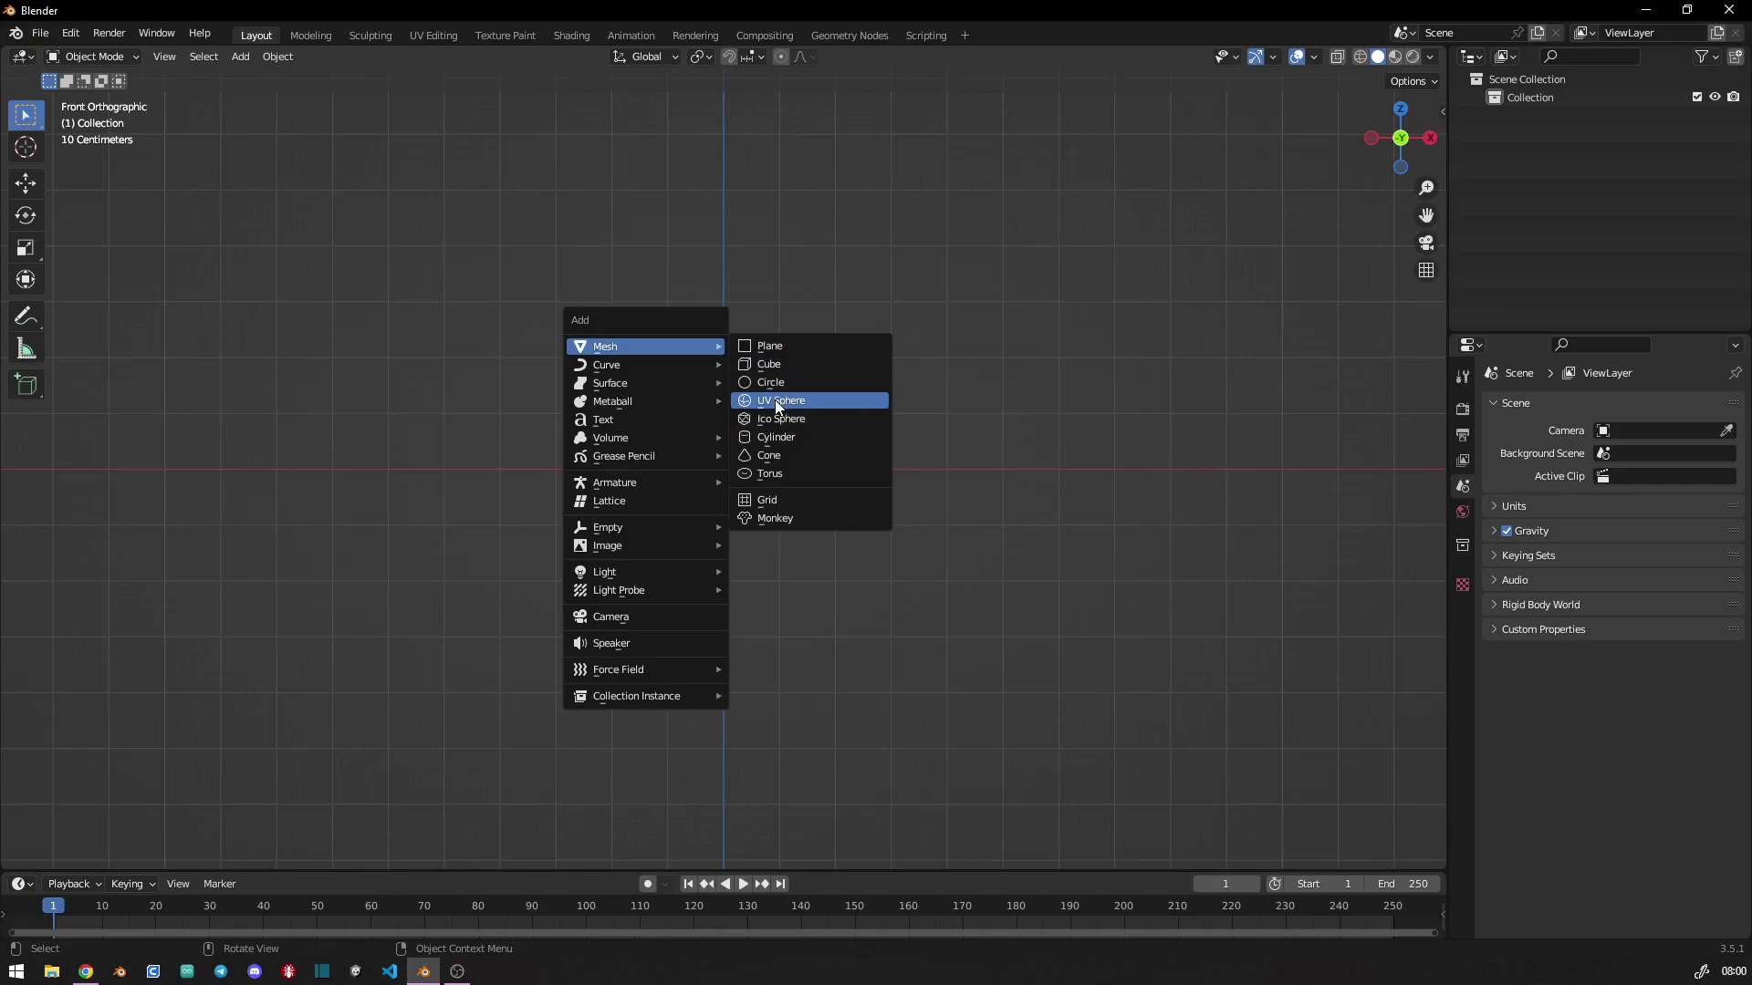
{"action": "left_click", "coordinate": [775, 401]}
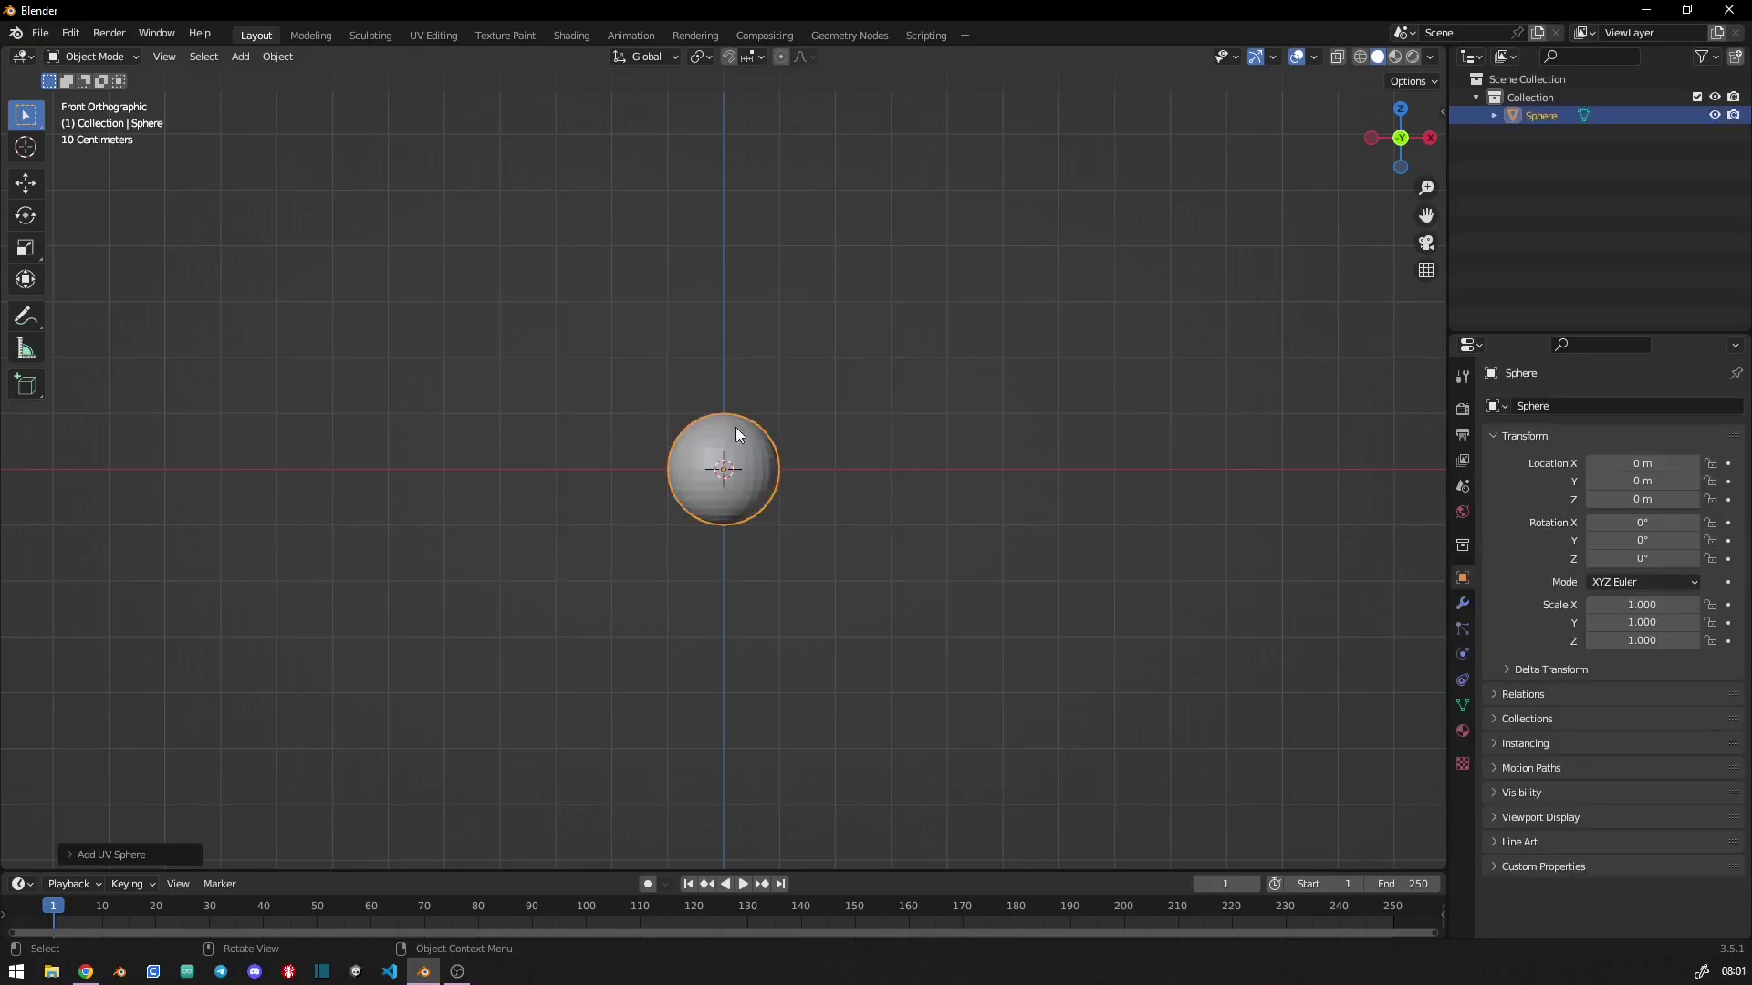
{"action": "left_click", "coordinate": [121, 855]}
{"action": "type", "text": "18"}
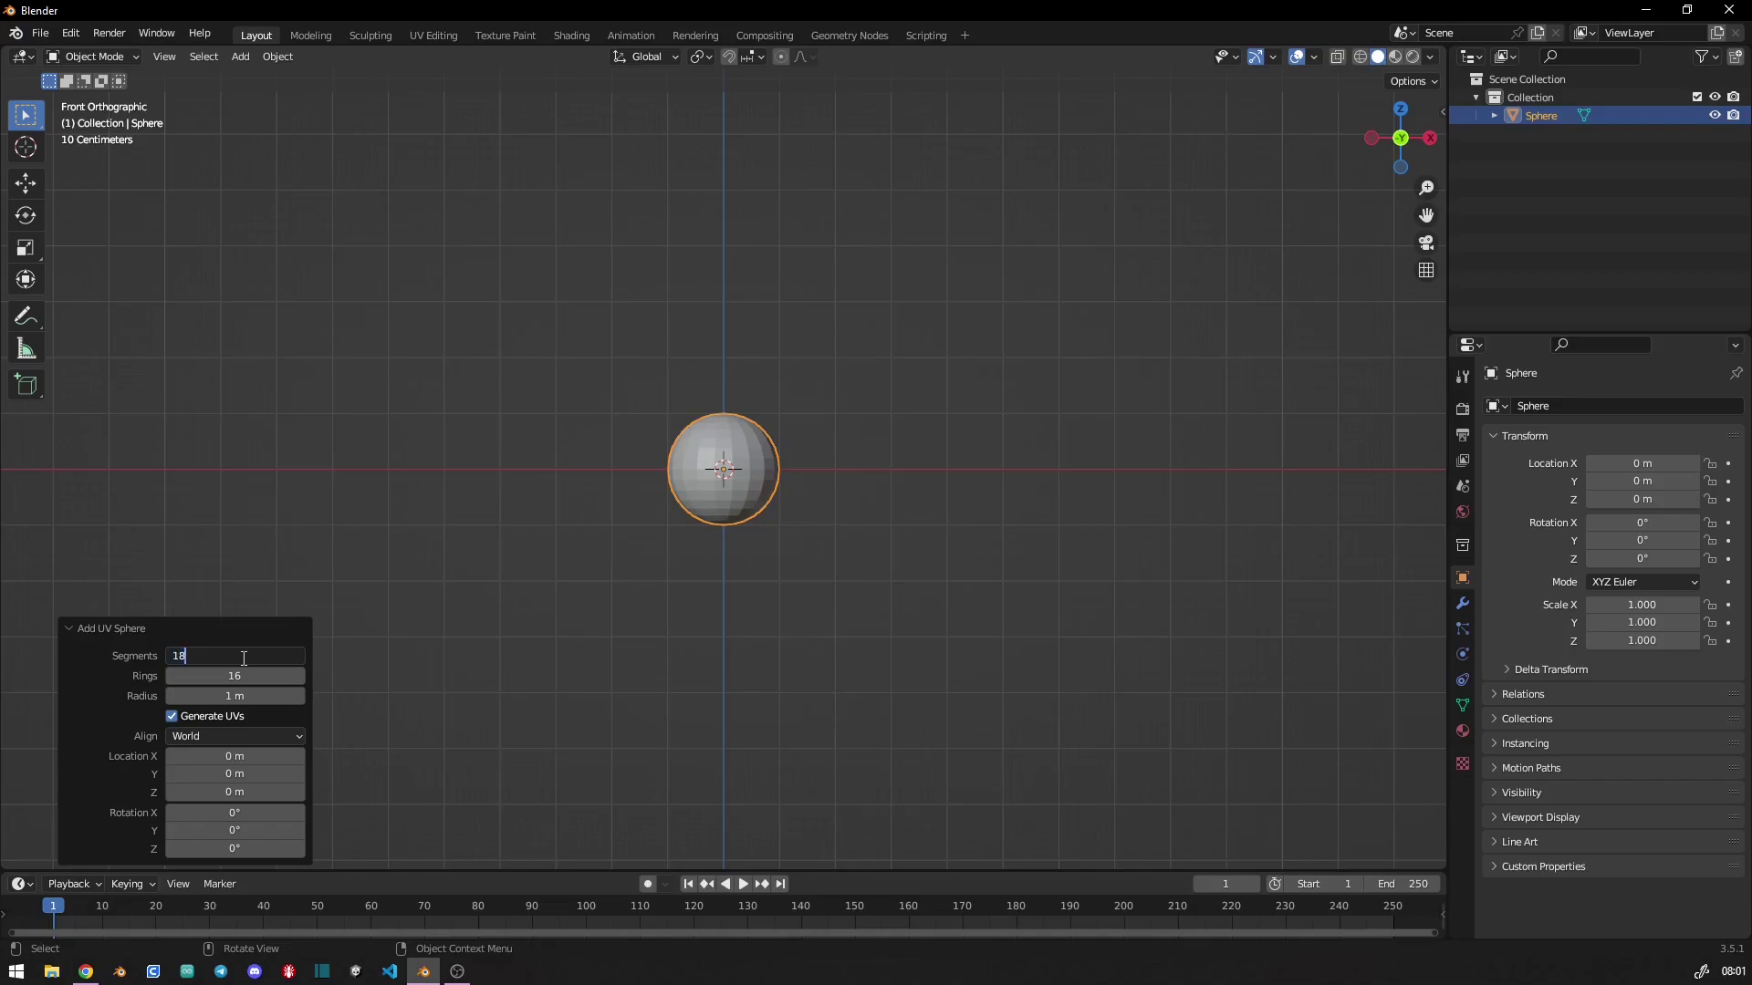
{"action": "key", "text": "Return"}
{"action": "left_click_drag", "start_coordinate": [244, 676], "coordinate": [247, 673]}
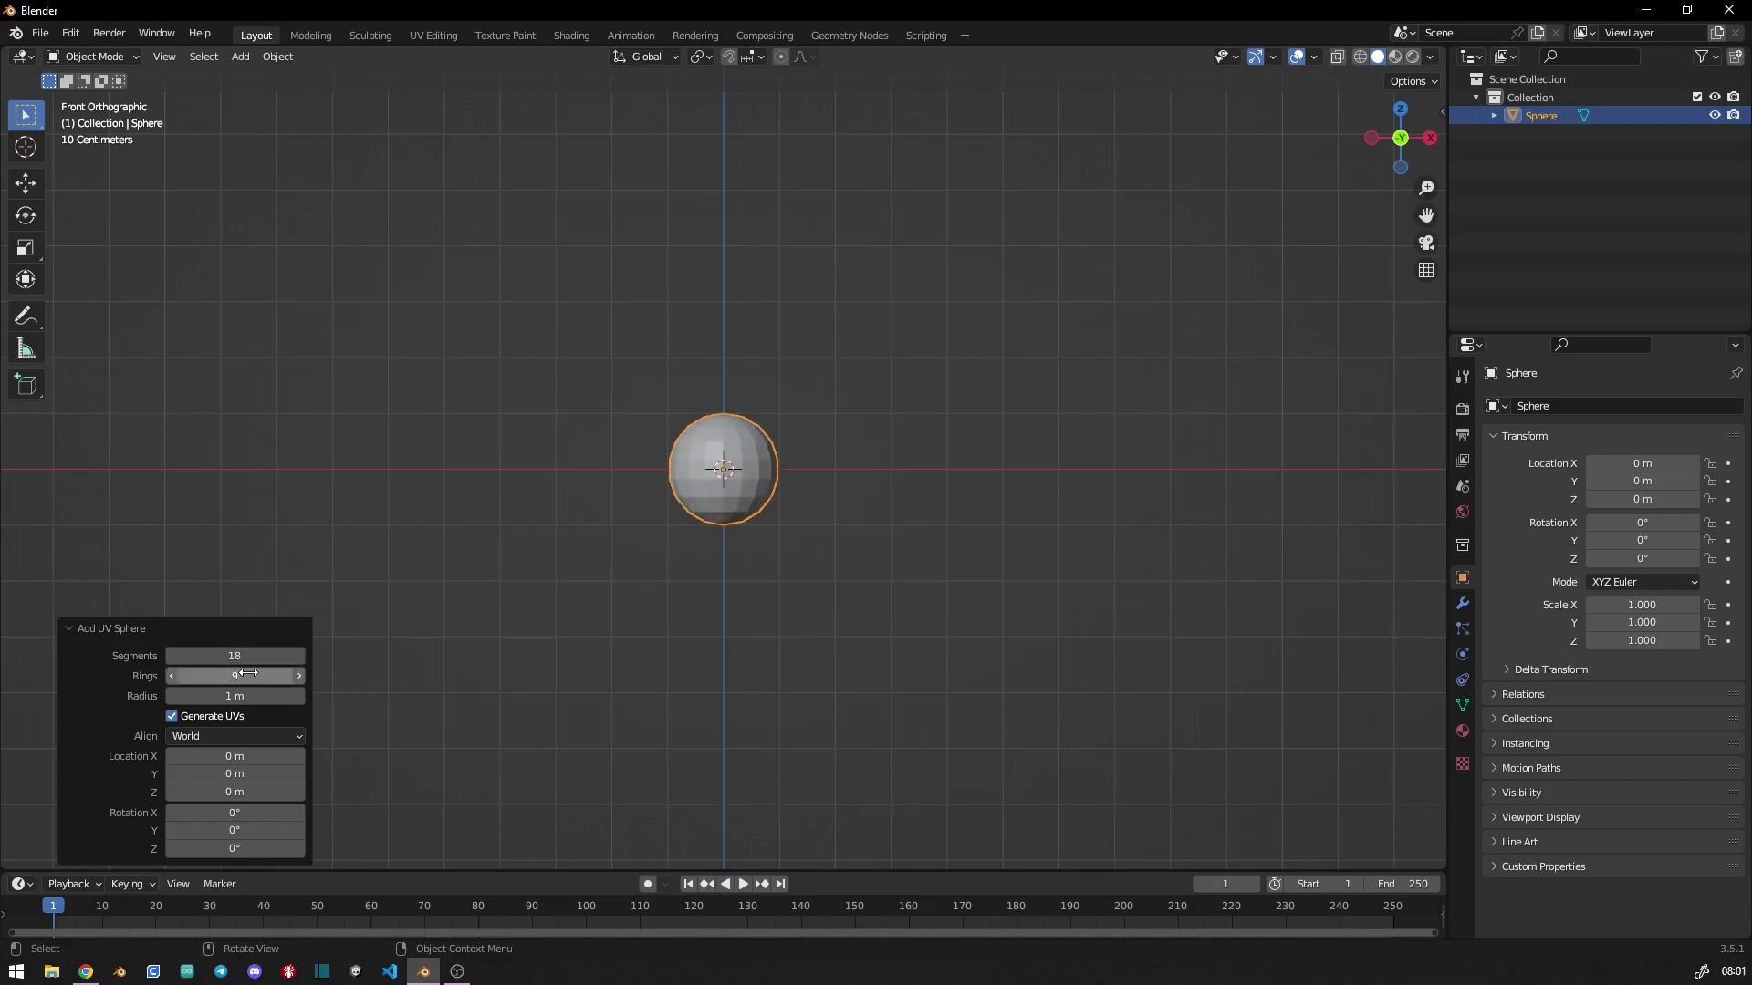
{"action": "left_click", "coordinate": [248, 675]}
{"action": "key", "text": "Return"}
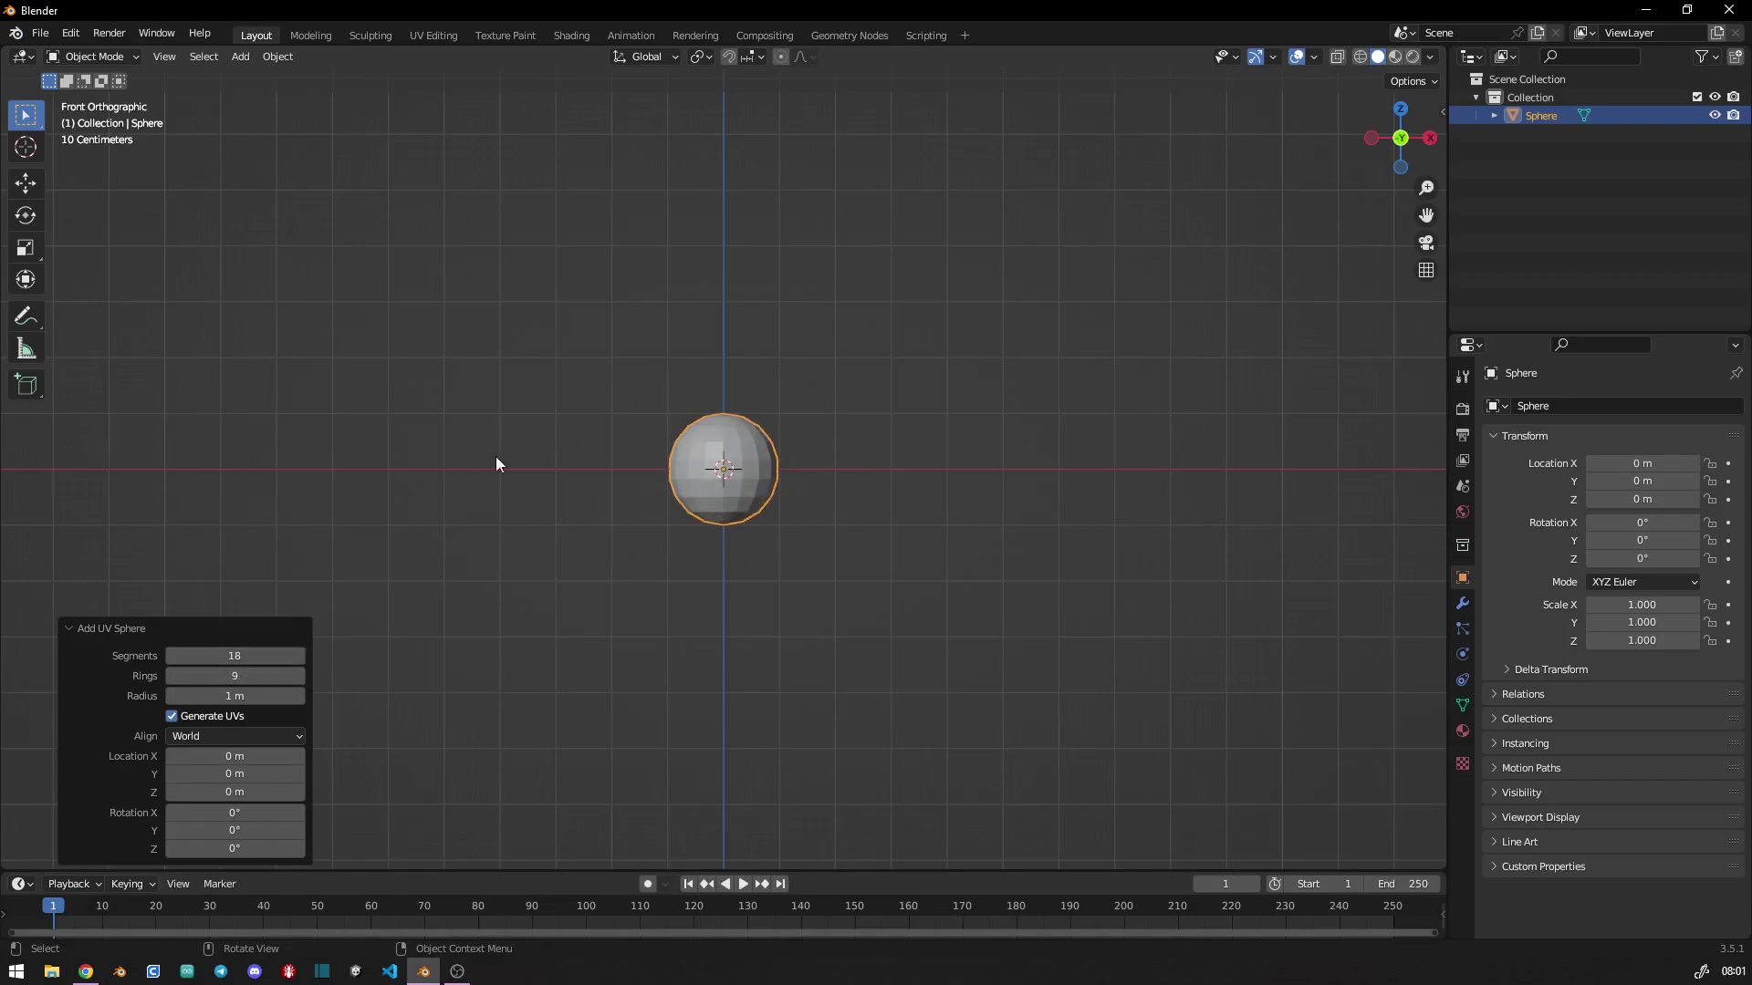
- Raise the sphere 1 m along Z and open it in the Modeling workspace
{"action": "scroll", "coordinate": [653, 400], "scroll_direction": "up", "scroll_amount": 2}
{"action": "scroll", "coordinate": [540, 467], "scroll_direction": "up", "scroll_amount": 2}
{"action": "scroll", "coordinate": [544, 504], "scroll_direction": "up", "scroll_amount": 1}
{"action": "key", "text": "g"}
{"action": "key", "text": "z"}
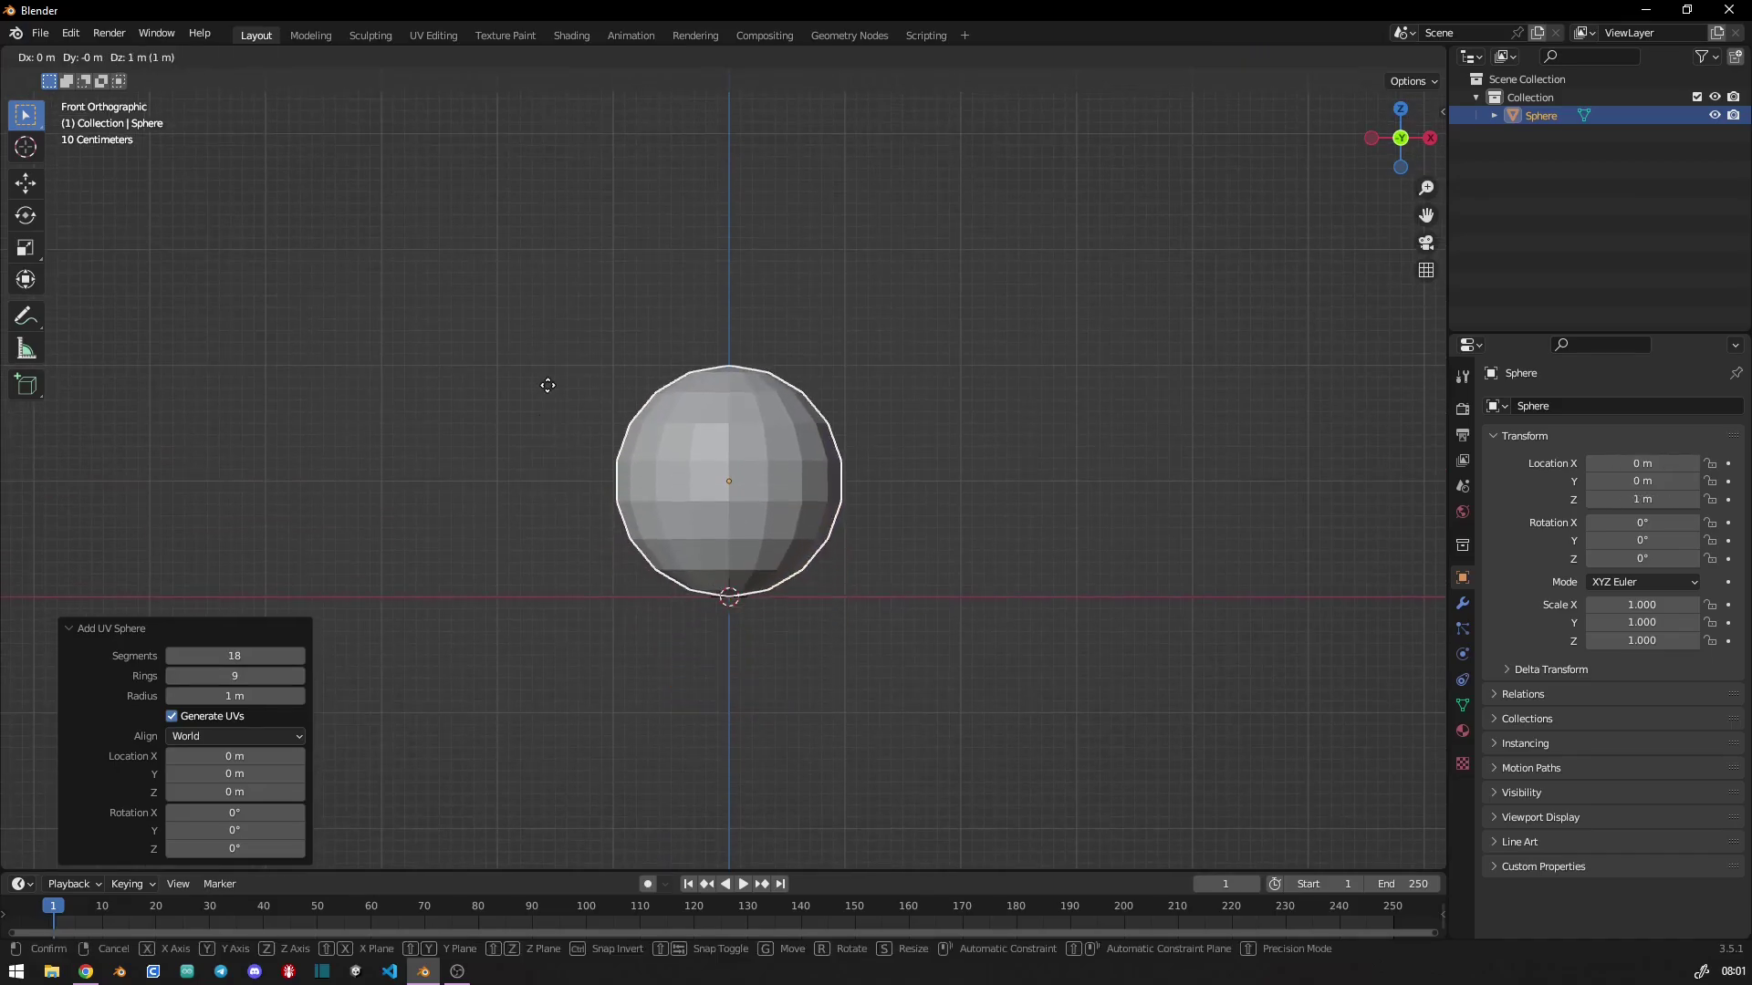
{"action": "left_click", "coordinate": [548, 390]}
{"action": "middle_click_drag", "start_coordinate": [547, 391], "coordinate": [567, 496], "text": "shift"}
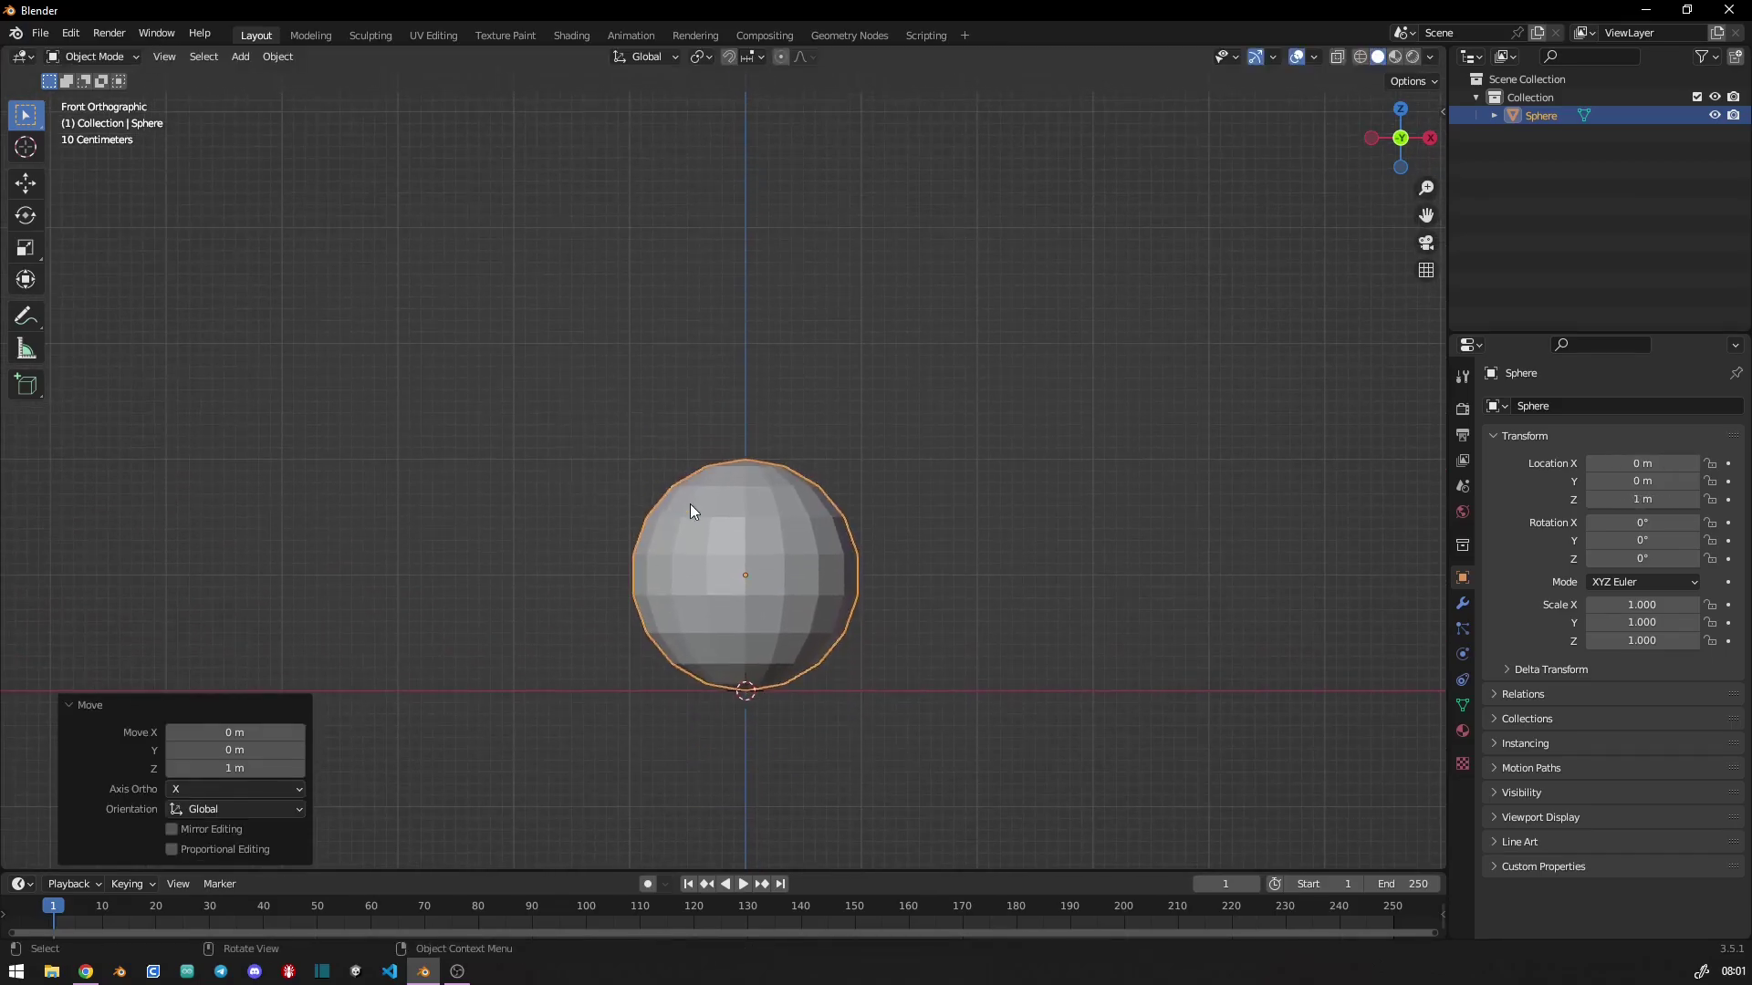
{"action": "left_click", "coordinate": [311, 34]}
- From the front view, rotate the sphere mesh to tip its pole
{"action": "scroll", "coordinate": [575, 470], "scroll_direction": "up", "scroll_amount": 4}
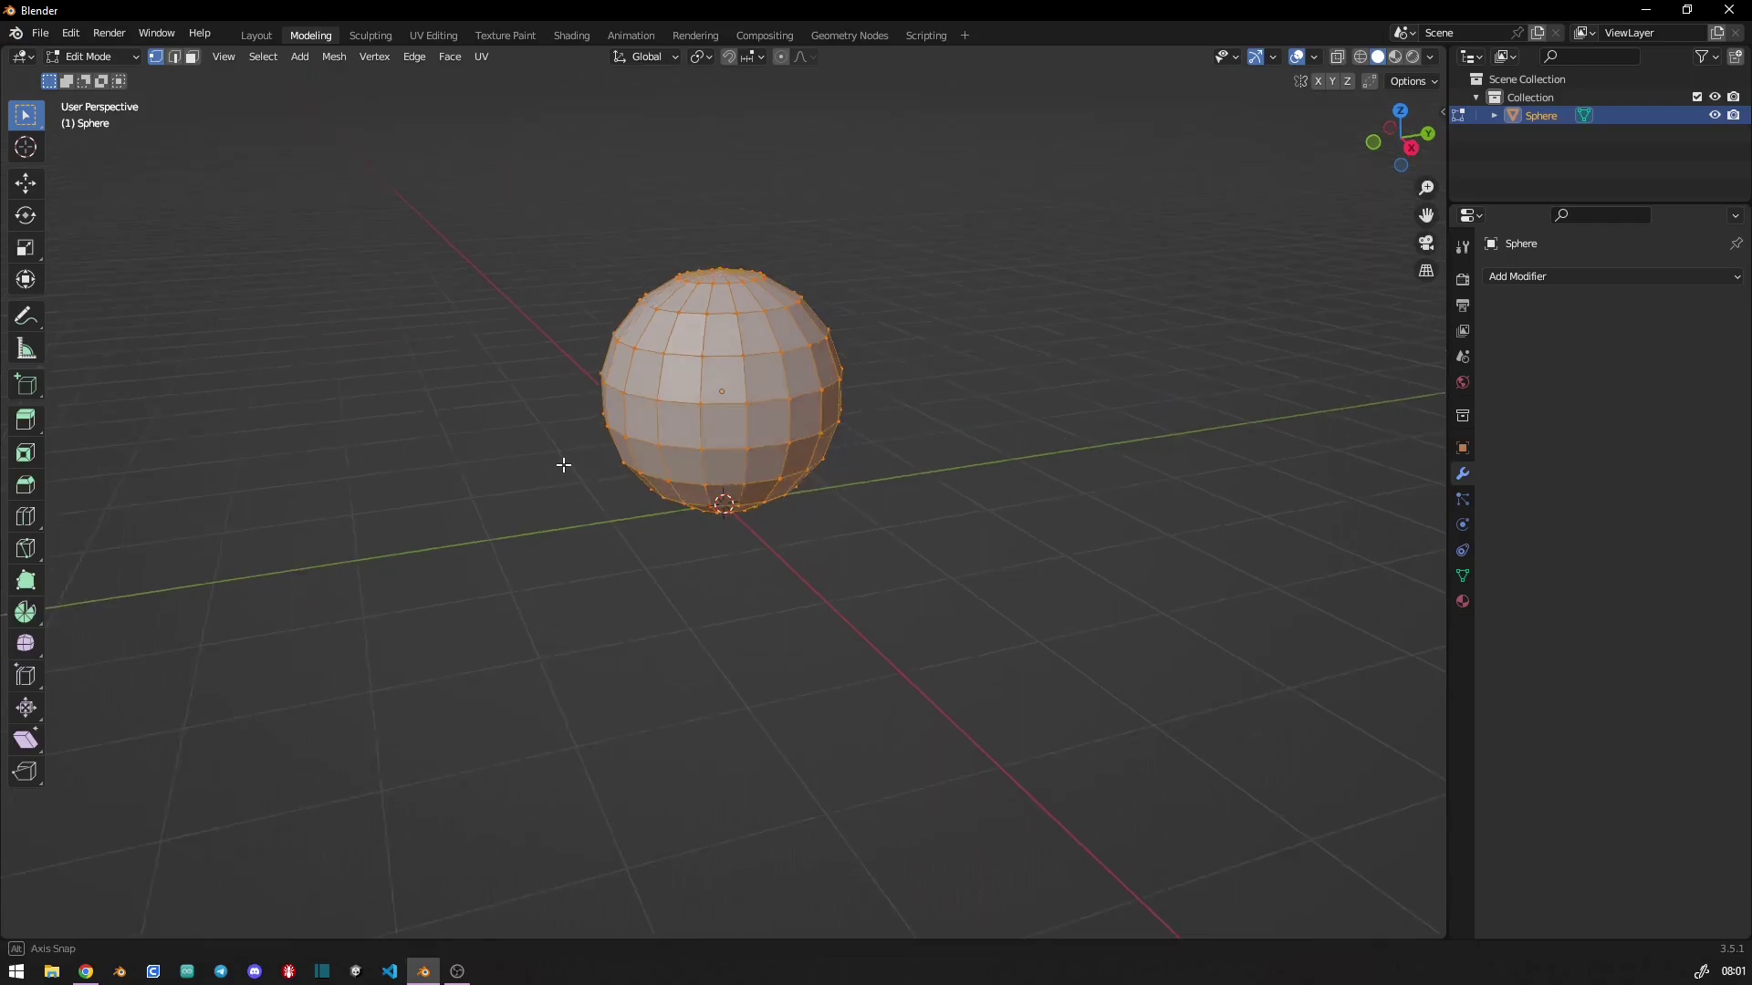
{"action": "mouse_move", "coordinate": [567, 460]}
{"action": "middle_mouse_down"}
{"action": "mouse_move", "coordinate": [524, 449]}
{"action": "mouse_move", "coordinate": [552, 578]}
{"action": "middle_mouse_up"}
{"action": "key", "text": "KP_1"}
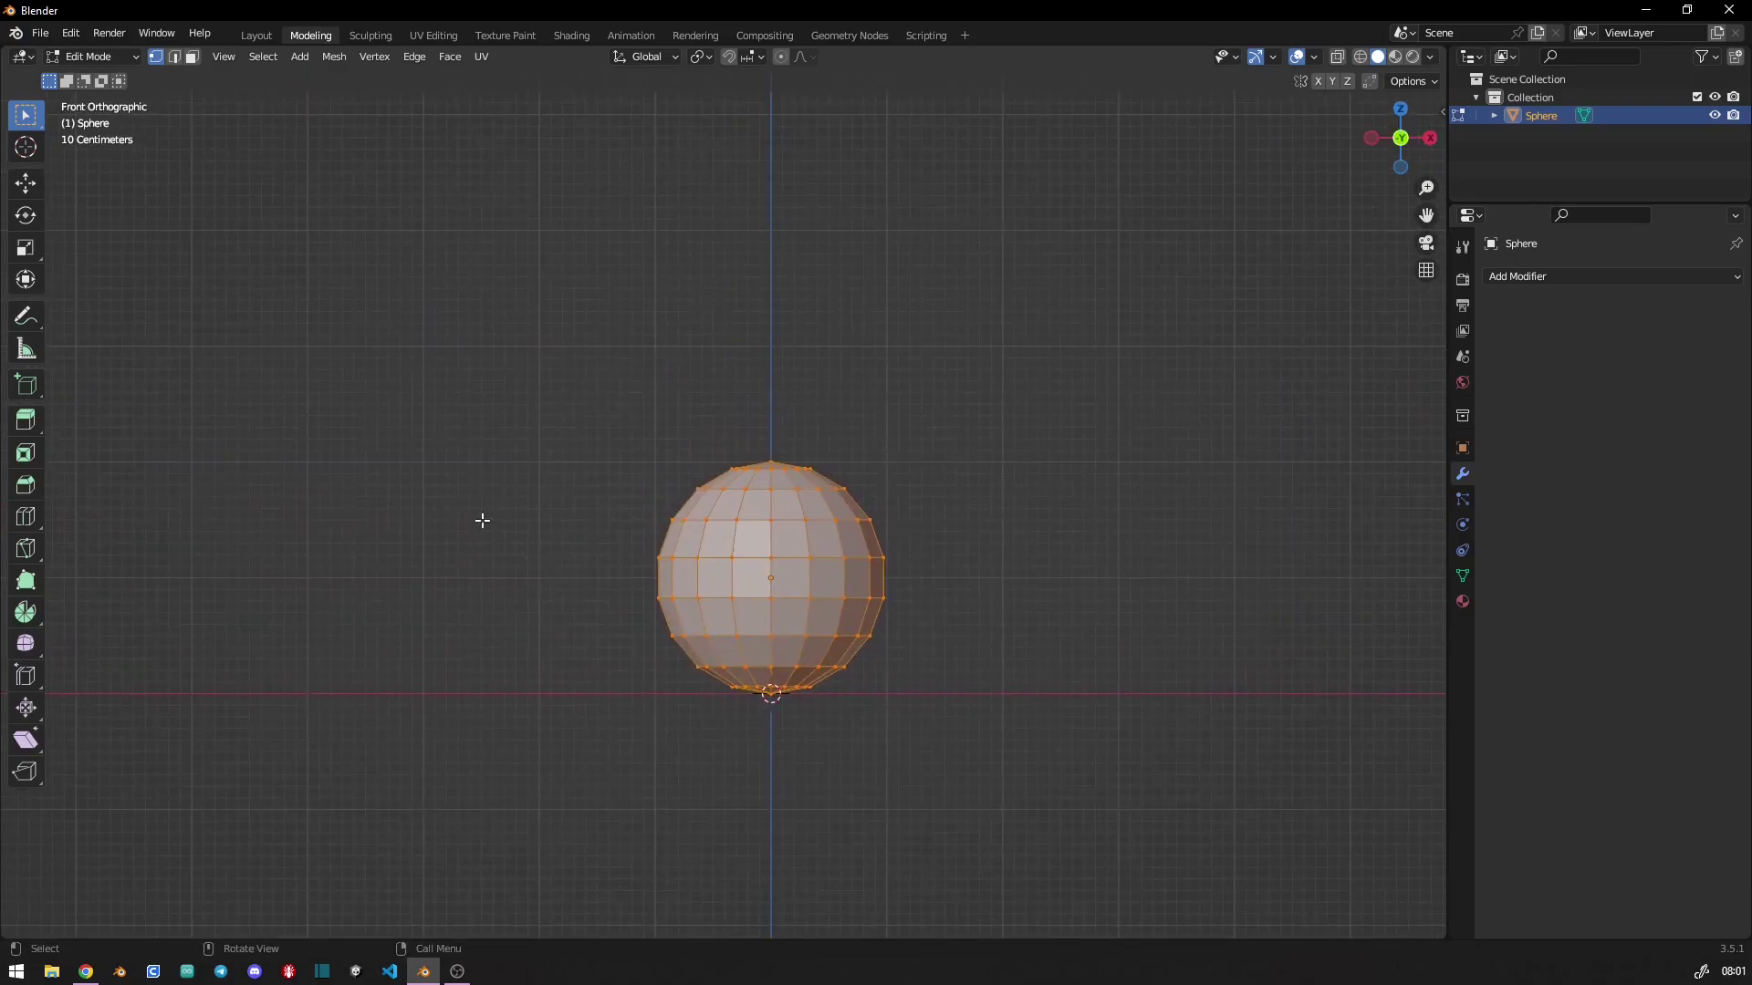
{"action": "key", "text": "r"}
{"action": "left_click", "coordinate": [838, 368]}
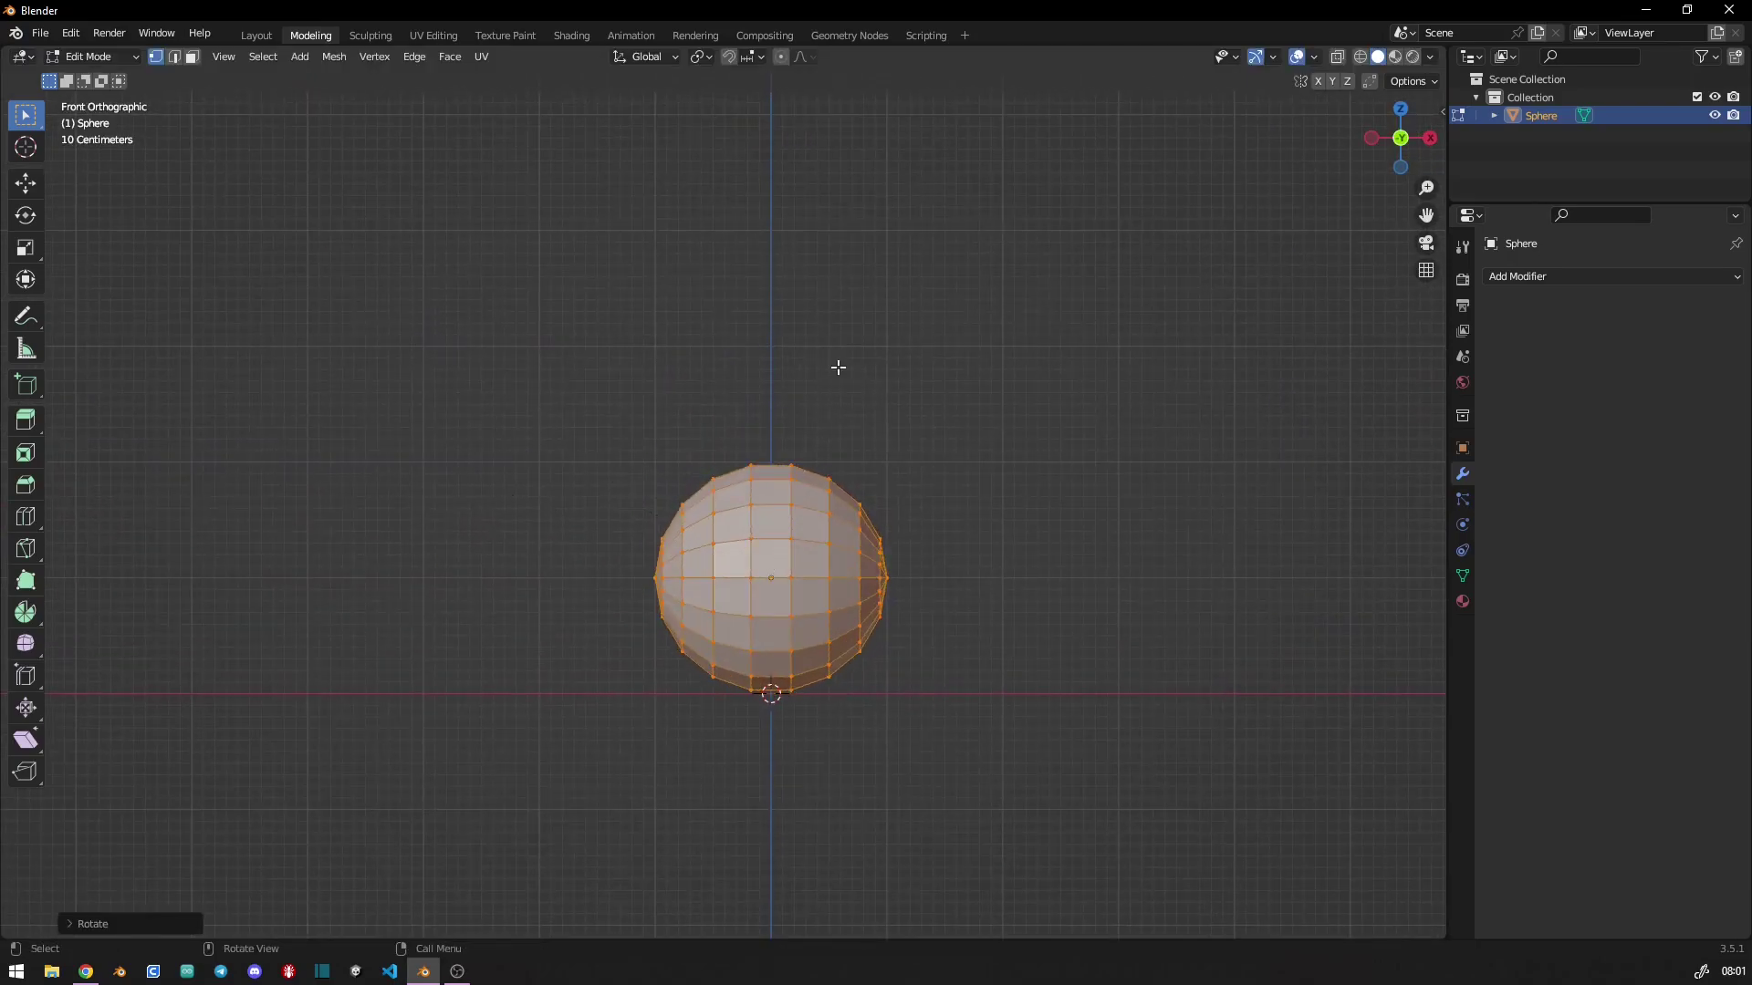
- Undo a trackball rotation and re-rotate so a pole faces front, then deselect everything
{"action": "key", "text": "KP_7"}
{"action": "key", "text": "r"}
{"action": "key", "text": "r"}
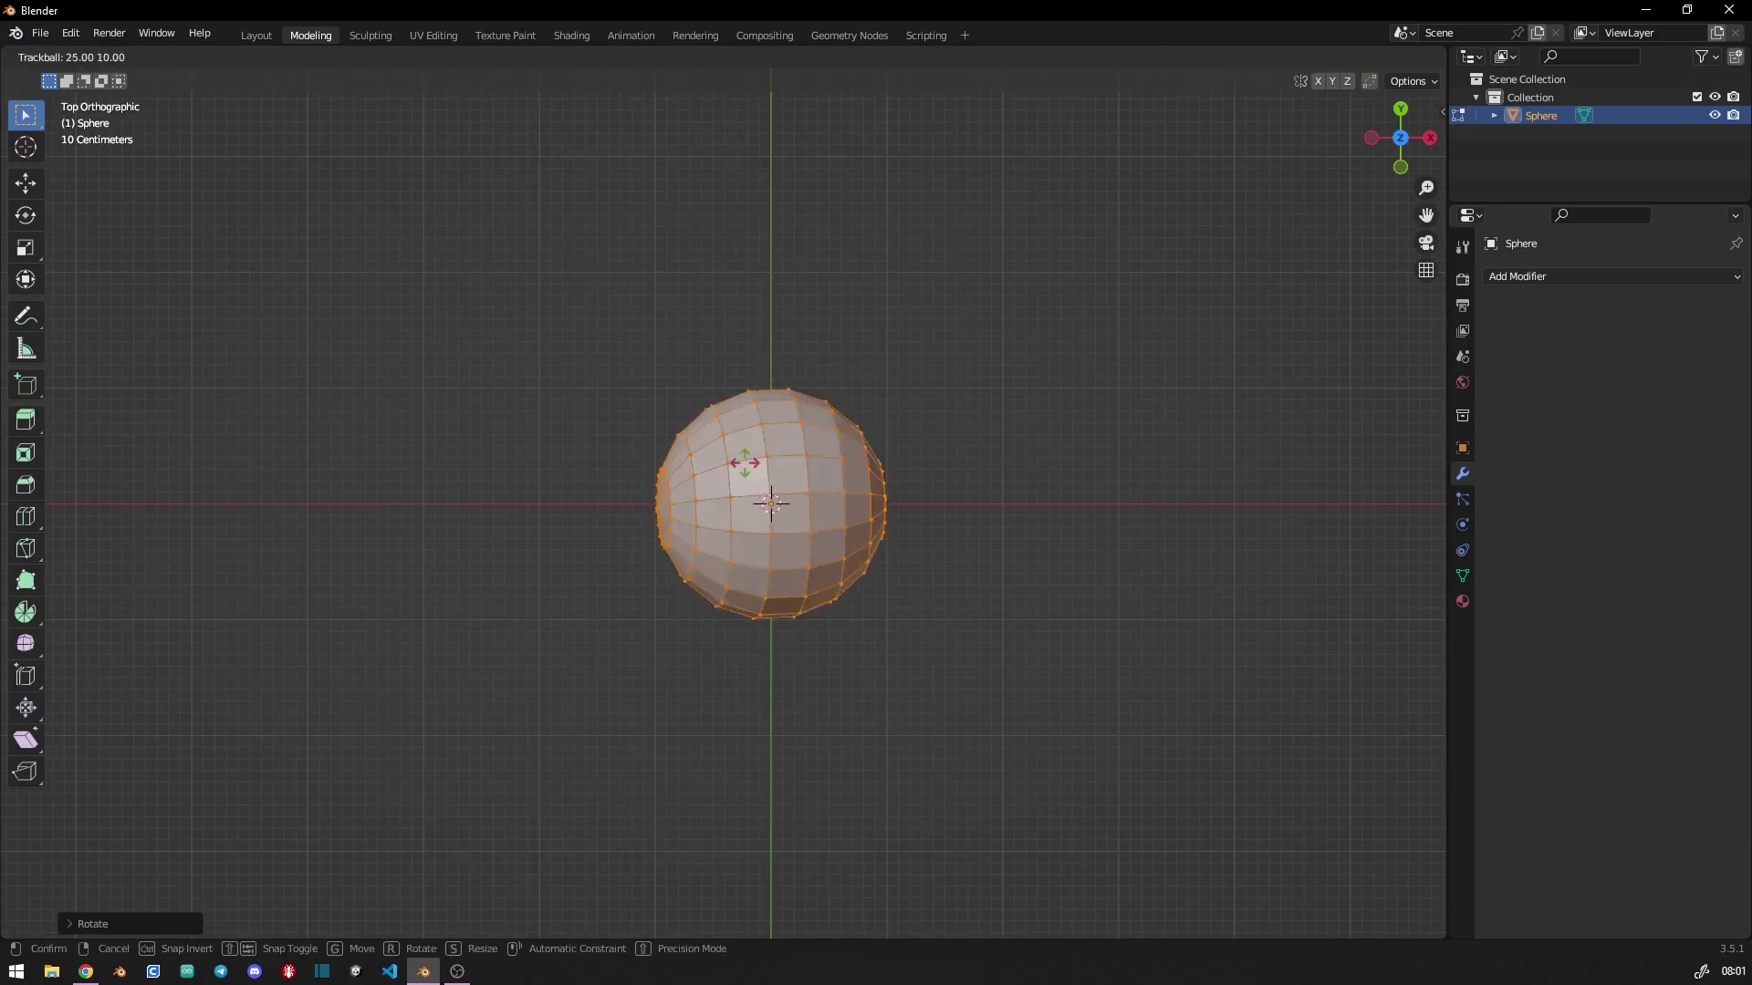
{"action": "left_click", "coordinate": [720, 466]}
{"action": "key", "text": "ctrl+z"}
{"action": "key", "text": "r"}
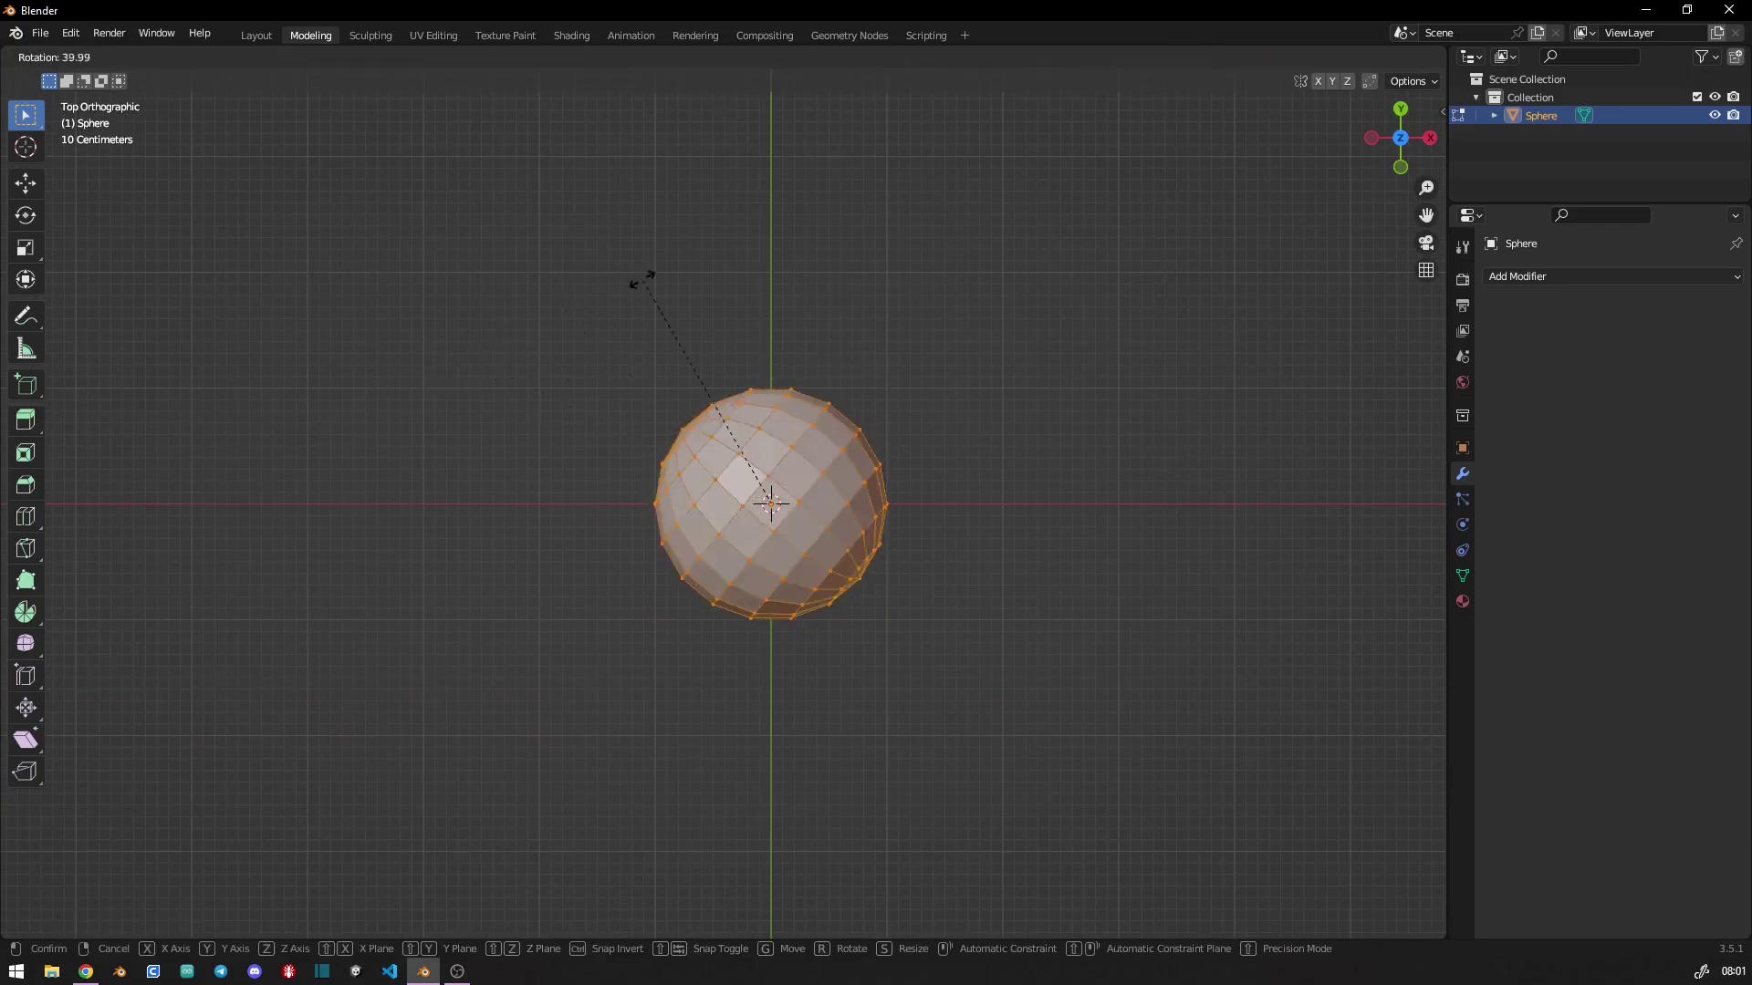
{"action": "left_click", "coordinate": [855, 263]}
{"action": "mouse_move", "coordinate": [941, 399]}
{"action": "middle_mouse_down"}
{"action": "mouse_move", "coordinate": [713, 497]}
{"action": "mouse_move", "coordinate": [769, 467]}
{"action": "middle_mouse_up"}
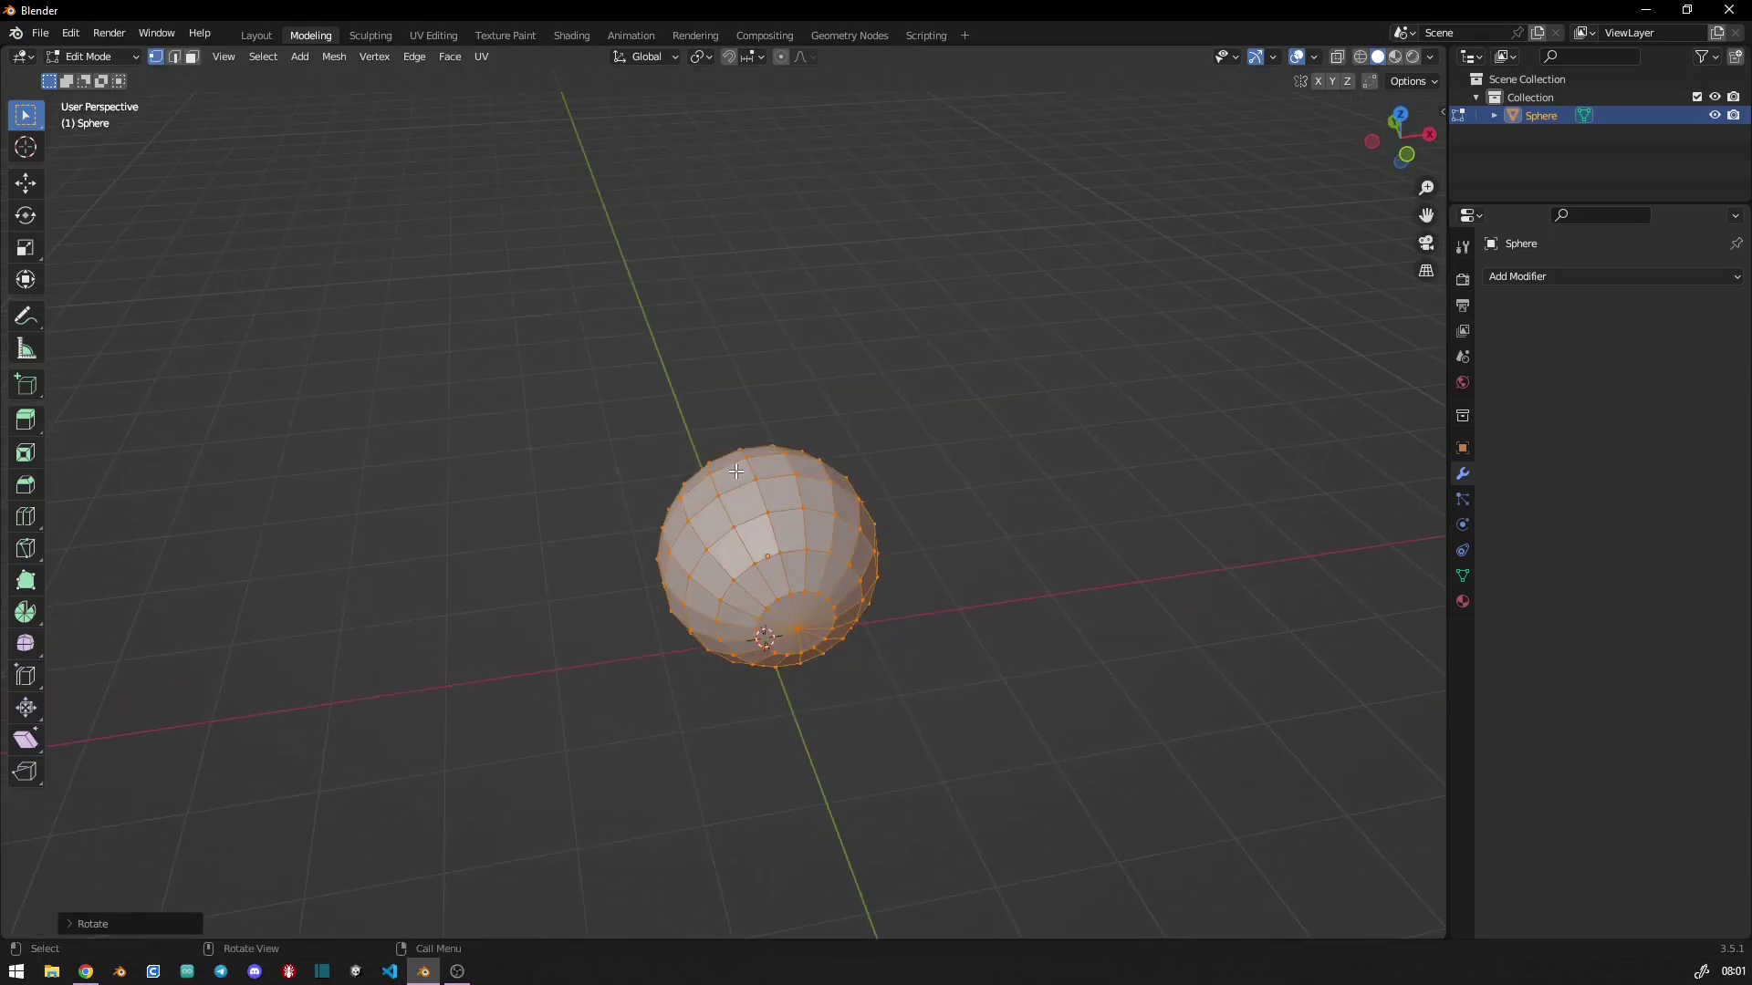
{"action": "left_click", "coordinate": [769, 468]}
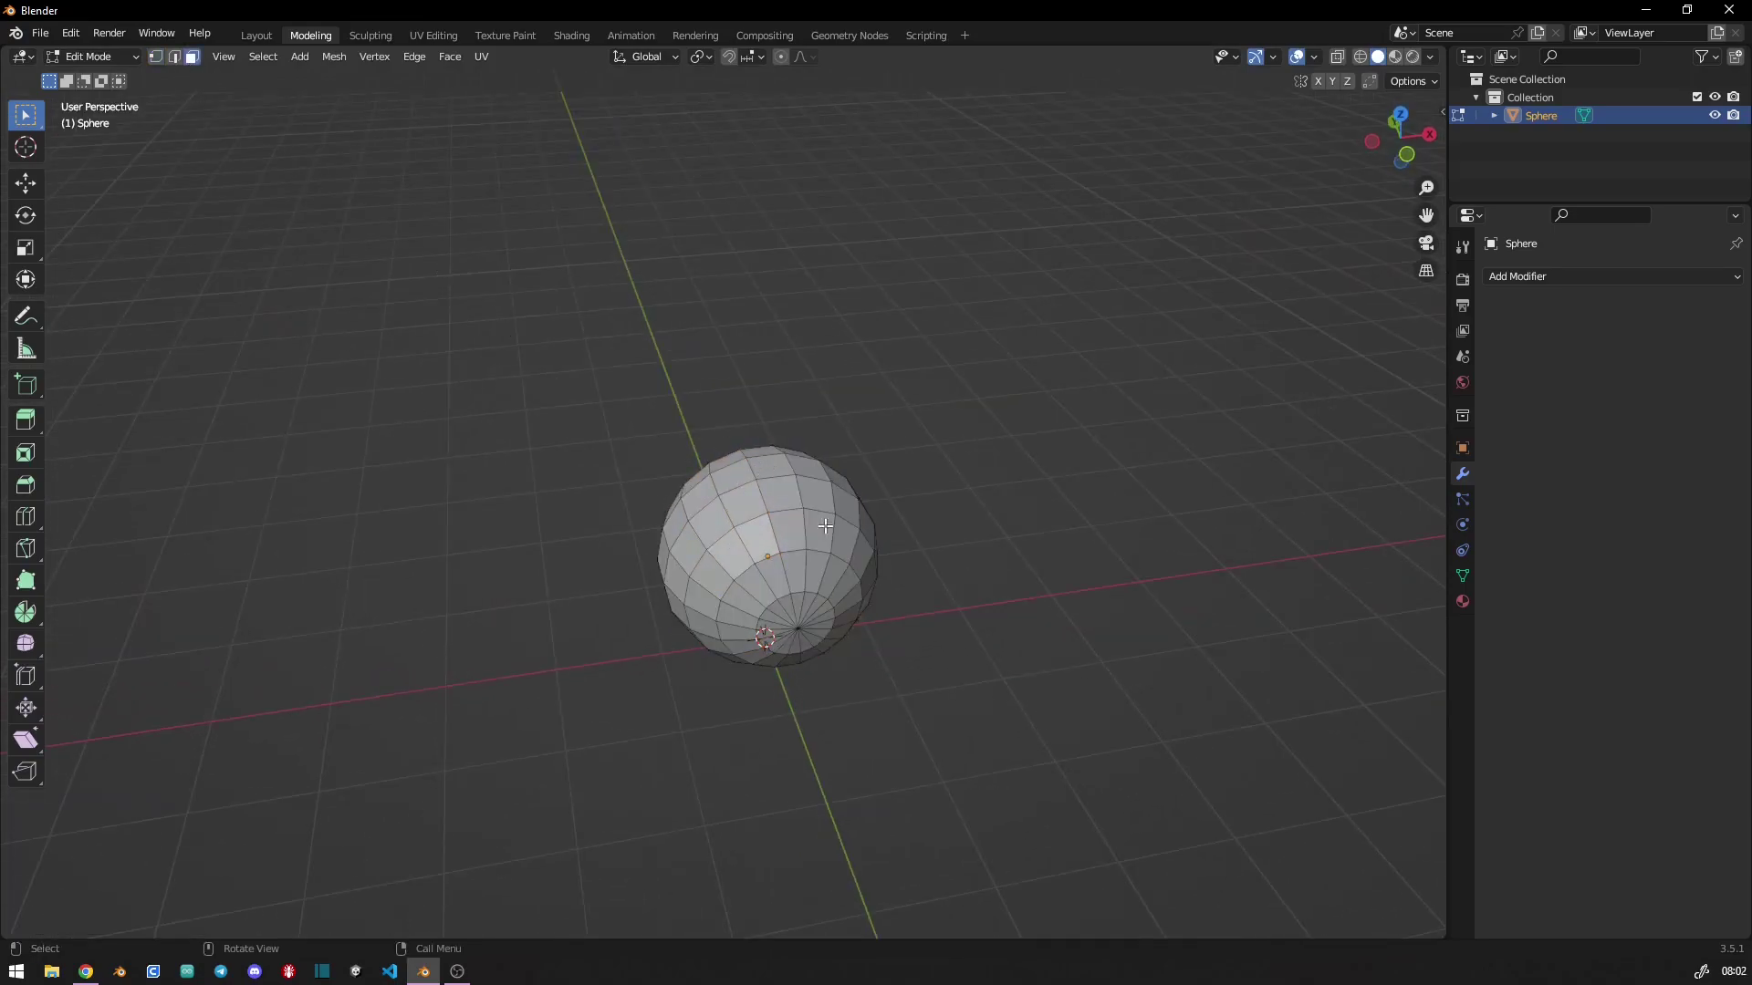
- Extrude the top face into two stem segments, tilting each one
{"action": "key", "text": "KP_1"}
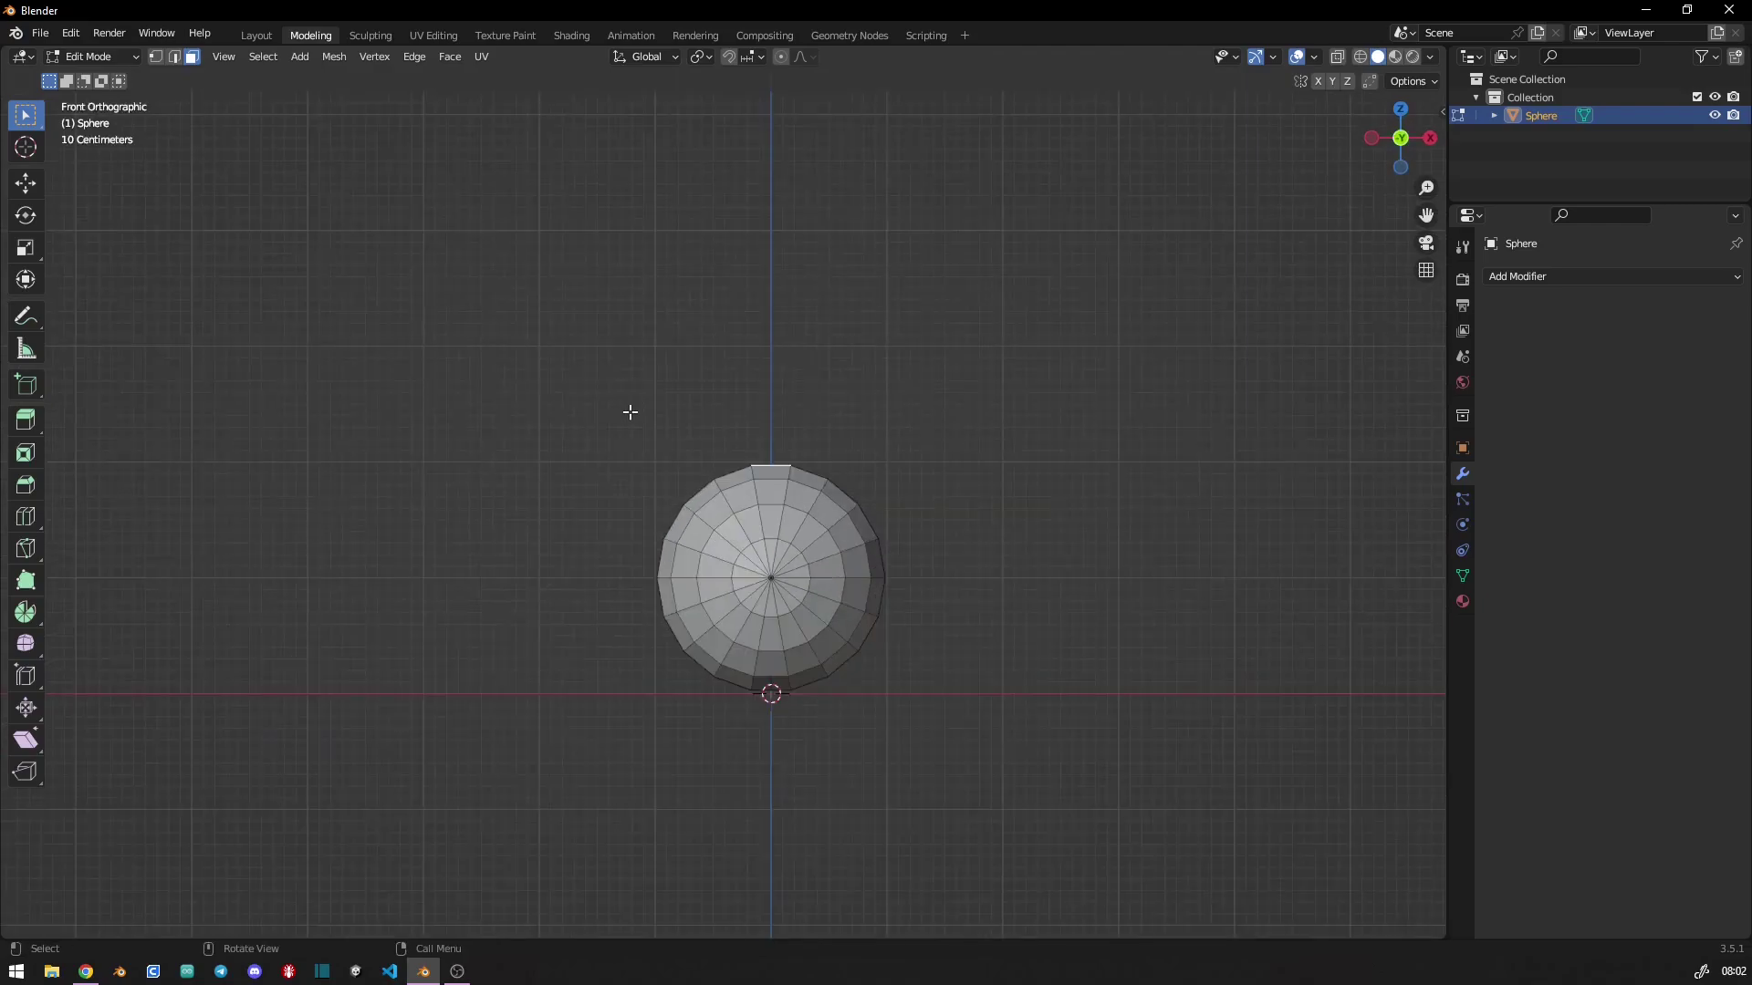
{"action": "key", "text": "e"}
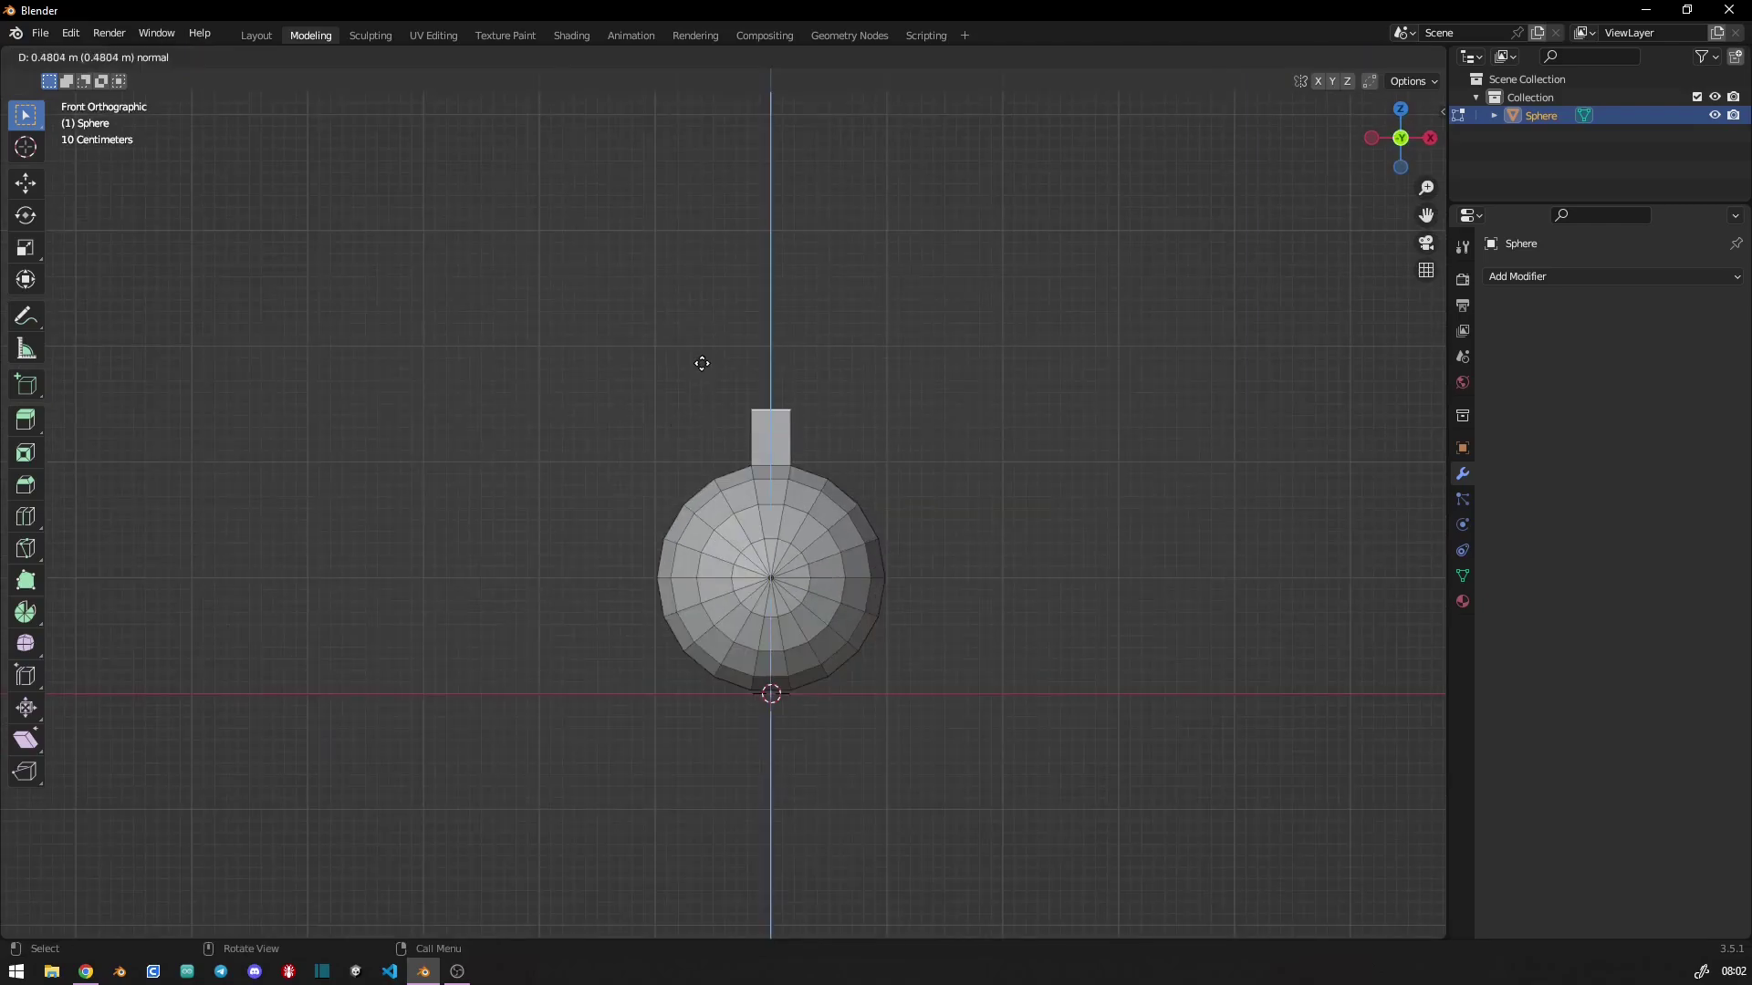
{"action": "left_click", "coordinate": [699, 365]}
{"action": "key", "text": "r"}
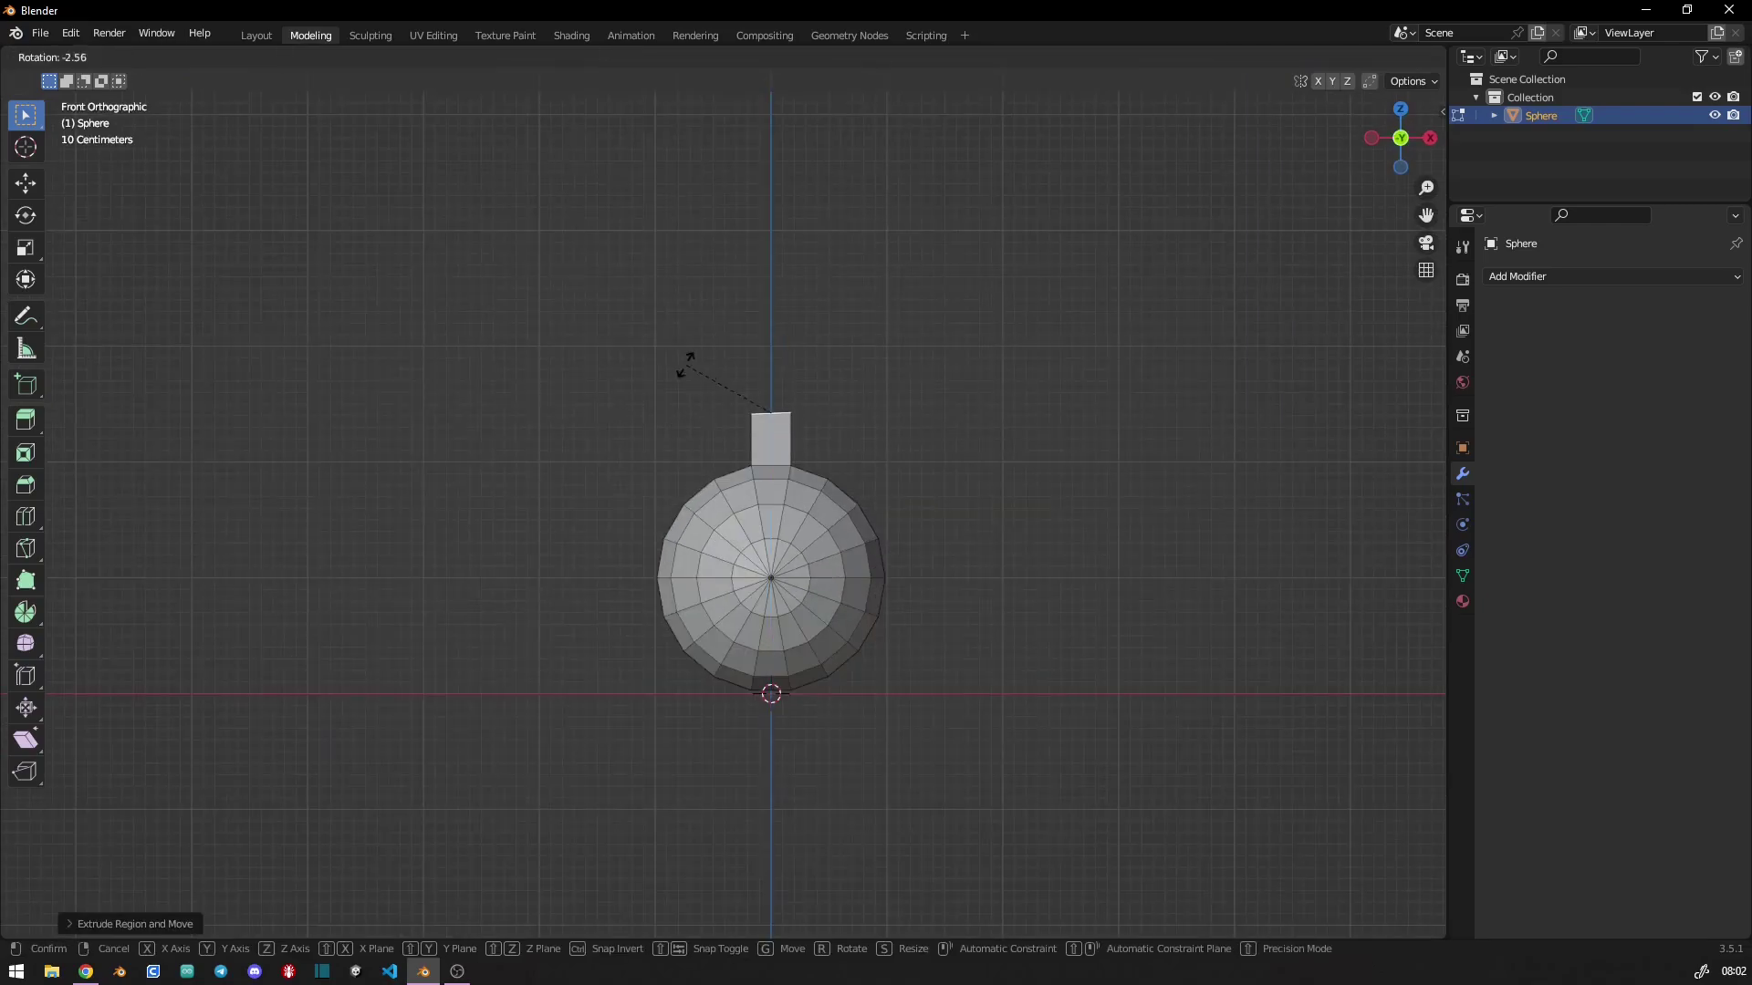
{"action": "left_click", "coordinate": [663, 391]}
{"action": "key", "text": "e"}
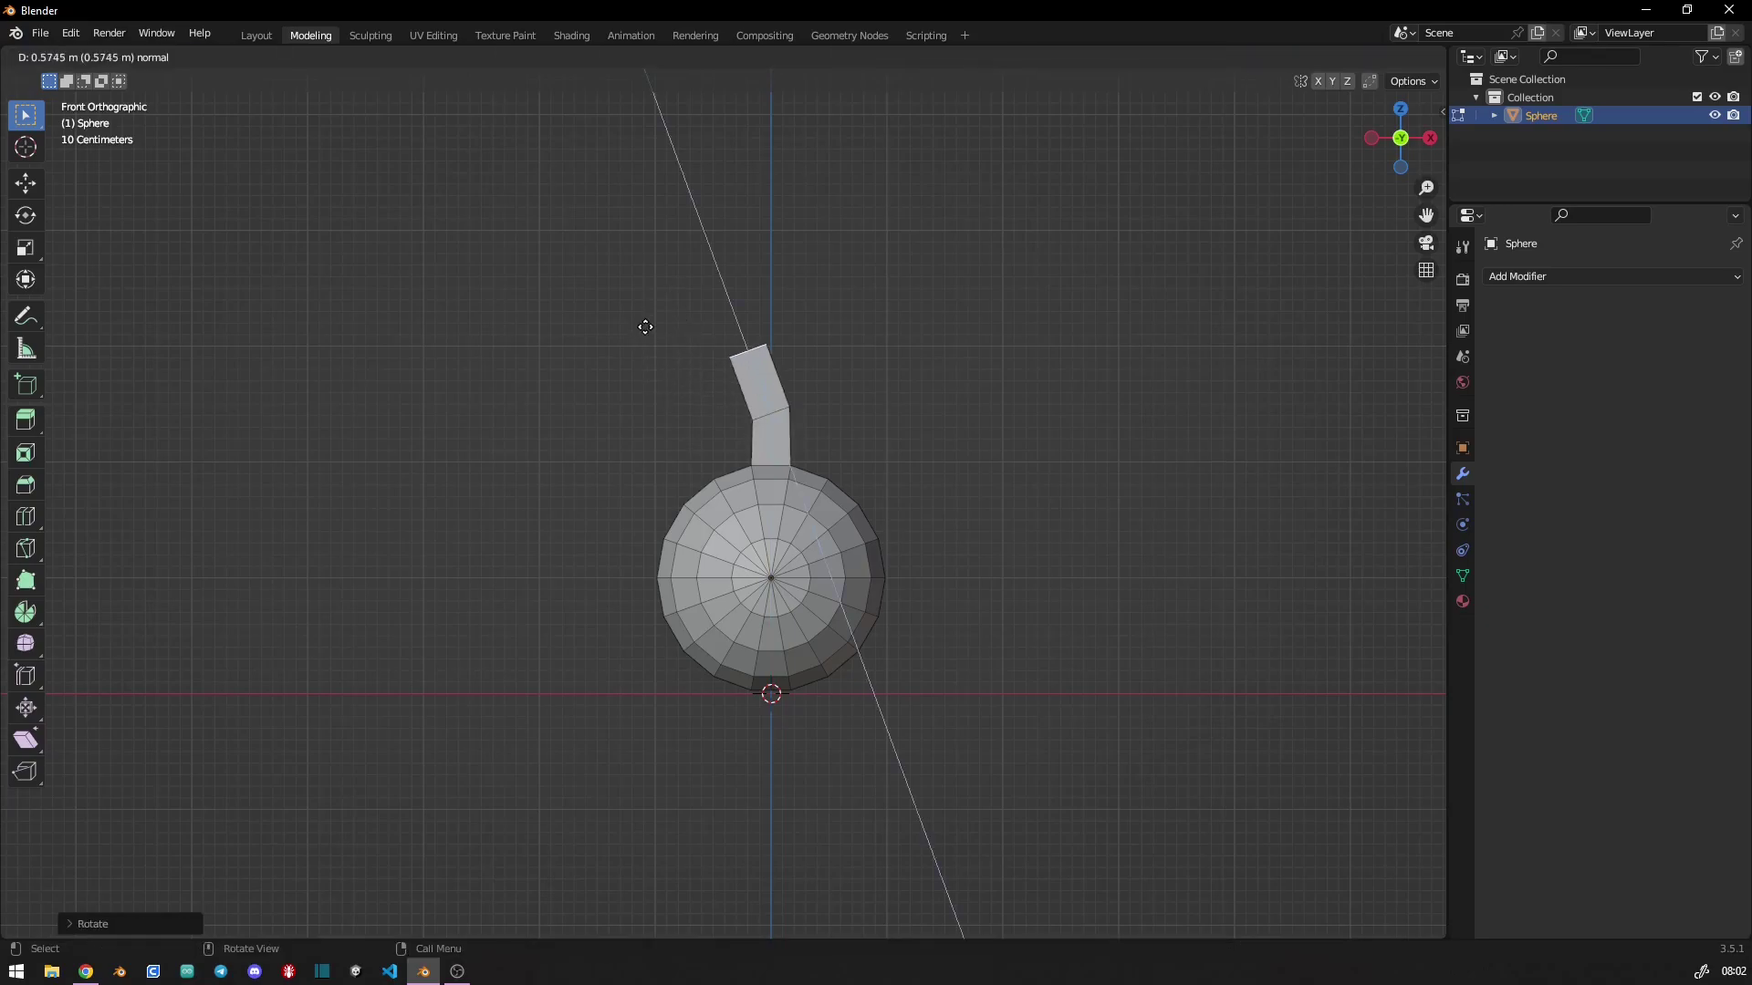
{"action": "left_click", "coordinate": [644, 327]}
{"action": "key", "text": "r"}
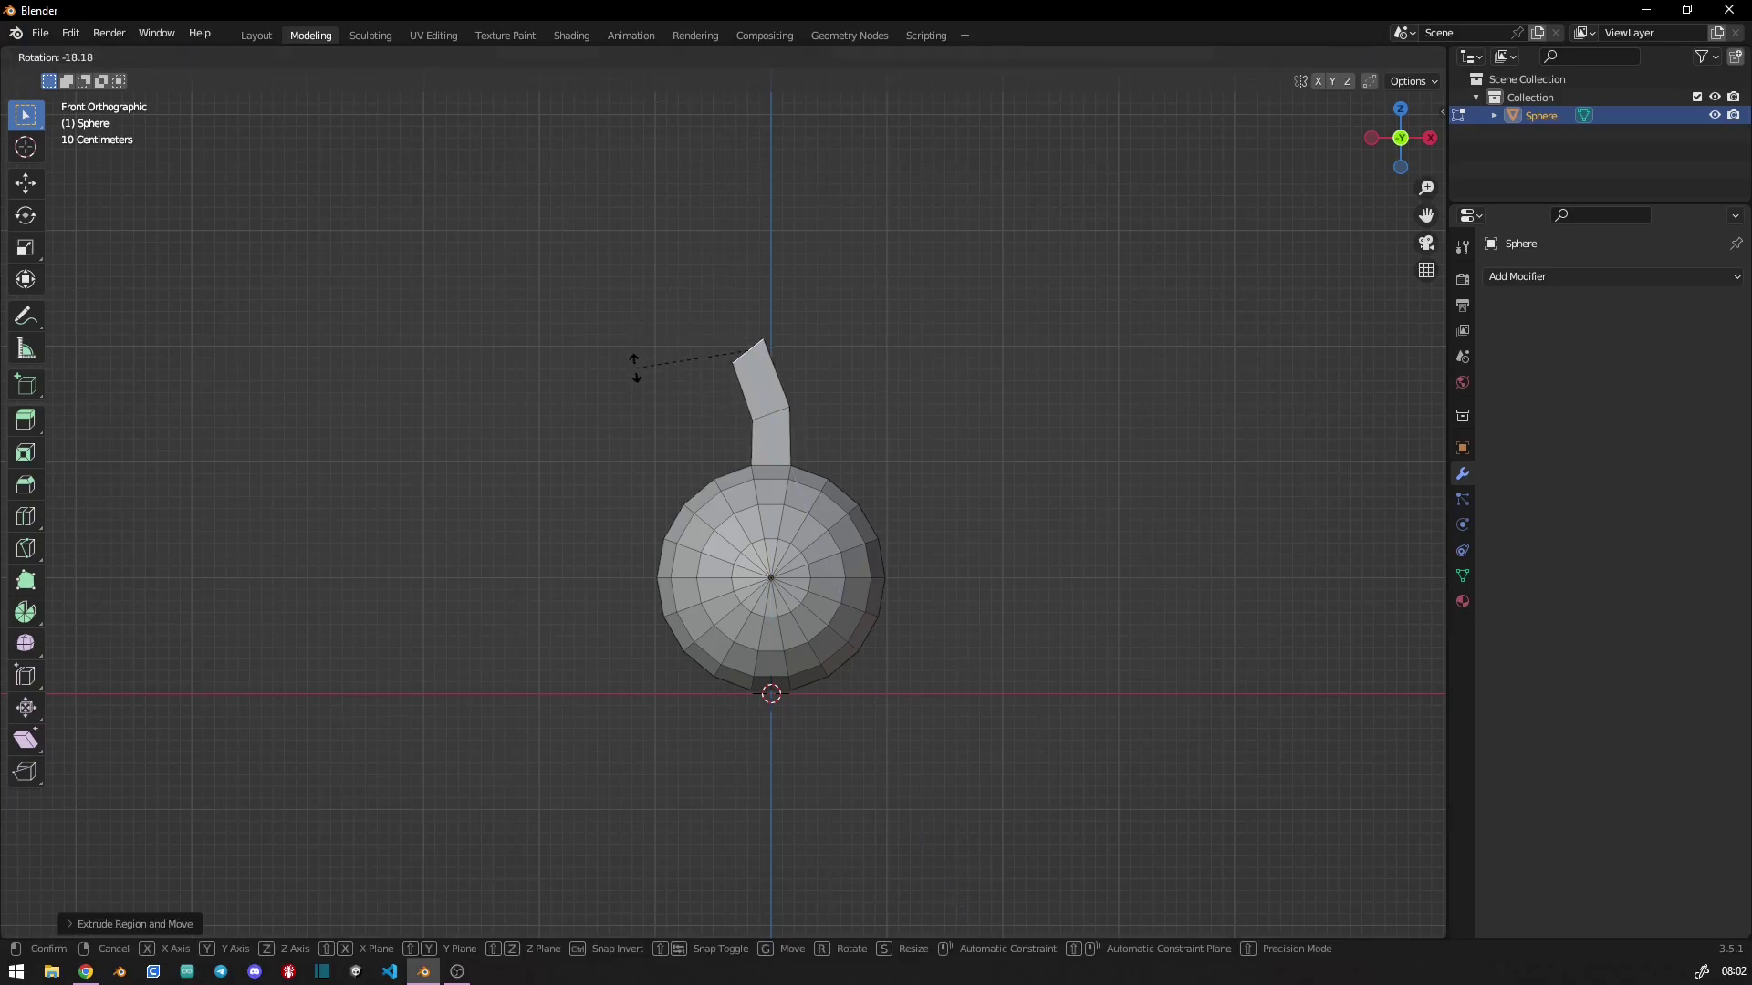
{"action": "left_click", "coordinate": [636, 367]}
- Select the stem's side faces, cancelling a first uniform scale
{"action": "mouse_move", "coordinate": [636, 367]}
{"action": "middle_mouse_down"}
{"action": "mouse_move", "coordinate": [654, 414]}
{"action": "mouse_move", "coordinate": [665, 399]}
{"action": "mouse_move", "coordinate": [626, 493]}
{"action": "middle_mouse_up"}
{"action": "left_click", "coordinate": [760, 588]}
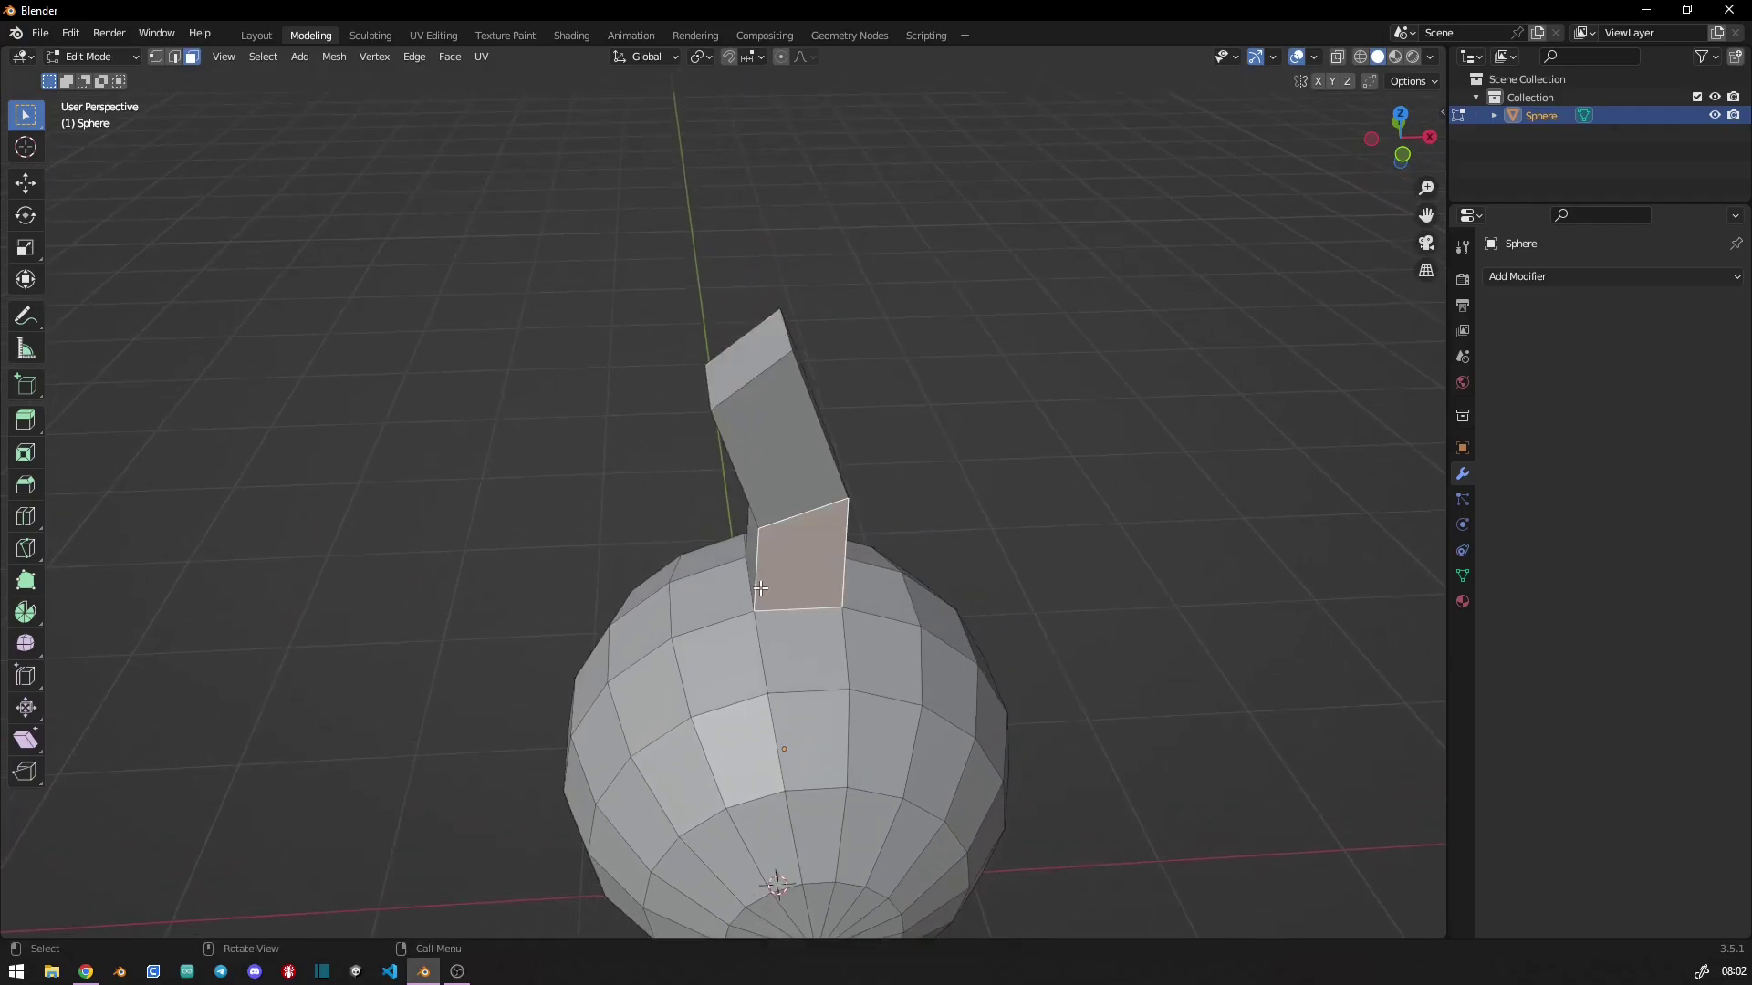
{"action": "mouse_move", "coordinate": [760, 588]}
{"action": "middle_mouse_down"}
{"action": "mouse_move", "coordinate": [794, 511]}
{"action": "mouse_move", "coordinate": [658, 517]}
{"action": "mouse_move", "coordinate": [920, 511]}
{"action": "mouse_move", "coordinate": [864, 477]}
{"action": "middle_mouse_up"}
{"action": "left_click", "coordinate": [794, 511], "text": "shift"}
{"action": "left_click", "coordinate": [658, 517], "text": "shift"}
{"action": "key", "text": "s"}
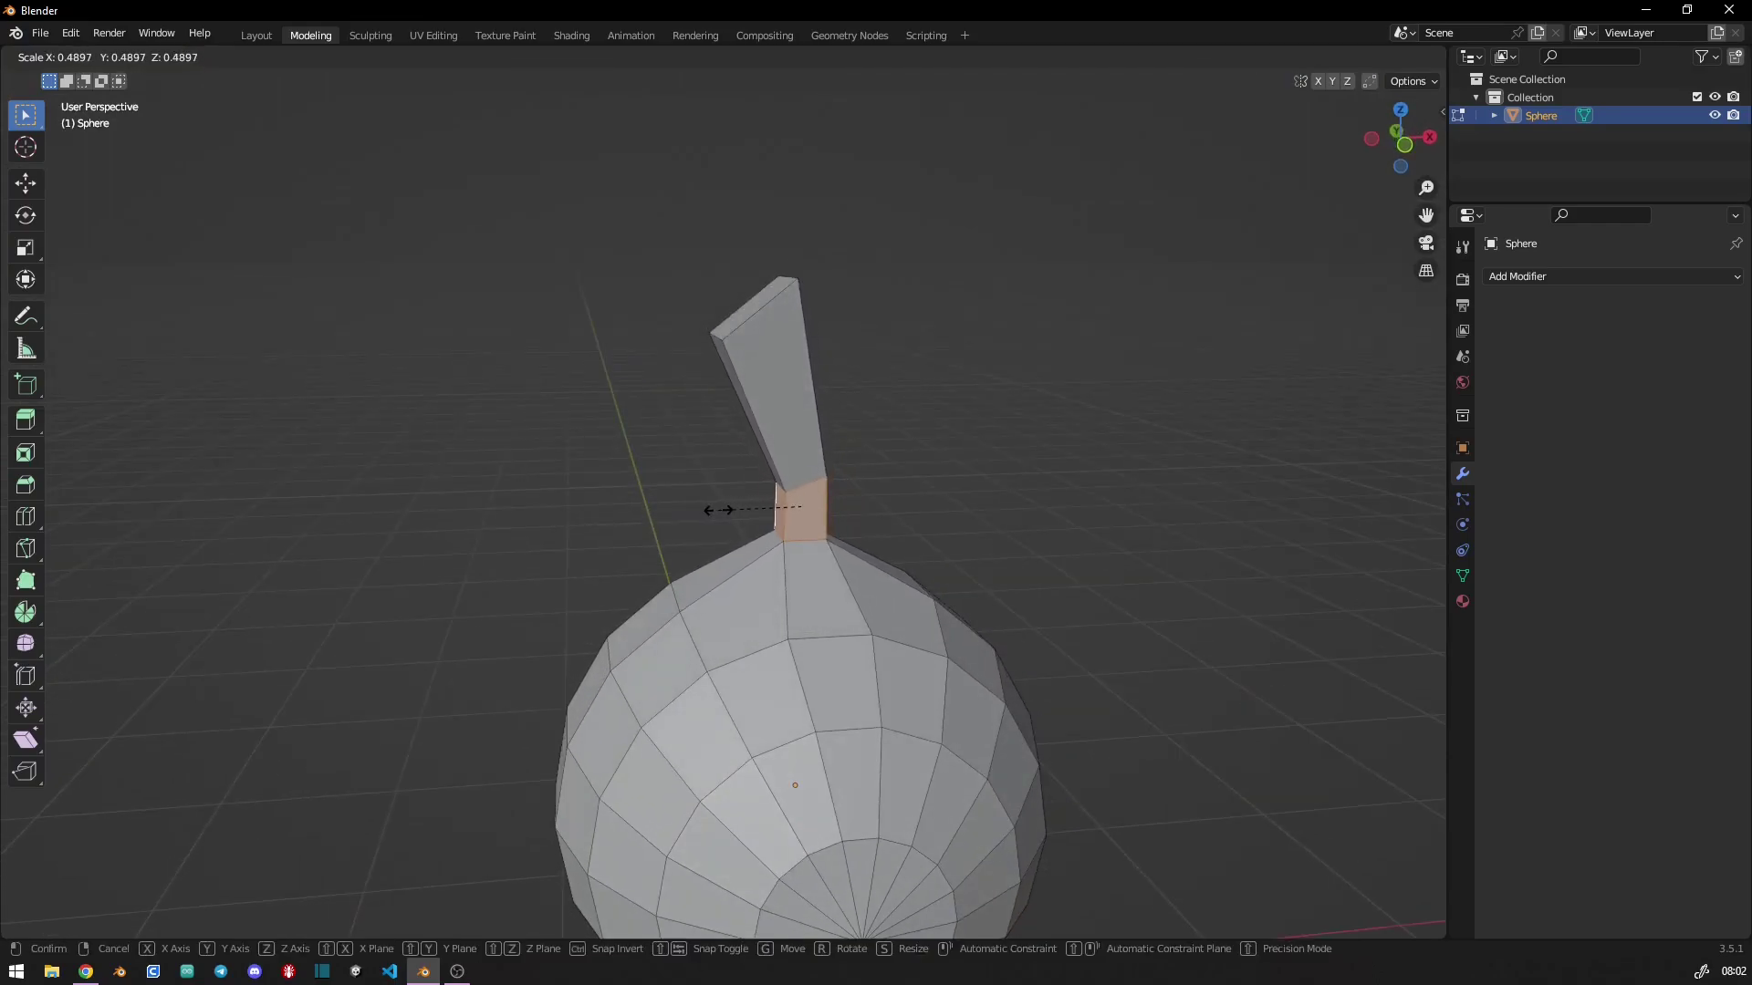
{"action": "left_click", "coordinate": [606, 520]}
- Narrow the stem along X and Y, then select its top face
{"action": "key", "text": "s"}
{"action": "key", "text": "x"}
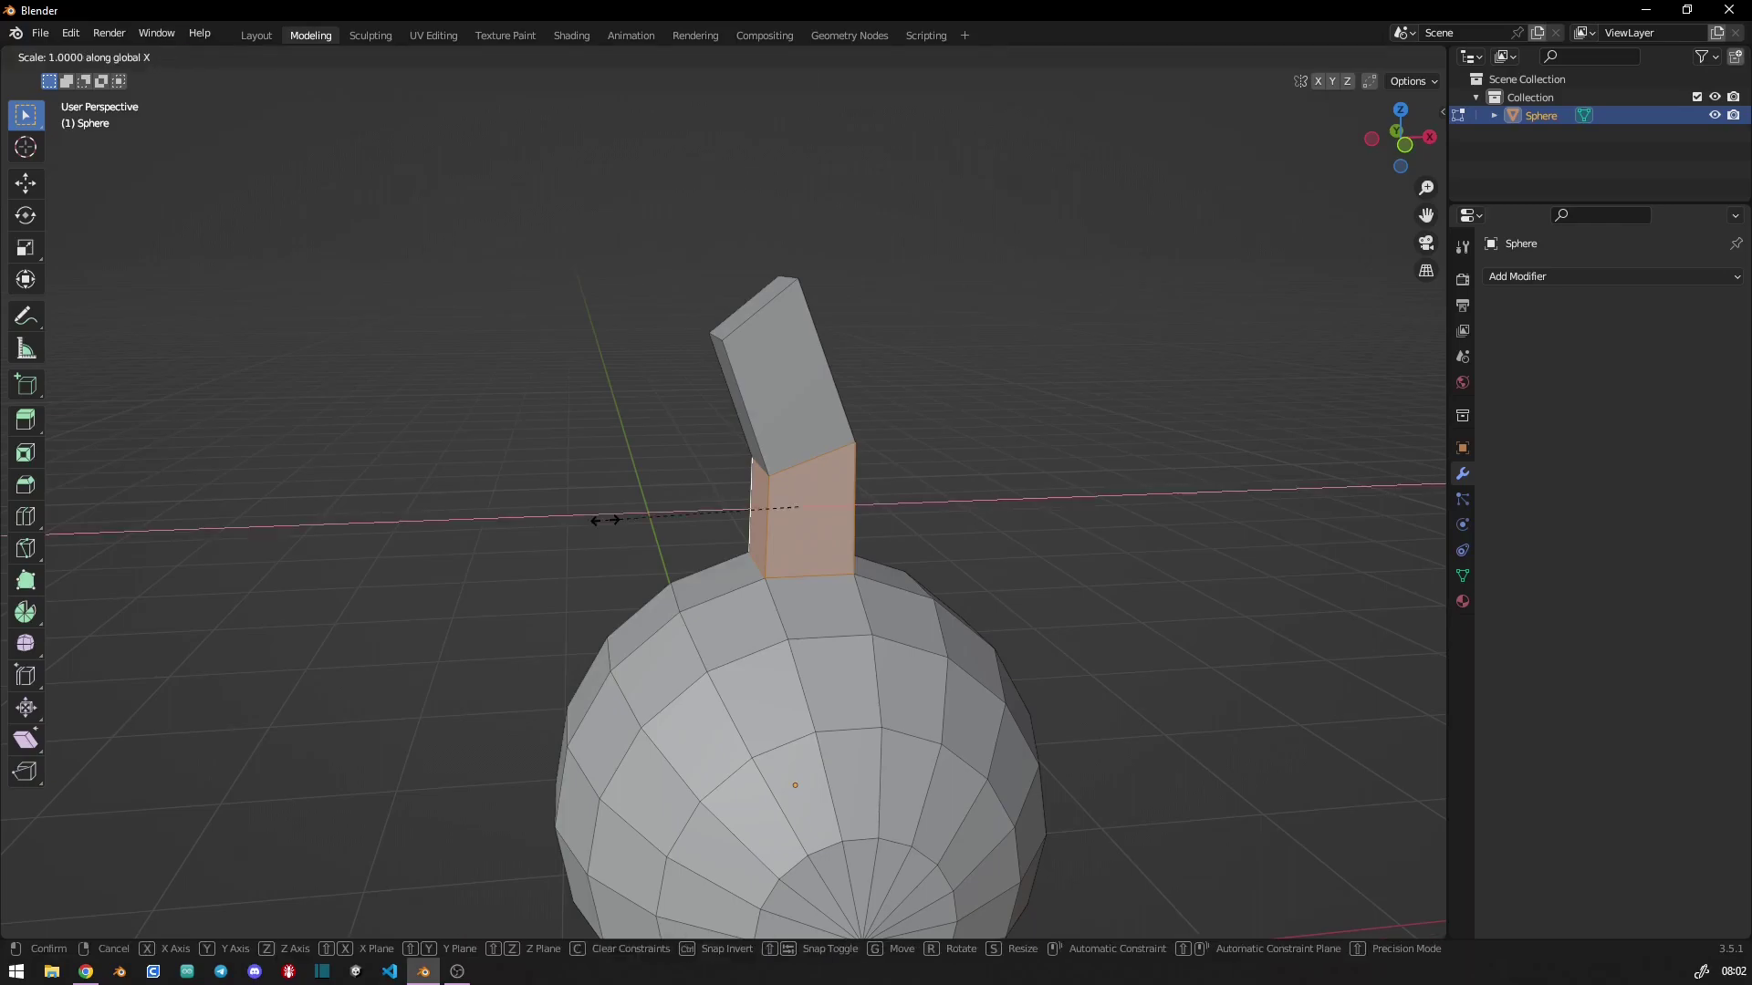
{"action": "left_click", "coordinate": [722, 518]}
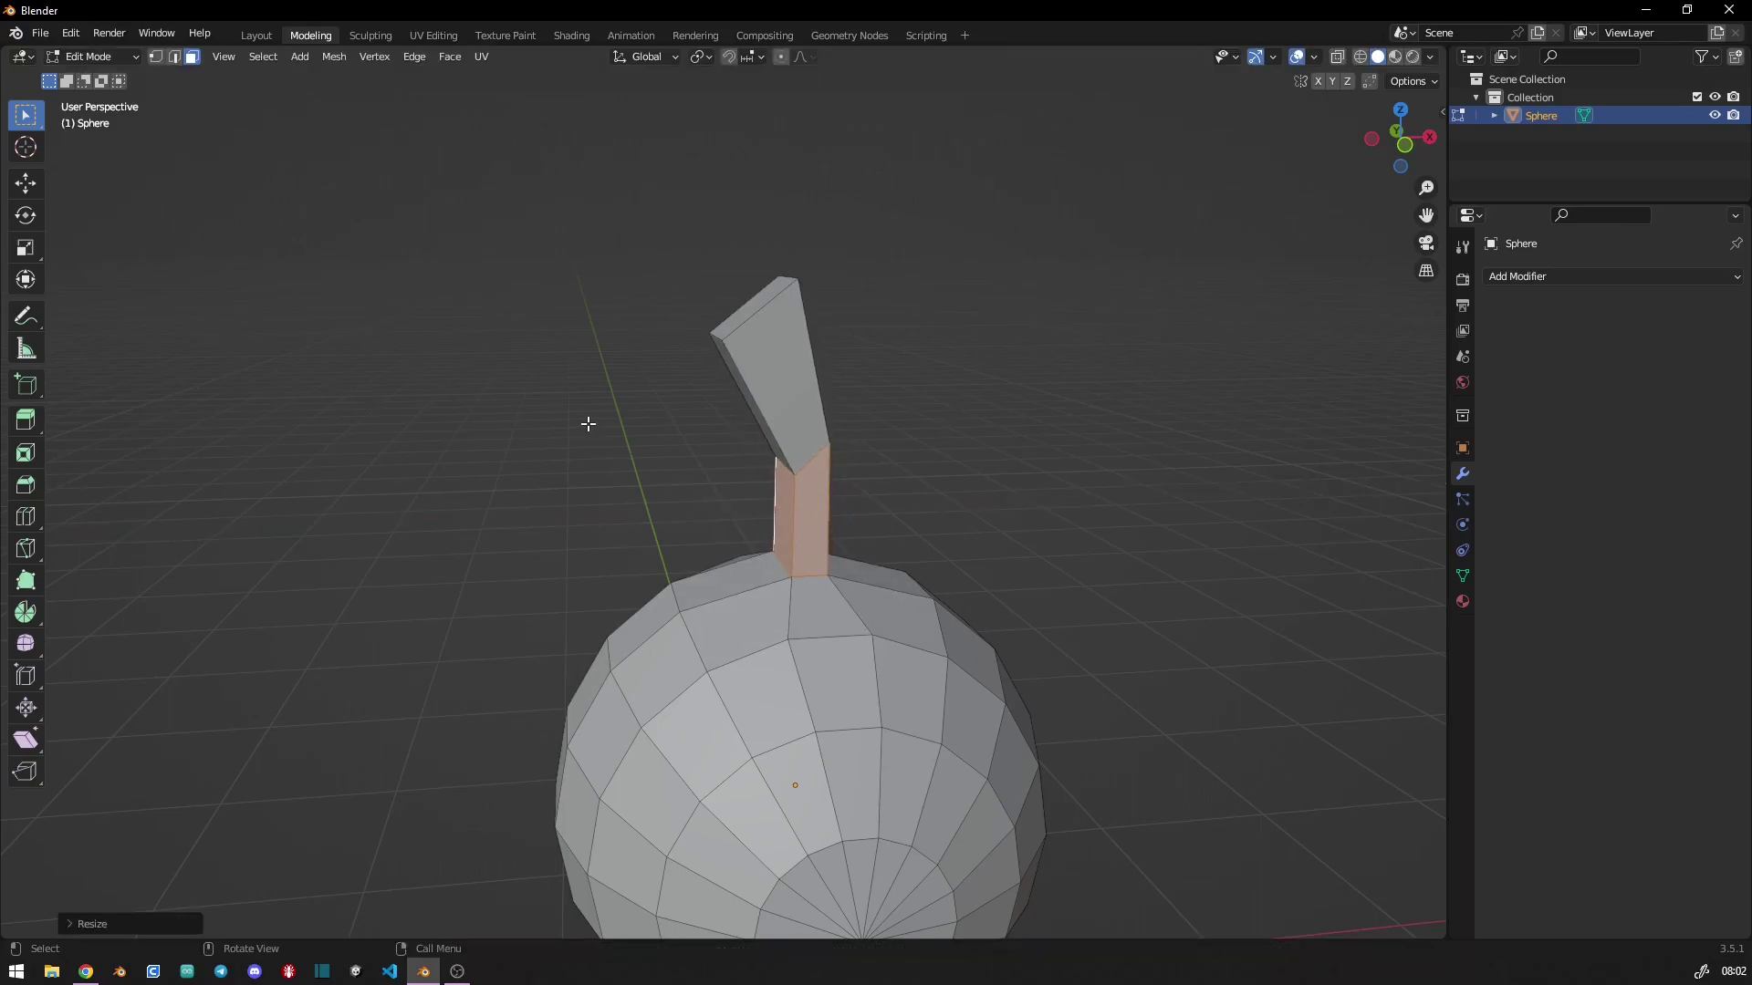
{"action": "key", "text": "s"}
{"action": "key", "text": "y"}
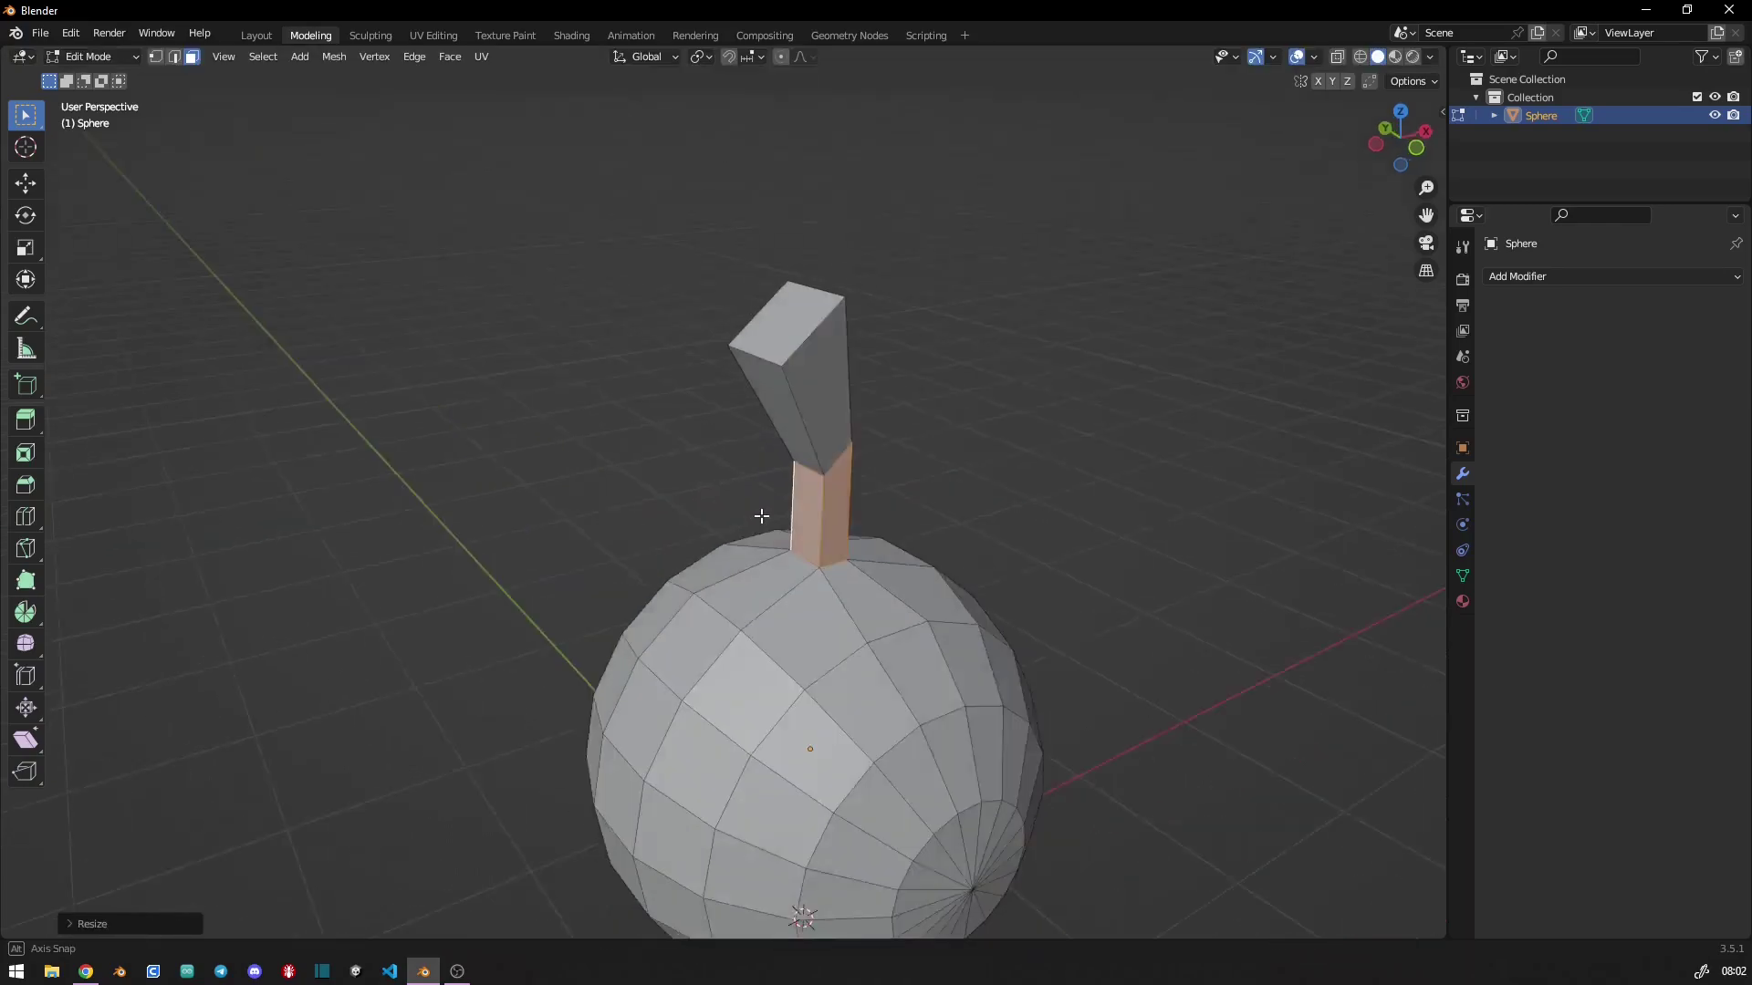
{"action": "mouse_move", "coordinate": [689, 459]}
{"action": "middle_mouse_down"}
{"action": "mouse_move", "coordinate": [718, 469]}
{"action": "mouse_move", "coordinate": [636, 488]}
{"action": "middle_mouse_up"}
{"action": "left_click", "coordinate": [727, 470]}
{"action": "left_click", "coordinate": [752, 379]}
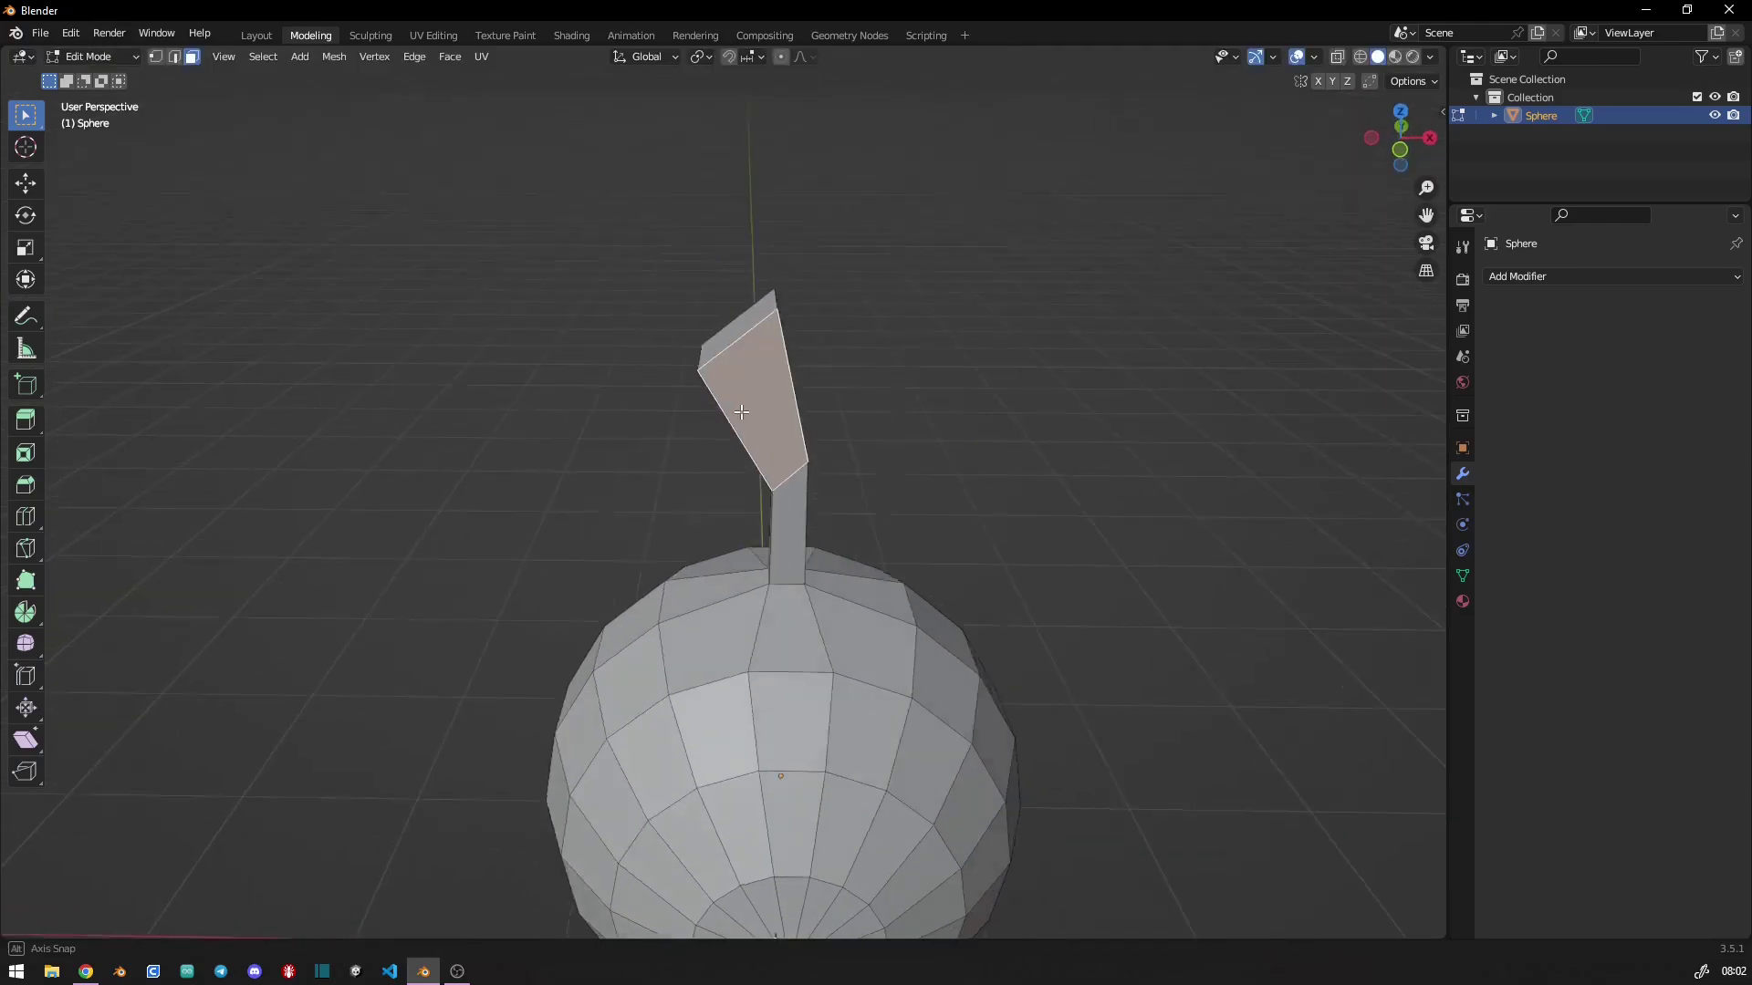
{"action": "middle_click_drag", "start_coordinate": [753, 380], "coordinate": [764, 402]}
- Shrink the stem tip and merge the pole's triangle fan into one face
{"action": "key", "text": "s"}
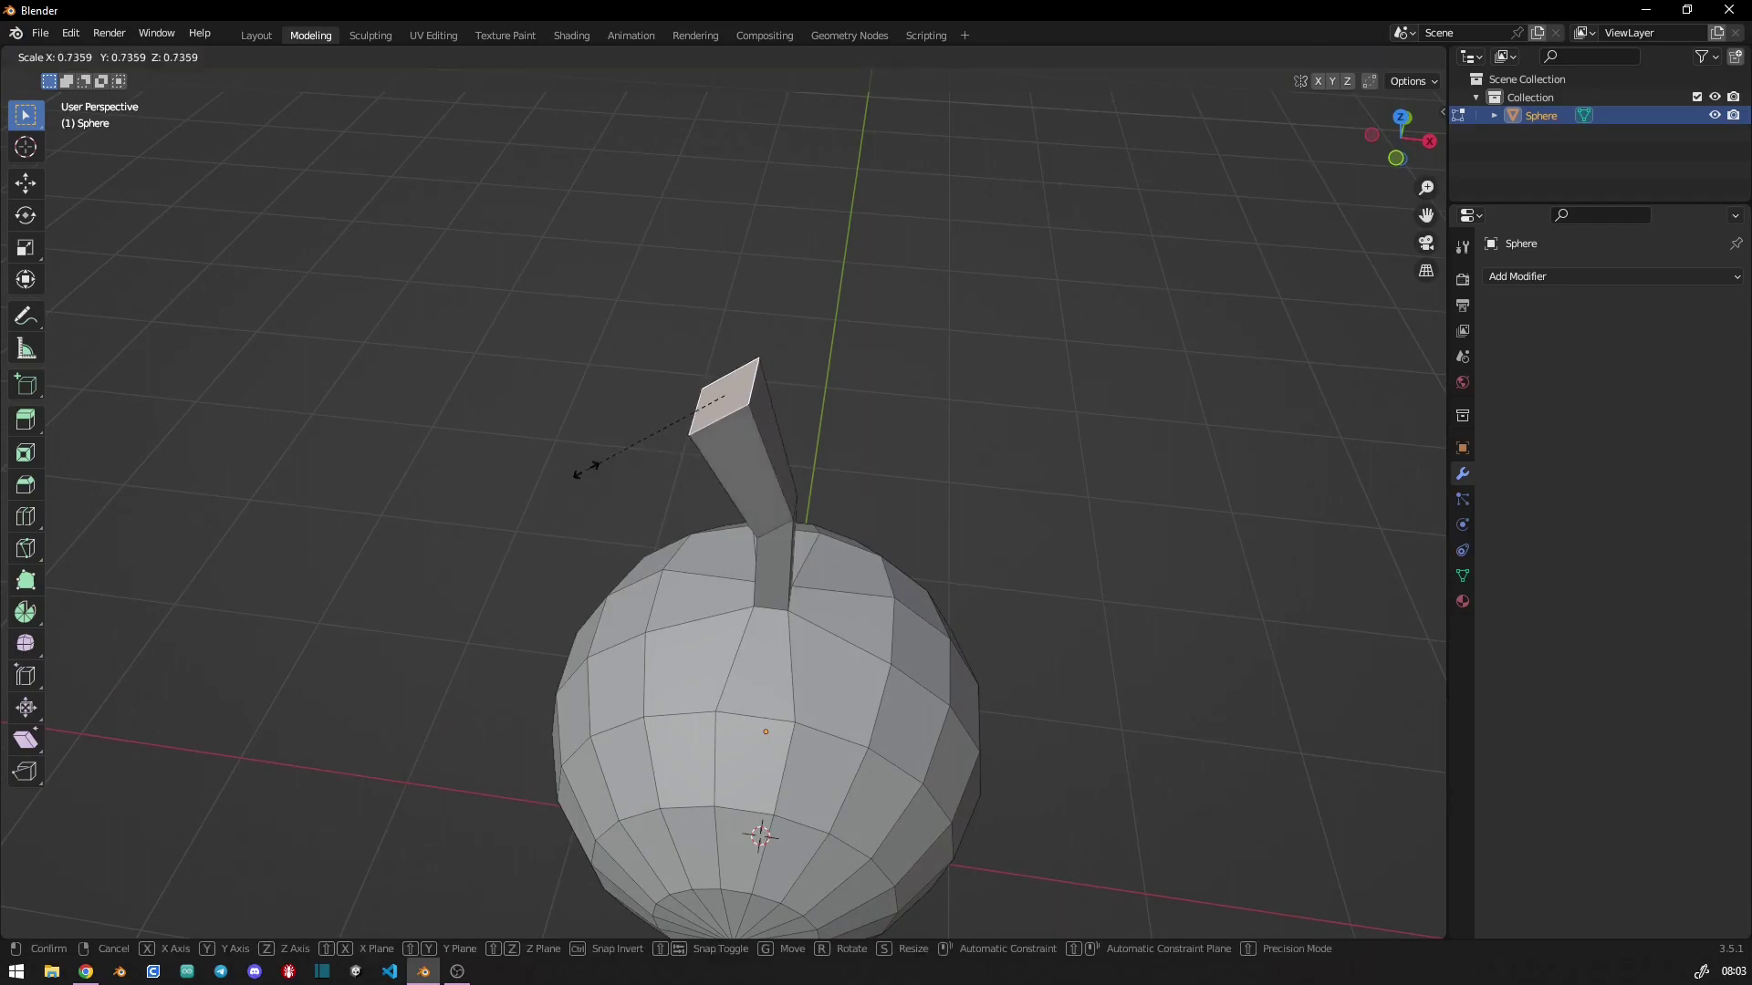
{"action": "left_click", "coordinate": [646, 445]}
{"action": "mouse_move", "coordinate": [646, 444]}
{"action": "middle_mouse_down"}
{"action": "mouse_move", "coordinate": [598, 477]}
{"action": "mouse_move", "coordinate": [700, 494]}
{"action": "mouse_move", "coordinate": [712, 462]}
{"action": "mouse_move", "coordinate": [512, 520]}
{"action": "mouse_move", "coordinate": [582, 510]}
{"action": "mouse_move", "coordinate": [989, 798]}
{"action": "mouse_move", "coordinate": [765, 733]}
{"action": "middle_mouse_up"}
{"action": "left_click", "coordinate": [863, 747], "text": "alt"}
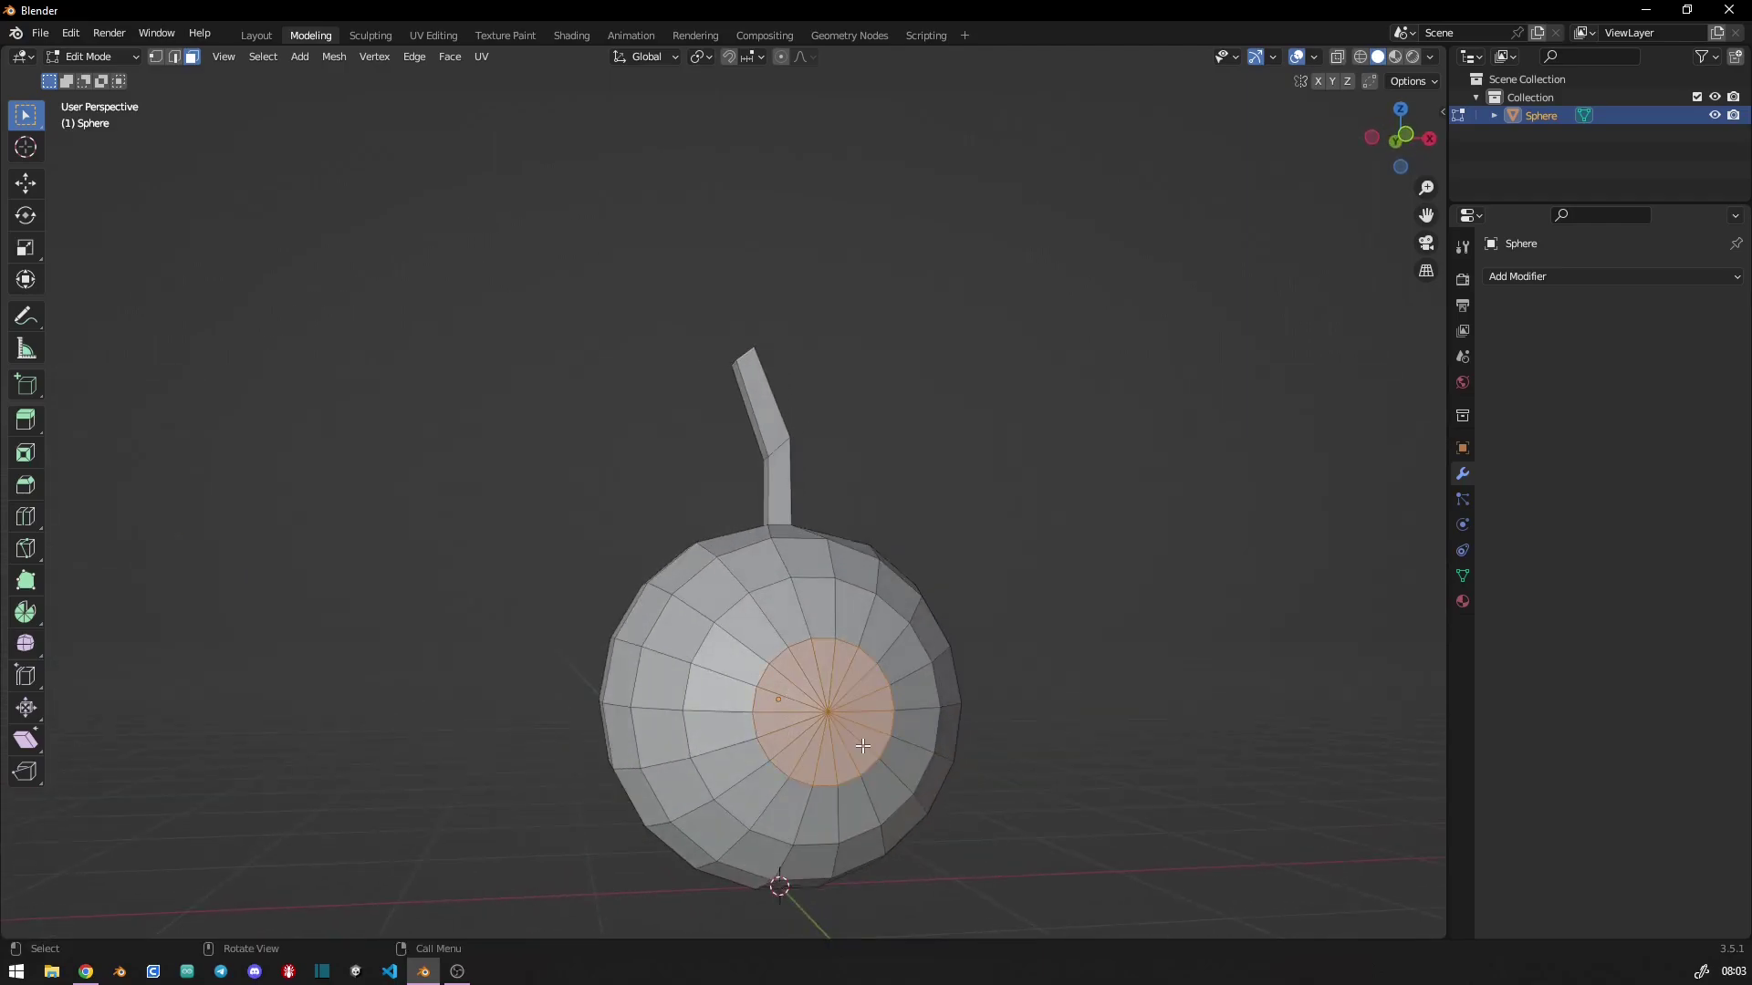
{"action": "key", "text": "ctrl+x"}
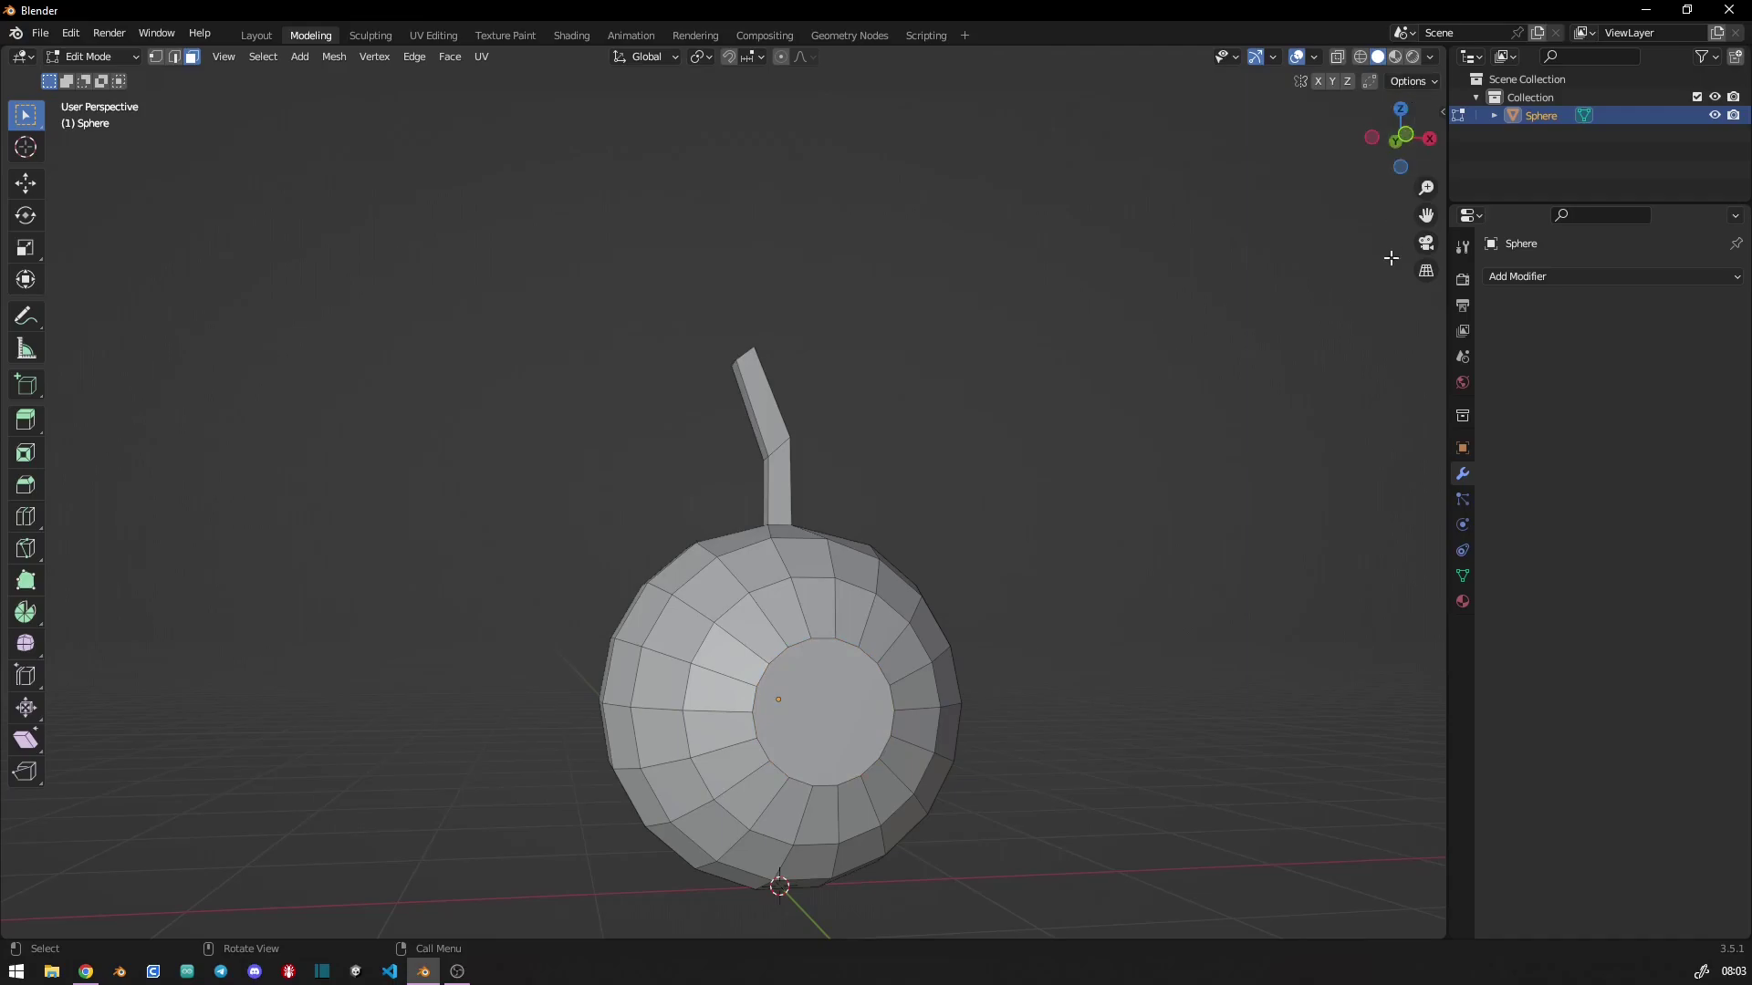
- Turn on the on-screen key display from the viewport side panel
{"action": "key", "text": "n"}
{"action": "left_click", "coordinate": [1435, 593]}
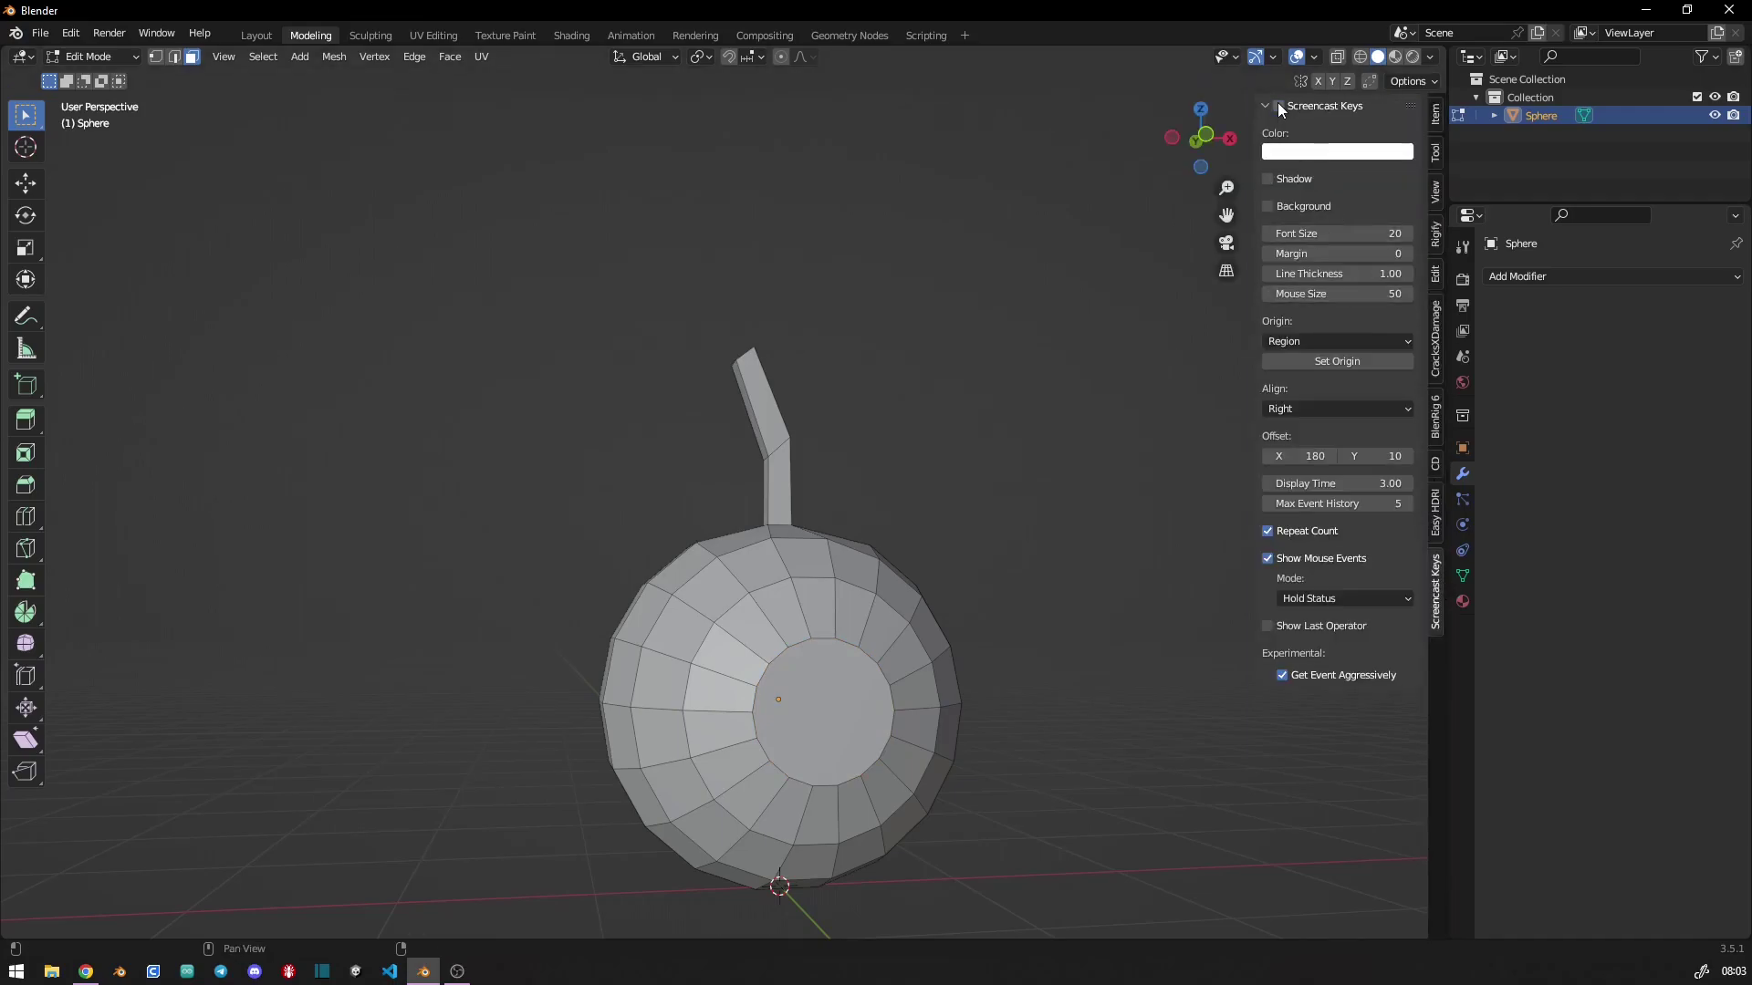
{"action": "left_click", "coordinate": [1279, 106]}
{"action": "mouse_move", "coordinate": [1091, 368]}
{"action": "middle_mouse_down"}
{"action": "mouse_move", "coordinate": [837, 527]}
{"action": "mouse_move", "coordinate": [657, 726]}
{"action": "middle_mouse_up"}
{"action": "left_click", "coordinate": [657, 725]}
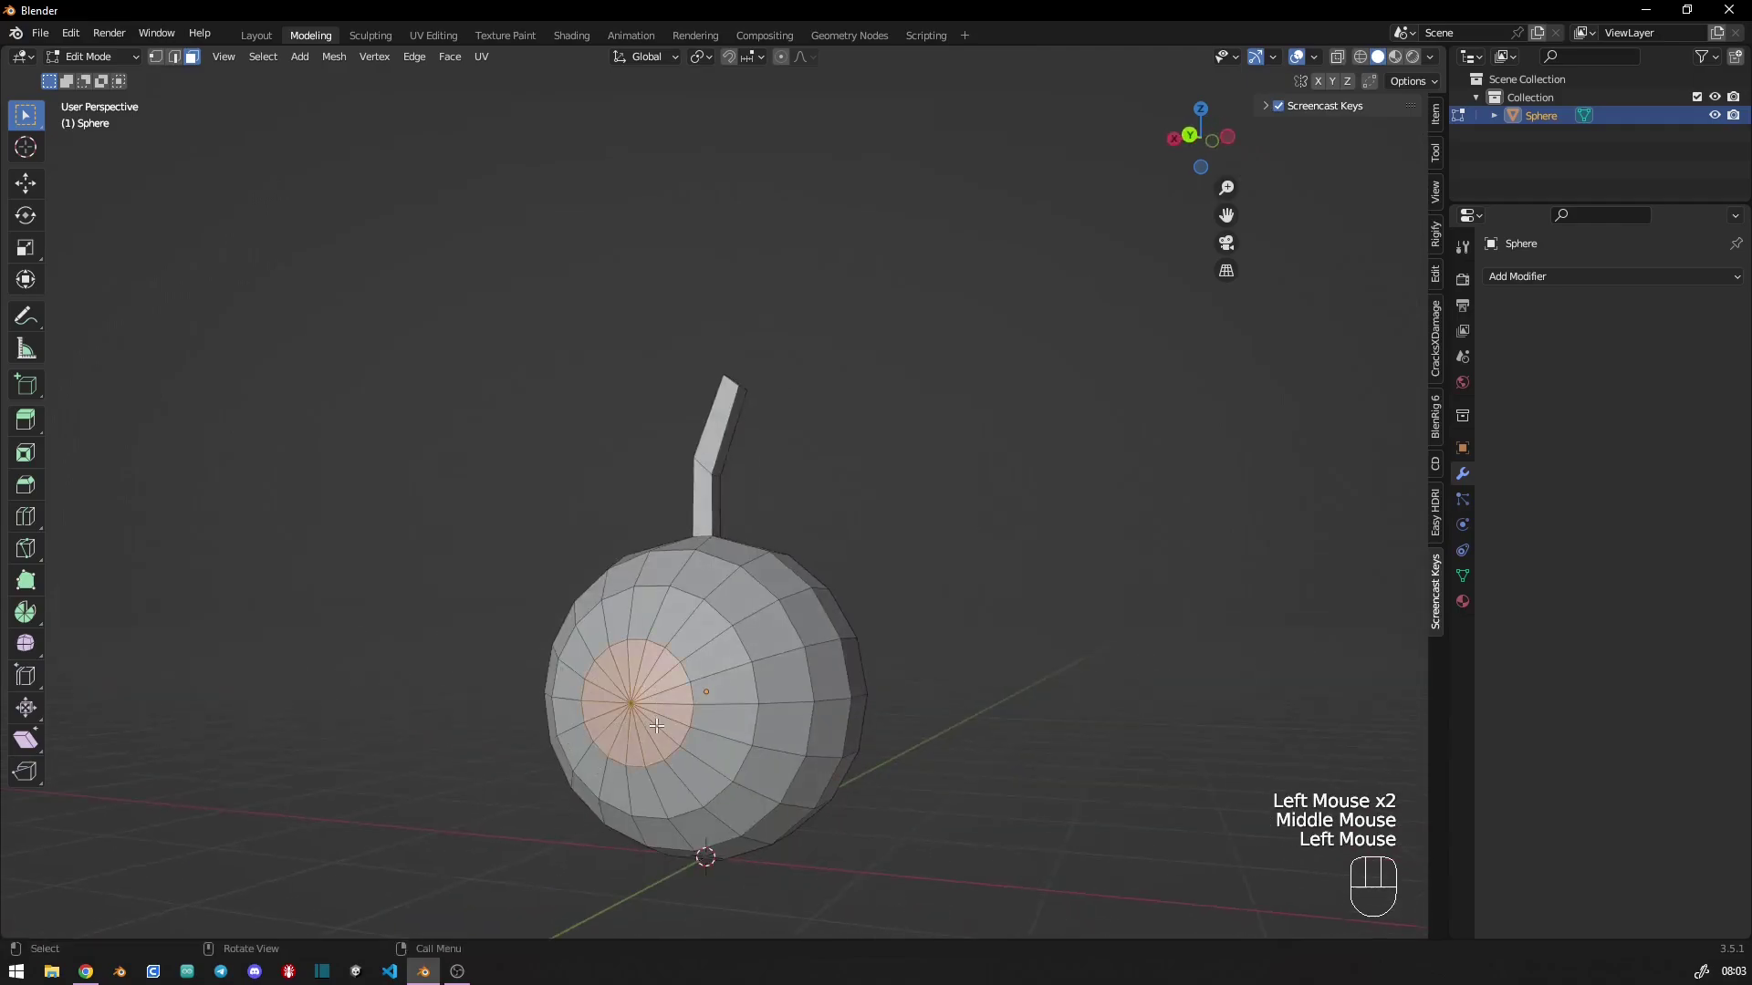
{"action": "key", "text": "n"}
{"action": "key", "text": "n"}
{"action": "key", "text": "f"}
{"action": "mouse_move", "coordinate": [1071, 532]}
{"action": "middle_mouse_down"}
{"action": "mouse_move", "coordinate": [840, 547]}
{"action": "mouse_move", "coordinate": [903, 602]}
{"action": "mouse_move", "coordinate": [939, 575]}
{"action": "mouse_move", "coordinate": [506, 589]}
{"action": "middle_mouse_up"}
{"action": "left_click", "coordinate": [839, 548]}
- Apply Shade Smooth to the apple in the Layout workspace
{"action": "left_click", "coordinate": [256, 34]}
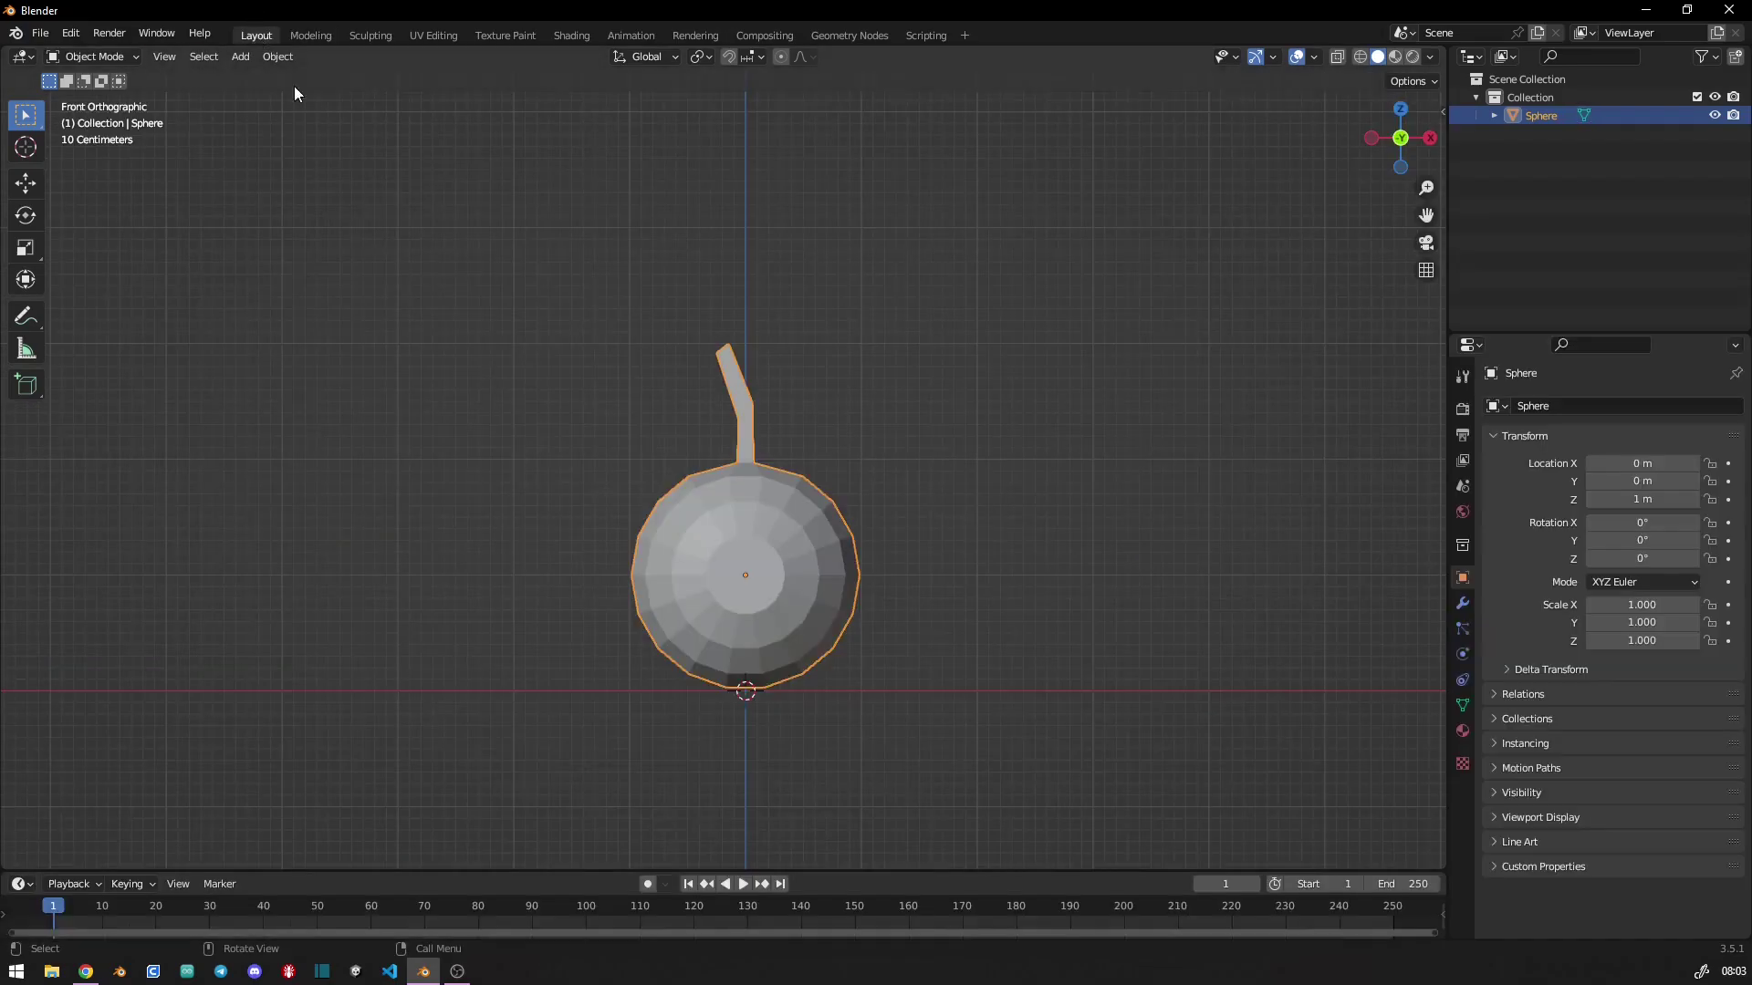
{"action": "right_click", "coordinate": [720, 538]}
{"action": "left_click", "coordinate": [721, 539]}
{"action": "mouse_move", "coordinate": [786, 537]}
{"action": "middle_mouse_down"}
{"action": "mouse_move", "coordinate": [938, 582]}
{"action": "mouse_move", "coordinate": [522, 582]}
{"action": "mouse_move", "coordinate": [451, 554]}
{"action": "middle_mouse_up"}
{"action": "left_click", "coordinate": [310, 35]}
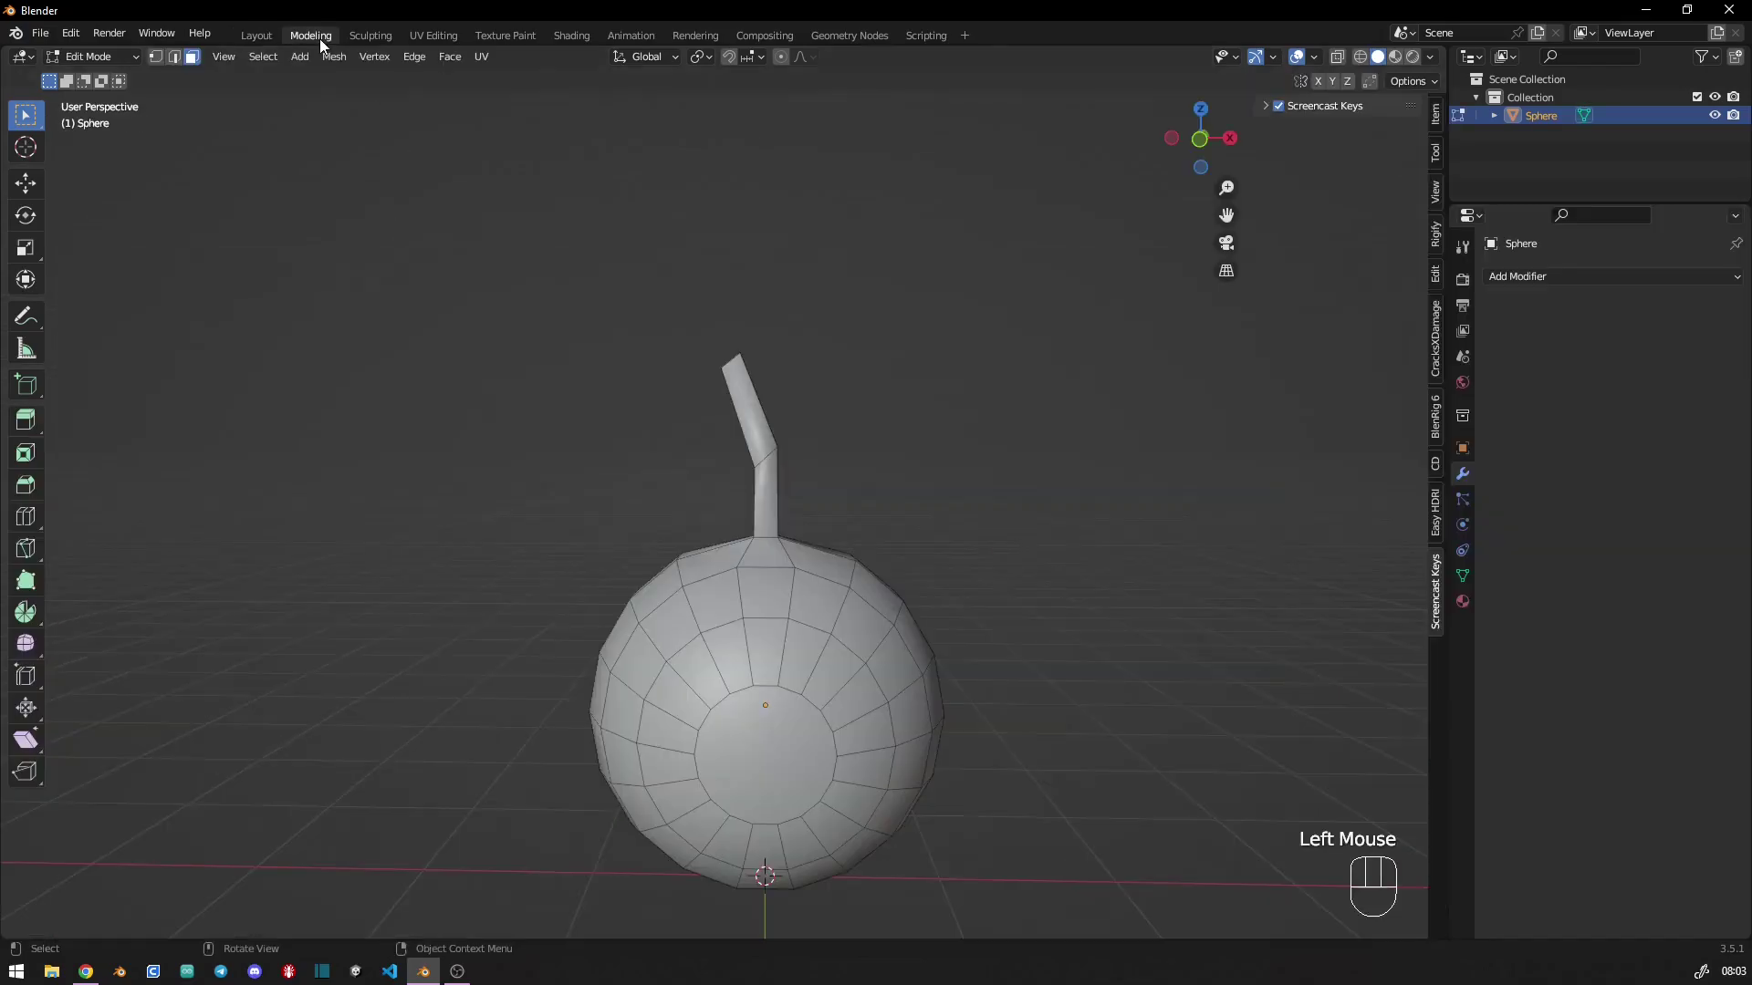
- Move to the UV Editing workspace and select an edge beside the stem base
{"action": "middle_click_drag", "start_coordinate": [618, 522], "coordinate": [750, 614]}
{"action": "scroll", "coordinate": [750, 614], "scroll_direction": "up", "scroll_amount": 1}
{"action": "scroll", "coordinate": [750, 614], "scroll_direction": "up", "scroll_amount": 2}
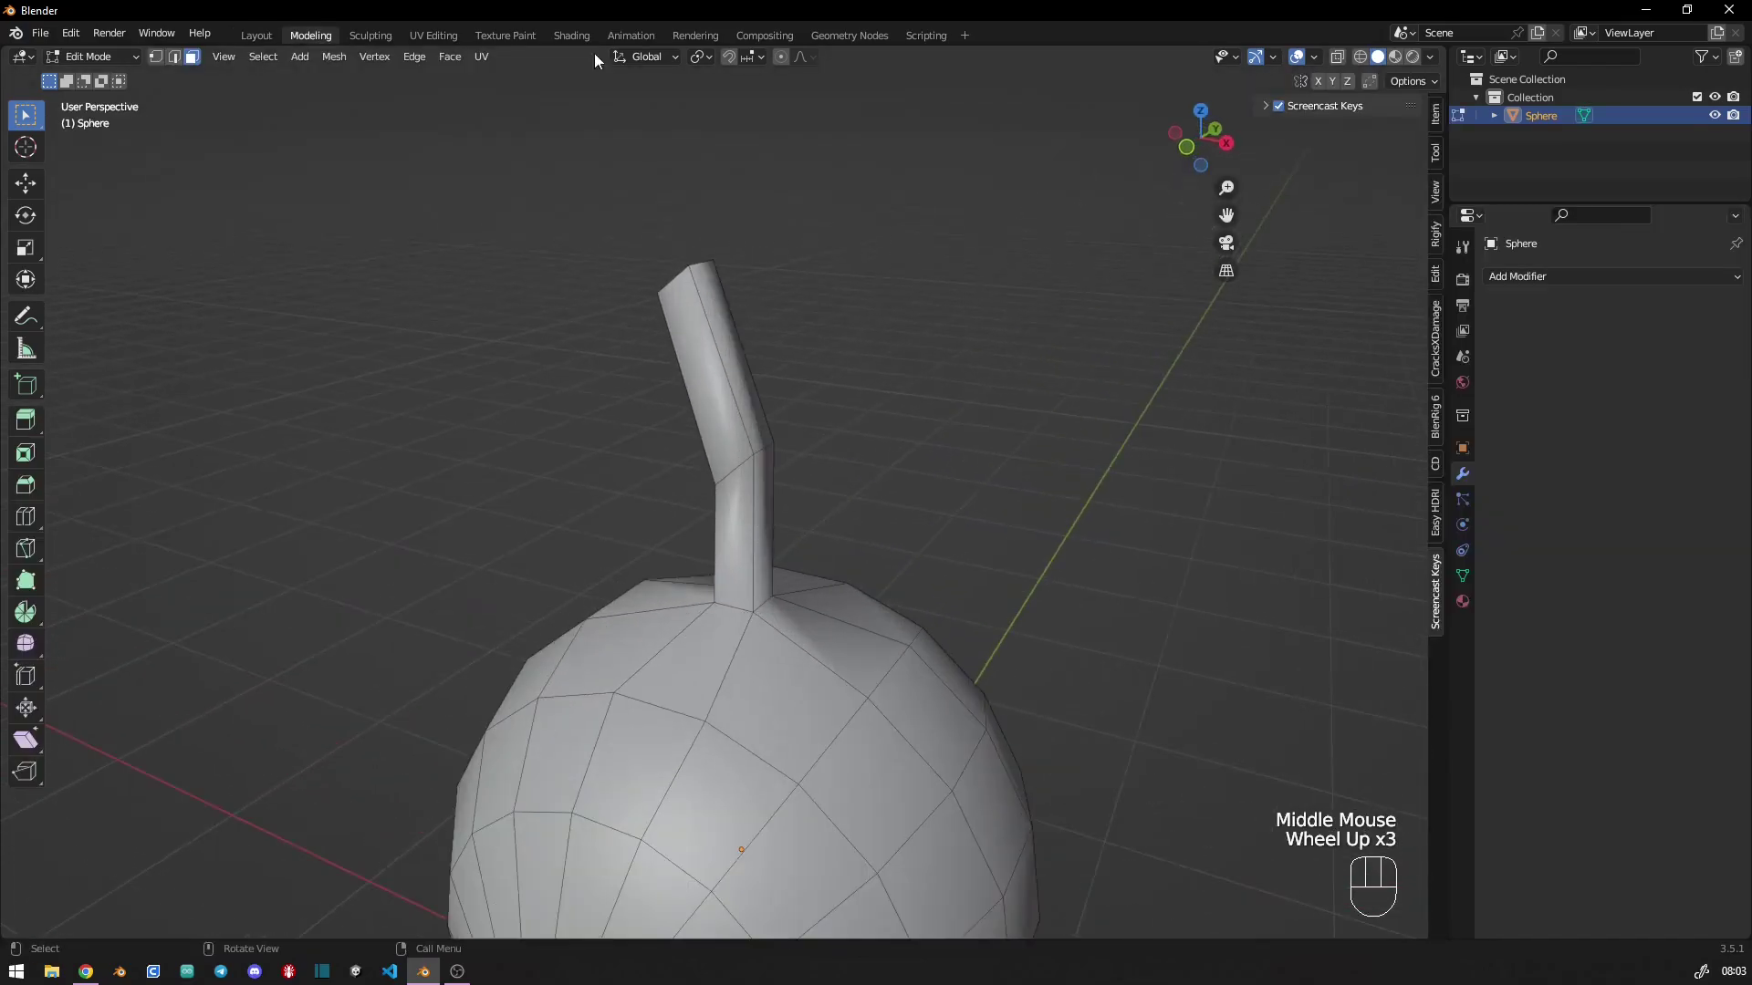
{"action": "left_click", "coordinate": [433, 35]}
{"action": "scroll", "coordinate": [1003, 547], "scroll_direction": "up", "scroll_amount": 3}
{"action": "mouse_move", "coordinate": [1004, 548]}
{"action": "middle_mouse_down"}
{"action": "mouse_move", "coordinate": [924, 625]}
{"action": "mouse_move", "coordinate": [1132, 512]}
{"action": "middle_mouse_up"}
{"action": "left_click", "coordinate": [1132, 512]}
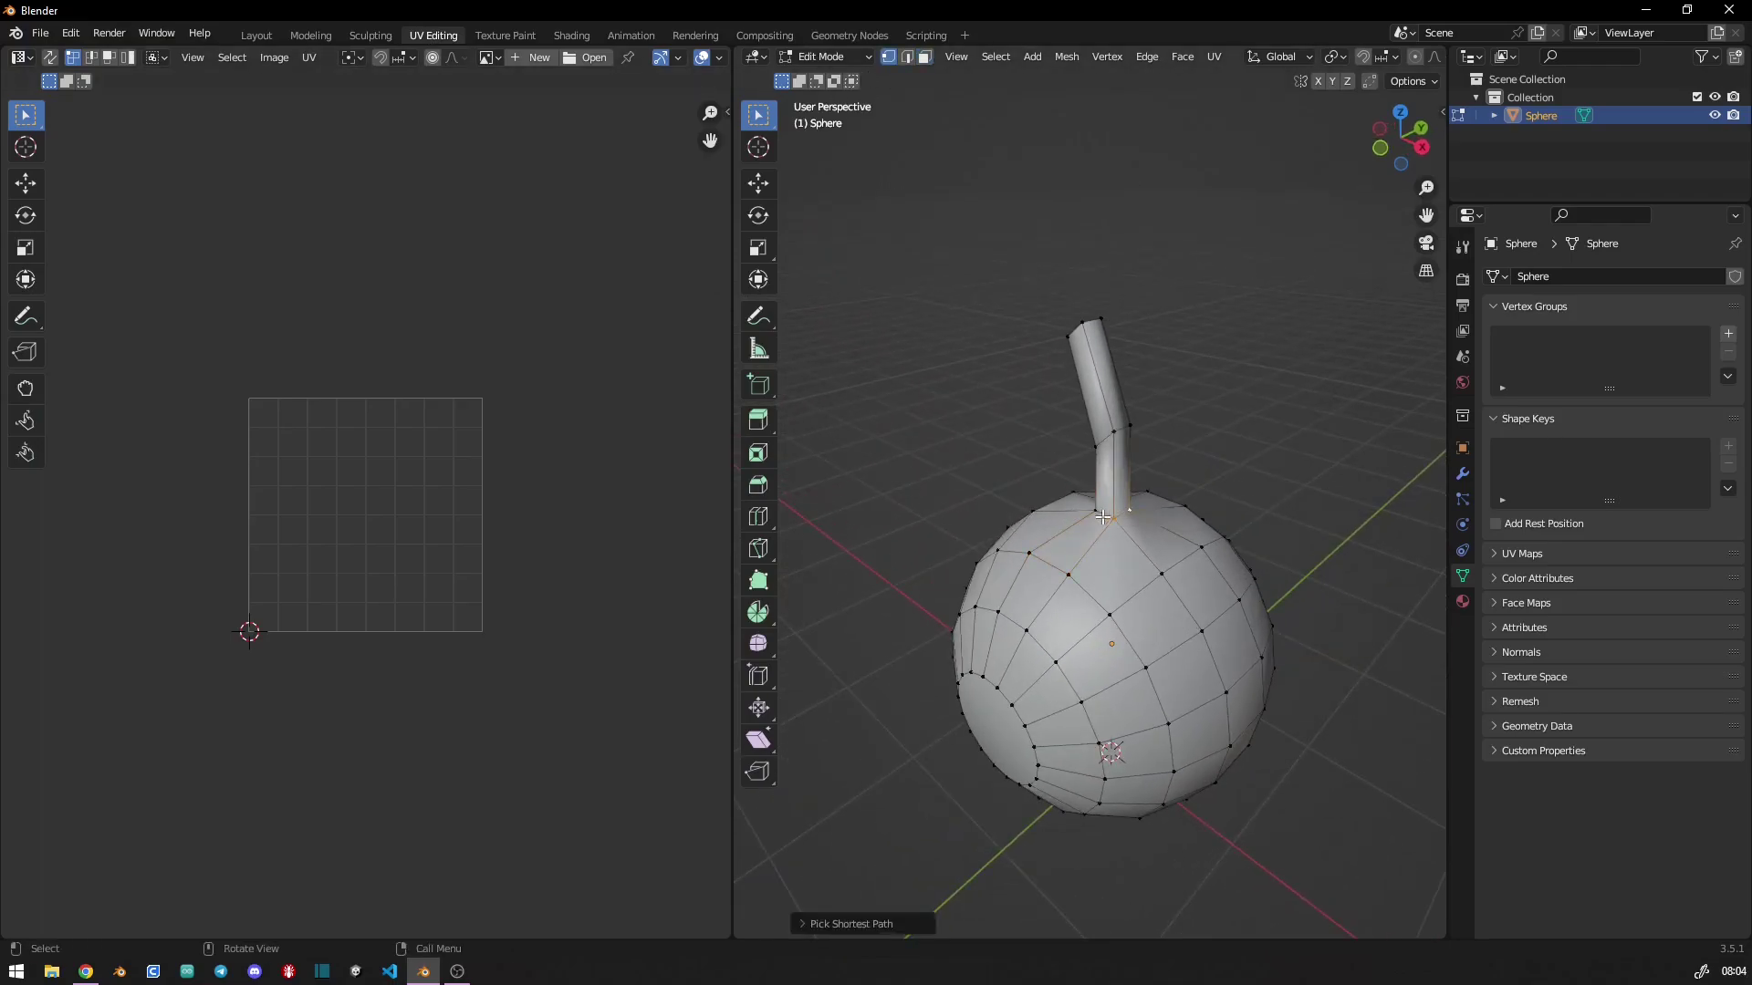
- Mark seams around the stem base and along a loop near the bottom
{"action": "mouse_move", "coordinate": [1133, 513]}
{"action": "middle_mouse_down"}
{"action": "mouse_move", "coordinate": [926, 504]}
{"action": "mouse_move", "coordinate": [1260, 473]}
{"action": "middle_mouse_up"}
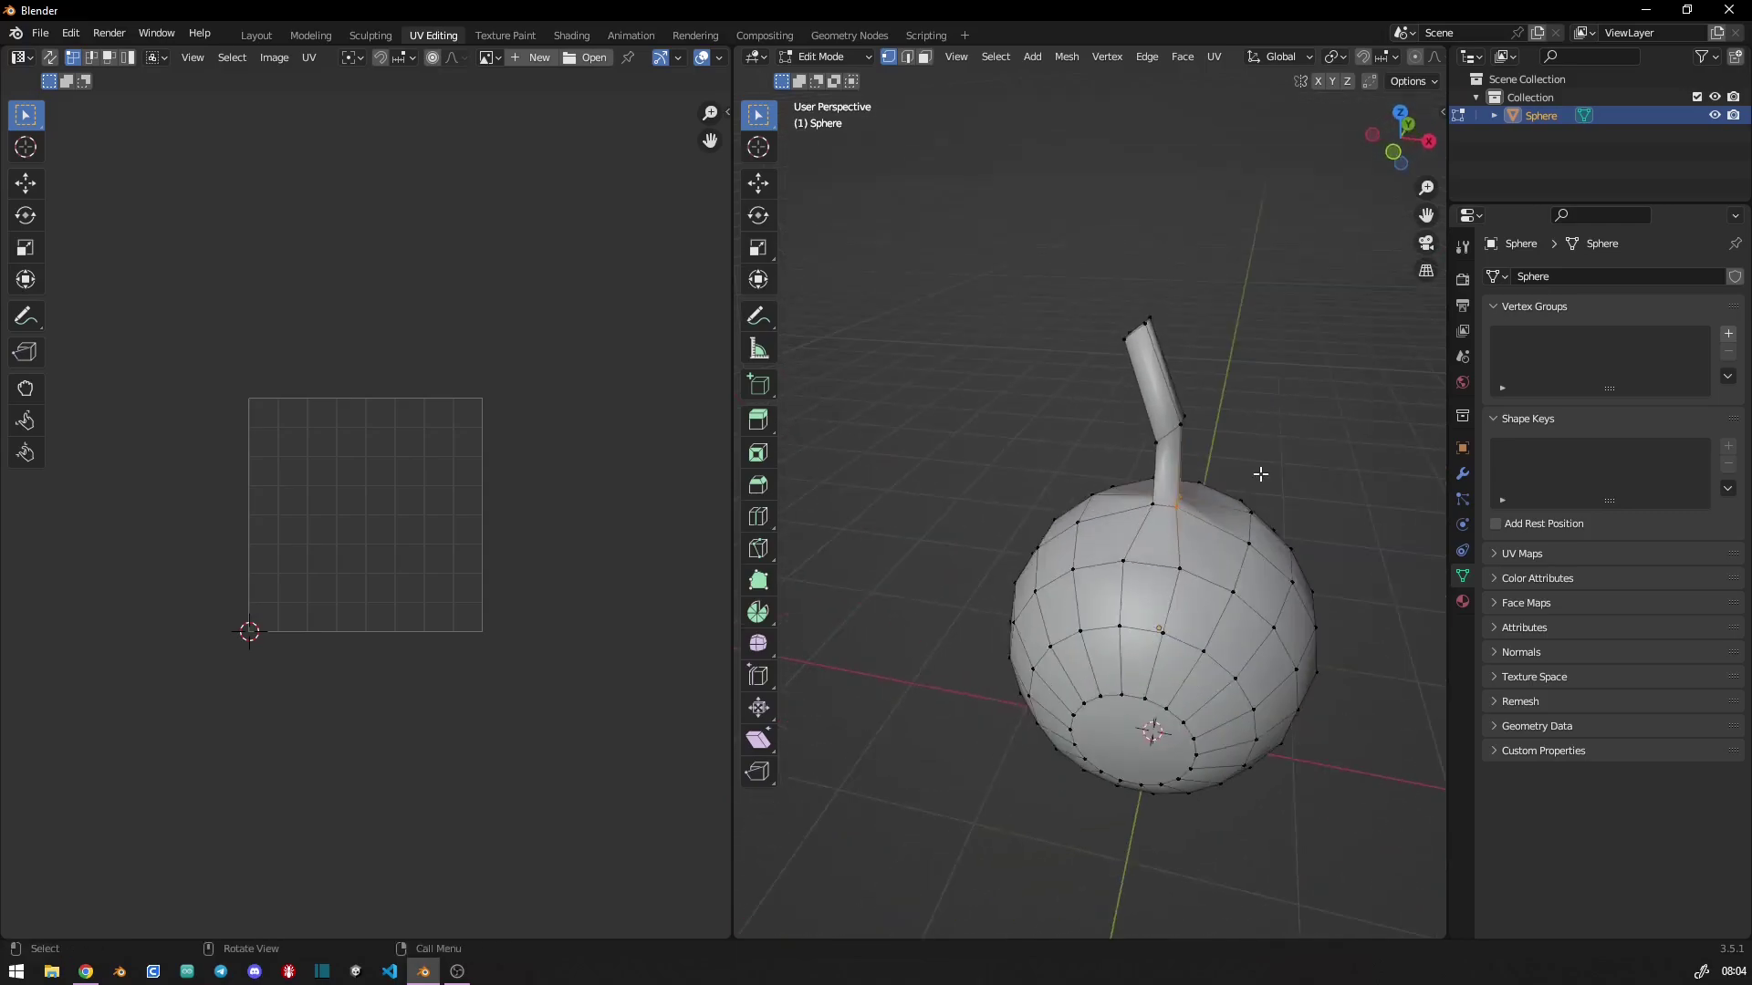
{"action": "key", "text": "u"}
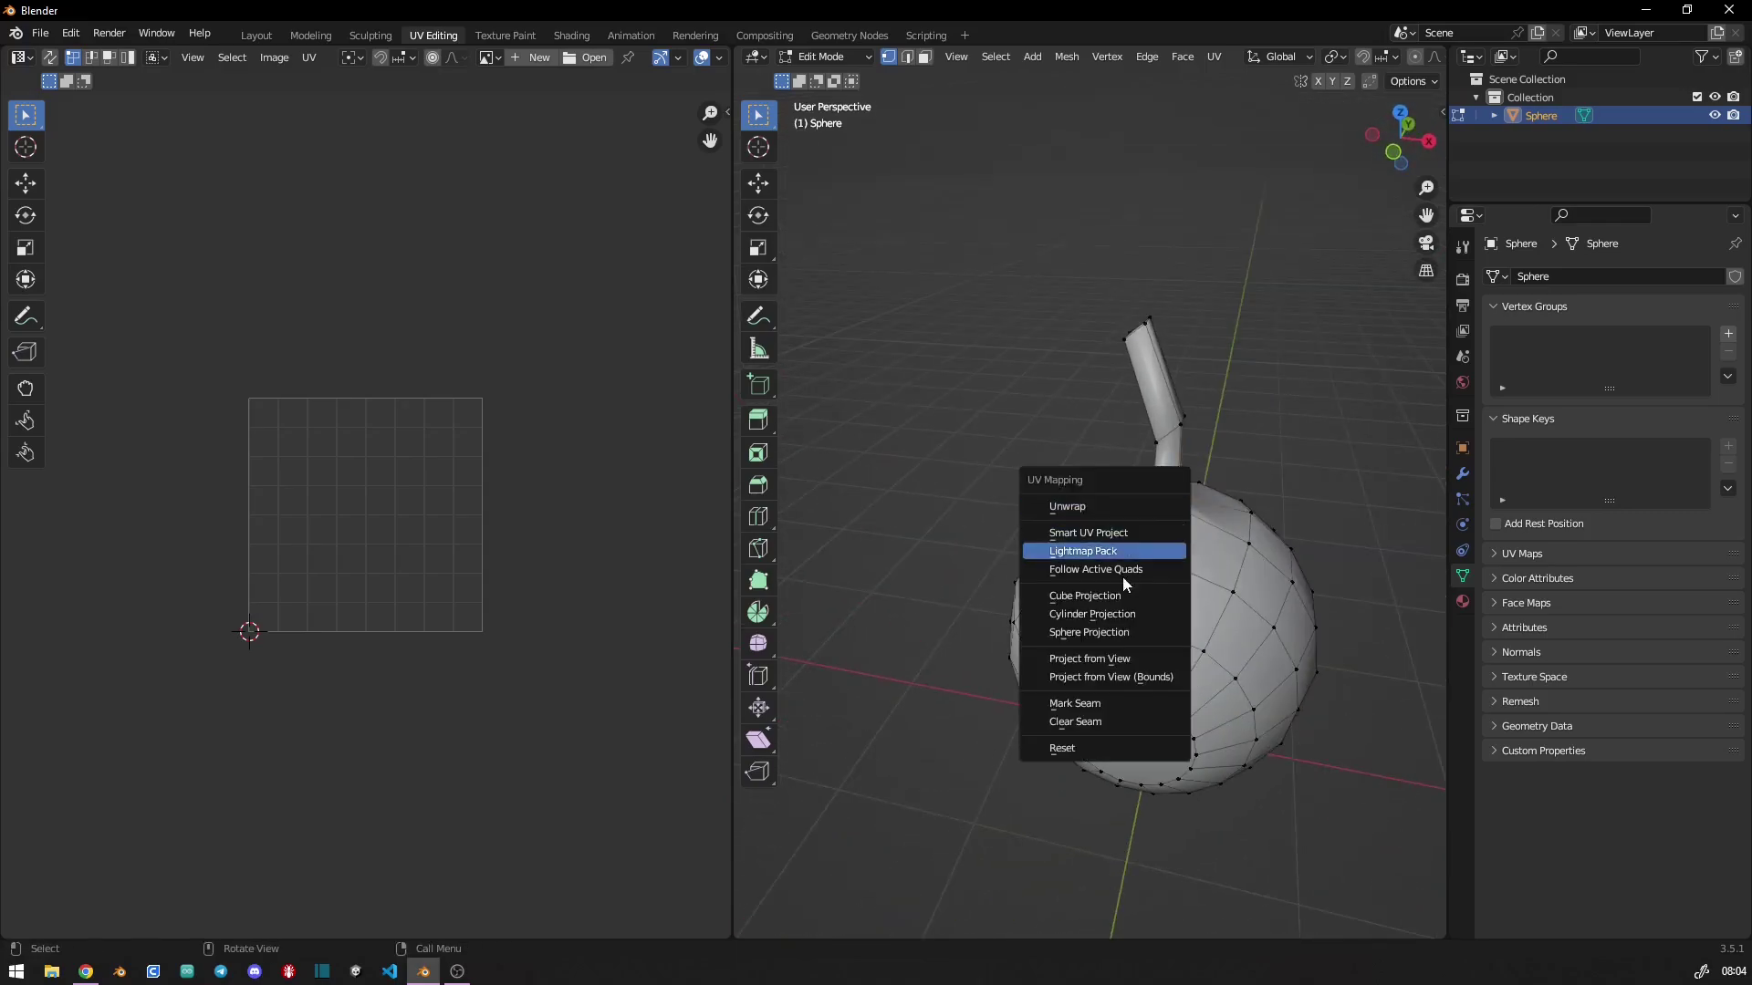
{"action": "left_click", "coordinate": [1104, 704]}
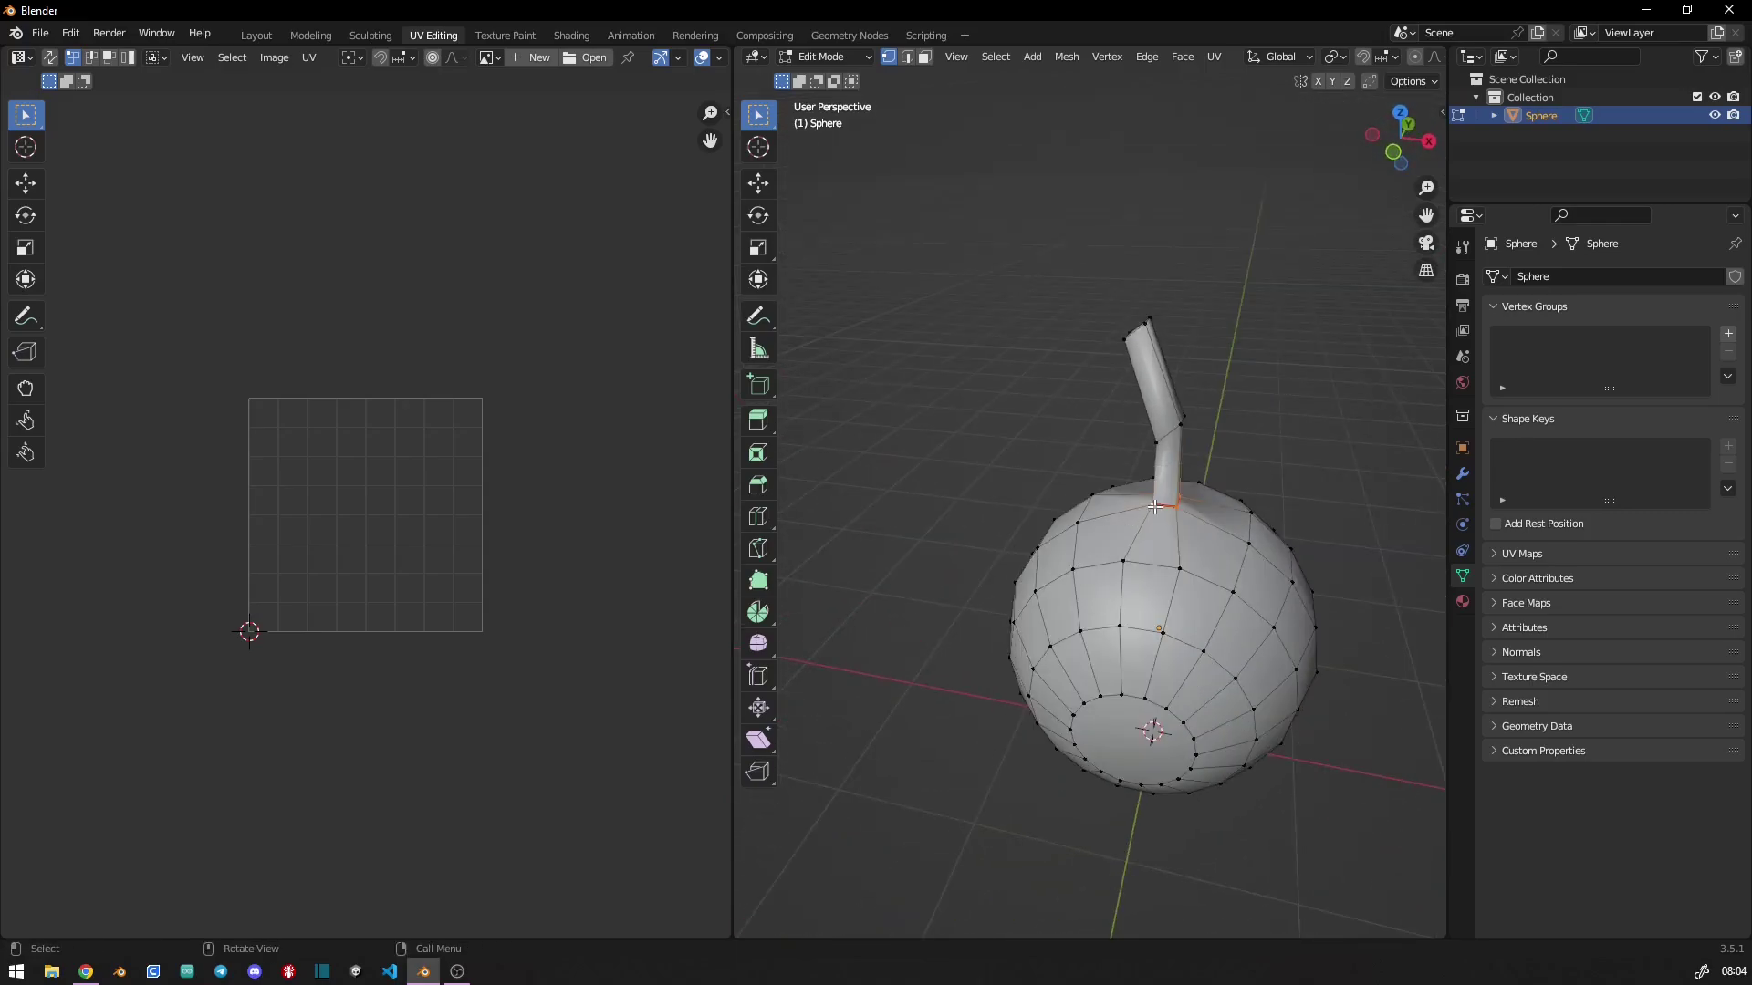
{"action": "middle_click_drag", "start_coordinate": [1108, 695], "coordinate": [1226, 616]}
{"action": "left_click", "coordinate": [1225, 616], "text": "ctrl"}
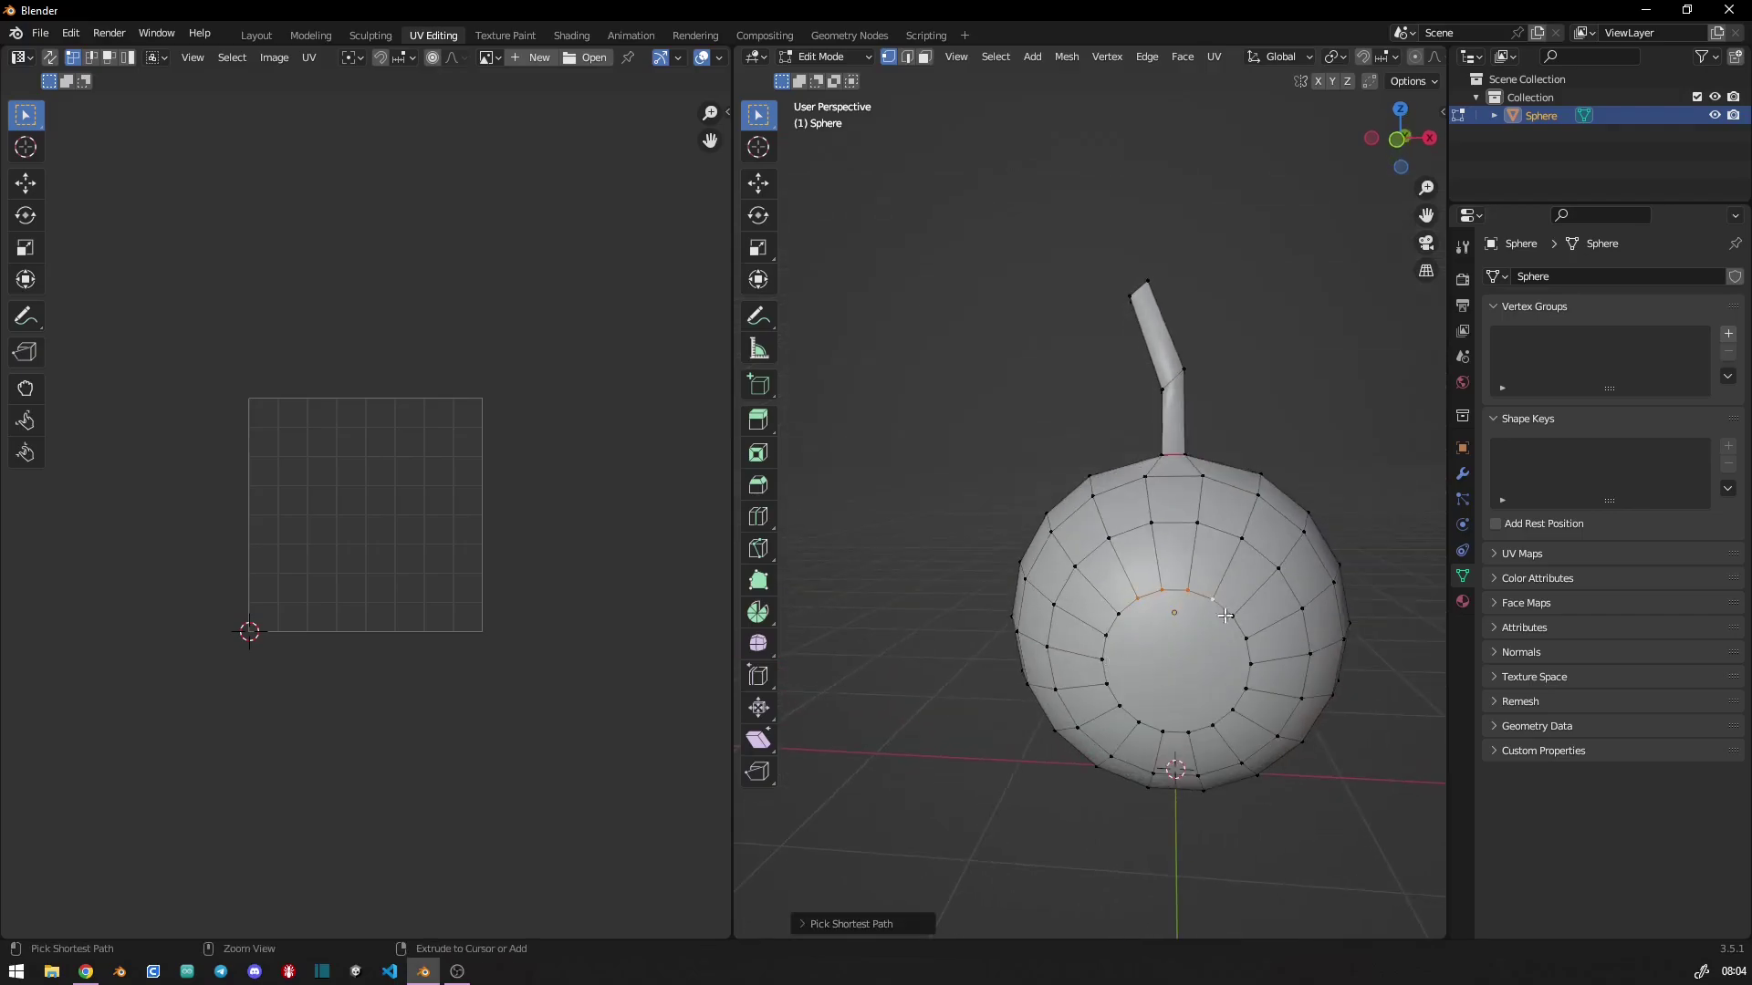
{"action": "key", "text": "u"}
{"action": "left_click", "coordinate": [1107, 628]}
- Mark the bottom cap loop and adjacent side edges as seams
{"action": "mouse_move", "coordinate": [1107, 629]}
{"action": "middle_mouse_down"}
{"action": "mouse_move", "coordinate": [1341, 638]}
{"action": "mouse_move", "coordinate": [1010, 566]}
{"action": "middle_mouse_up"}
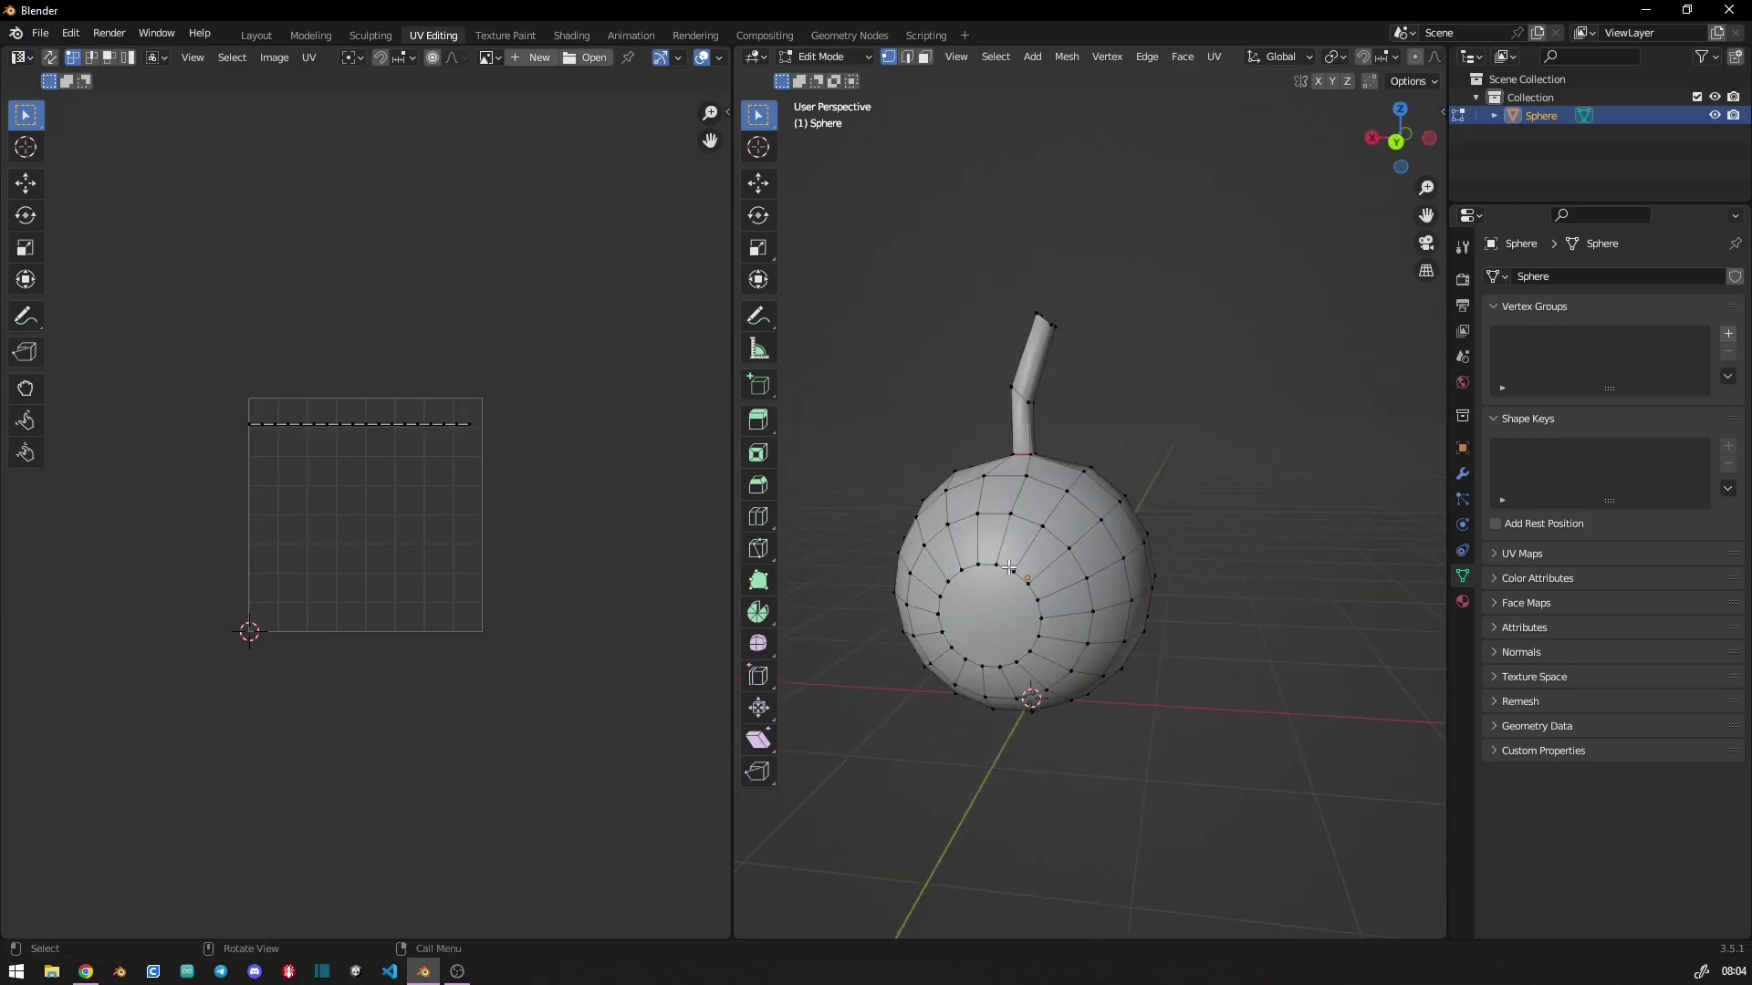
{"action": "left_click", "coordinate": [966, 659], "text": "ctrl"}
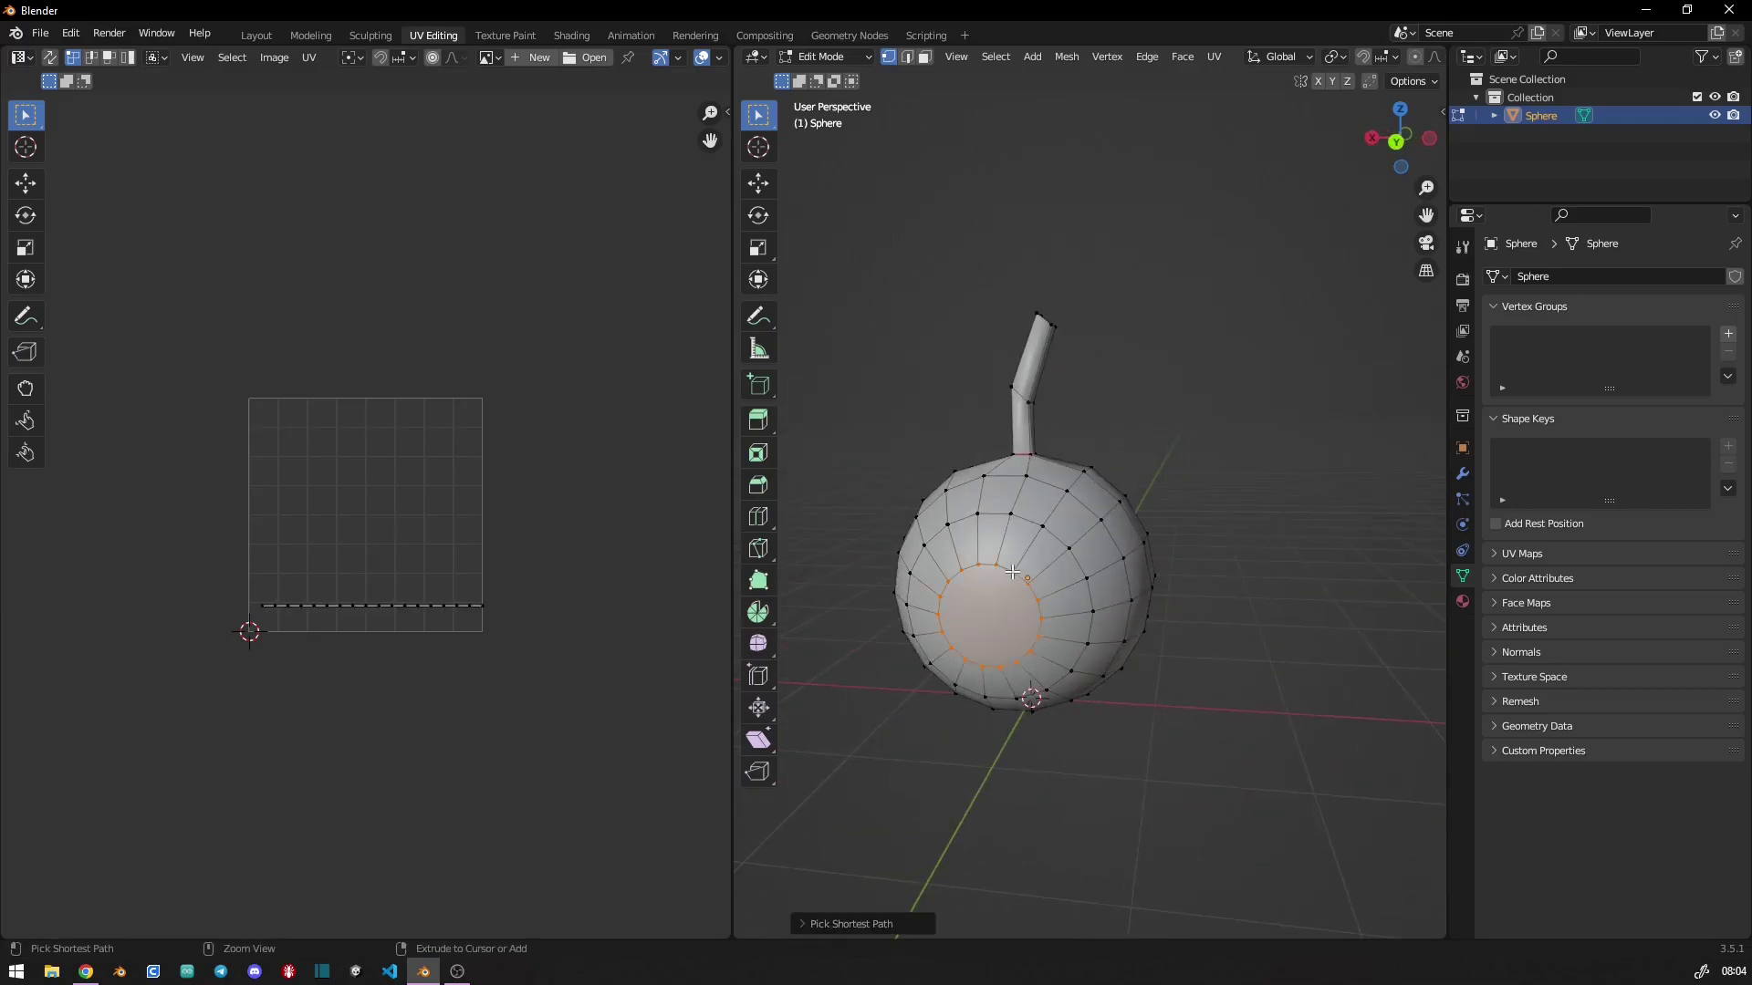
{"action": "key", "text": "u"}
{"action": "left_click", "coordinate": [988, 609]}
{"action": "mouse_move", "coordinate": [988, 609]}
{"action": "middle_mouse_down"}
{"action": "mouse_move", "coordinate": [1100, 636]}
{"action": "mouse_move", "coordinate": [1014, 659]}
{"action": "mouse_move", "coordinate": [1070, 567]}
{"action": "middle_mouse_up"}
{"action": "key", "text": "u"}
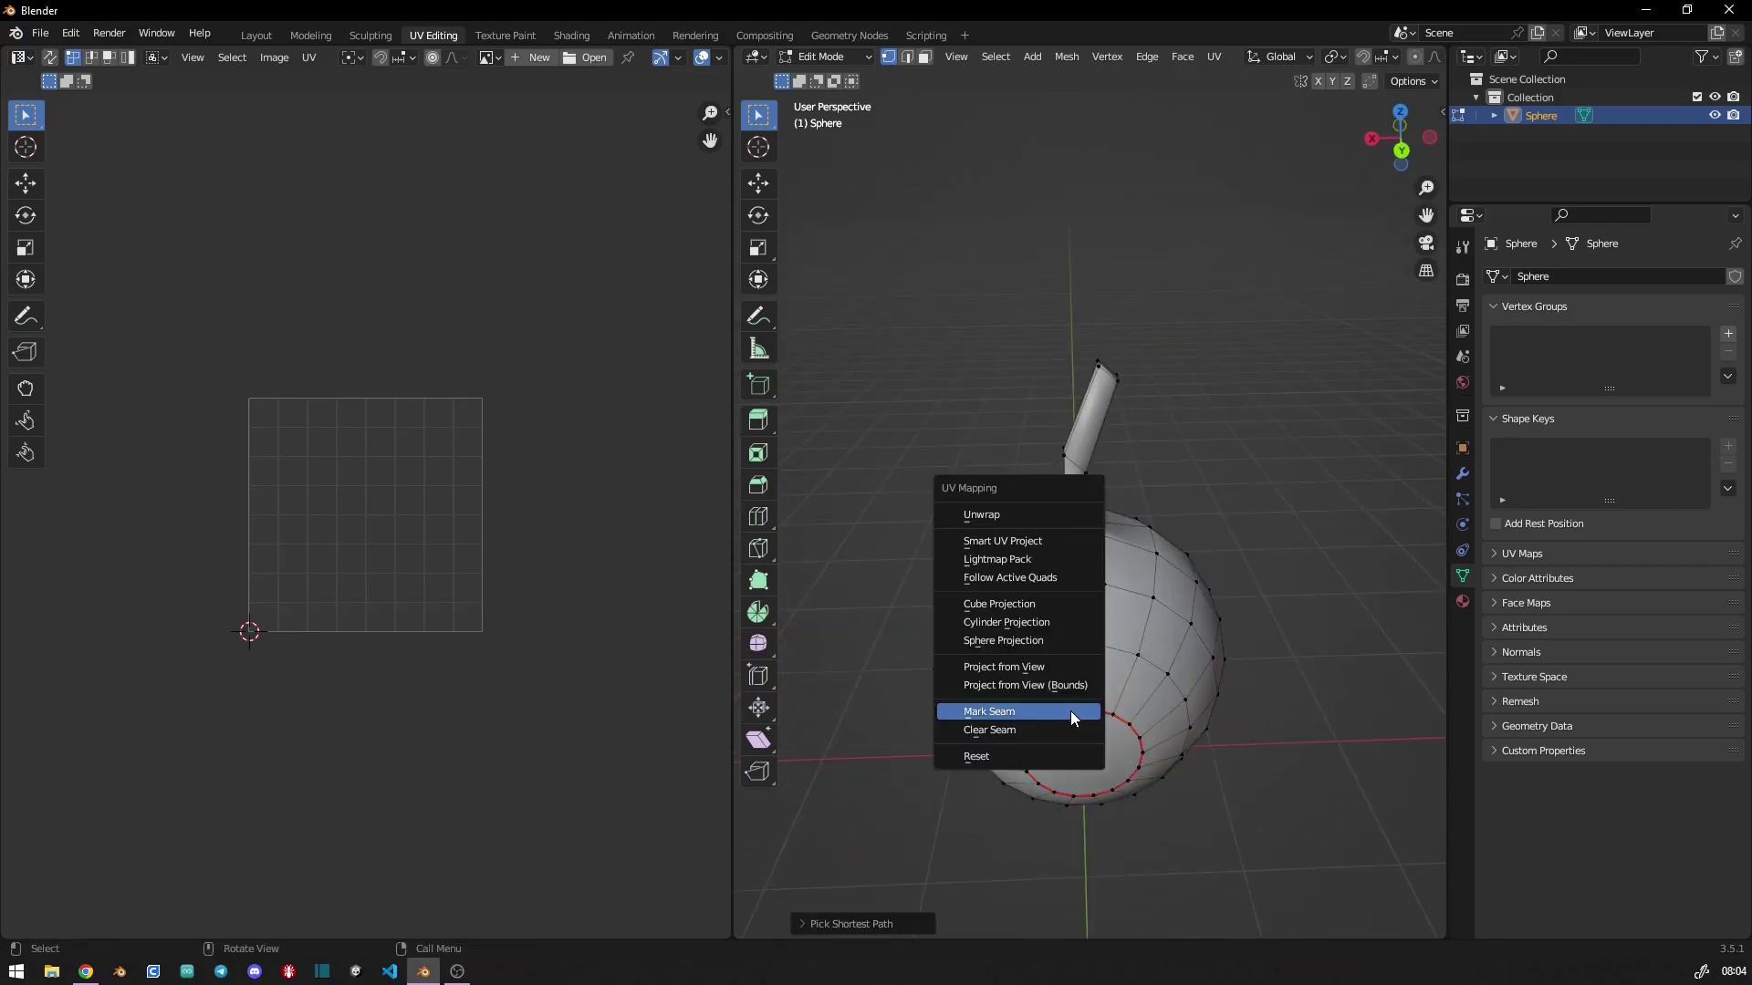
{"action": "left_click", "coordinate": [1073, 711]}
- Mark seams along the cut running from the bottom cap up to the stem
{"action": "middle_click_drag", "start_coordinate": [1073, 711], "coordinate": [1237, 601]}
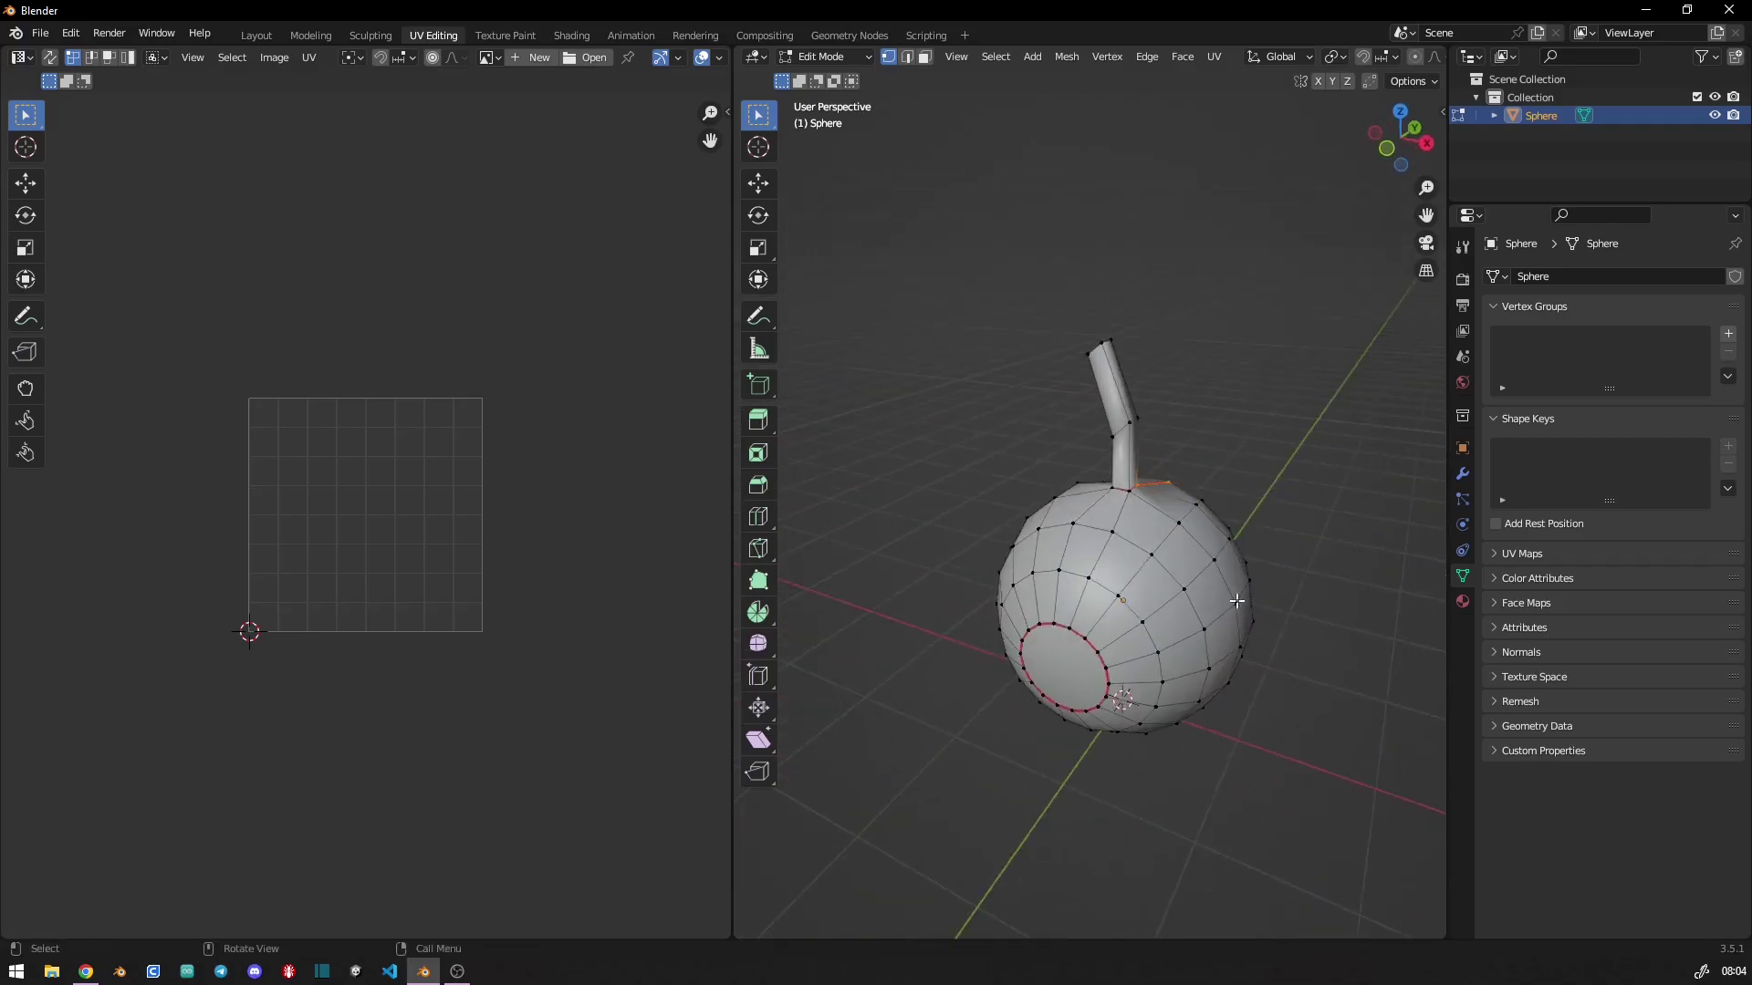
{"action": "left_click", "coordinate": [1076, 637], "text": "ctrl"}
{"action": "key", "text": "u"}
{"action": "left_click", "coordinate": [1077, 627]}
{"action": "middle_click_drag", "start_coordinate": [1076, 628], "coordinate": [1077, 481]}
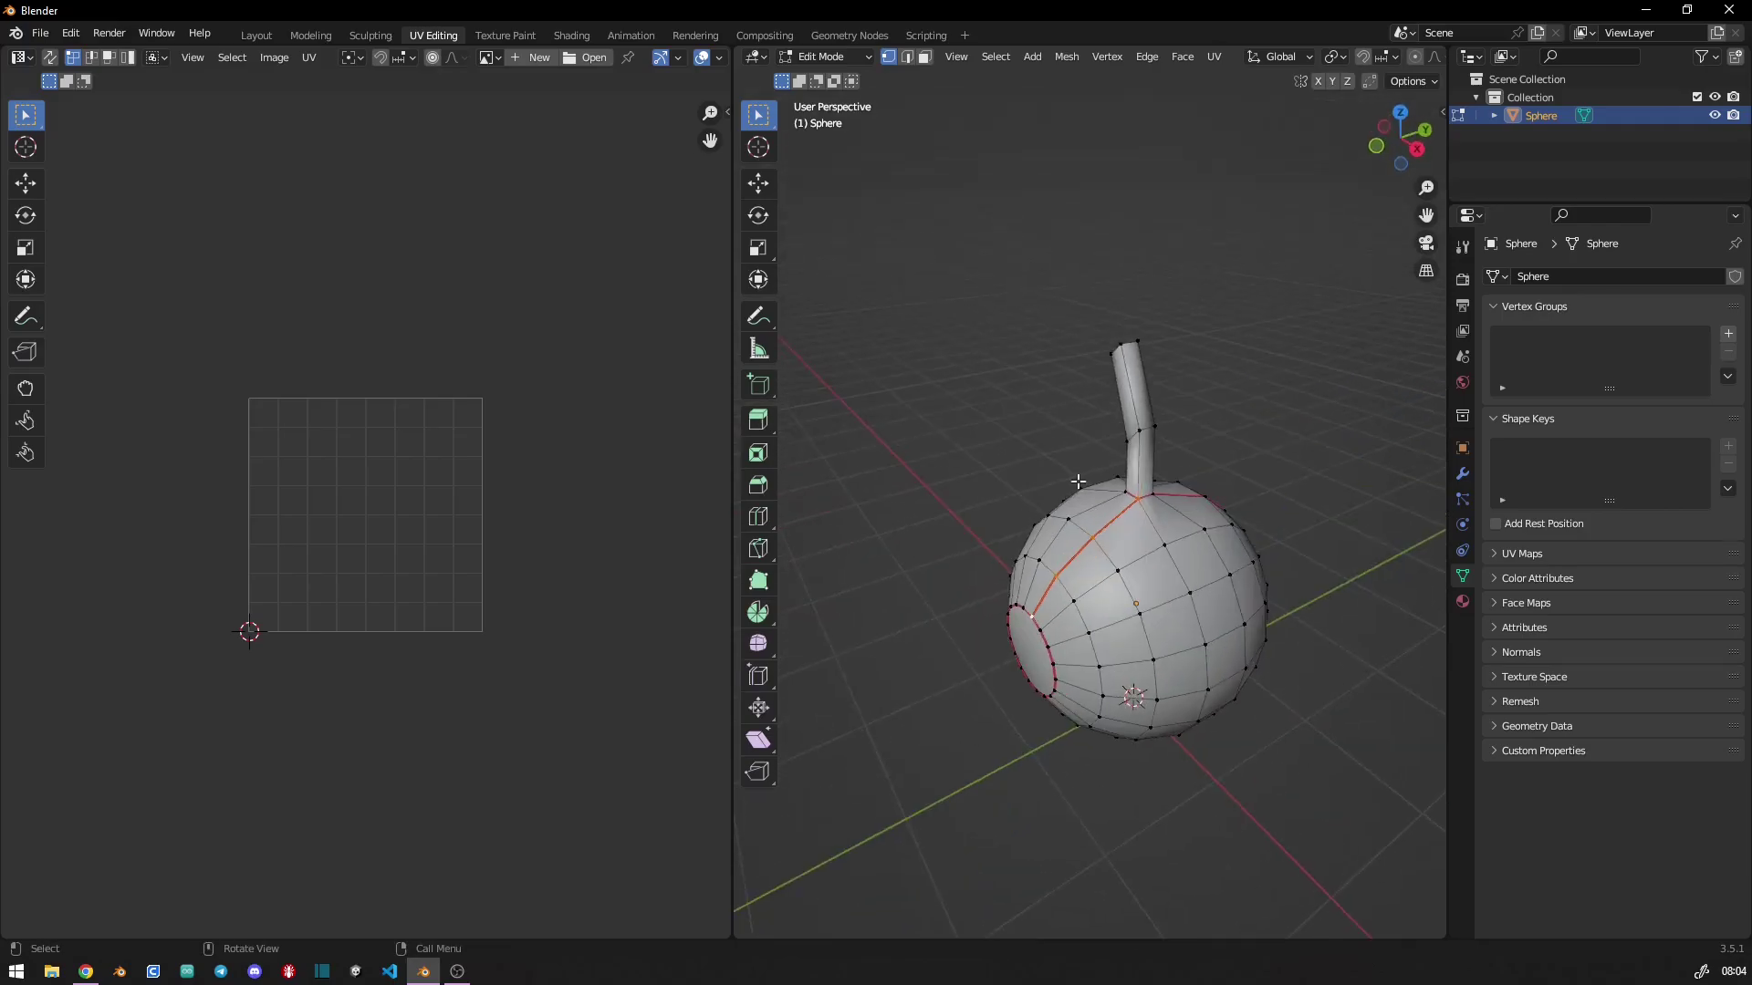
{"action": "left_click", "coordinate": [1141, 490], "text": "ctrl"}
{"action": "key", "text": "u"}
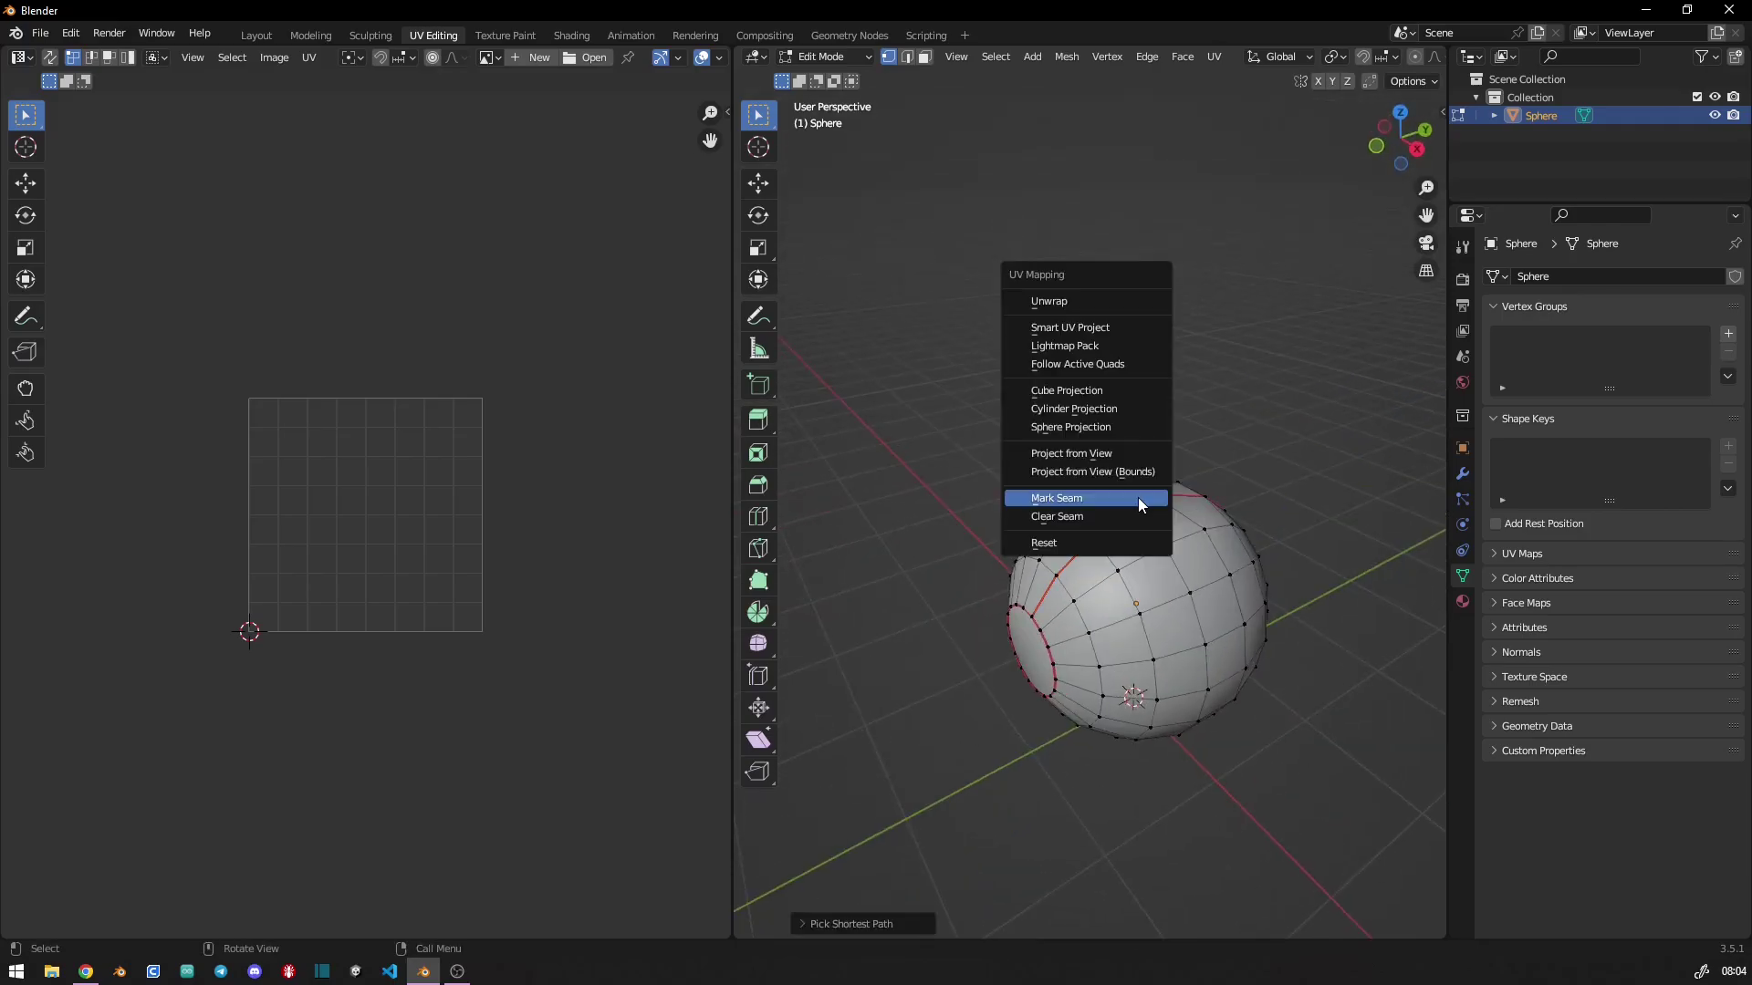
{"action": "left_click", "coordinate": [1136, 498]}
- Select the edge path along the stem together with its top ring
{"action": "mouse_move", "coordinate": [1136, 497]}
{"action": "middle_mouse_down"}
{"action": "mouse_move", "coordinate": [1366, 548]}
{"action": "mouse_move", "coordinate": [1154, 607]}
{"action": "mouse_move", "coordinate": [1228, 551]}
{"action": "mouse_move", "coordinate": [1286, 462]}
{"action": "mouse_move", "coordinate": [1271, 504]}
{"action": "mouse_move", "coordinate": [1053, 404]}
{"action": "middle_mouse_up"}
{"action": "left_click", "coordinate": [1035, 411], "text": "ctrl"}
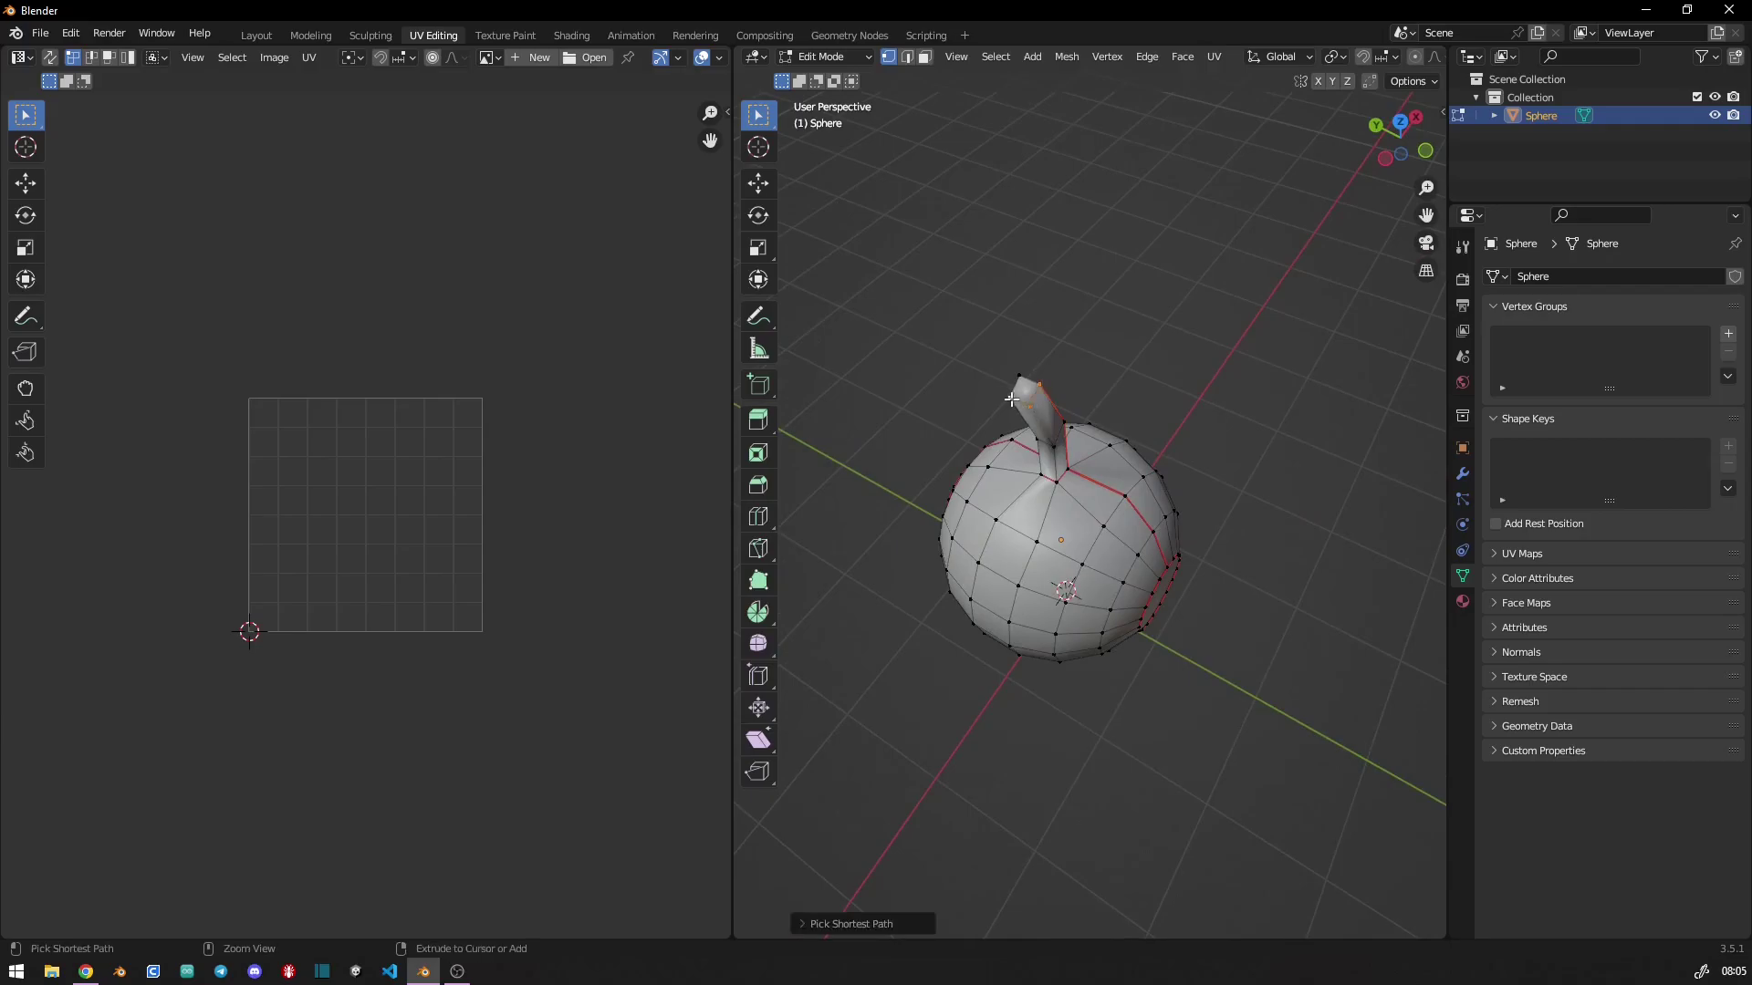
{"action": "left_click", "coordinate": [1028, 404], "text": "ctrl"}
{"action": "mouse_move", "coordinate": [1237, 770]}
{"action": "middle_mouse_down"}
{"action": "mouse_move", "coordinate": [903, 610]}
{"action": "mouse_move", "coordinate": [885, 751]}
{"action": "mouse_move", "coordinate": [1244, 696]}
{"action": "mouse_move", "coordinate": [1302, 751]}
{"action": "mouse_move", "coordinate": [1255, 727]}
{"action": "mouse_move", "coordinate": [1161, 735]}
{"action": "middle_mouse_up"}
- Unwrap the whole apple mesh along its seams
{"action": "key", "text": "a"}
{"action": "key", "text": "u"}
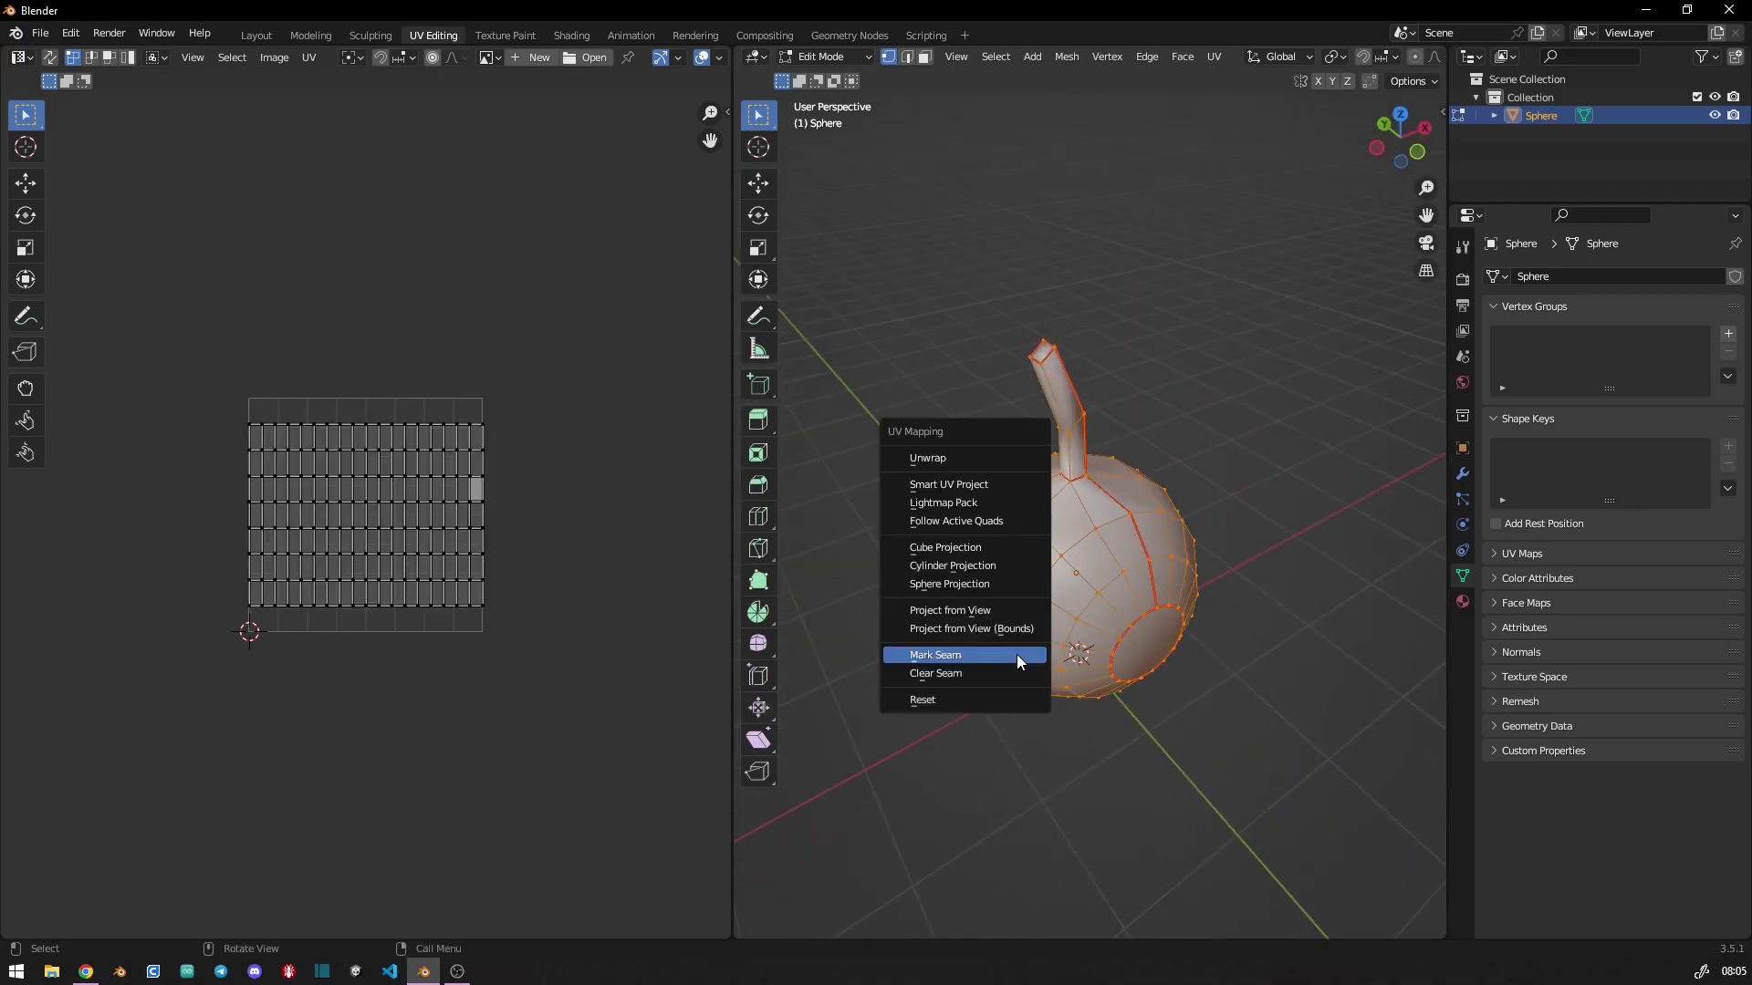
{"action": "left_click", "coordinate": [977, 457]}
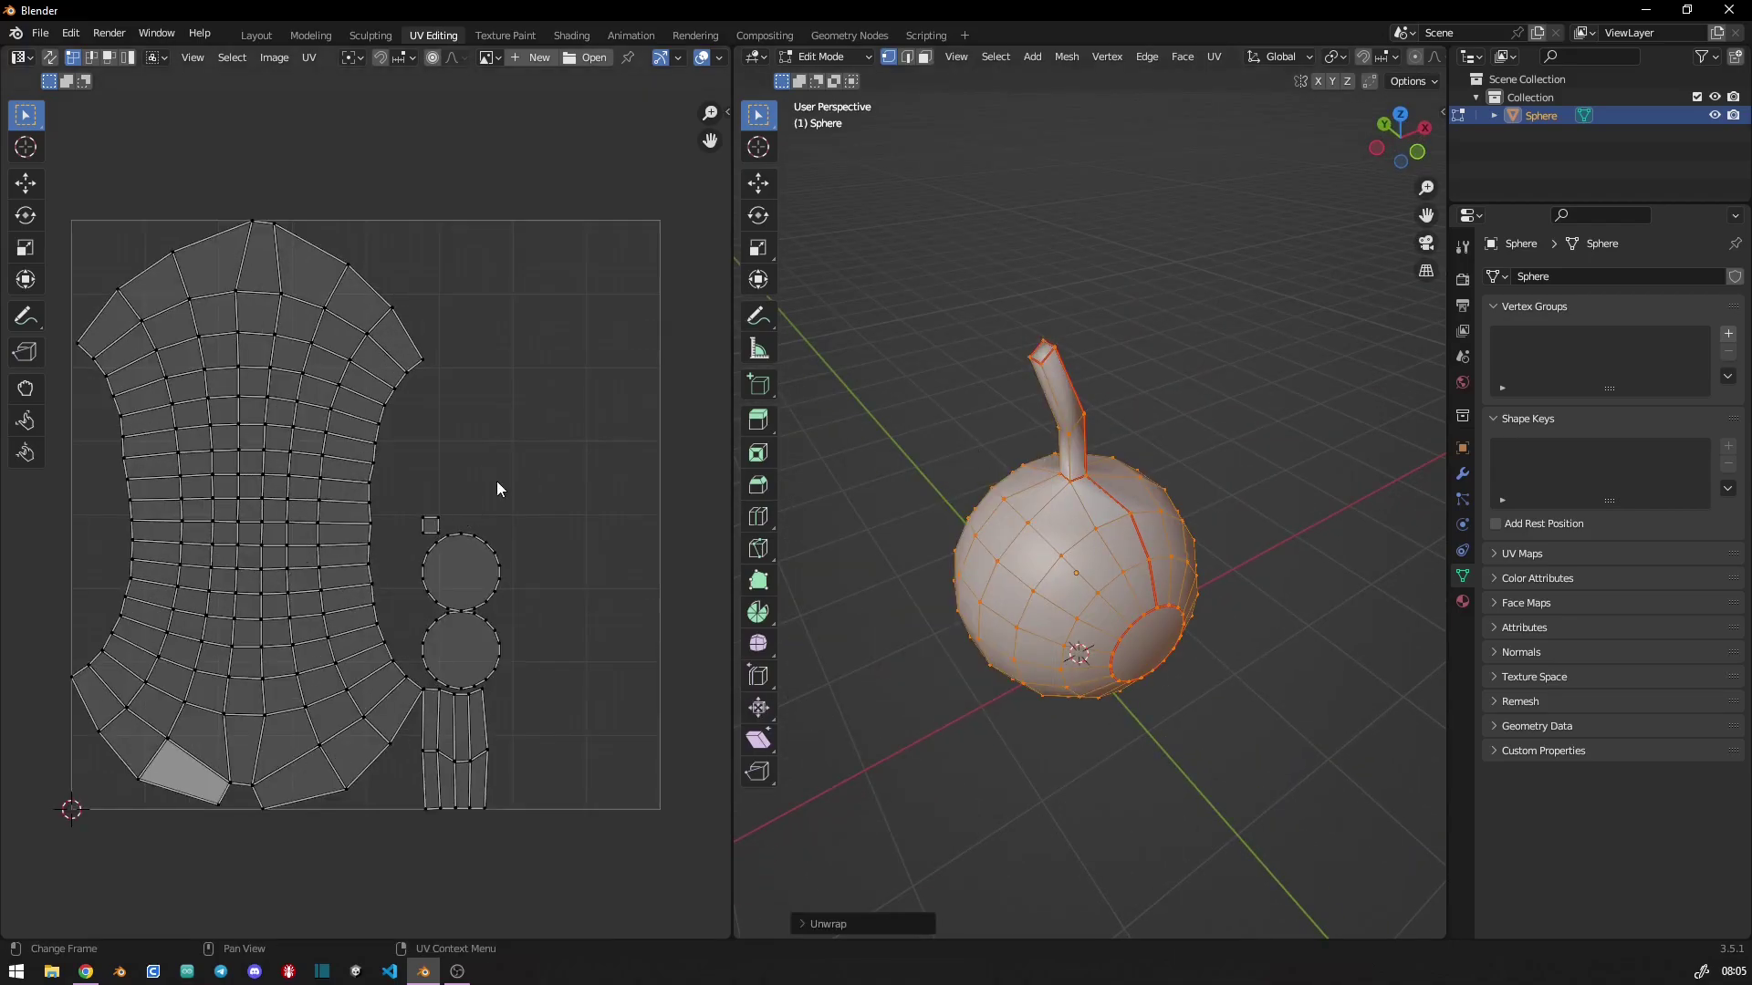
- Move the small islands up and right, then enlarge the rectangular stem island and lower it
{"action": "left_click_drag", "start_coordinate": [407, 496], "coordinate": [551, 854]}
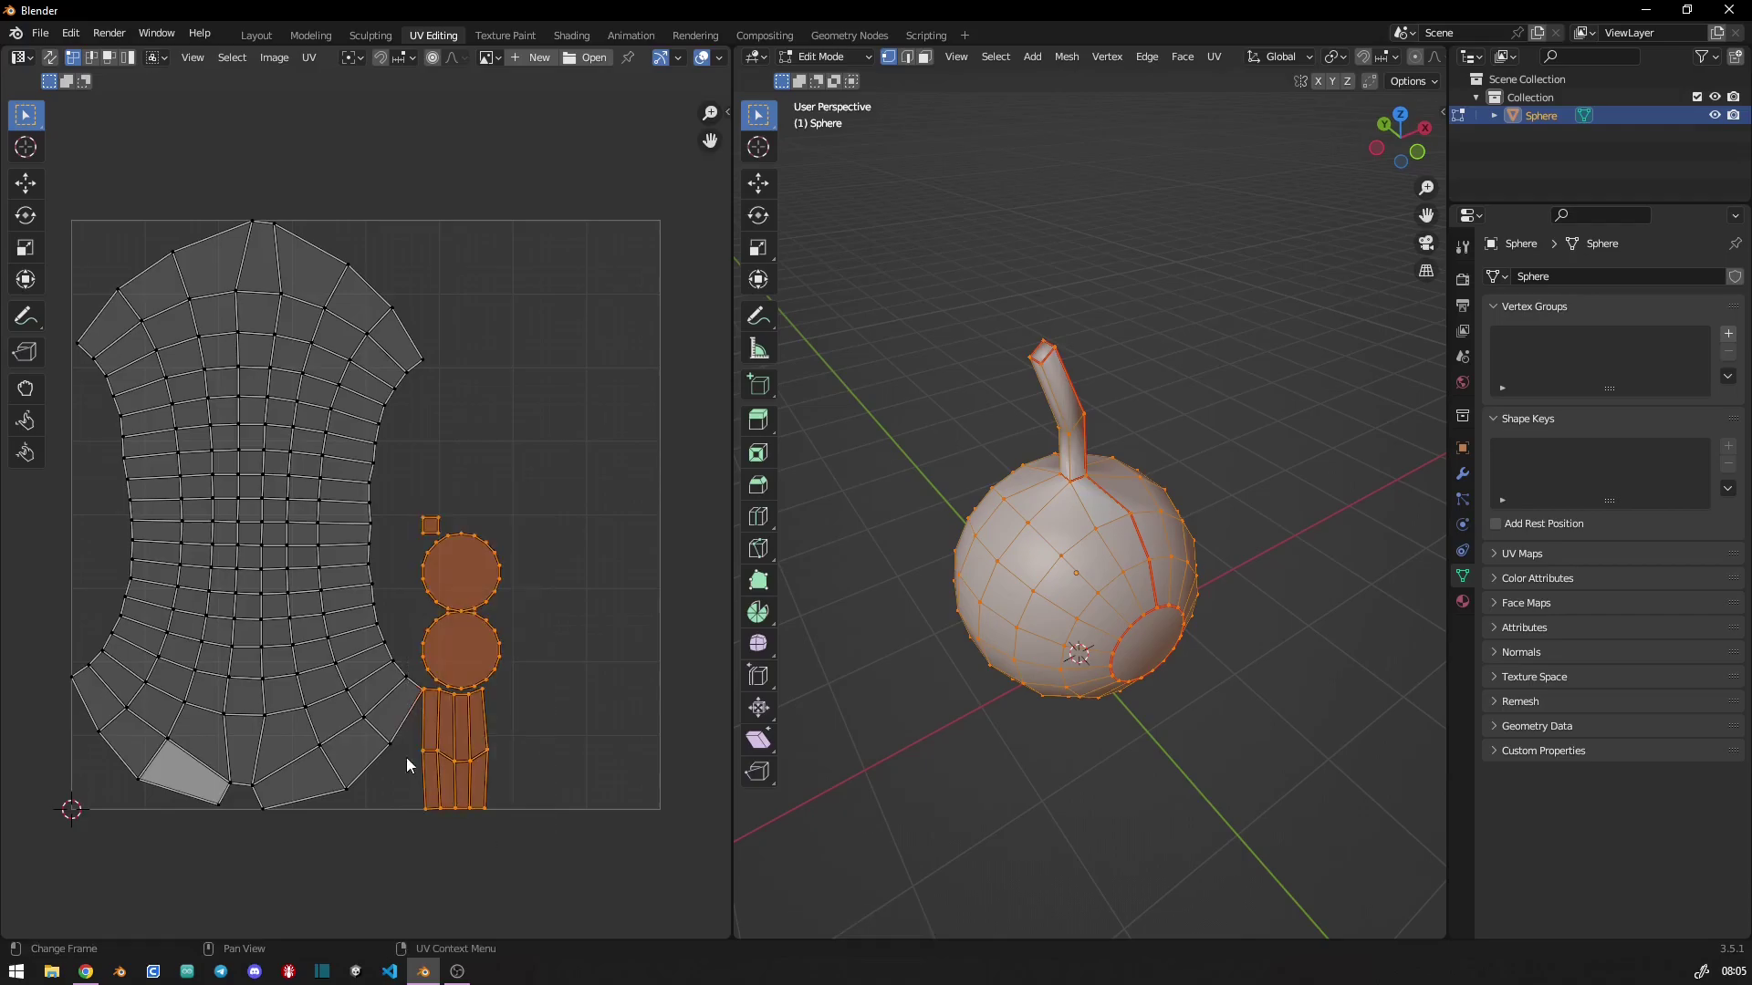
{"action": "key", "text": "g"}
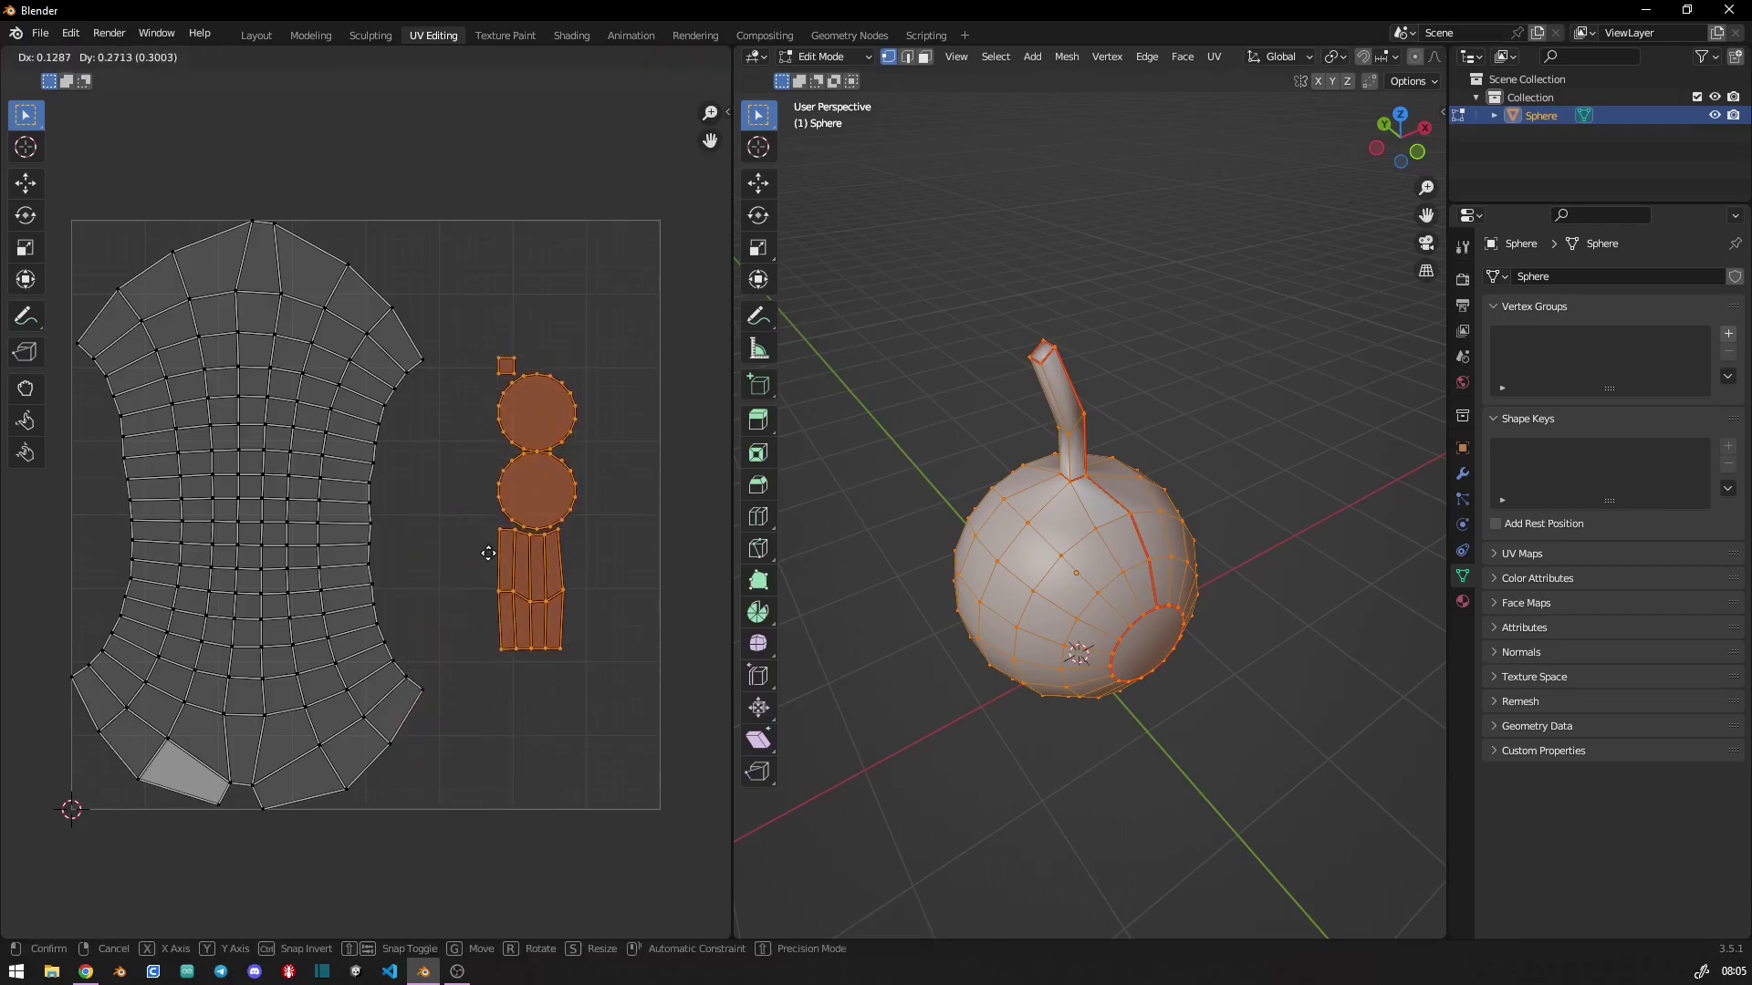
{"action": "left_click", "coordinate": [487, 541]}
{"action": "left_click_drag", "start_coordinate": [488, 531], "coordinate": [595, 734]}
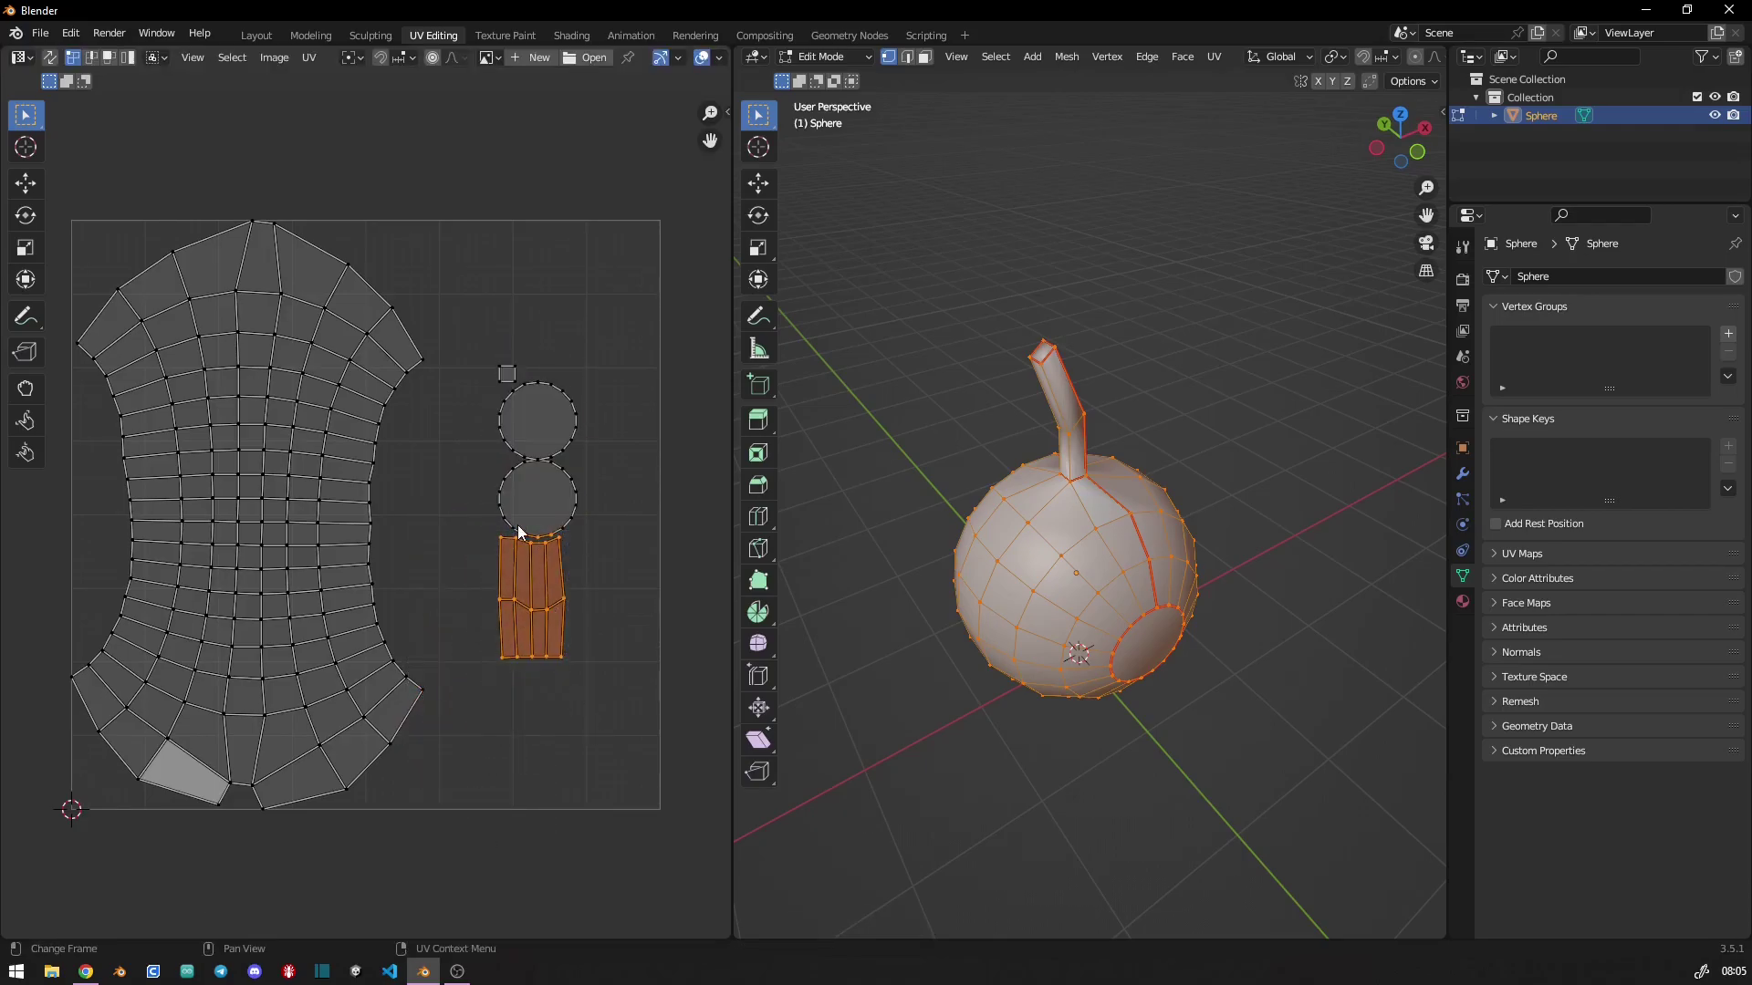
{"action": "key", "text": "s"}
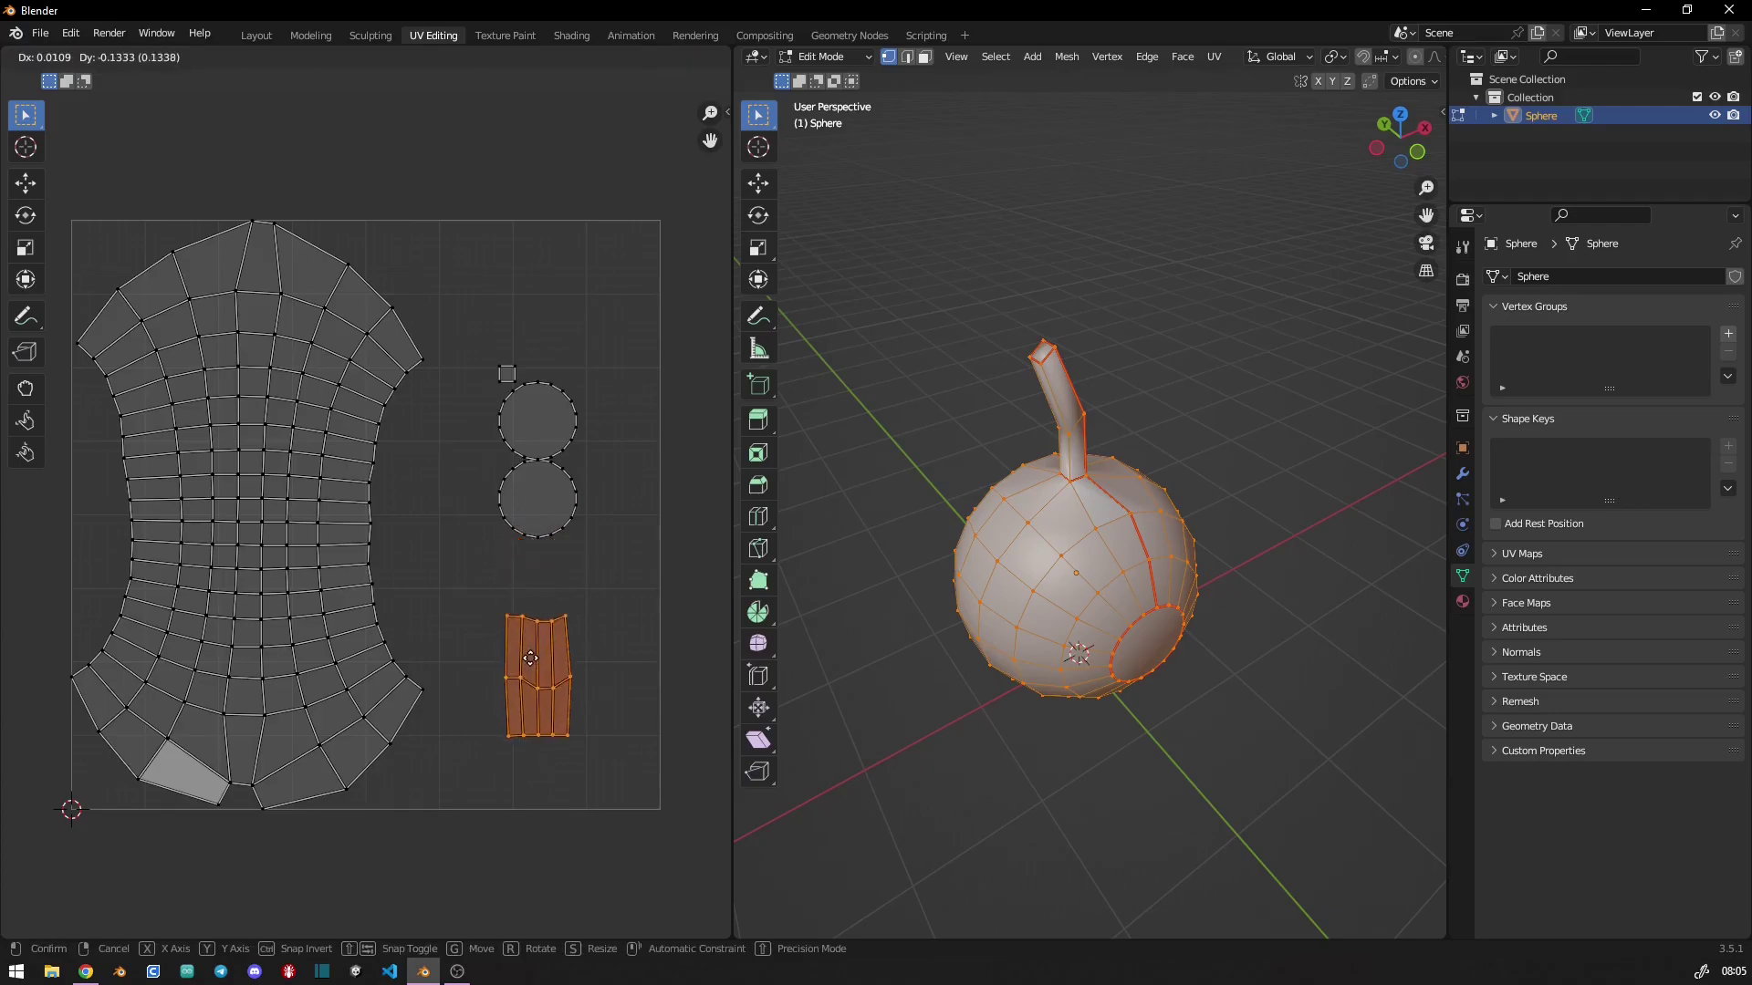
{"action": "left_click", "coordinate": [477, 616]}
{"action": "key", "text": "g"}
{"action": "left_click", "coordinate": [472, 643]}
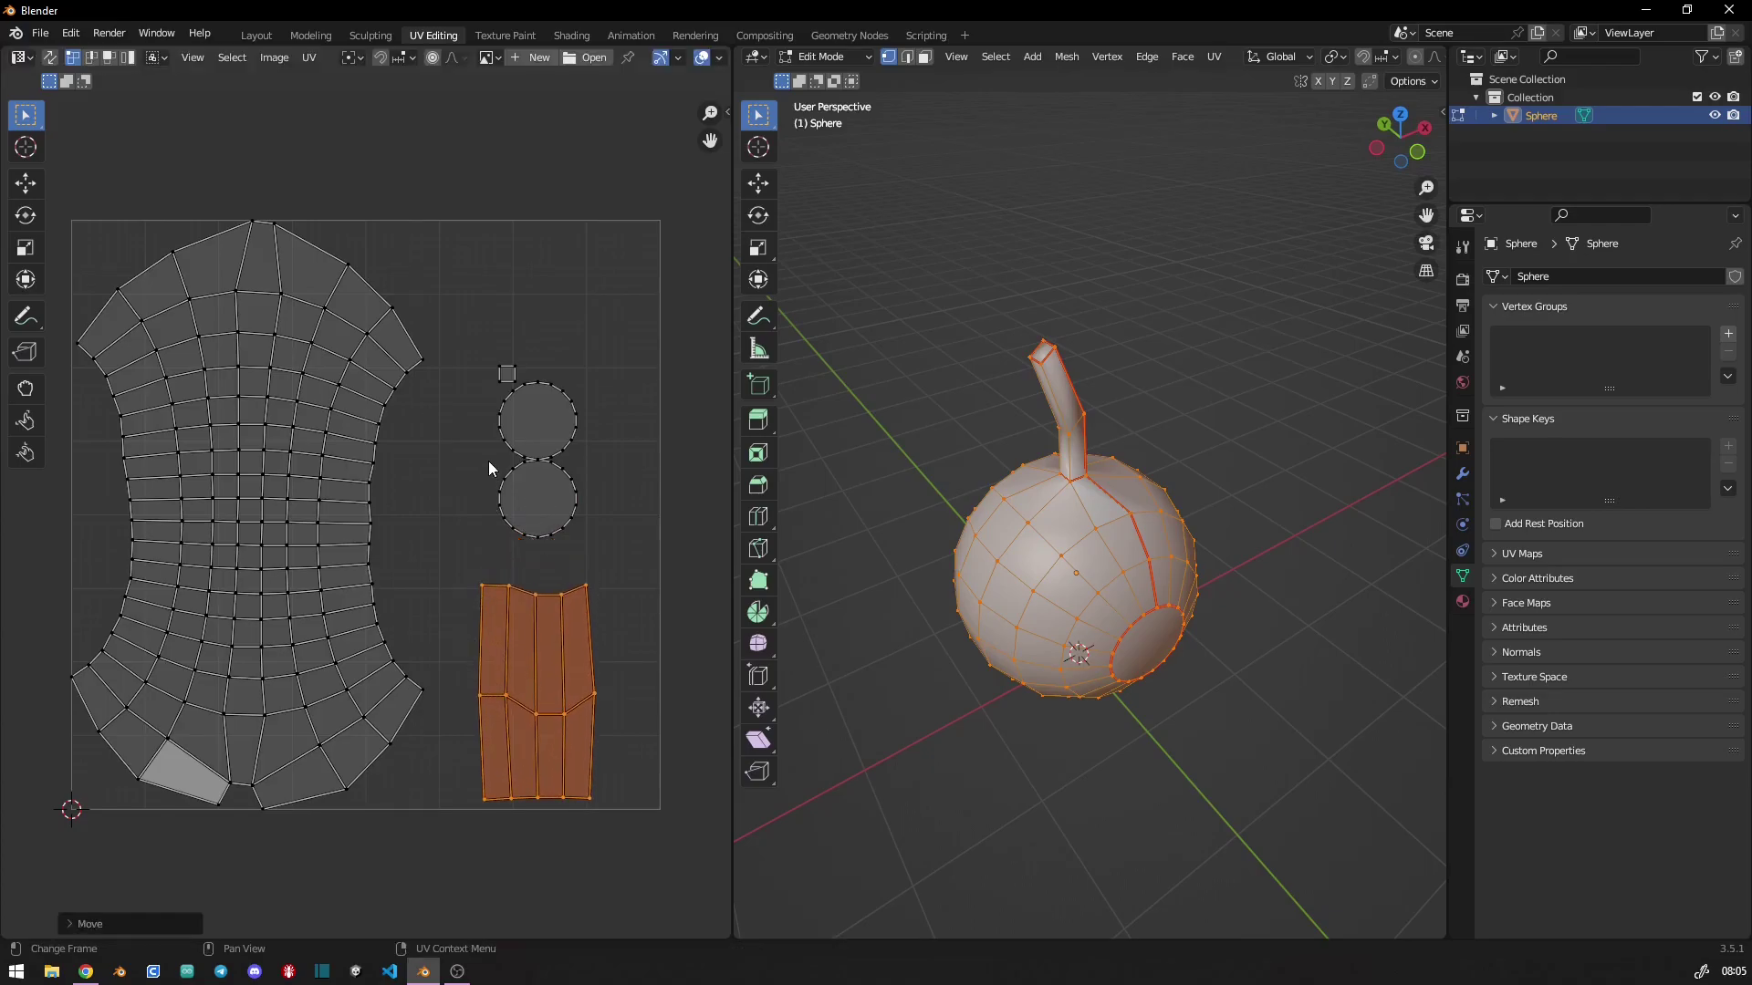
- Reposition and enlarge the lower circle island
{"action": "left_click_drag", "start_coordinate": [489, 458], "coordinate": [607, 568]}
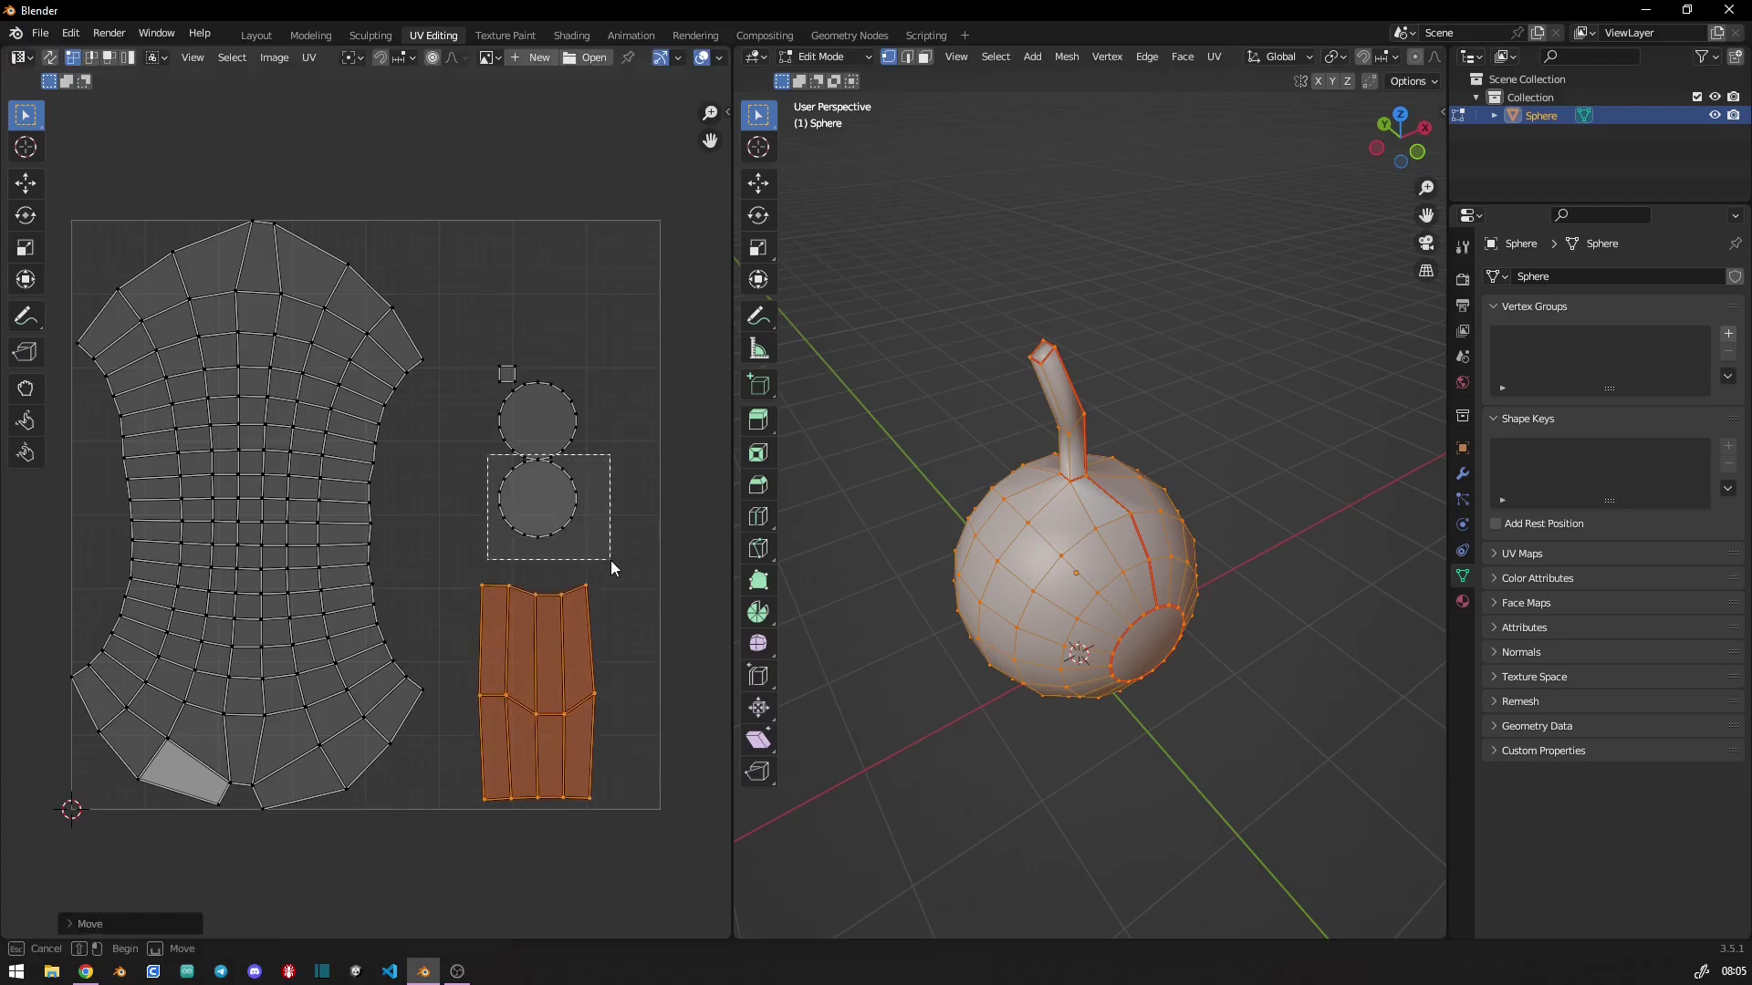
{"action": "key", "text": "g"}
{"action": "left_click", "coordinate": [552, 498]}
{"action": "key", "text": "s"}
{"action": "left_click", "coordinate": [516, 479]}
{"action": "key", "text": "g"}
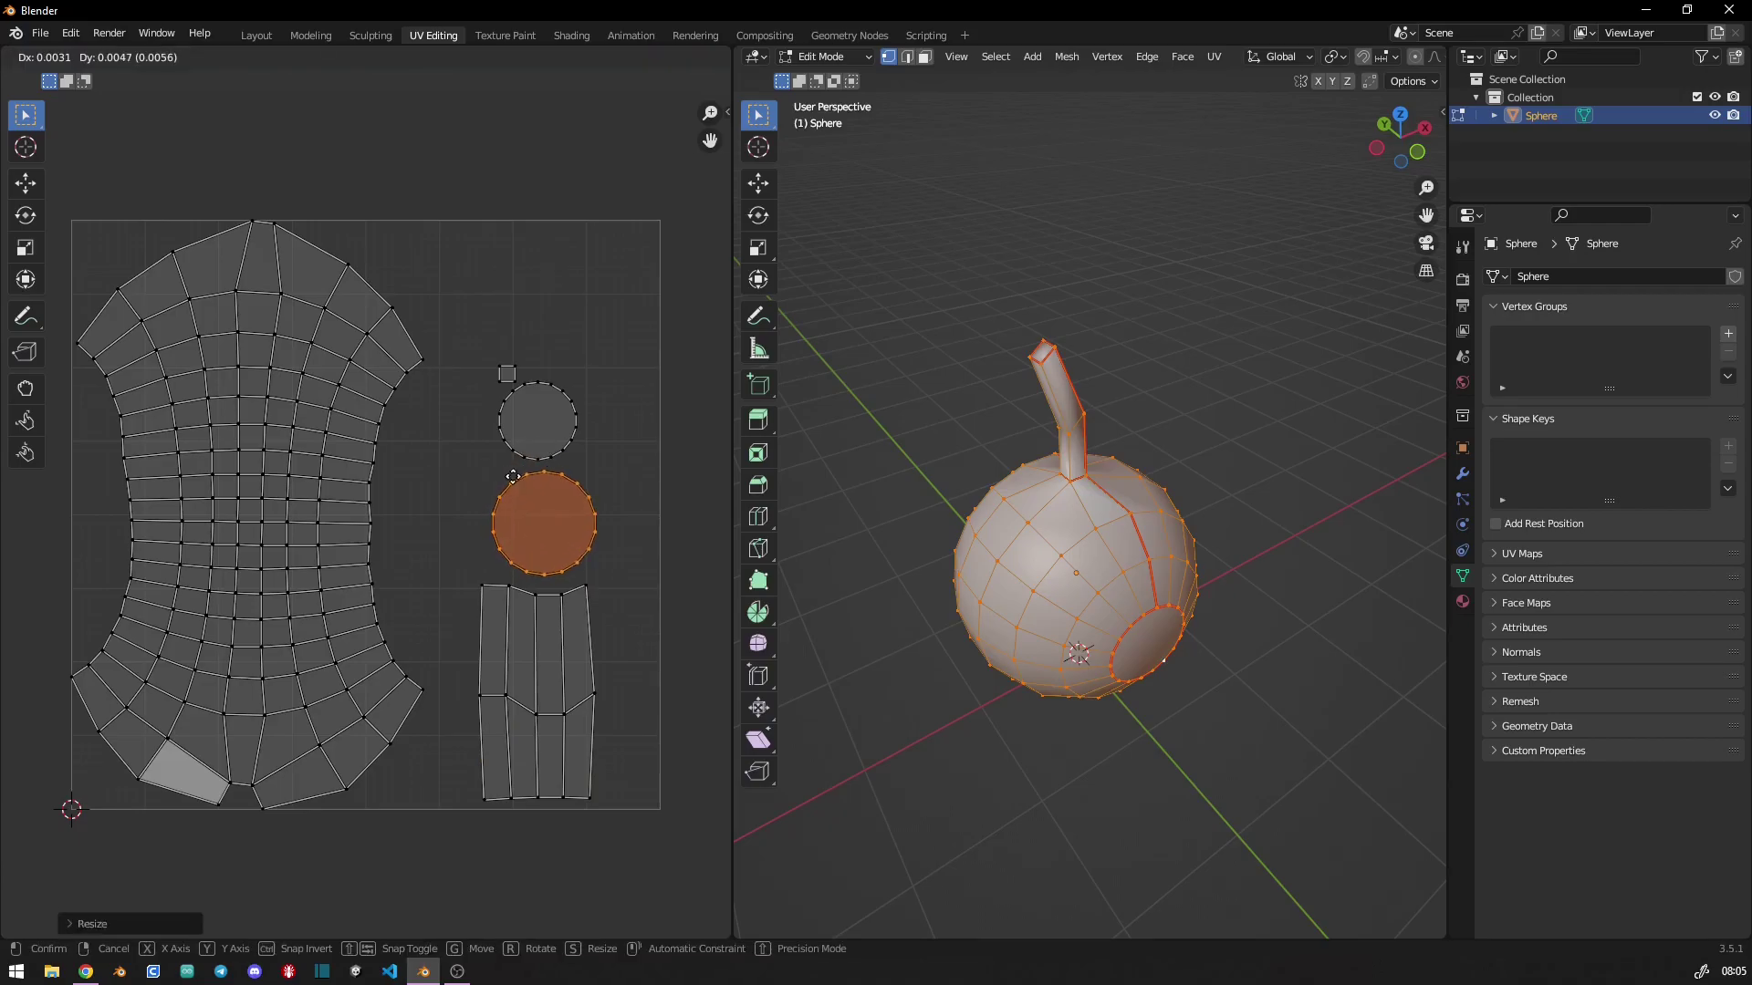
{"action": "right_click", "coordinate": [513, 476]}
- Move the small square island into the top-left corner of the UV square
{"action": "left_click", "coordinate": [508, 374]}
{"action": "key", "text": "g"}
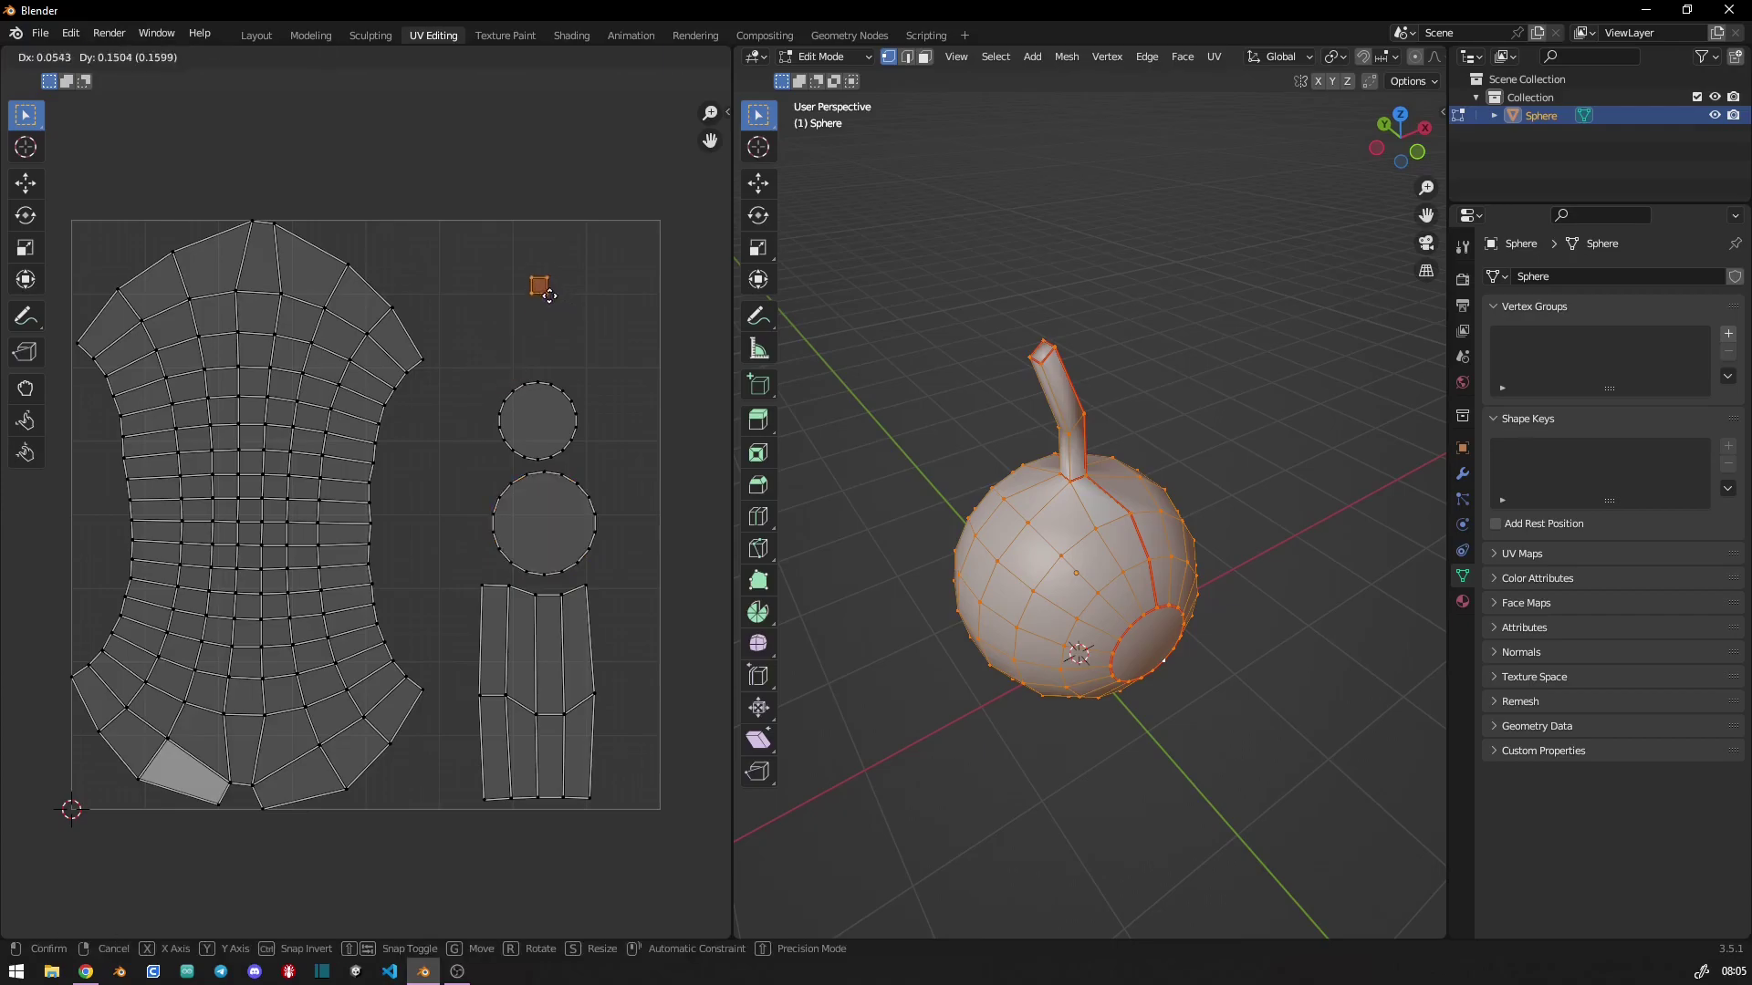
{"action": "left_click", "coordinate": [548, 295]}
{"action": "key", "text": "s"}
{"action": "key", "text": "g"}
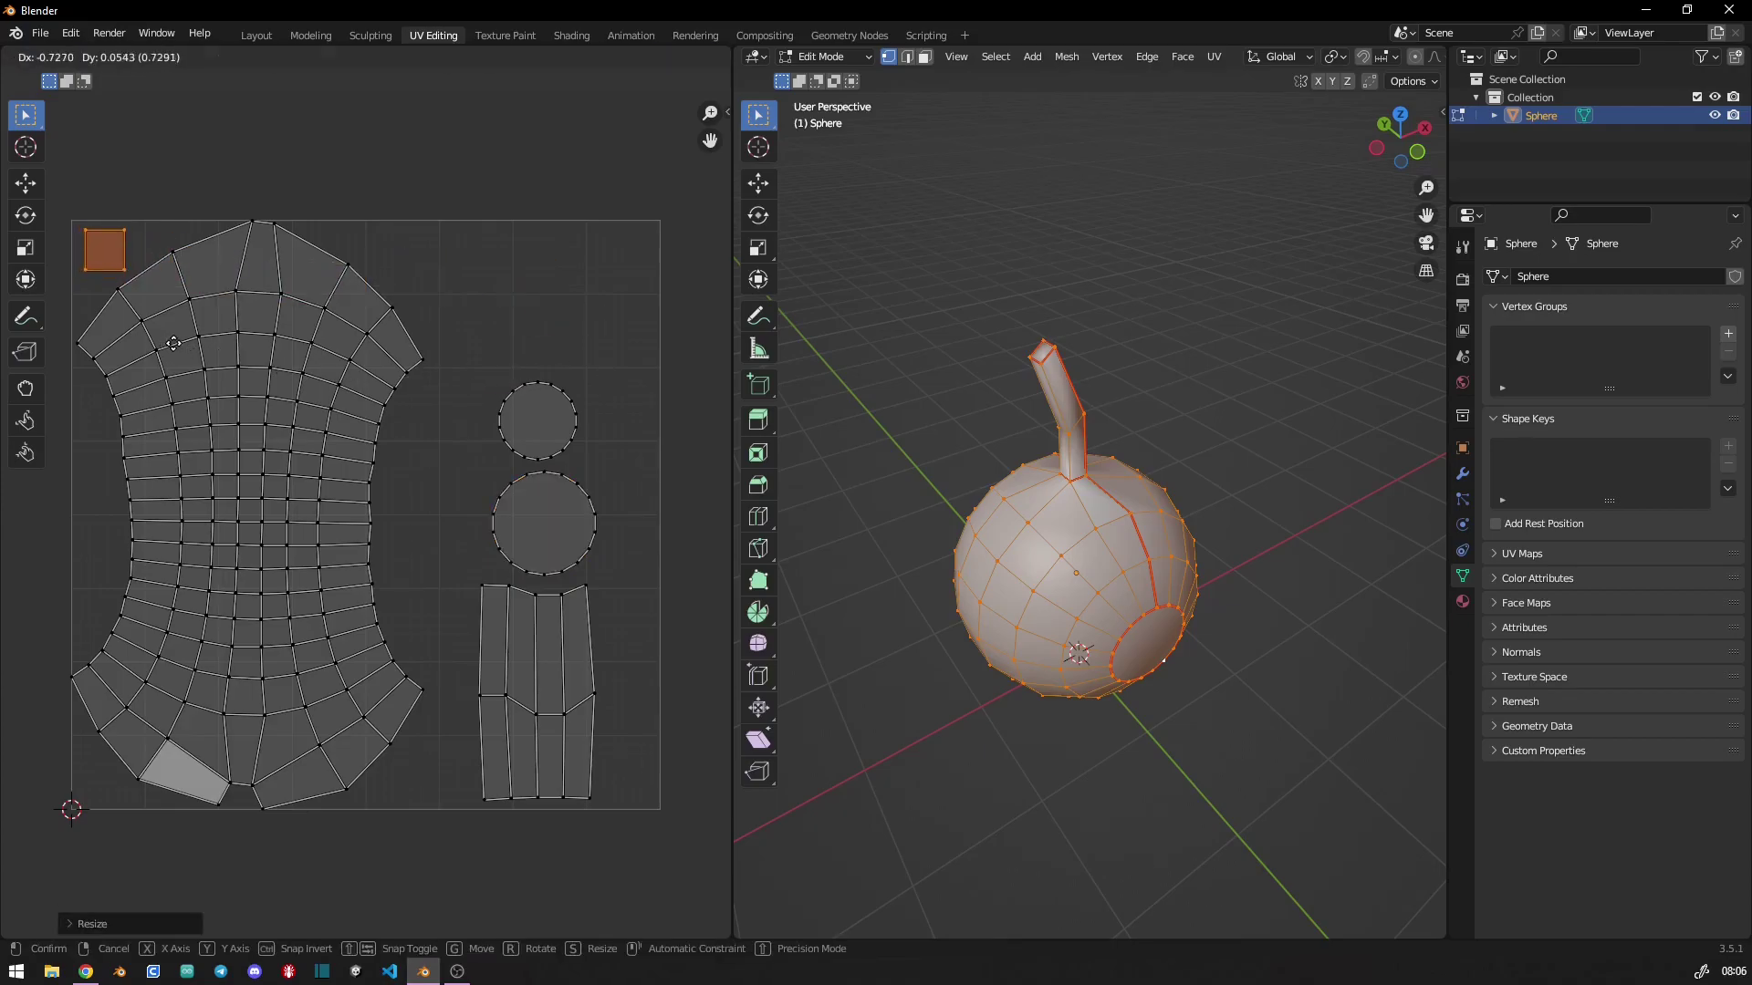
{"action": "left_click", "coordinate": [174, 341]}
- Raise and enlarge the upper circle island, then scale up the lower circle island
{"action": "left_click_drag", "start_coordinate": [489, 379], "coordinate": [590, 474]}
{"action": "key", "text": "g"}
{"action": "left_click", "coordinate": [602, 394]}
{"action": "key", "text": "s"}
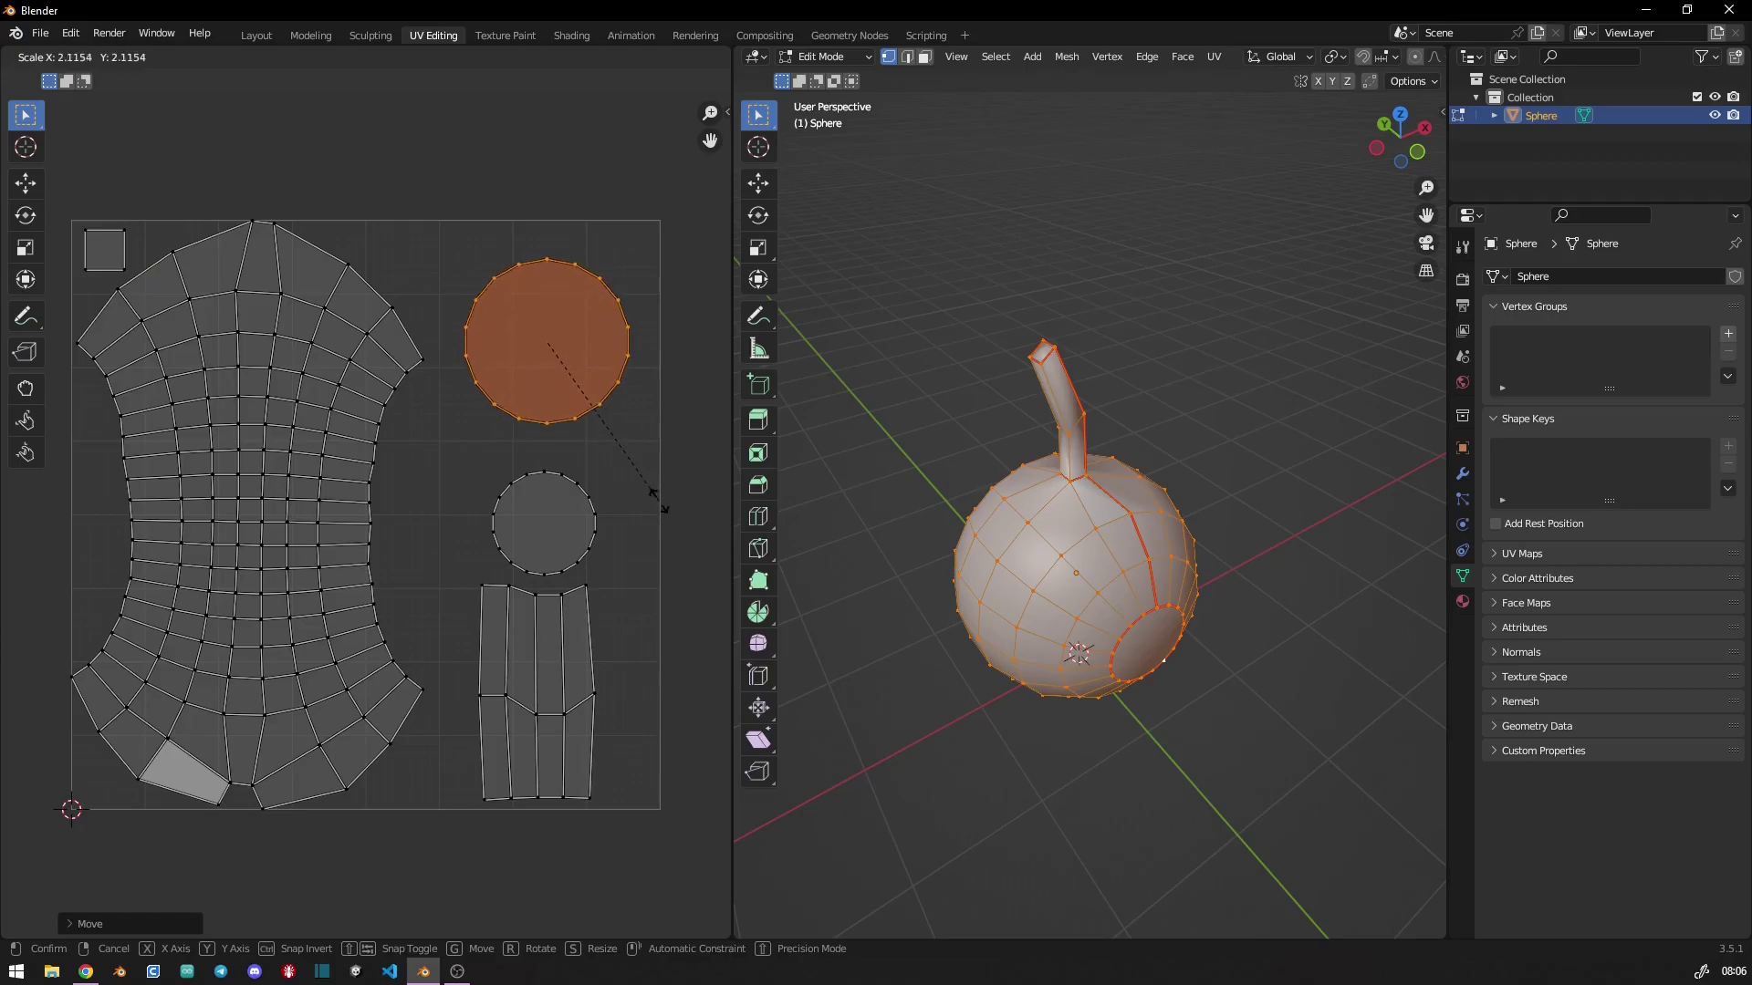
{"action": "left_click", "coordinate": [656, 492]}
{"action": "left_click_drag", "start_coordinate": [472, 458], "coordinate": [609, 589]}
{"action": "key", "text": "s"}
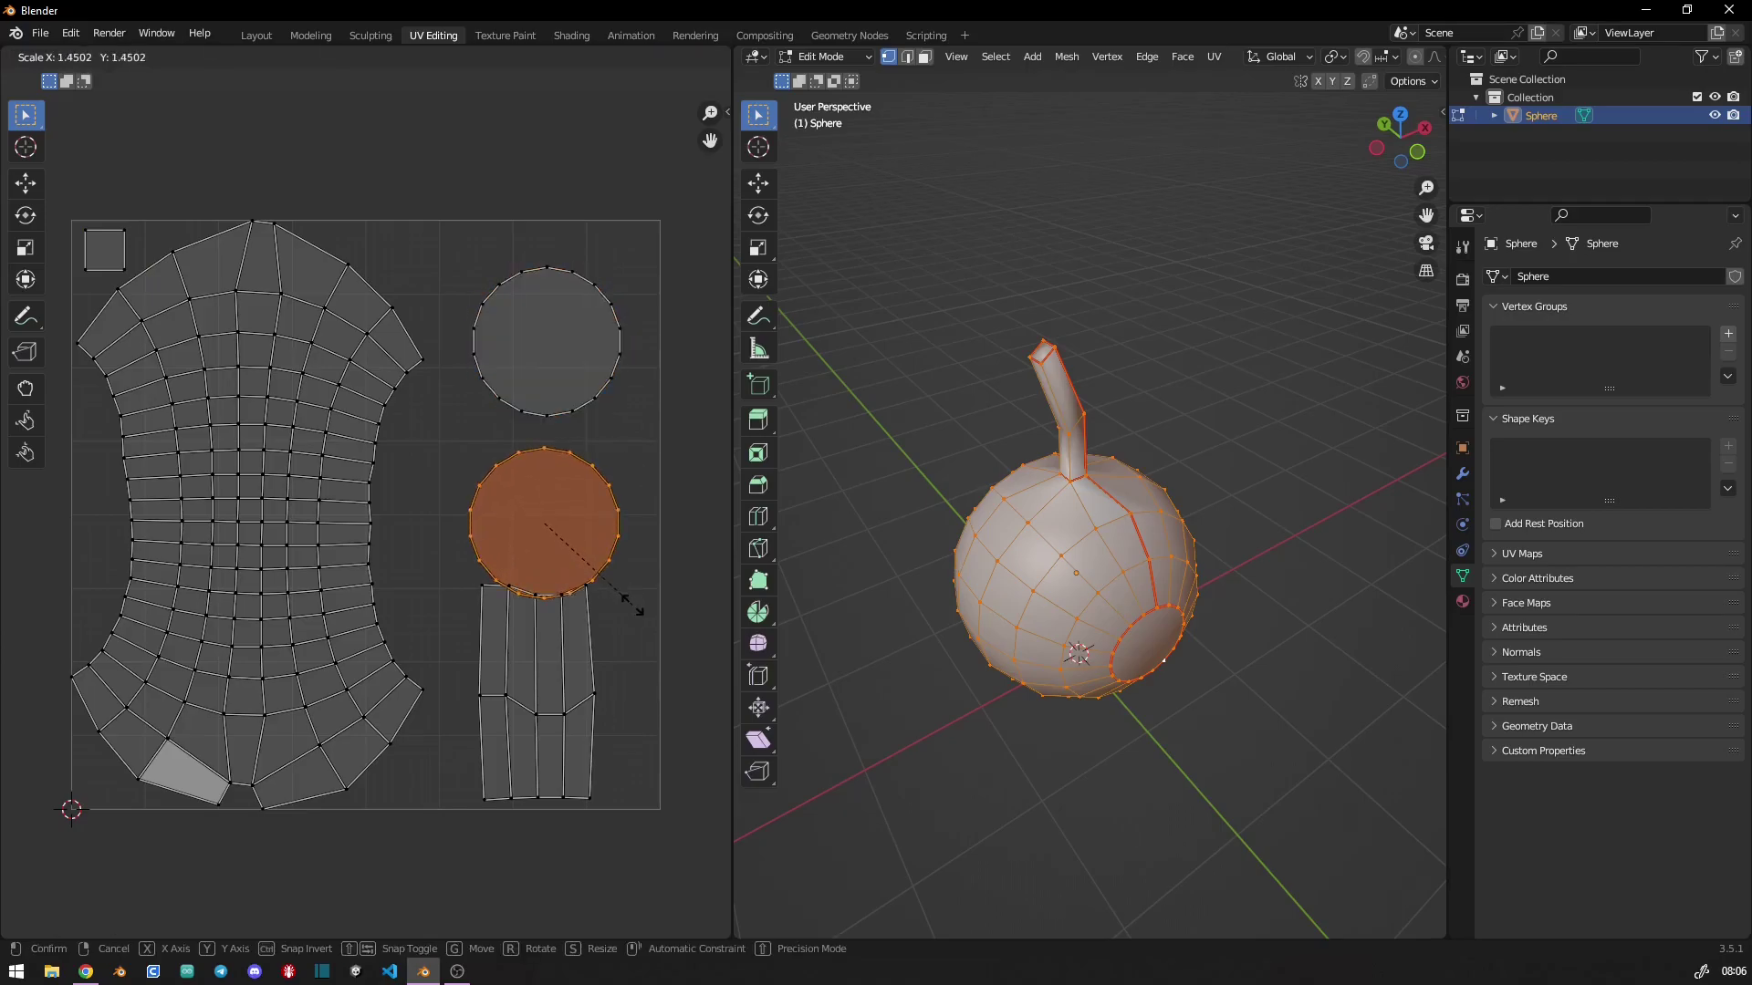
{"action": "left_click", "coordinate": [630, 588]}
{"action": "left_click", "coordinate": [429, 550]}
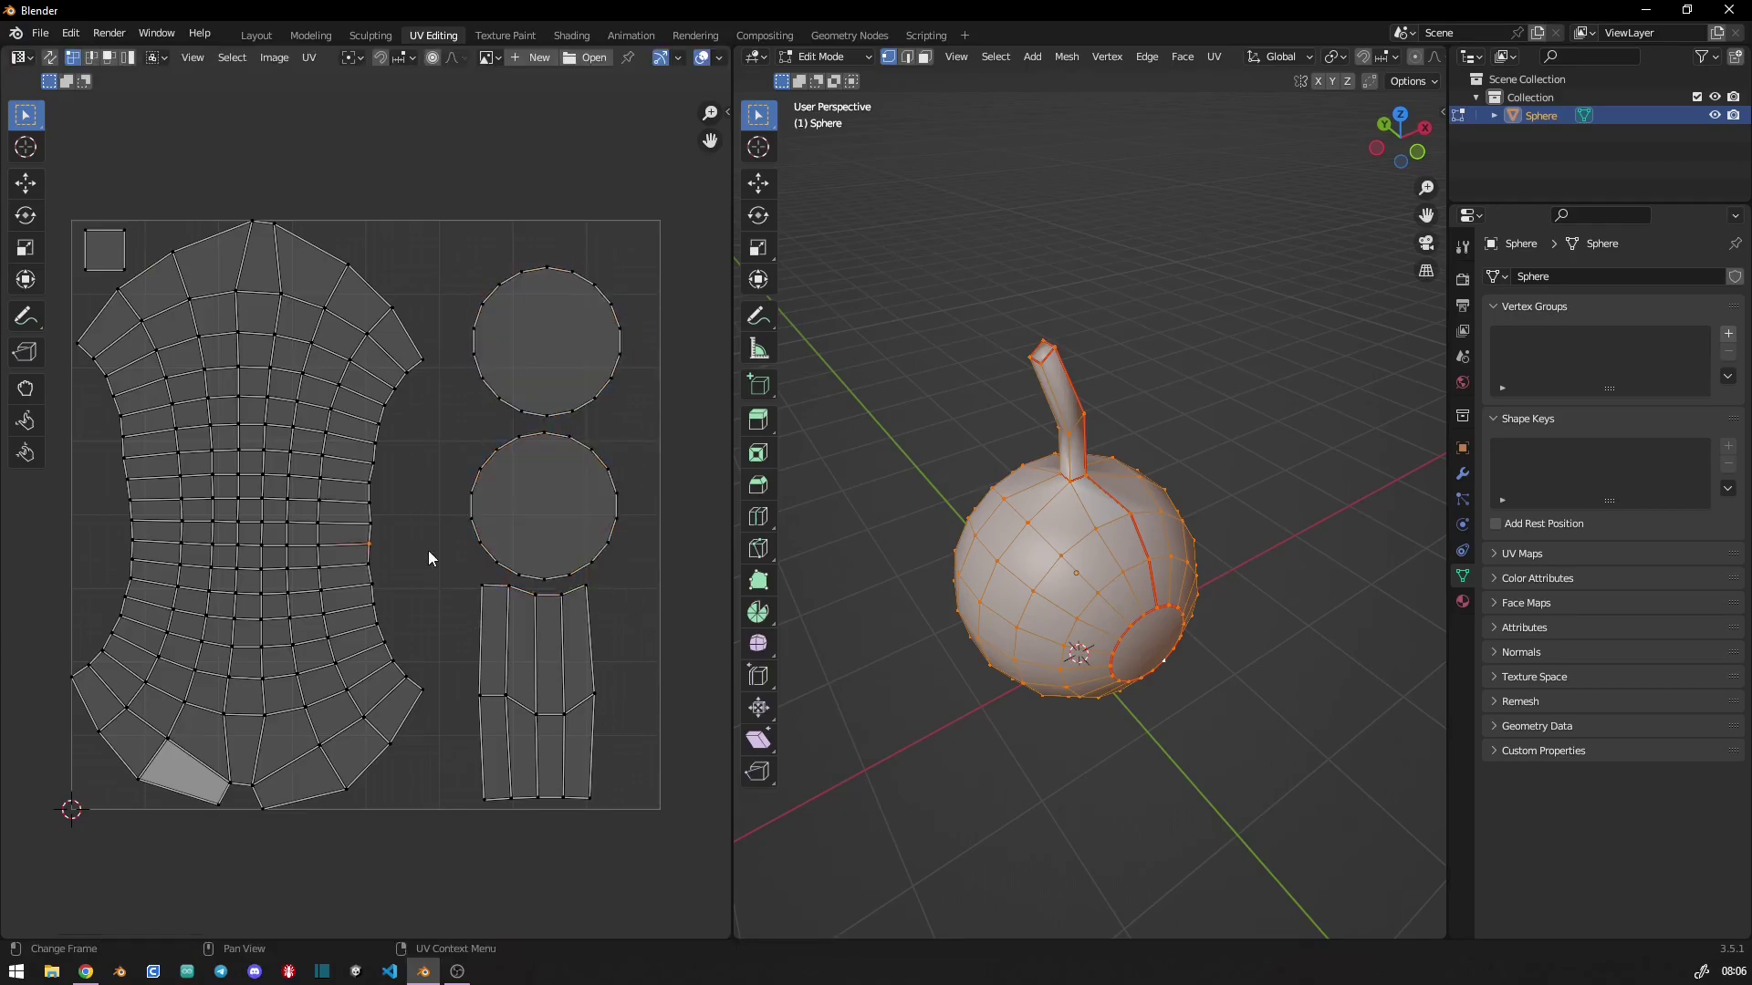
- Toggle selecting and deselecting the whole mesh so all UV islands show
{"action": "key", "text": "a"}
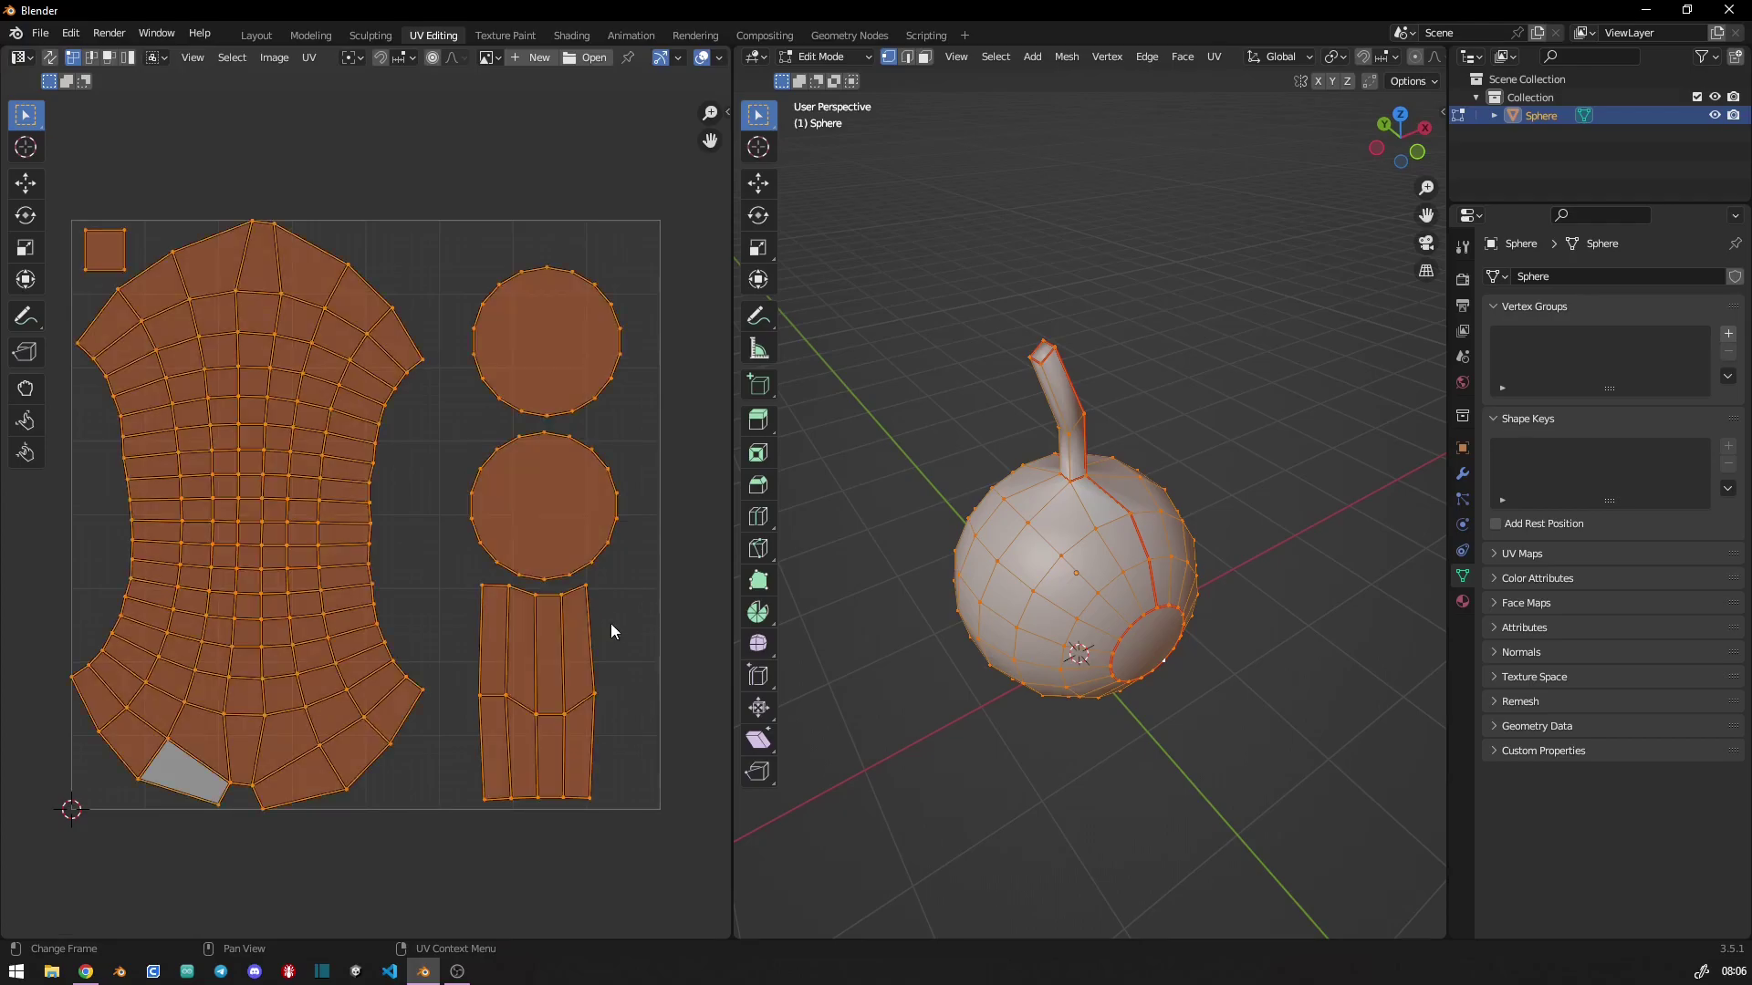
{"action": "key", "text": "alt+a"}
{"action": "key", "text": "a"}
{"action": "key", "text": "alt+a"}
- In Texture Paint, add a 2048×2048 Base Color paint texture with a dark grey fill
{"action": "left_click", "coordinate": [500, 35]}
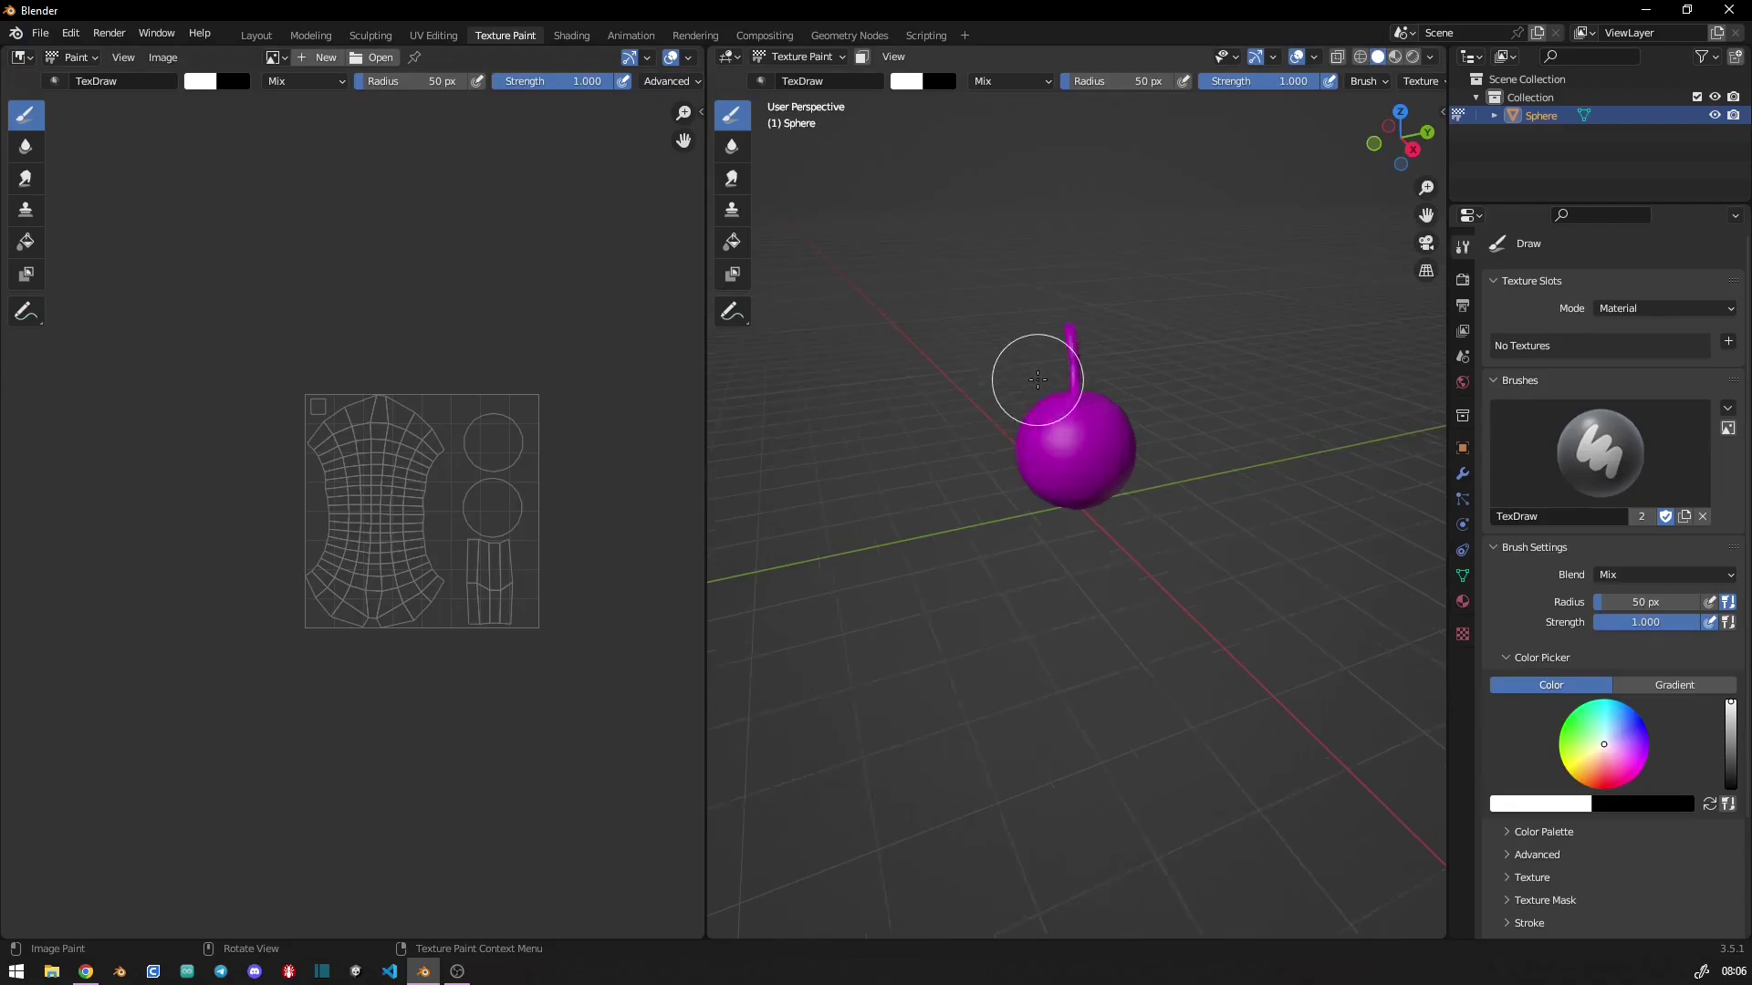
{"action": "middle_click_drag", "start_coordinate": [1016, 344], "coordinate": [1199, 397]}
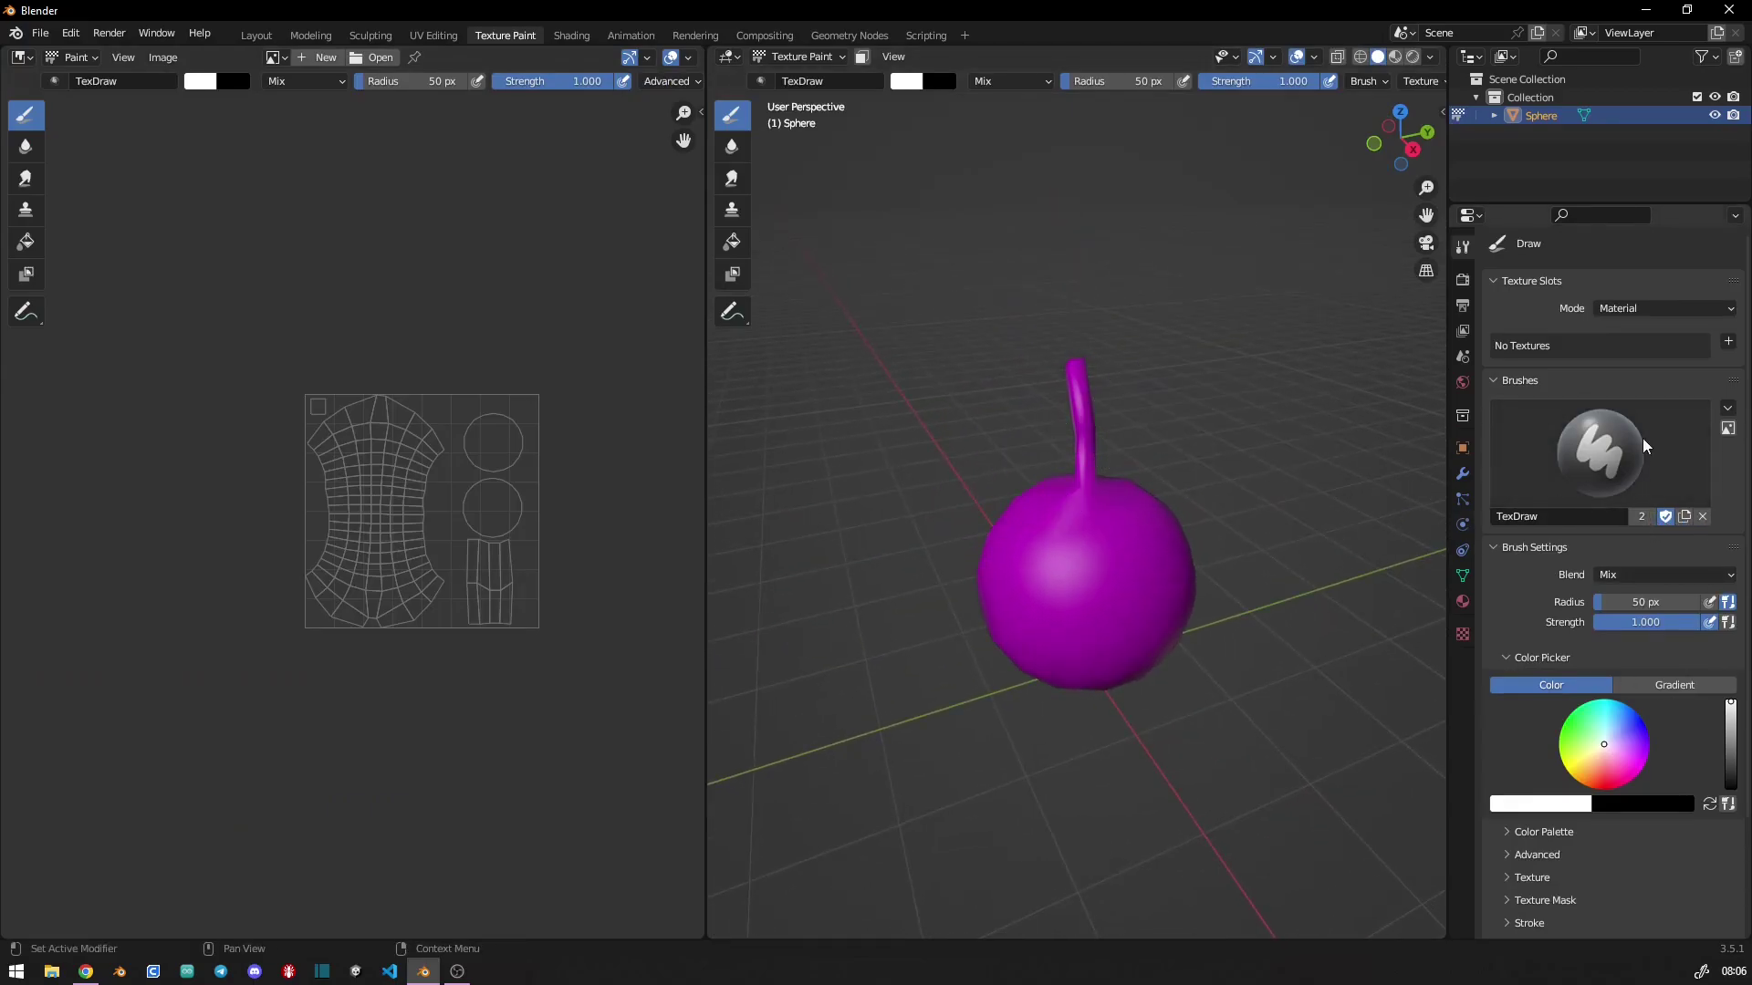
{"action": "left_click", "coordinate": [1727, 341]}
{"action": "left_click", "coordinate": [1643, 364]}
{"action": "left_click", "coordinate": [1659, 411]}
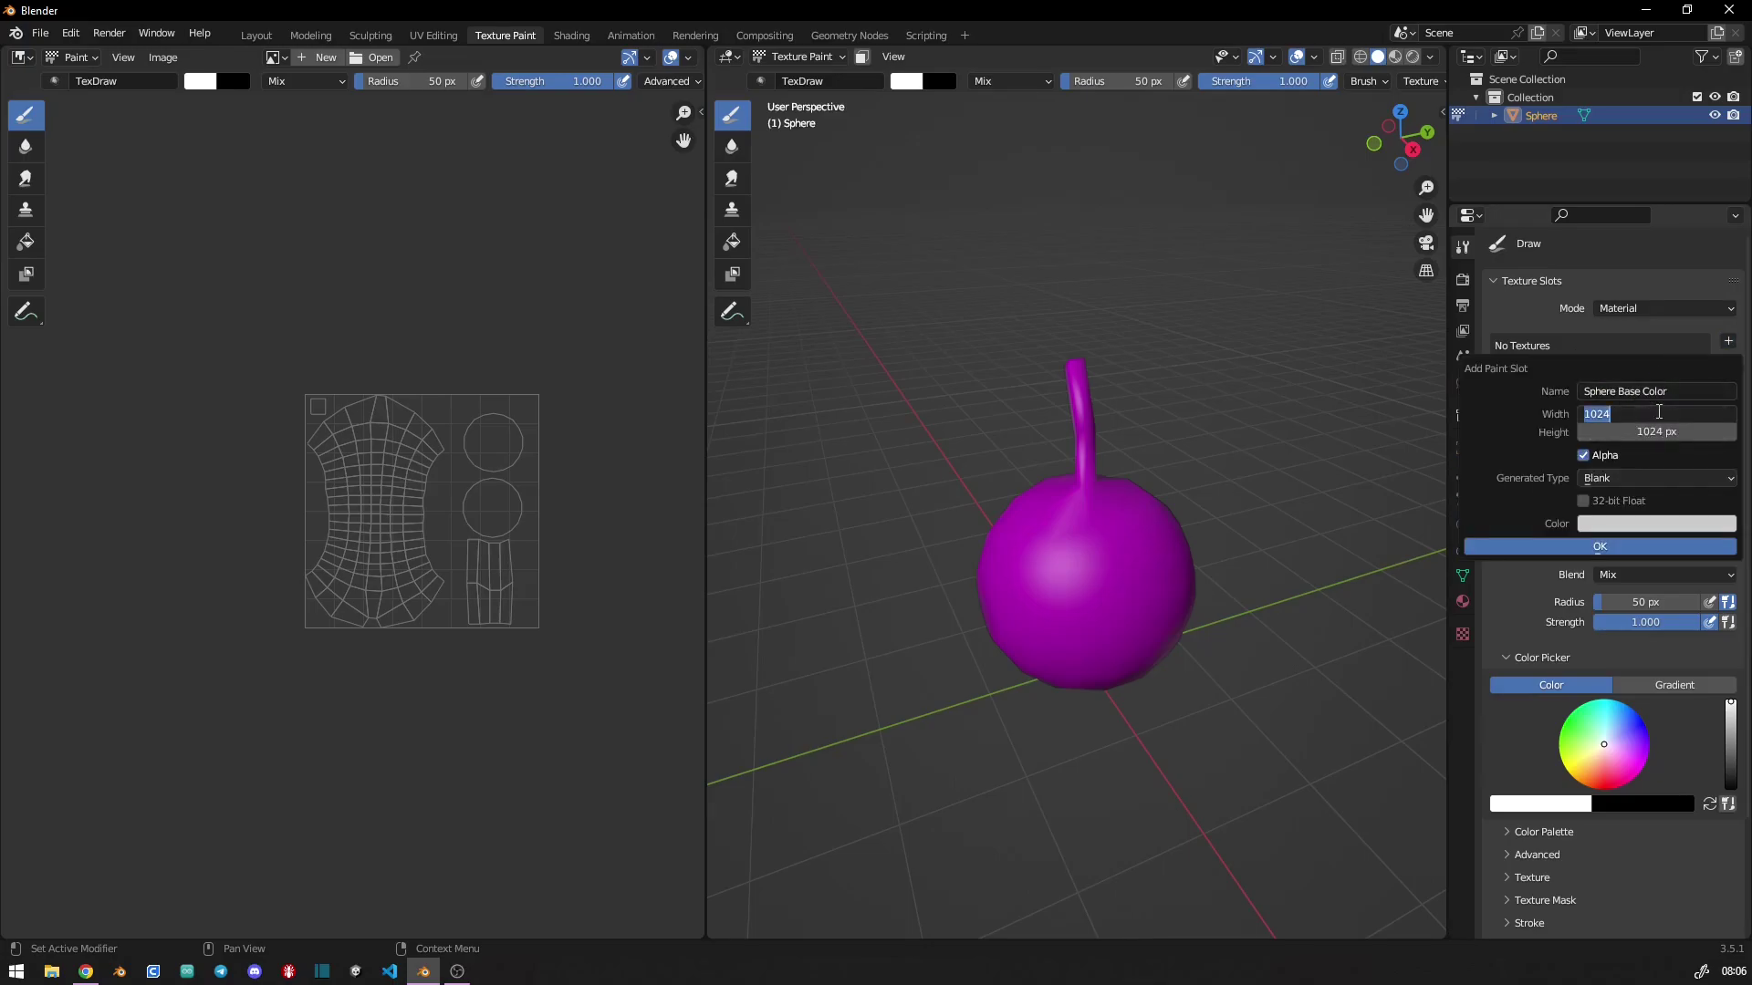
{"action": "left_click", "coordinate": [1655, 431]}
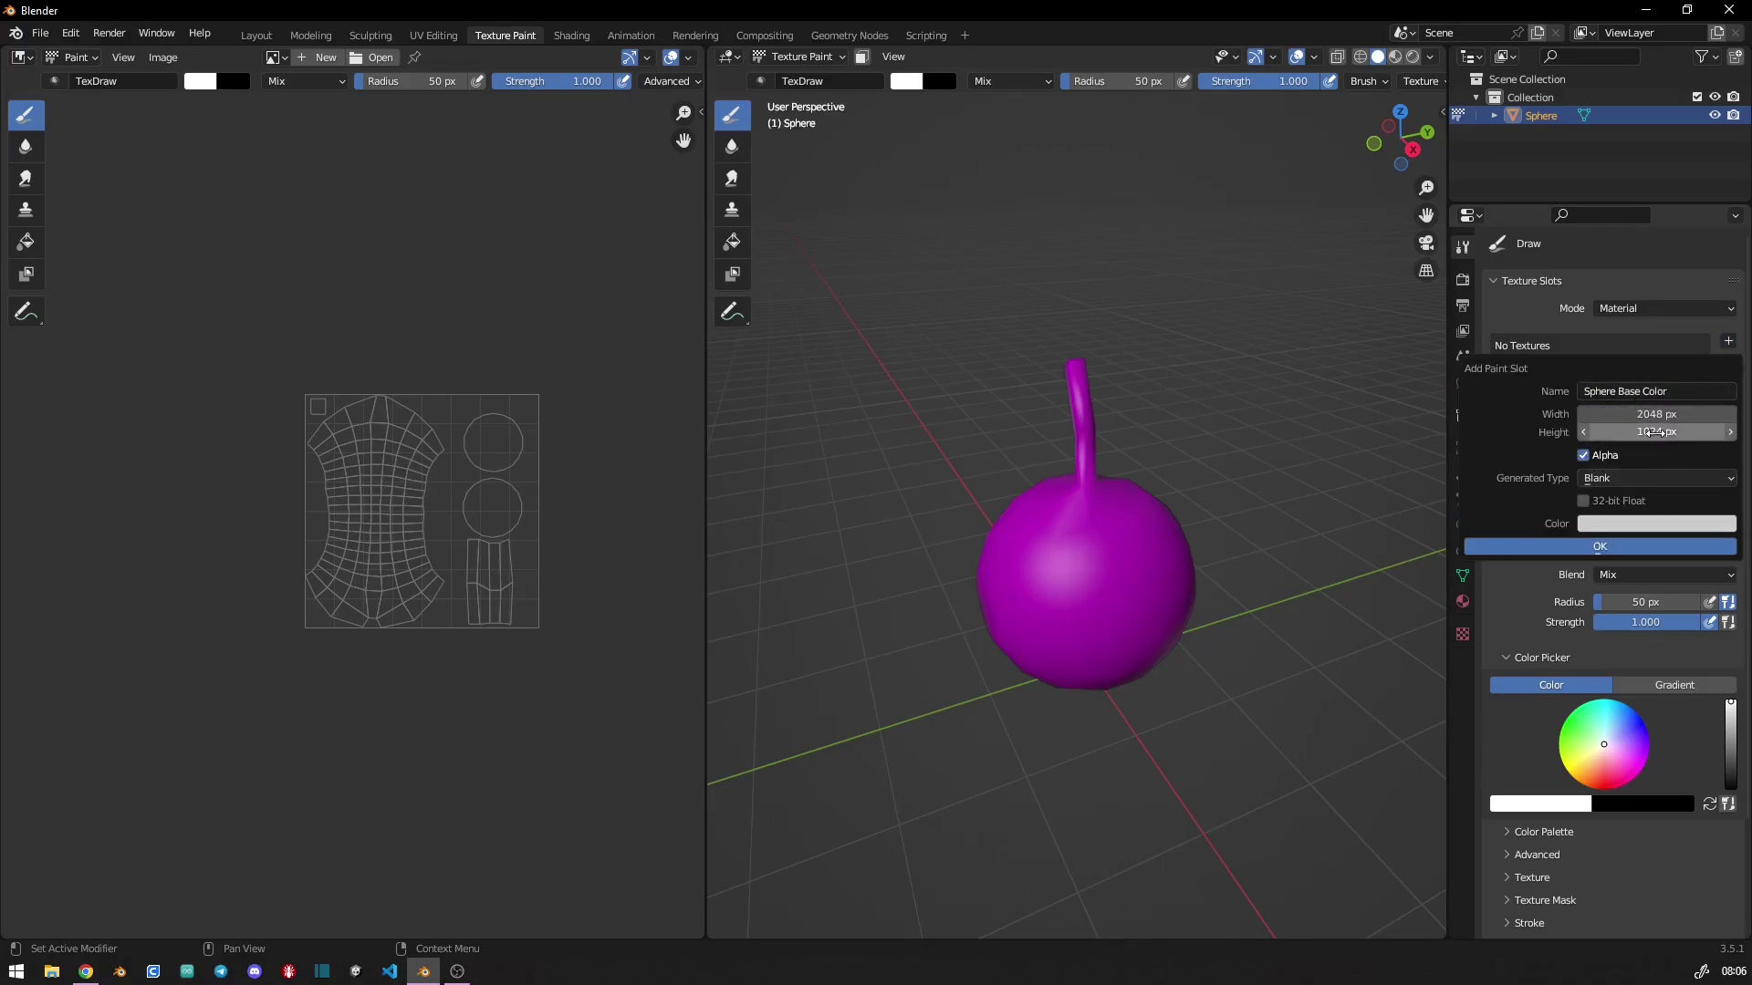
{"action": "type", "text": "2048"}
{"action": "key", "text": "Return"}
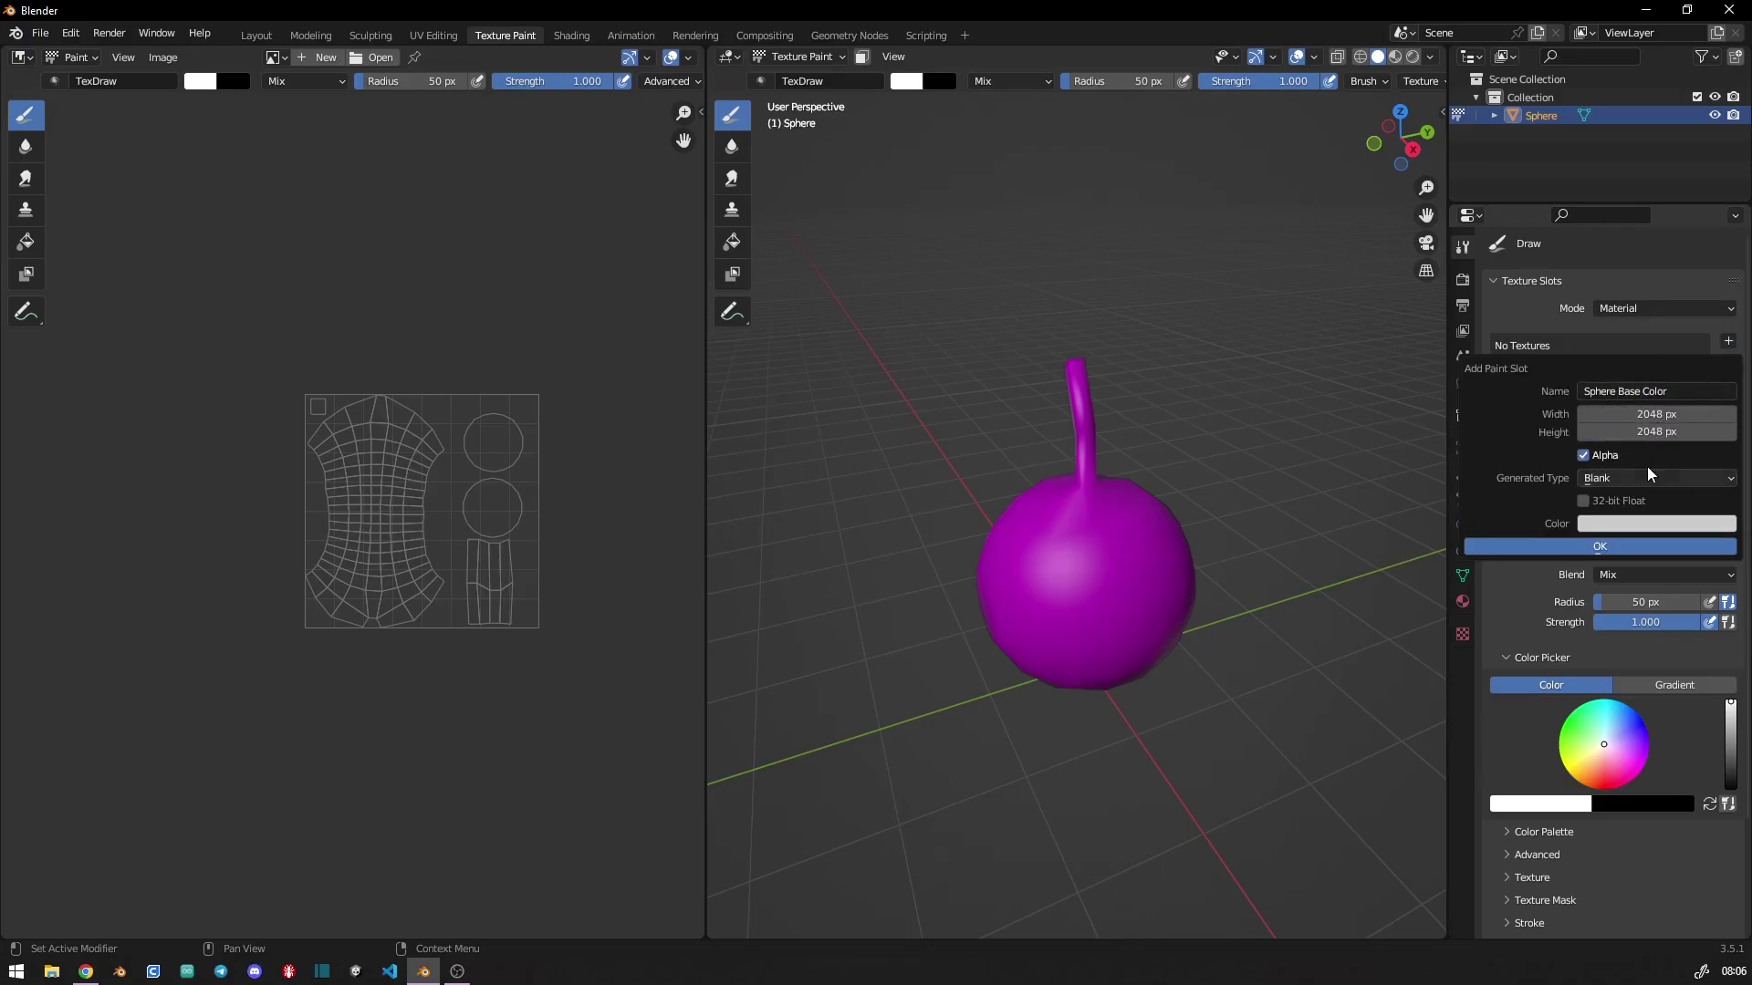
{"action": "left_click", "coordinate": [1657, 526]}
{"action": "mouse_move", "coordinate": [1648, 352]}
{"action": "left_mouse_down"}
{"action": "mouse_move", "coordinate": [1644, 329]}
{"action": "mouse_move", "coordinate": [1723, 367]}
{"action": "left_mouse_up"}
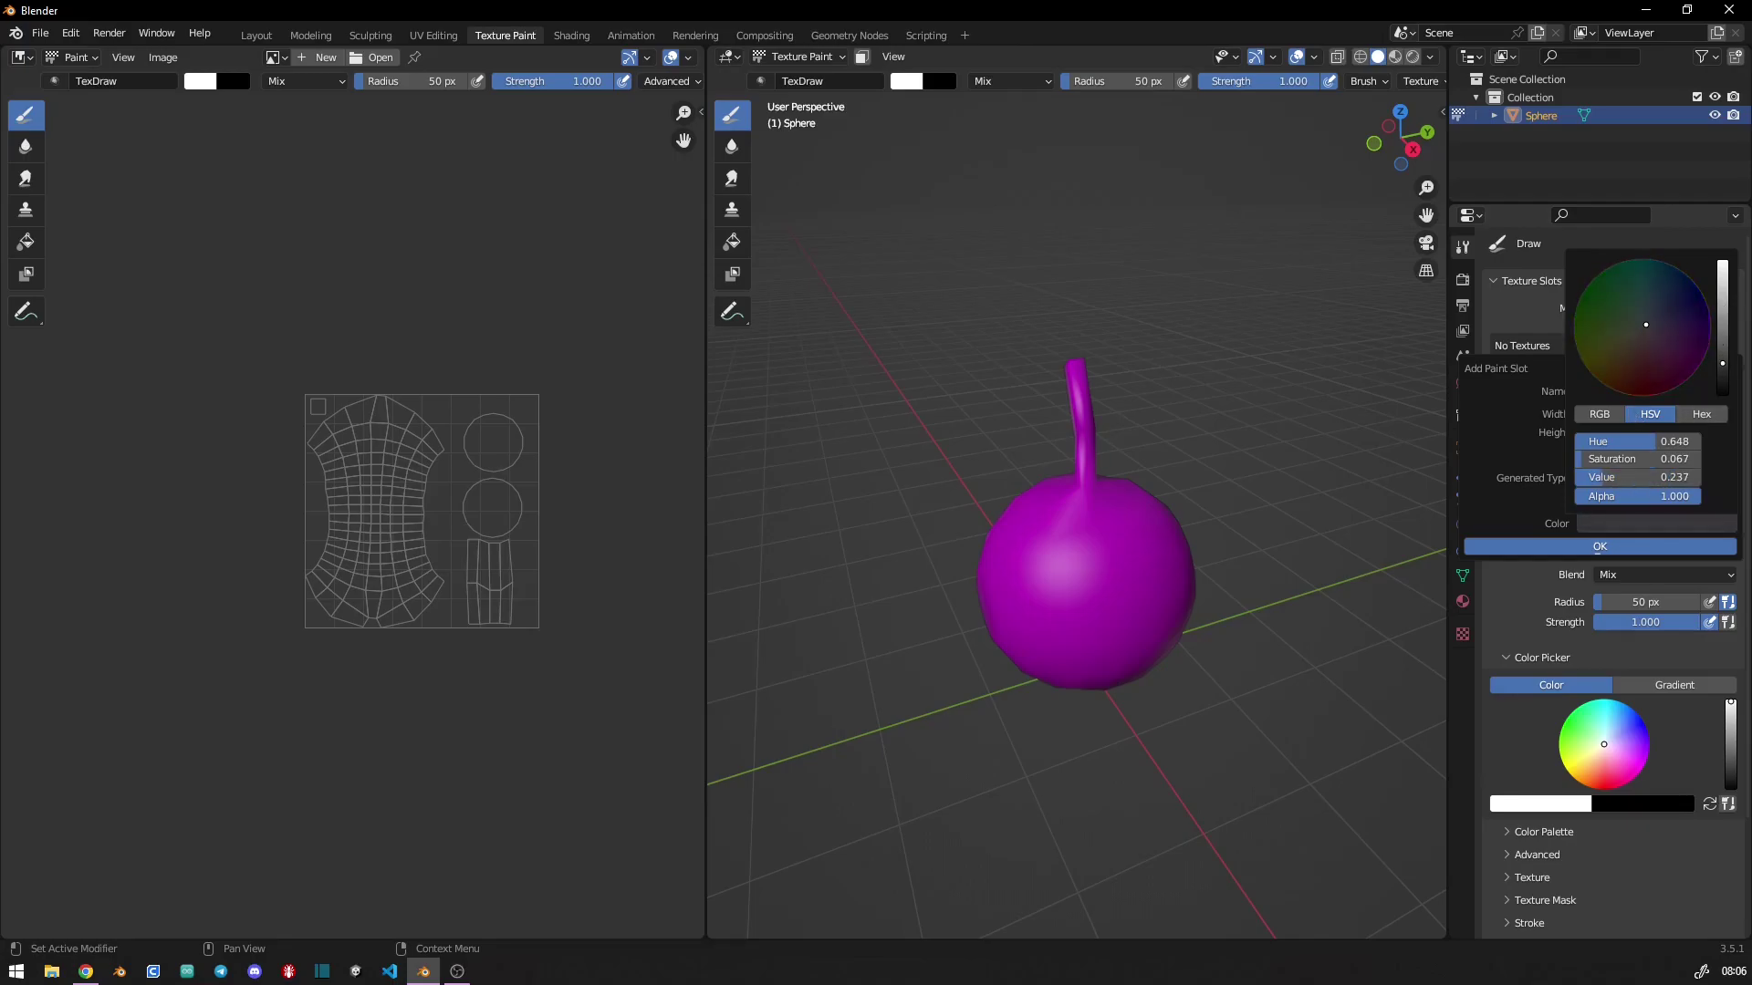
- Create the dark base colour texture and orbit around the darkened apple
{"action": "left_click", "coordinate": [1641, 556]}
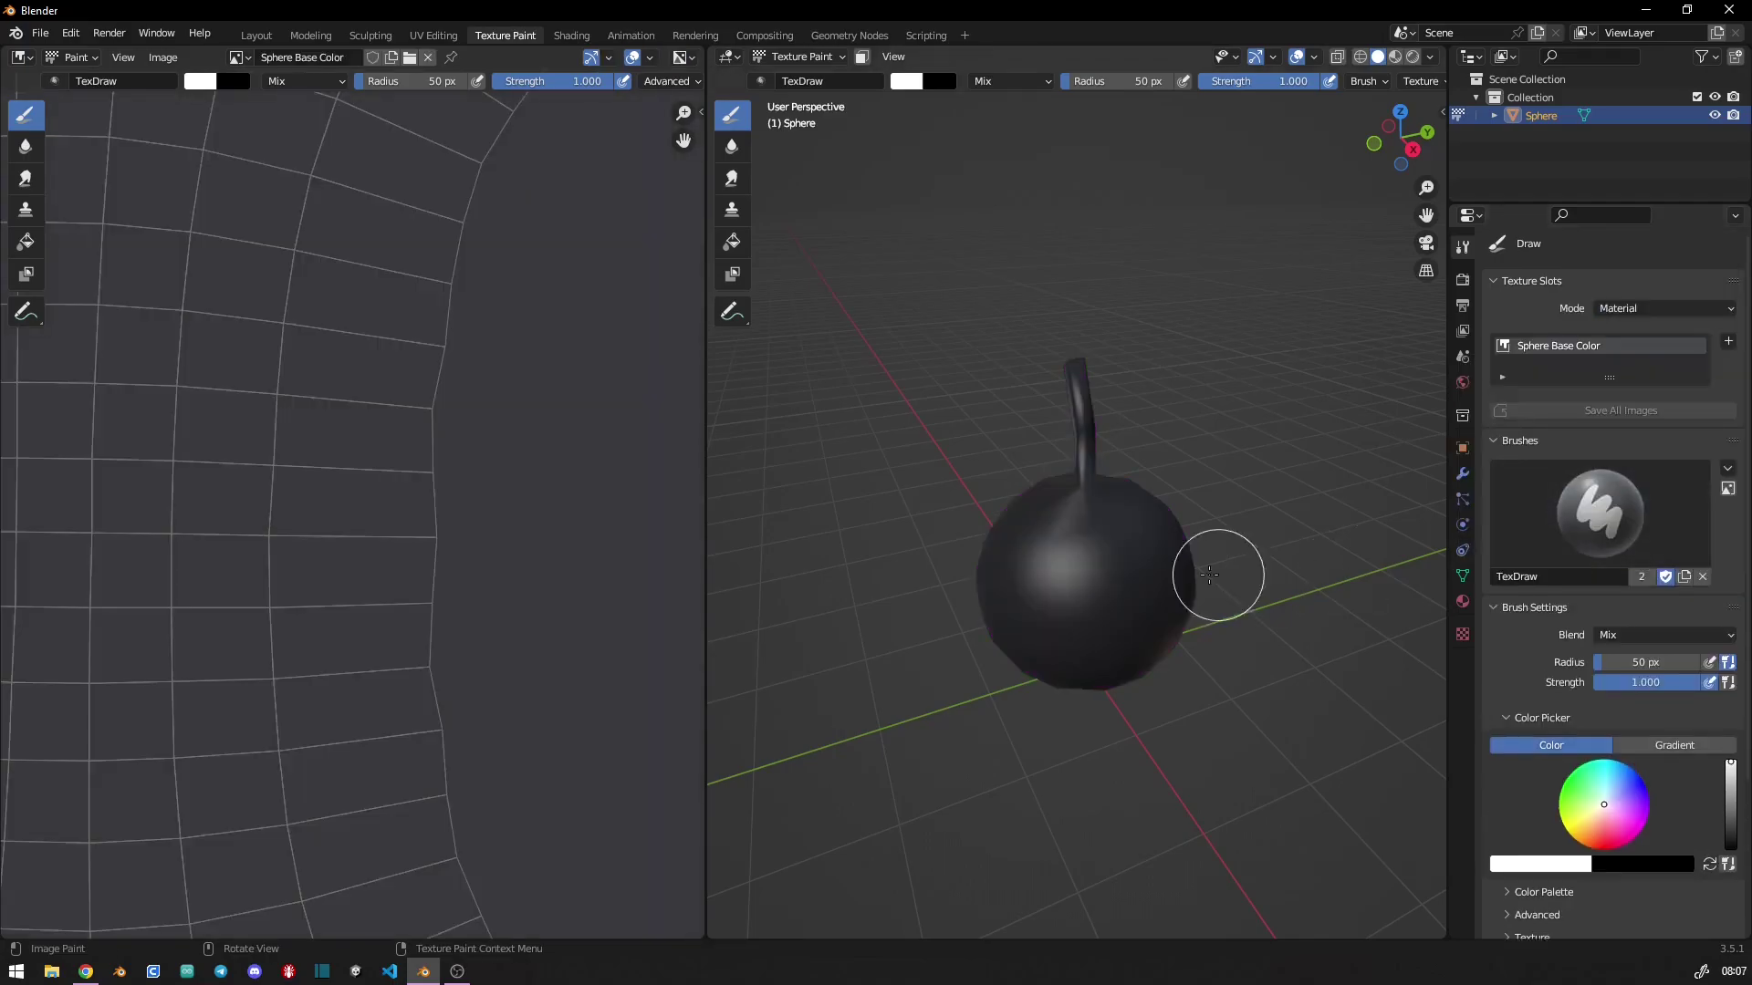
{"action": "mouse_move", "coordinate": [1220, 574]}
{"action": "middle_mouse_down"}
{"action": "mouse_move", "coordinate": [1033, 614]}
{"action": "mouse_move", "coordinate": [1095, 552]}
{"action": "middle_mouse_up"}
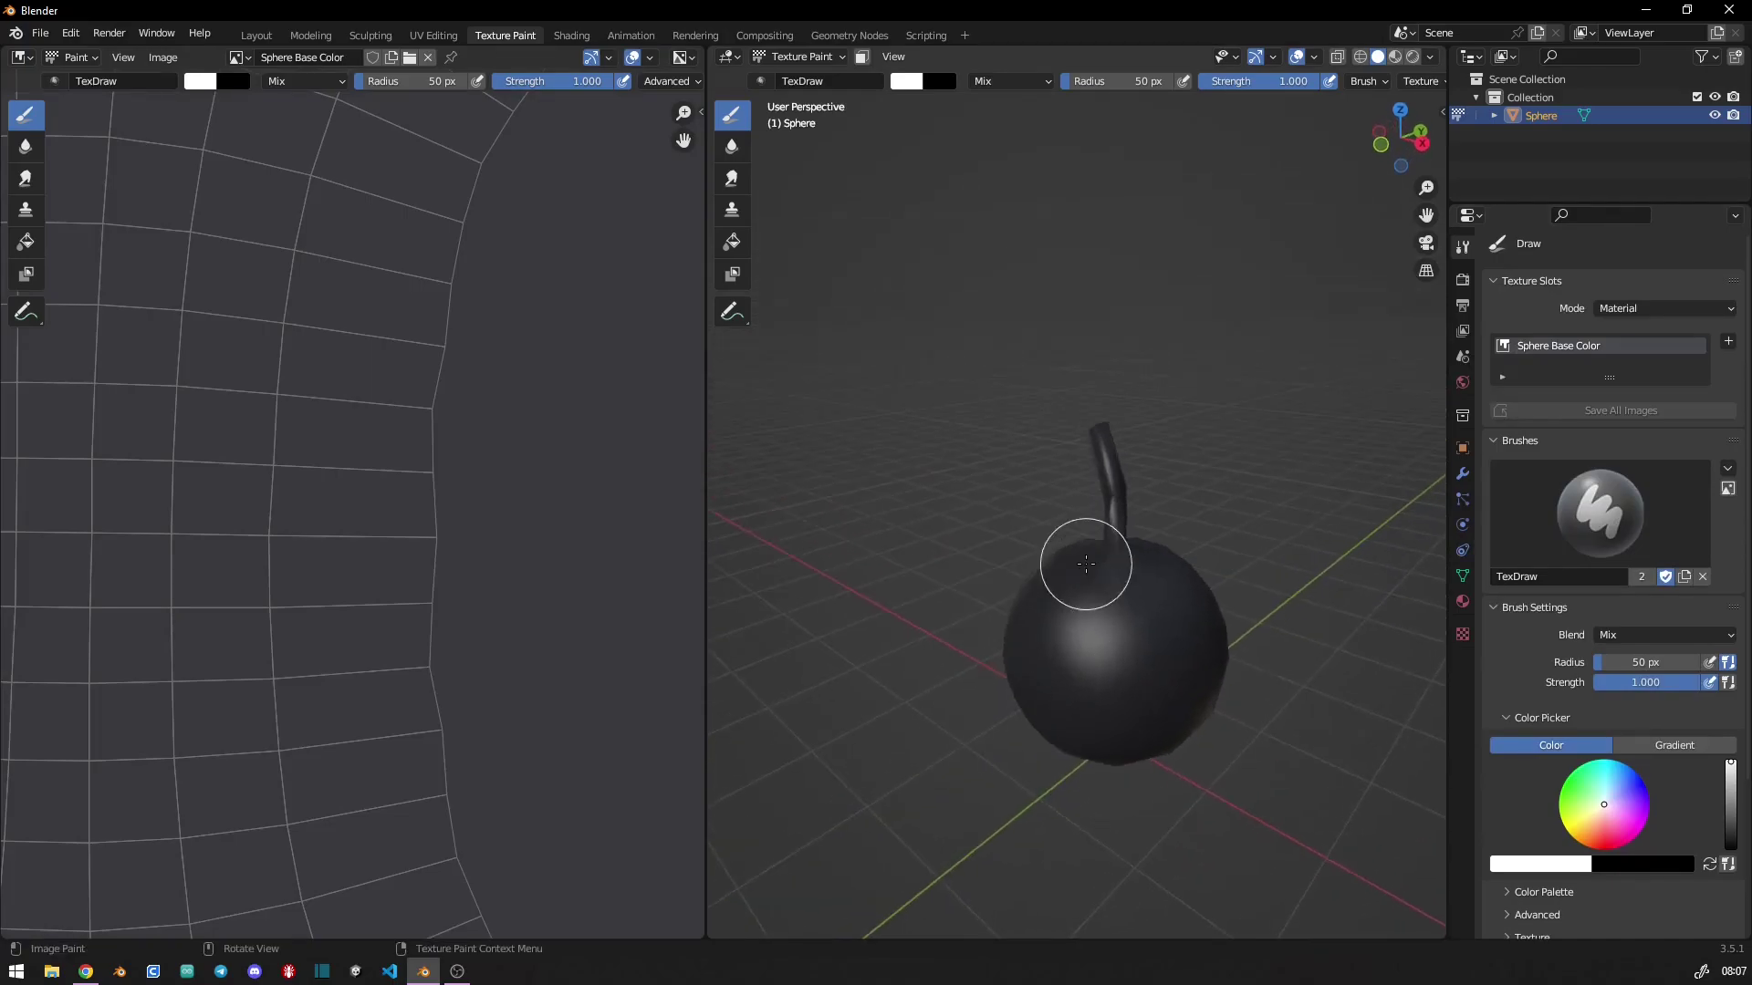
{"action": "scroll", "coordinate": [1099, 574], "scroll_direction": "up", "scroll_amount": 4}
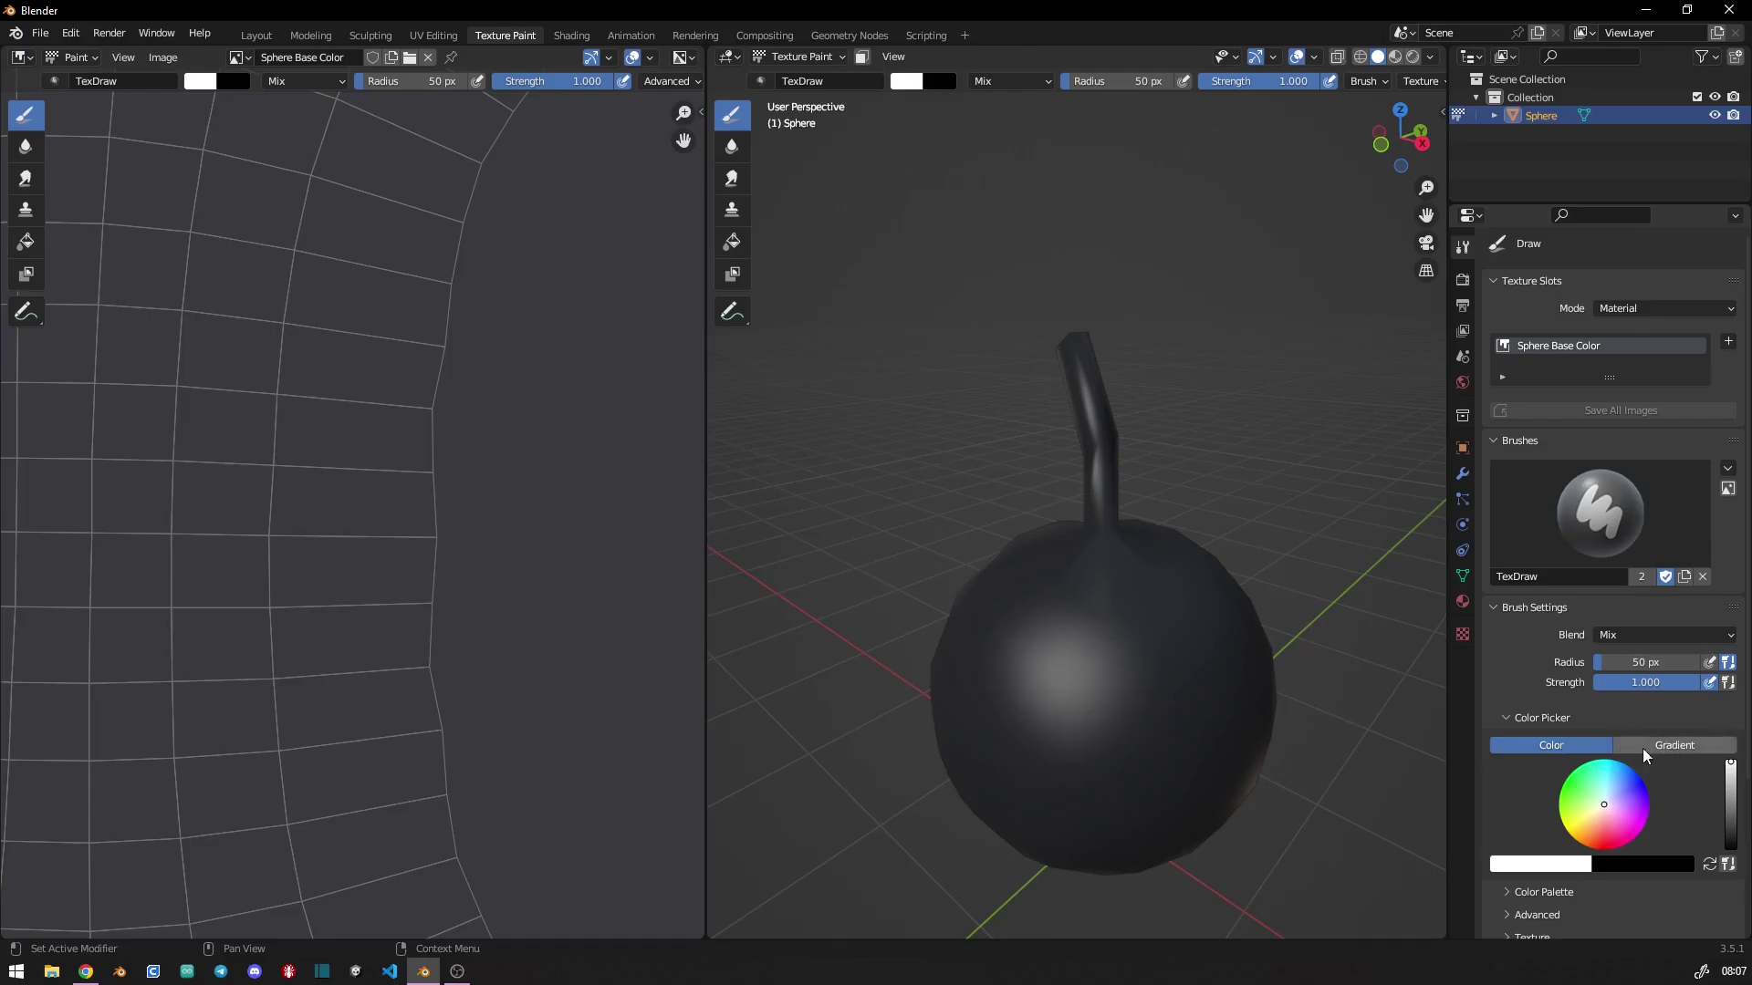
{"action": "scroll", "coordinate": [1551, 638], "scroll_direction": "down", "scroll_amount": 3}
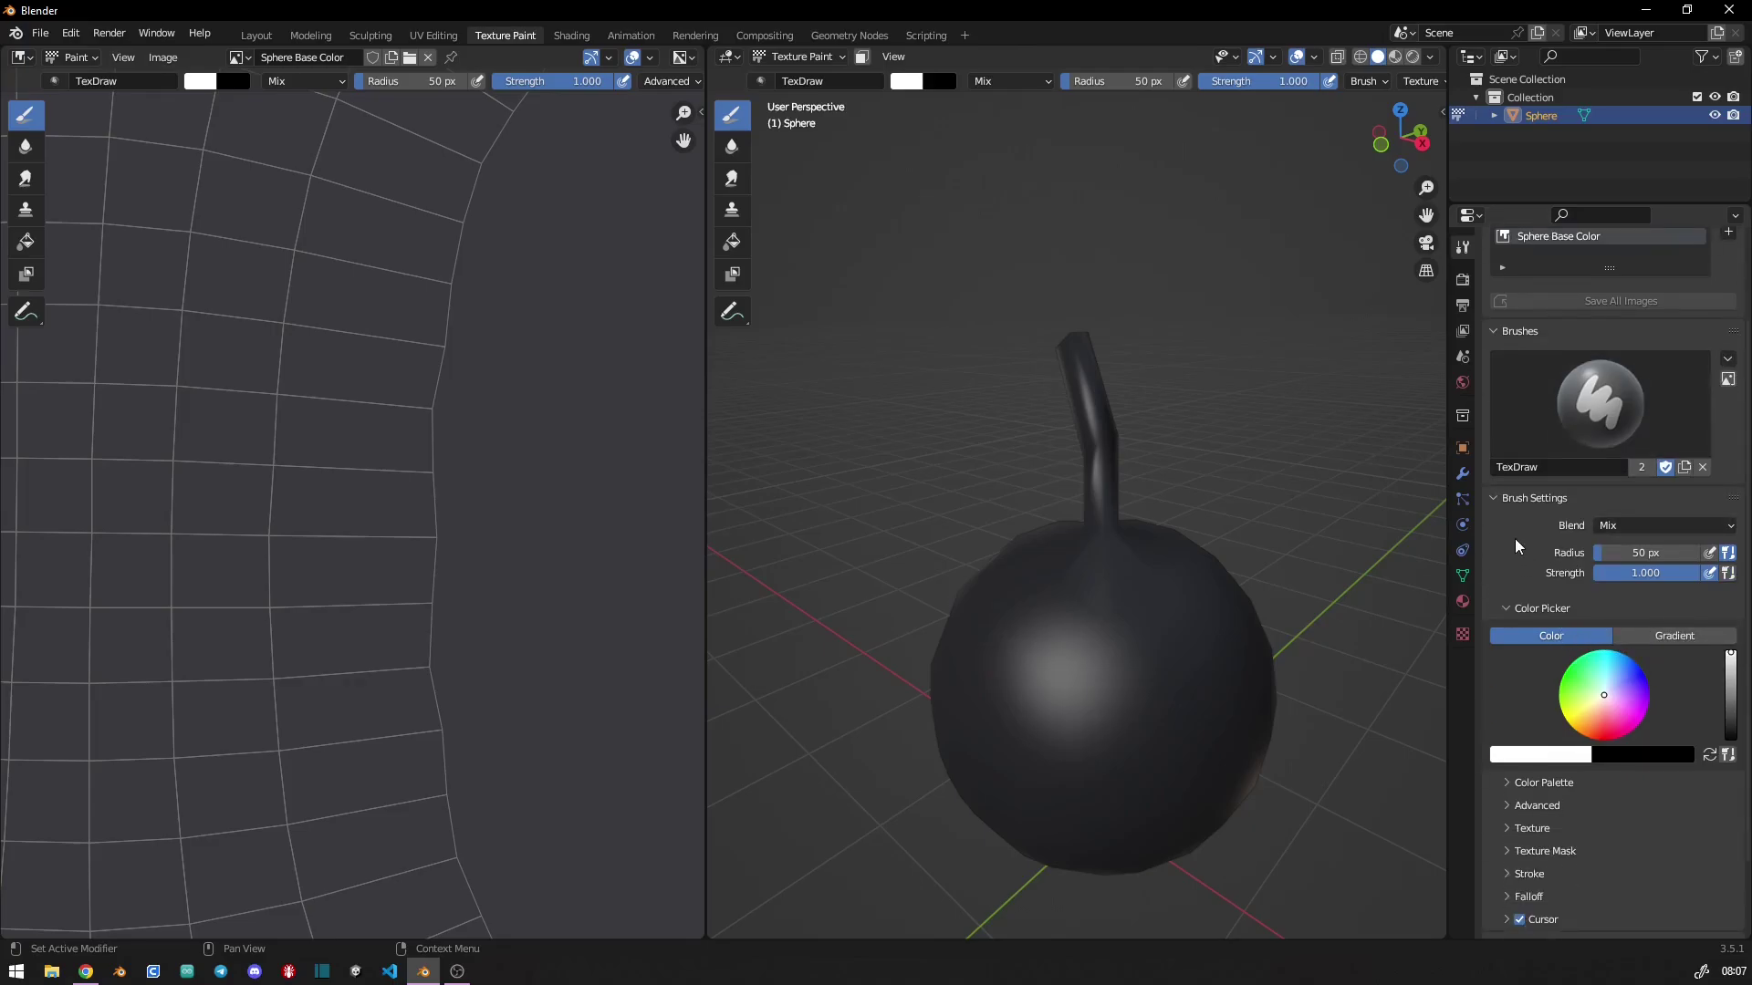
{"action": "scroll", "coordinate": [1513, 547], "scroll_direction": "down", "scroll_amount": 3}
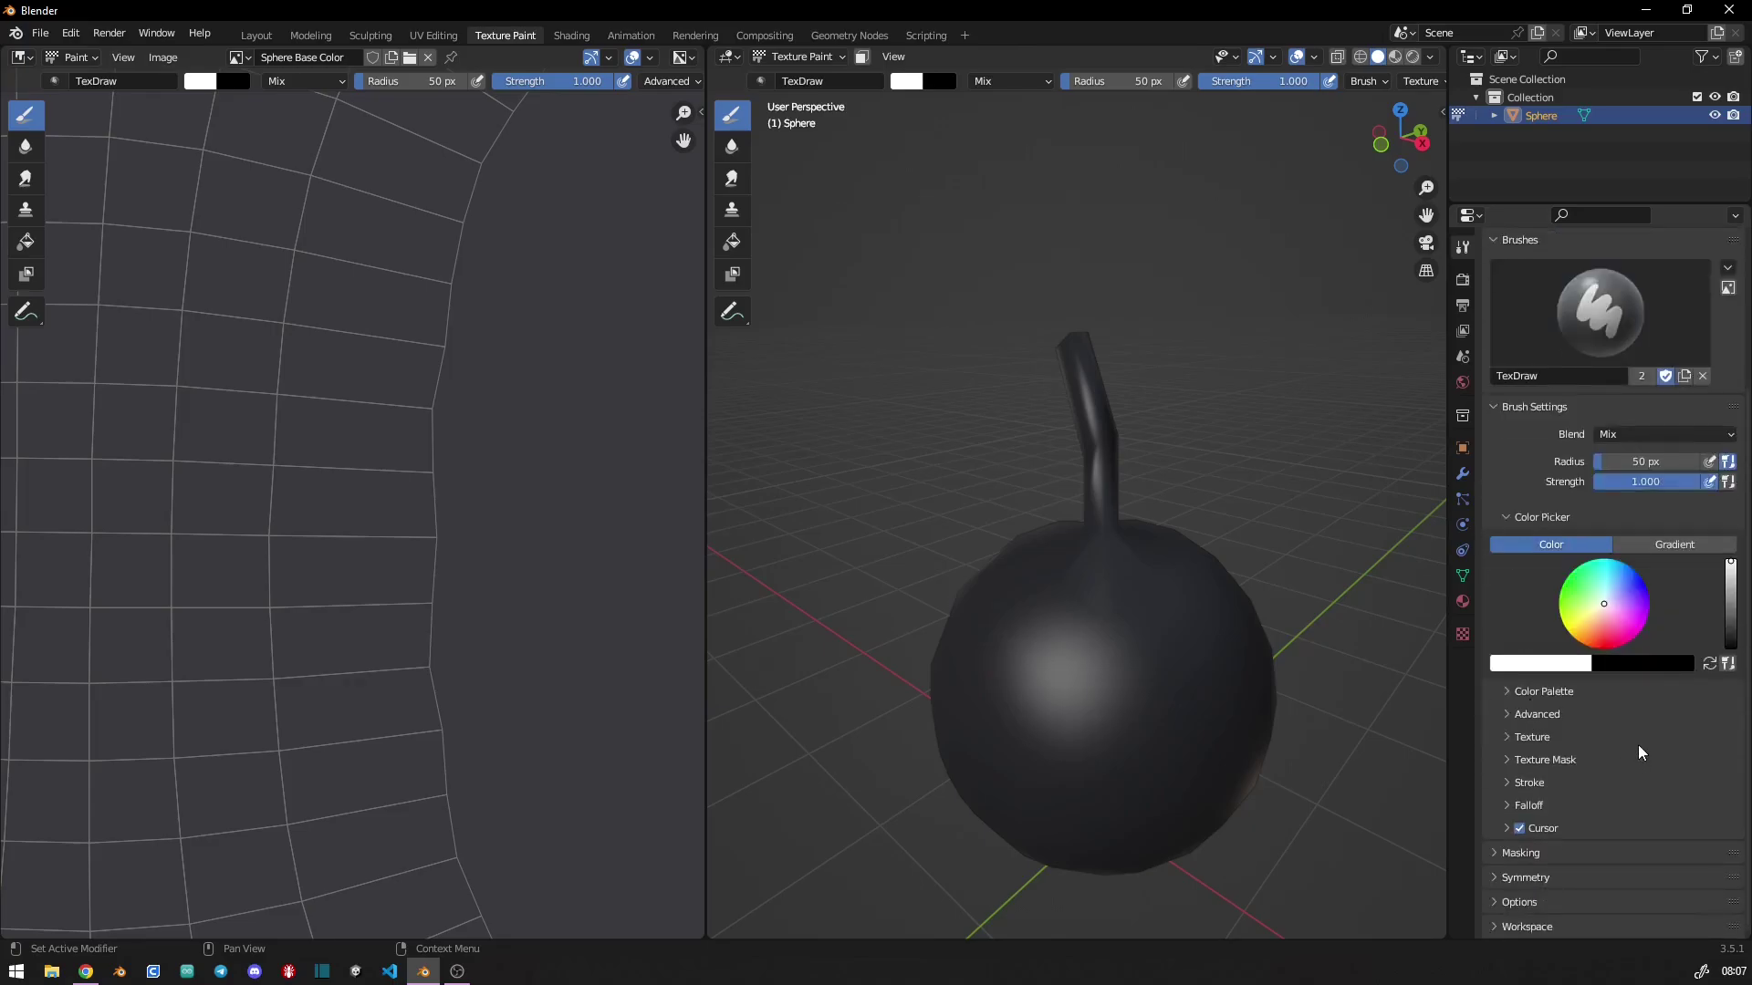
- Add a brush texture mask using the white splatter image from the Desktop
{"action": "left_click", "coordinate": [1510, 807]}
{"action": "scroll", "coordinate": [1532, 693], "scroll_direction": "down", "scroll_amount": 5}
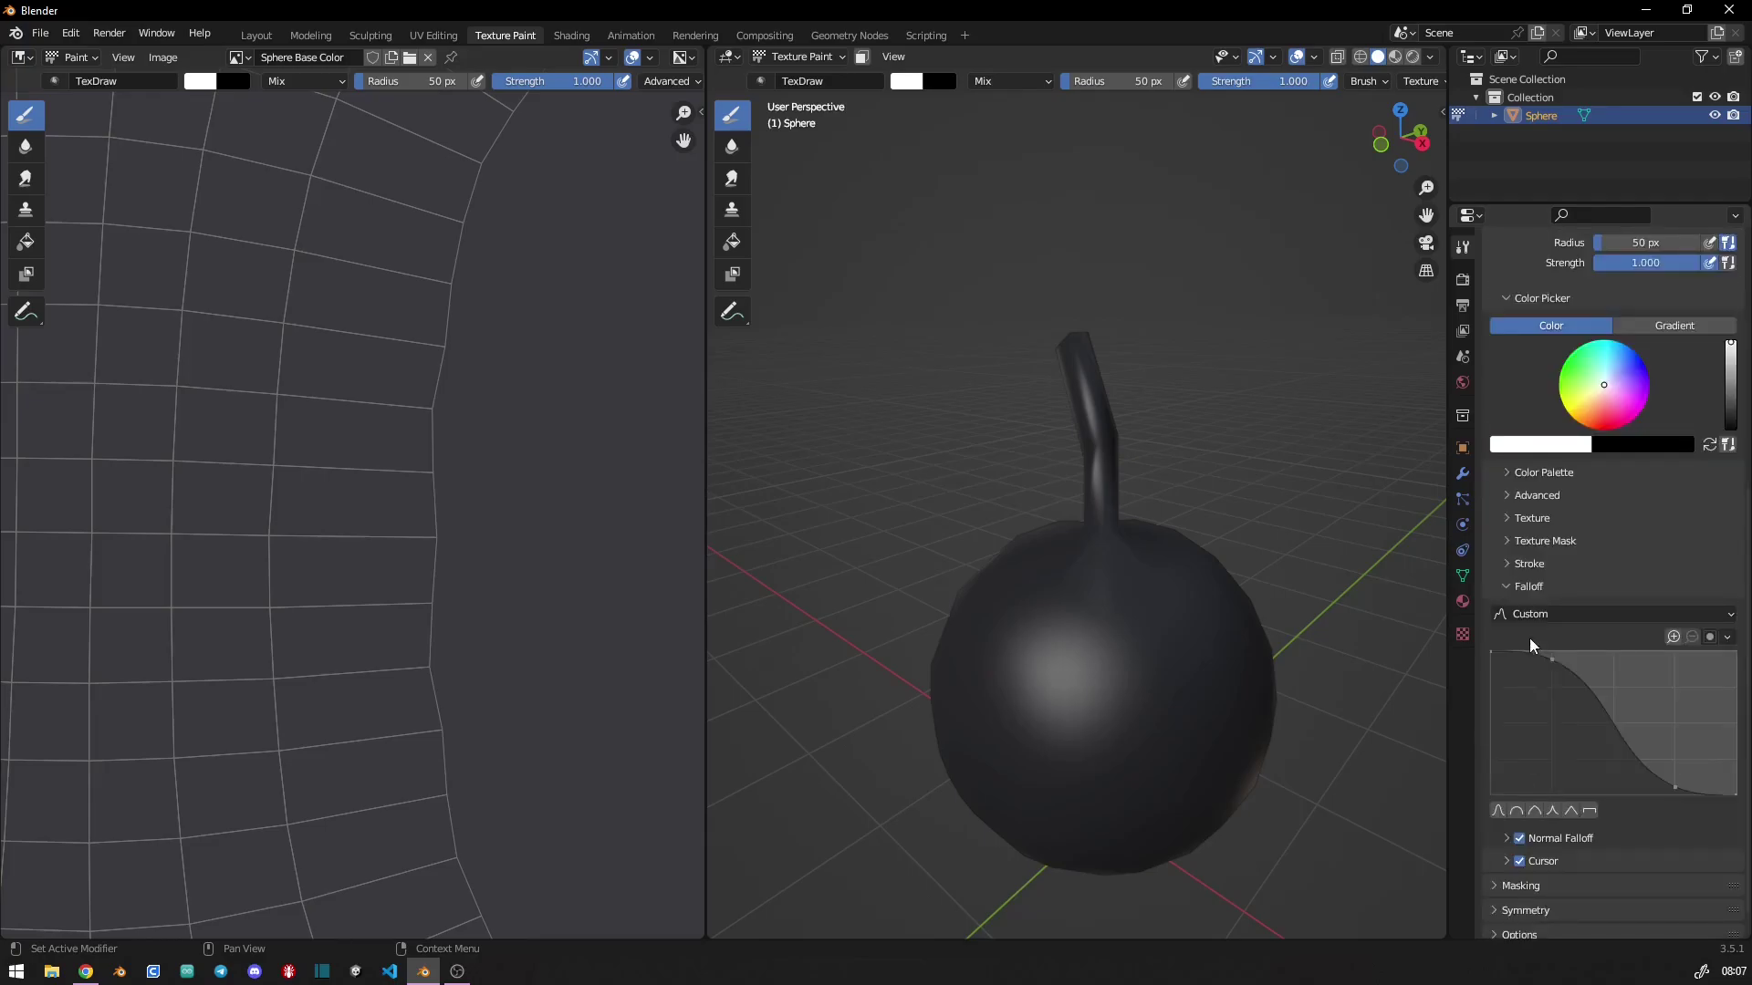
{"action": "left_click", "coordinate": [1526, 540]}
{"action": "left_click", "coordinate": [1624, 698]}
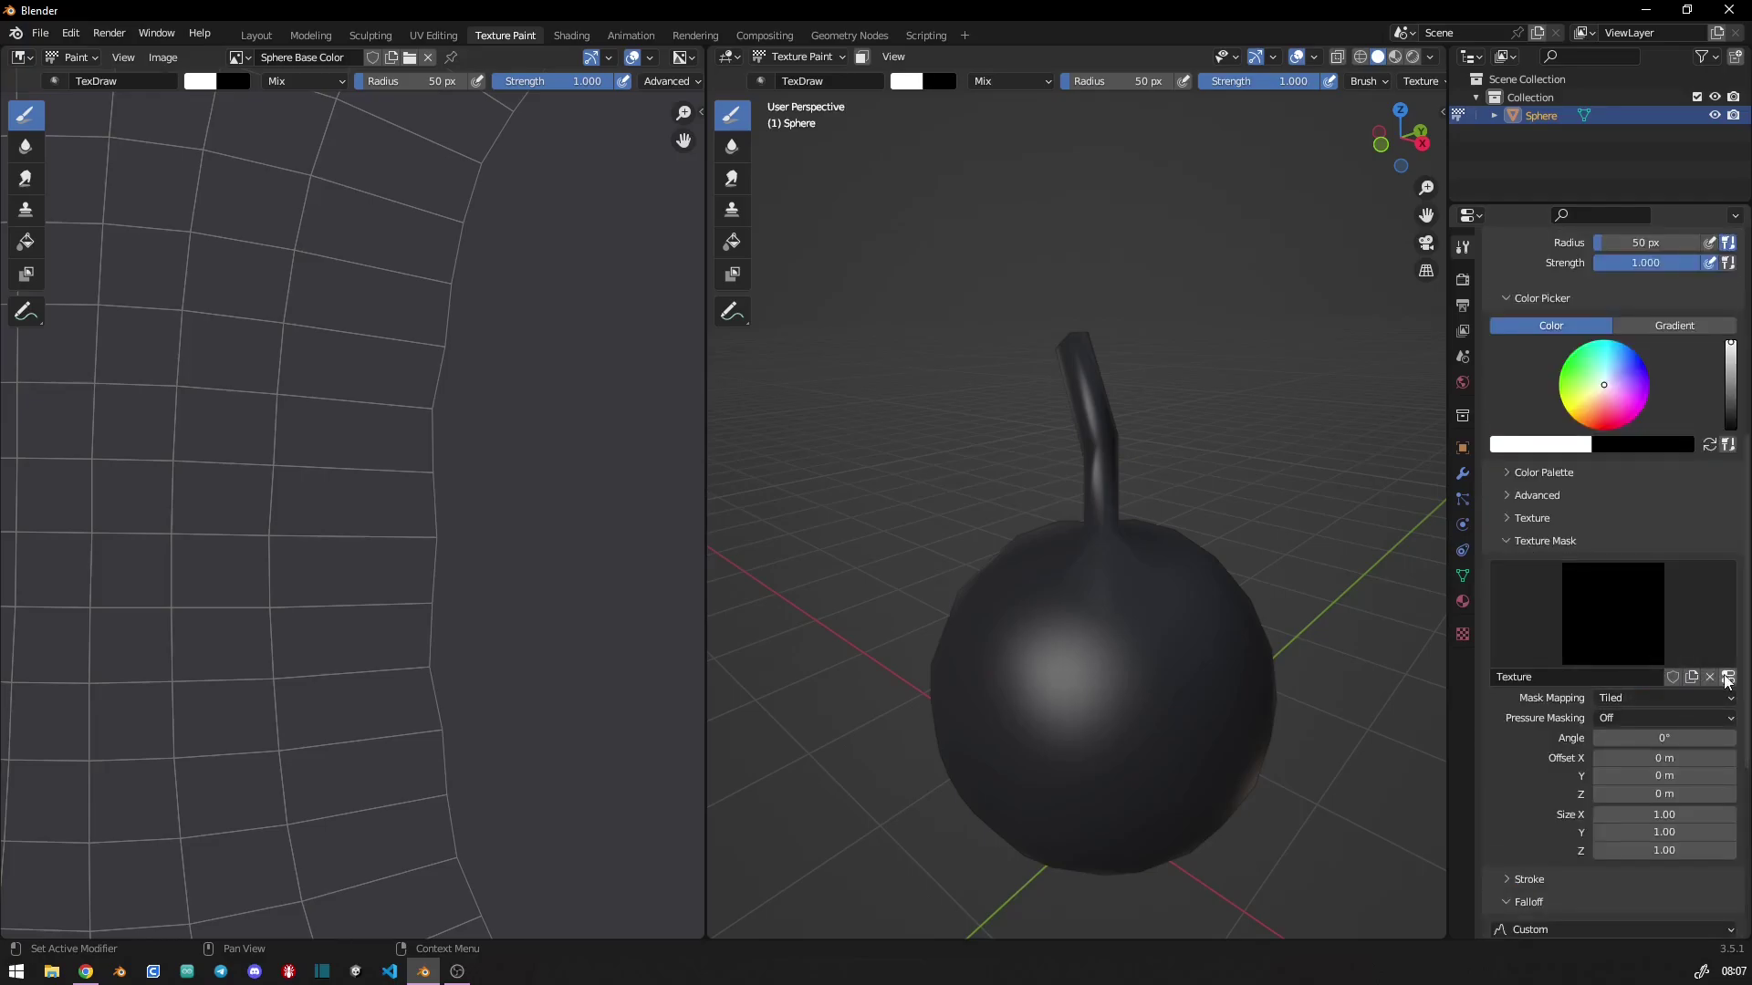
{"action": "left_click", "coordinate": [1704, 648]}
{"action": "left_click", "coordinate": [1689, 596]}
{"action": "left_click", "coordinate": [511, 375]}
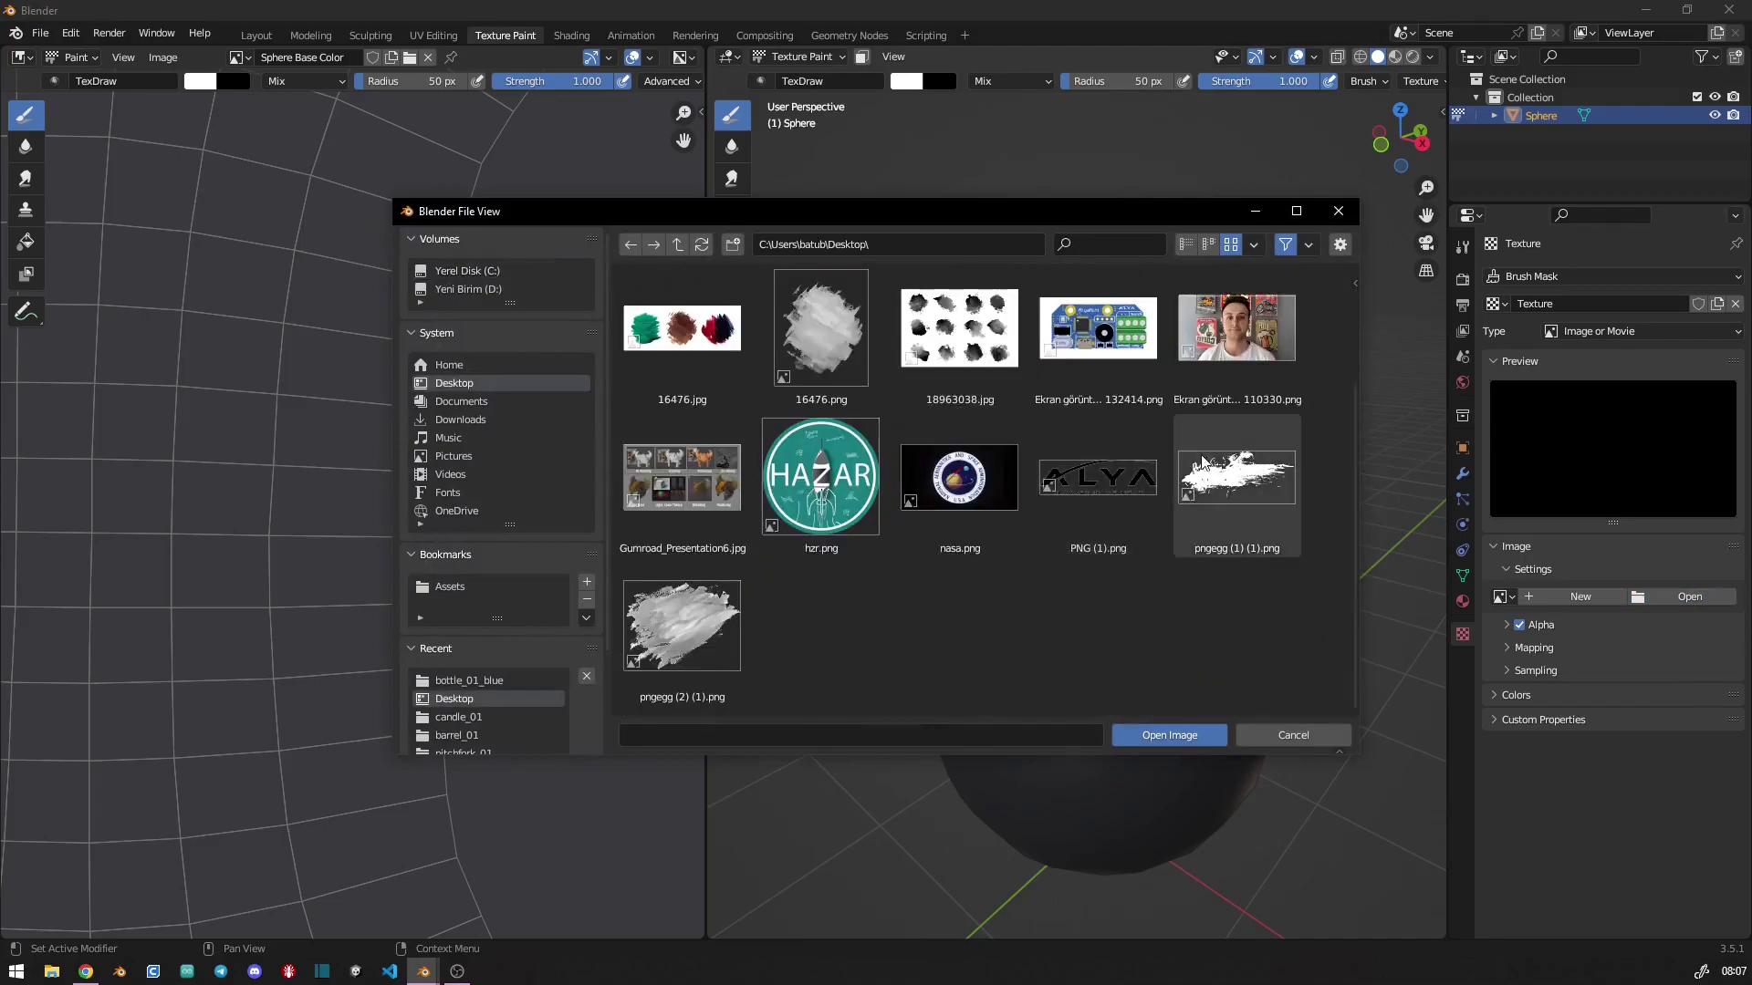
{"action": "double_click", "coordinate": [1235, 481]}
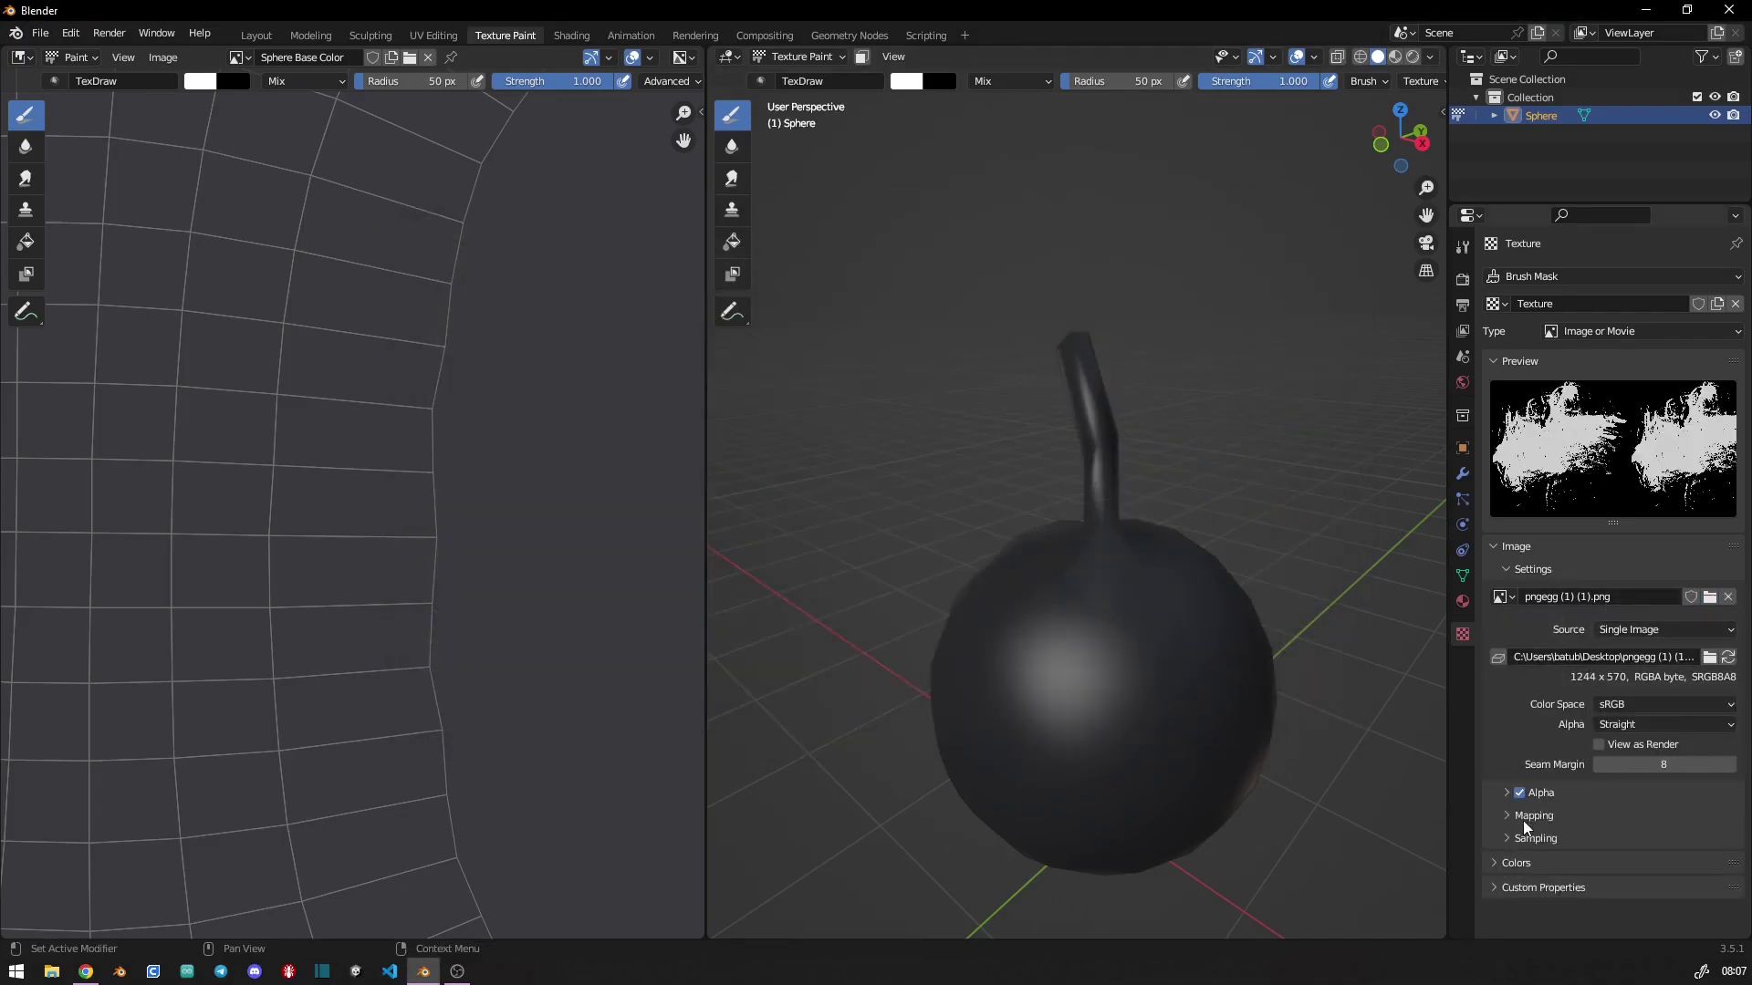
- Set the brush's mask mapping to View Plane
{"action": "left_click", "coordinate": [1462, 247]}
{"action": "scroll", "coordinate": [1606, 547], "scroll_direction": "down", "scroll_amount": 5}
{"action": "scroll", "coordinate": [1606, 547], "scroll_direction": "down", "scroll_amount": 4}
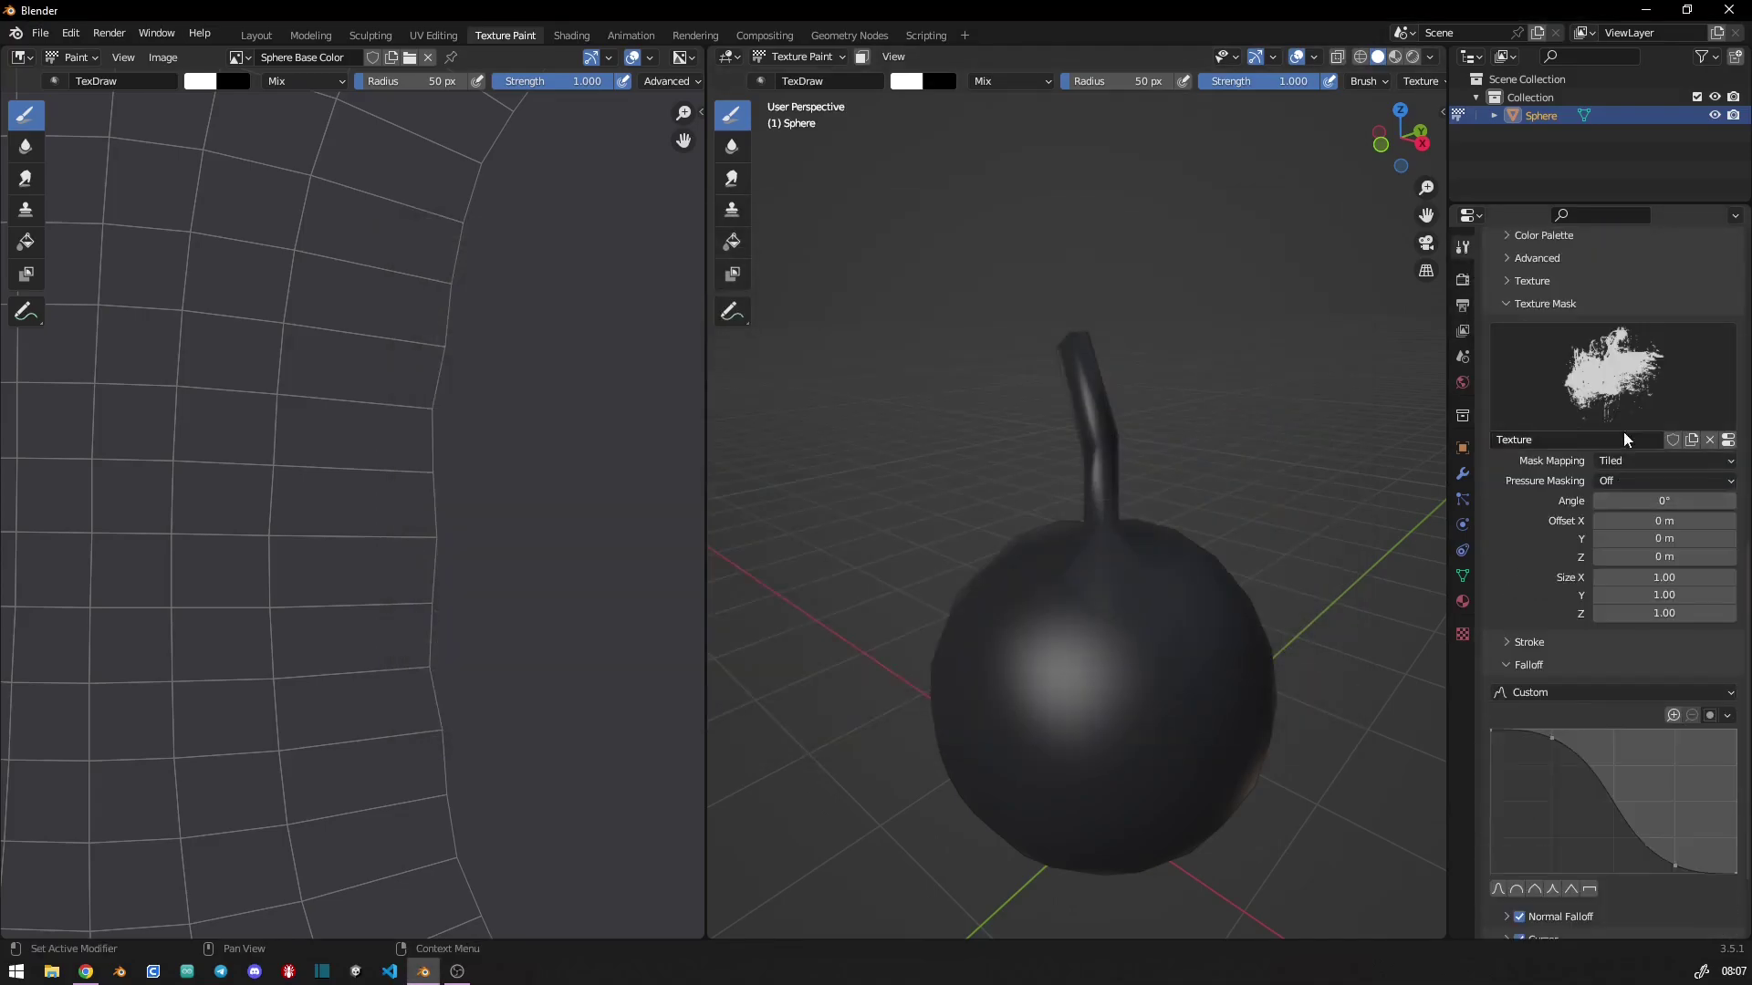
{"action": "left_click", "coordinate": [1633, 461]}
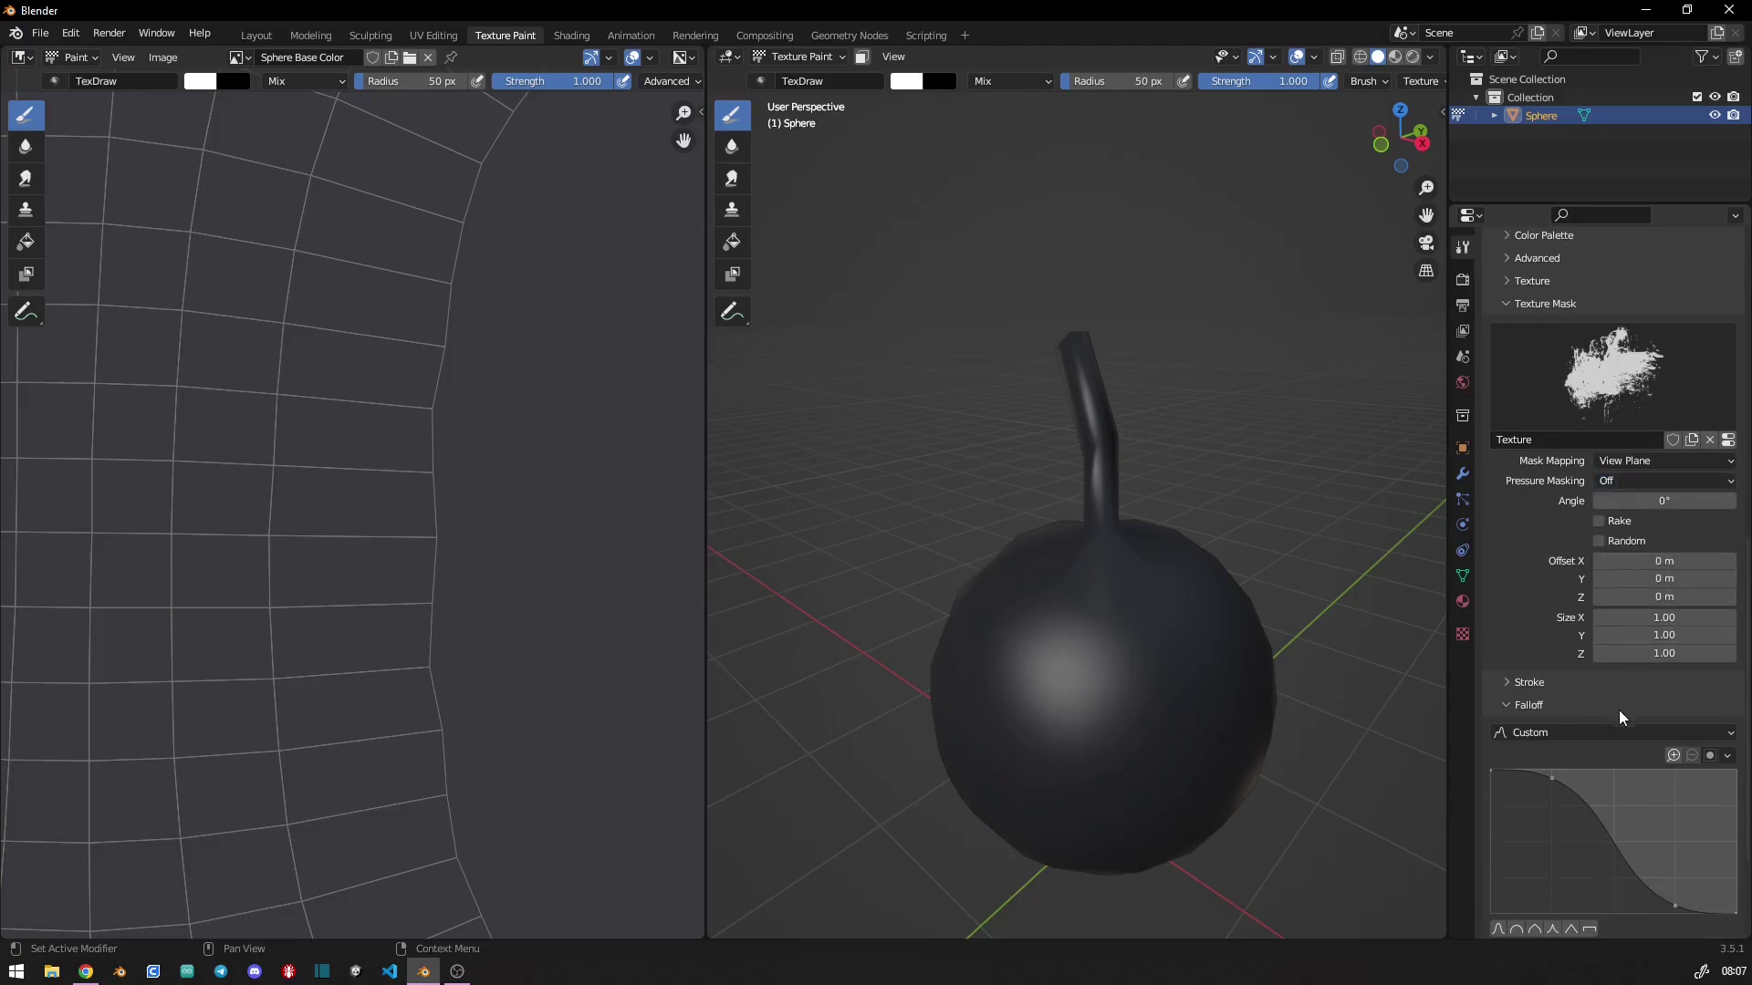
{"action": "left_click", "coordinate": [1598, 541]}
- Apply the linear falloff preset to the brush
{"action": "scroll", "coordinate": [1542, 737], "scroll_direction": "down", "scroll_amount": 5}
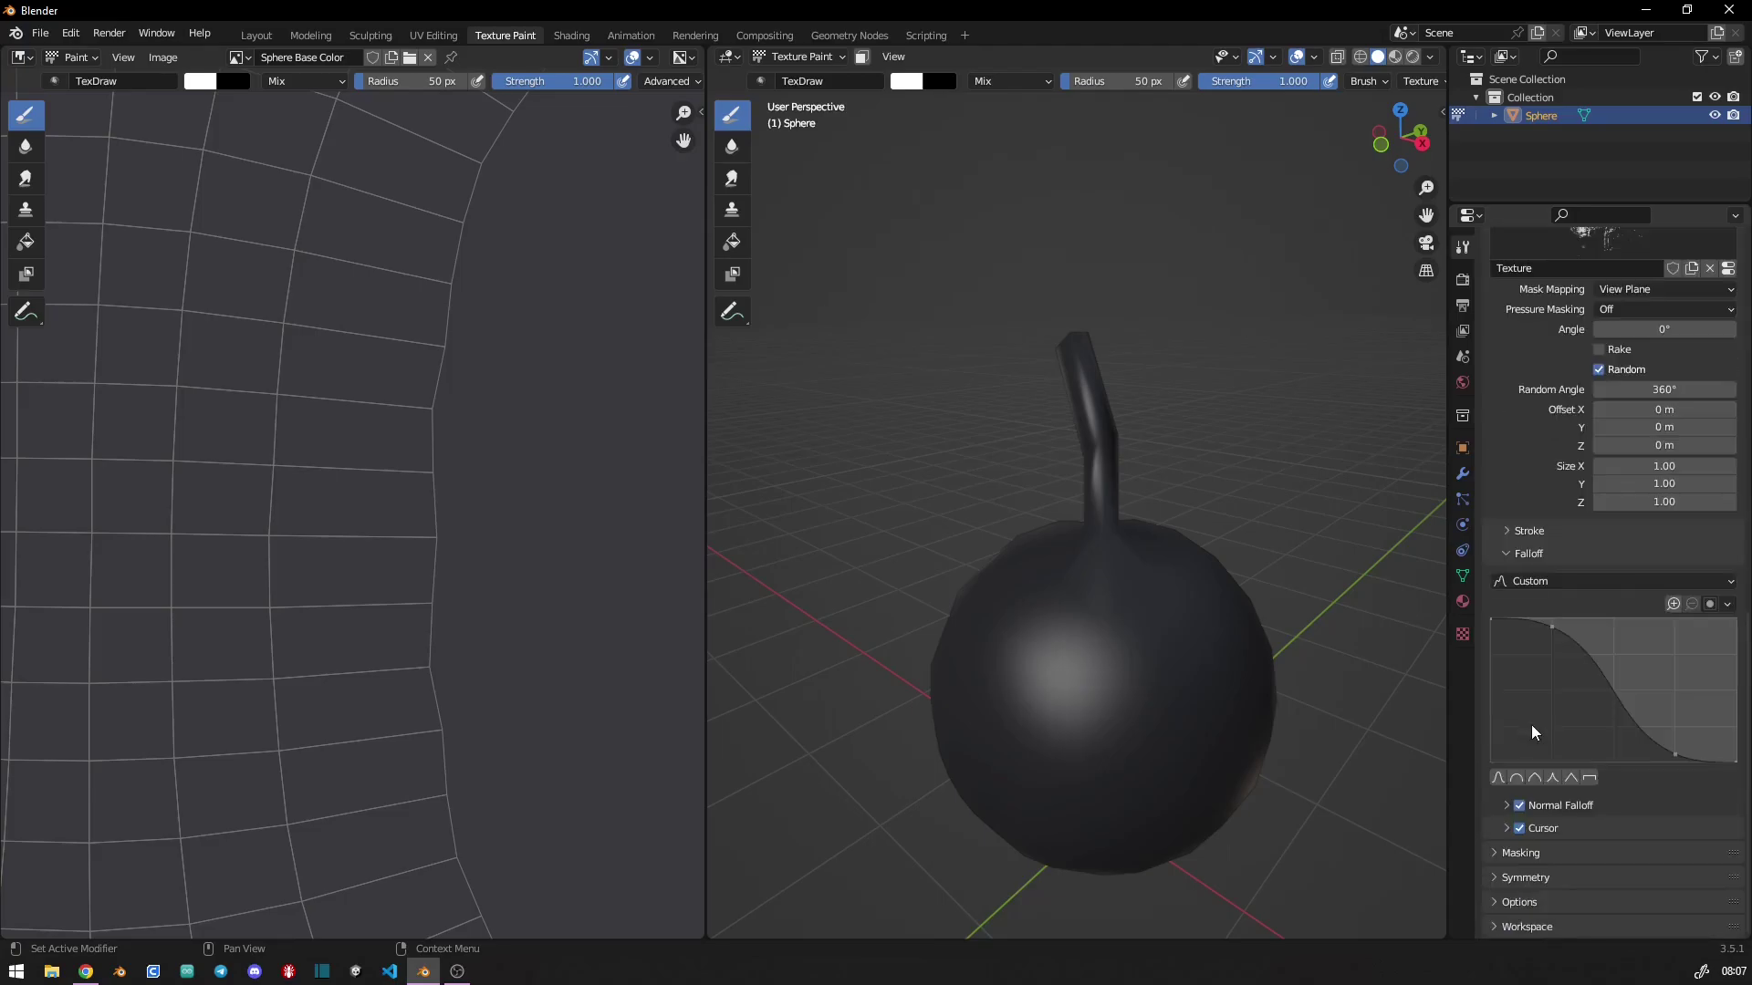
{"action": "left_click", "coordinate": [1529, 554]}
{"action": "left_click", "coordinate": [1529, 805]}
{"action": "scroll", "coordinate": [1636, 646], "scroll_direction": "down", "scroll_amount": 7}
{"action": "left_click", "coordinate": [1568, 778]}
{"action": "left_click", "coordinate": [1491, 622]}
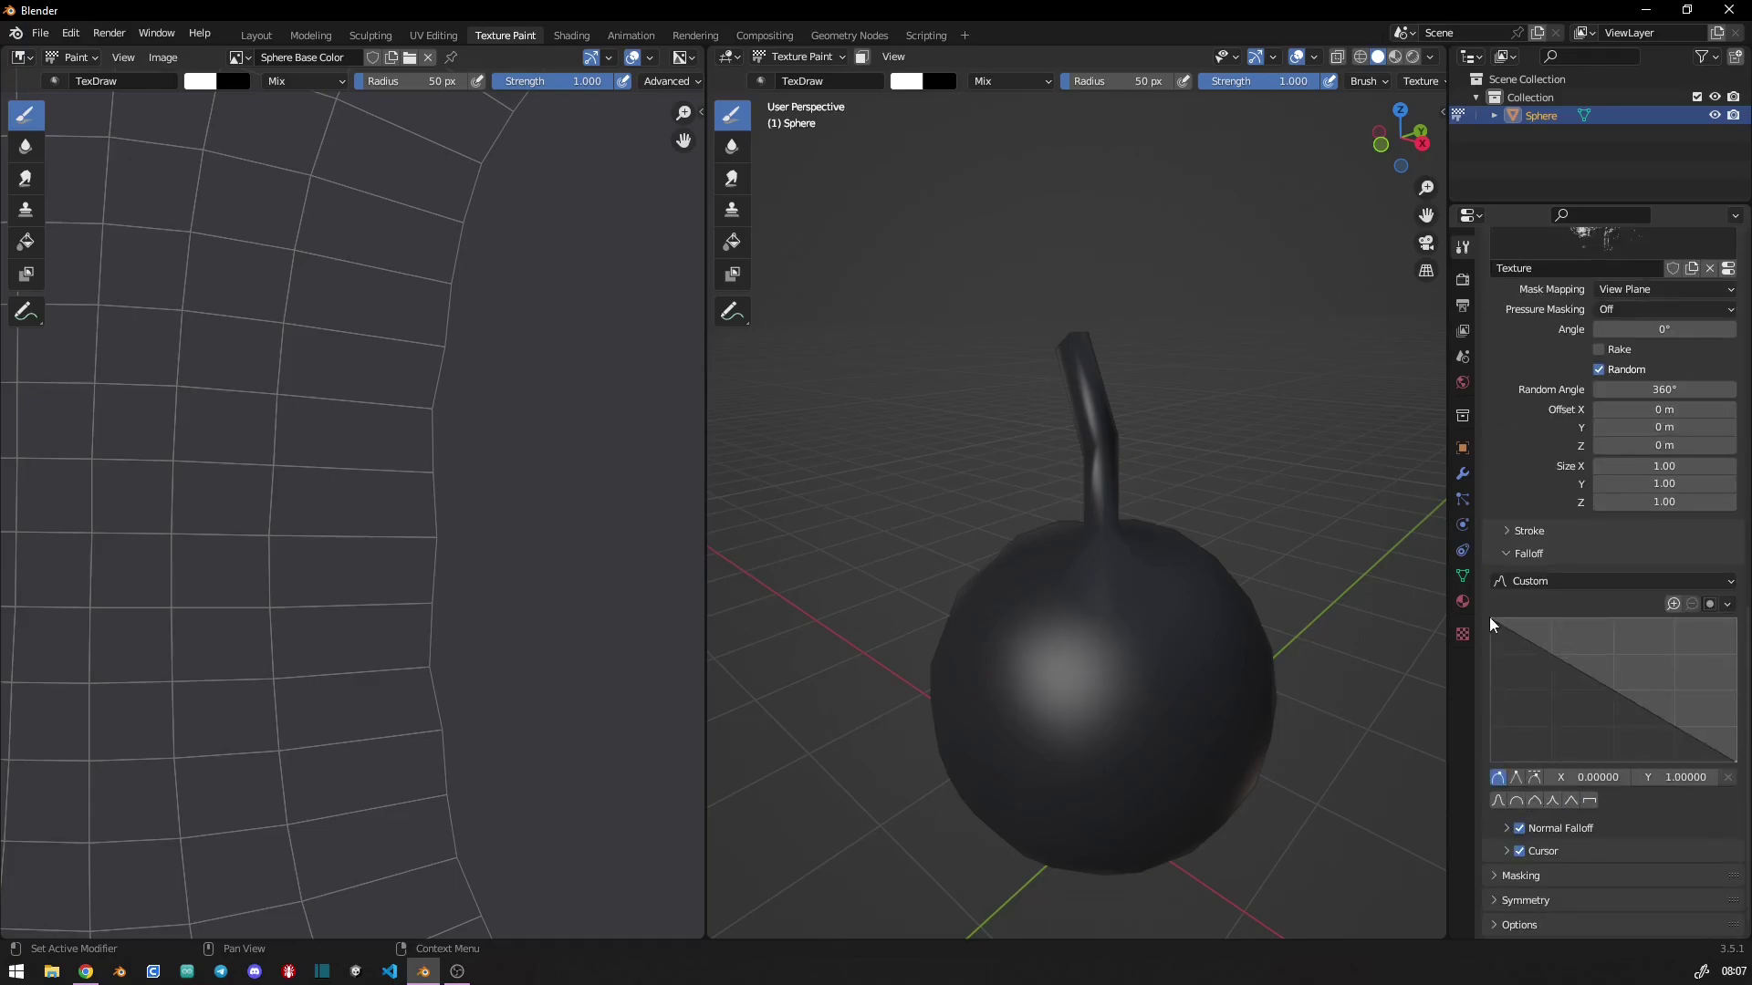
{"action": "scroll", "coordinate": [1538, 655], "scroll_direction": "up", "scroll_amount": 6}
{"action": "scroll", "coordinate": [1562, 418], "scroll_direction": "up", "scroll_amount": 13}
- Rename the brush 'normal' and create a 'hard' variant with a harder falloff curve
{"action": "double_click", "coordinate": [1550, 441]}
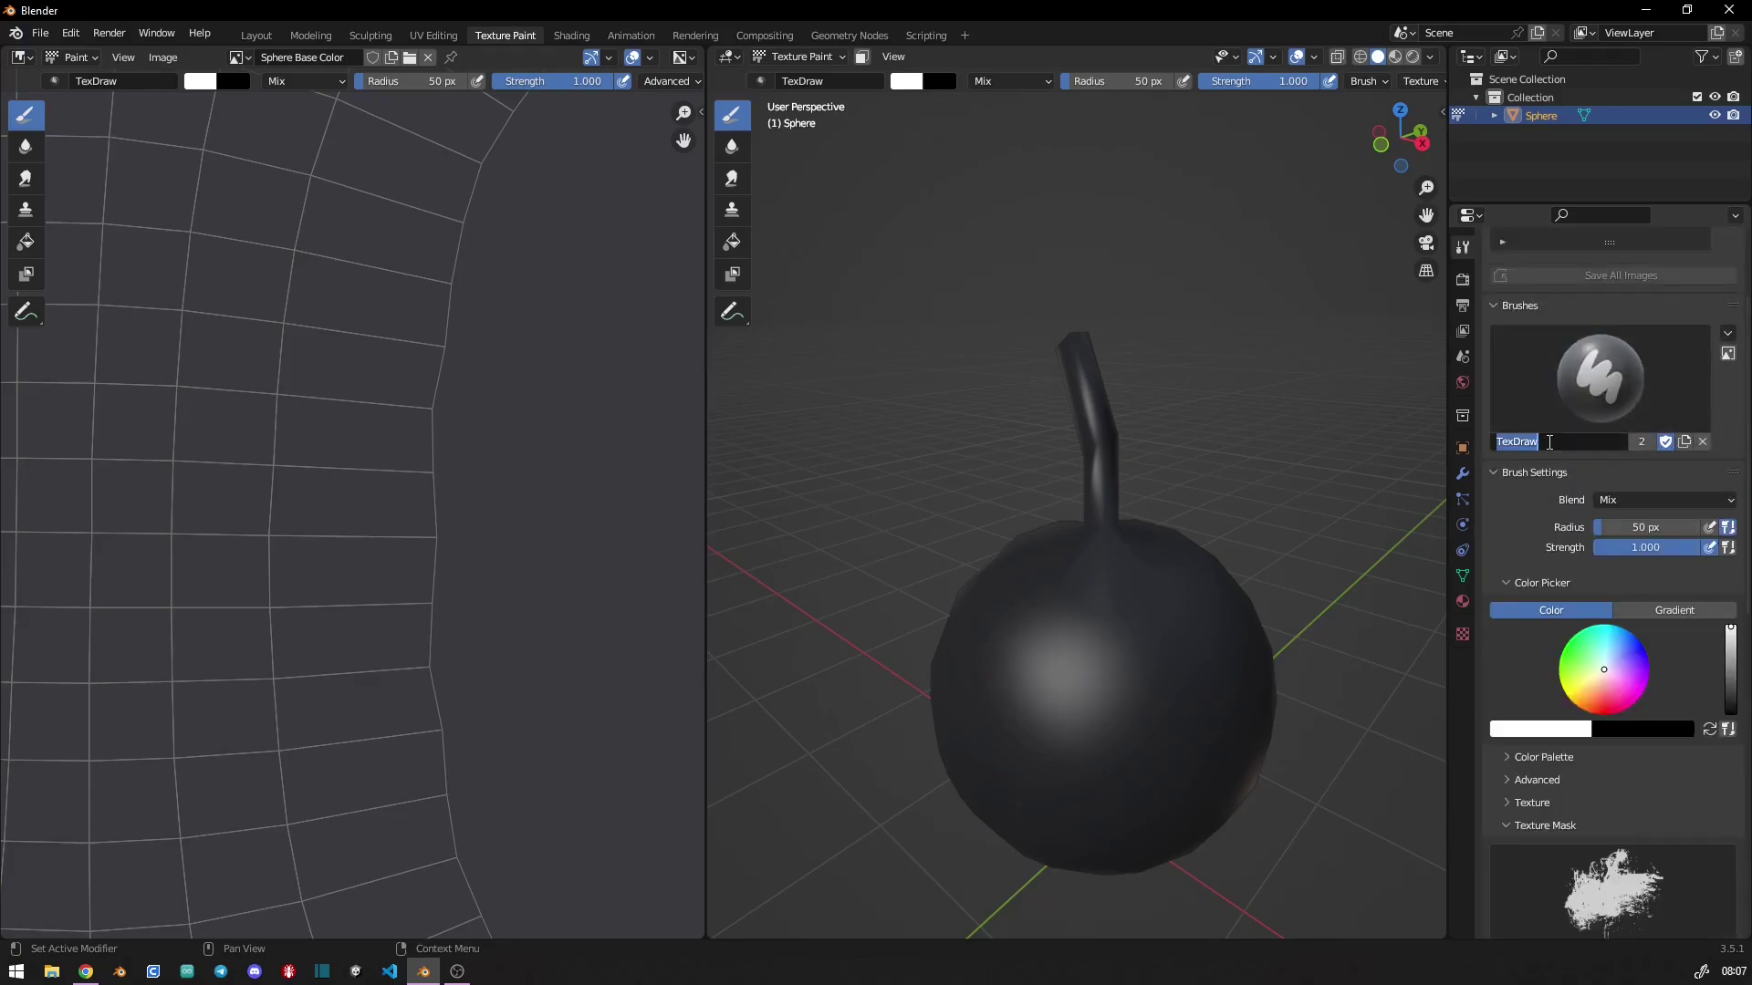
{"action": "key", "text": "Return"}
{"action": "double_click", "coordinate": [1558, 442]}
{"action": "scroll", "coordinate": [1548, 438], "scroll_direction": "down", "scroll_amount": 7}
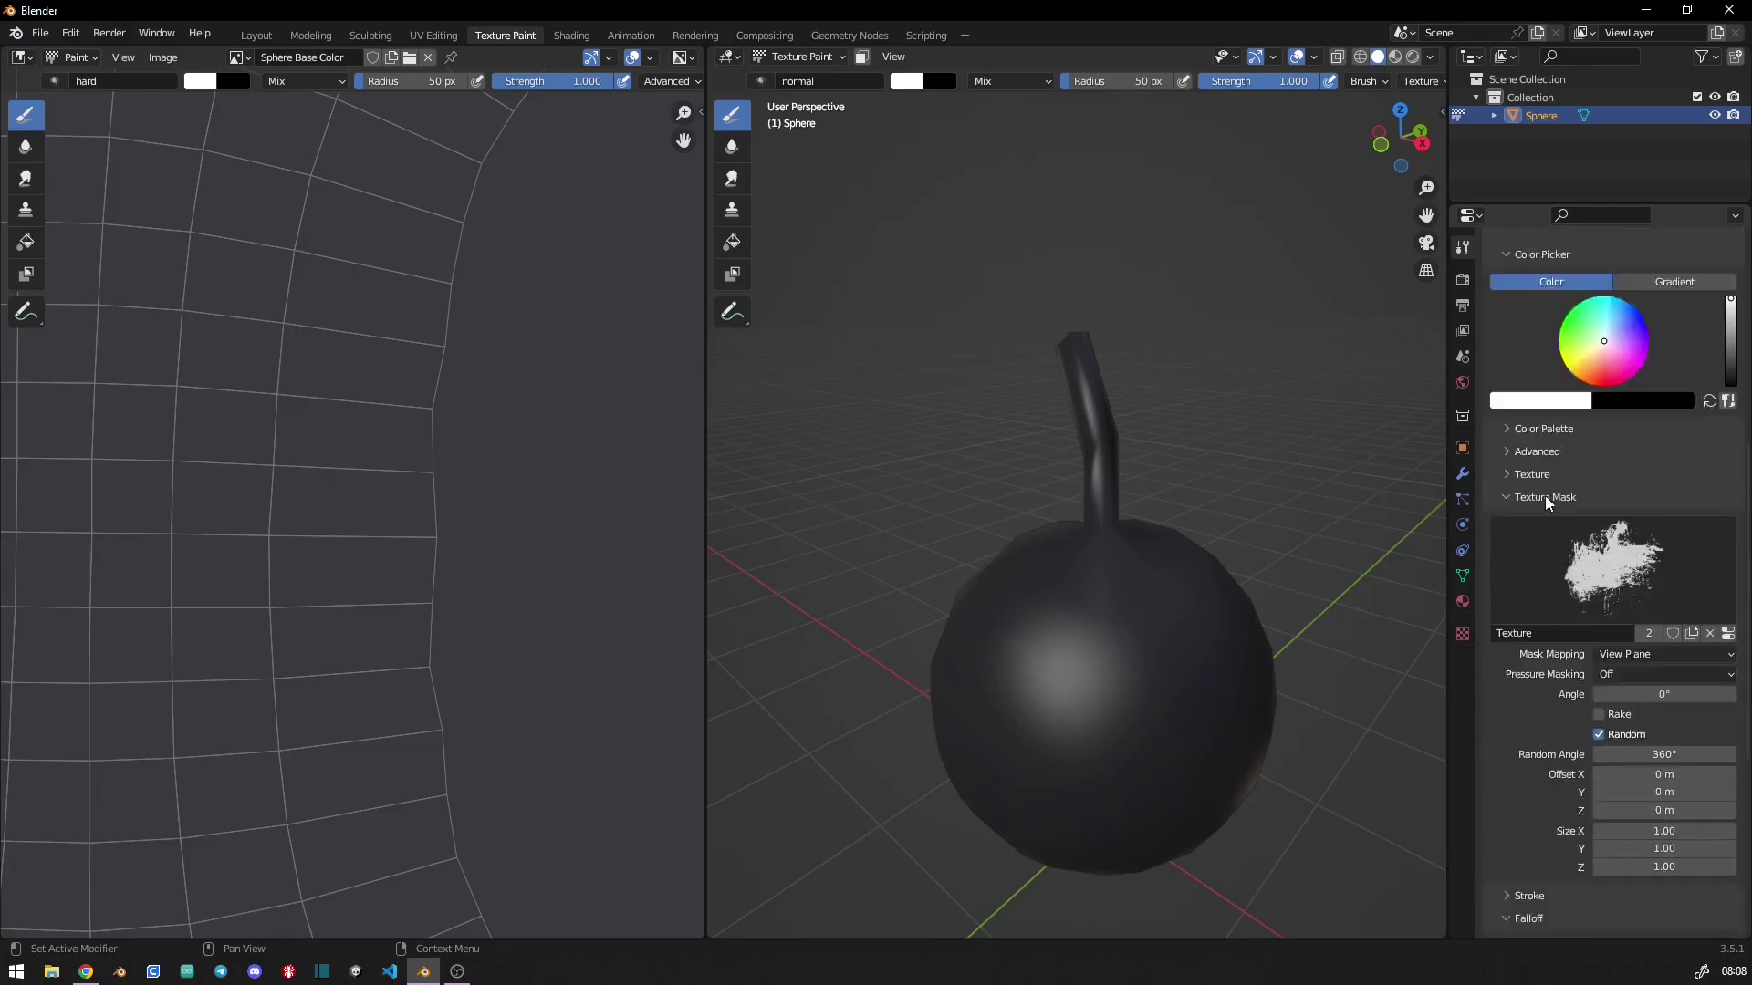
{"action": "scroll", "coordinate": [1522, 649], "scroll_direction": "down", "scroll_amount": 7}
{"action": "left_click_drag", "start_coordinate": [1491, 655], "coordinate": [1710, 656]}
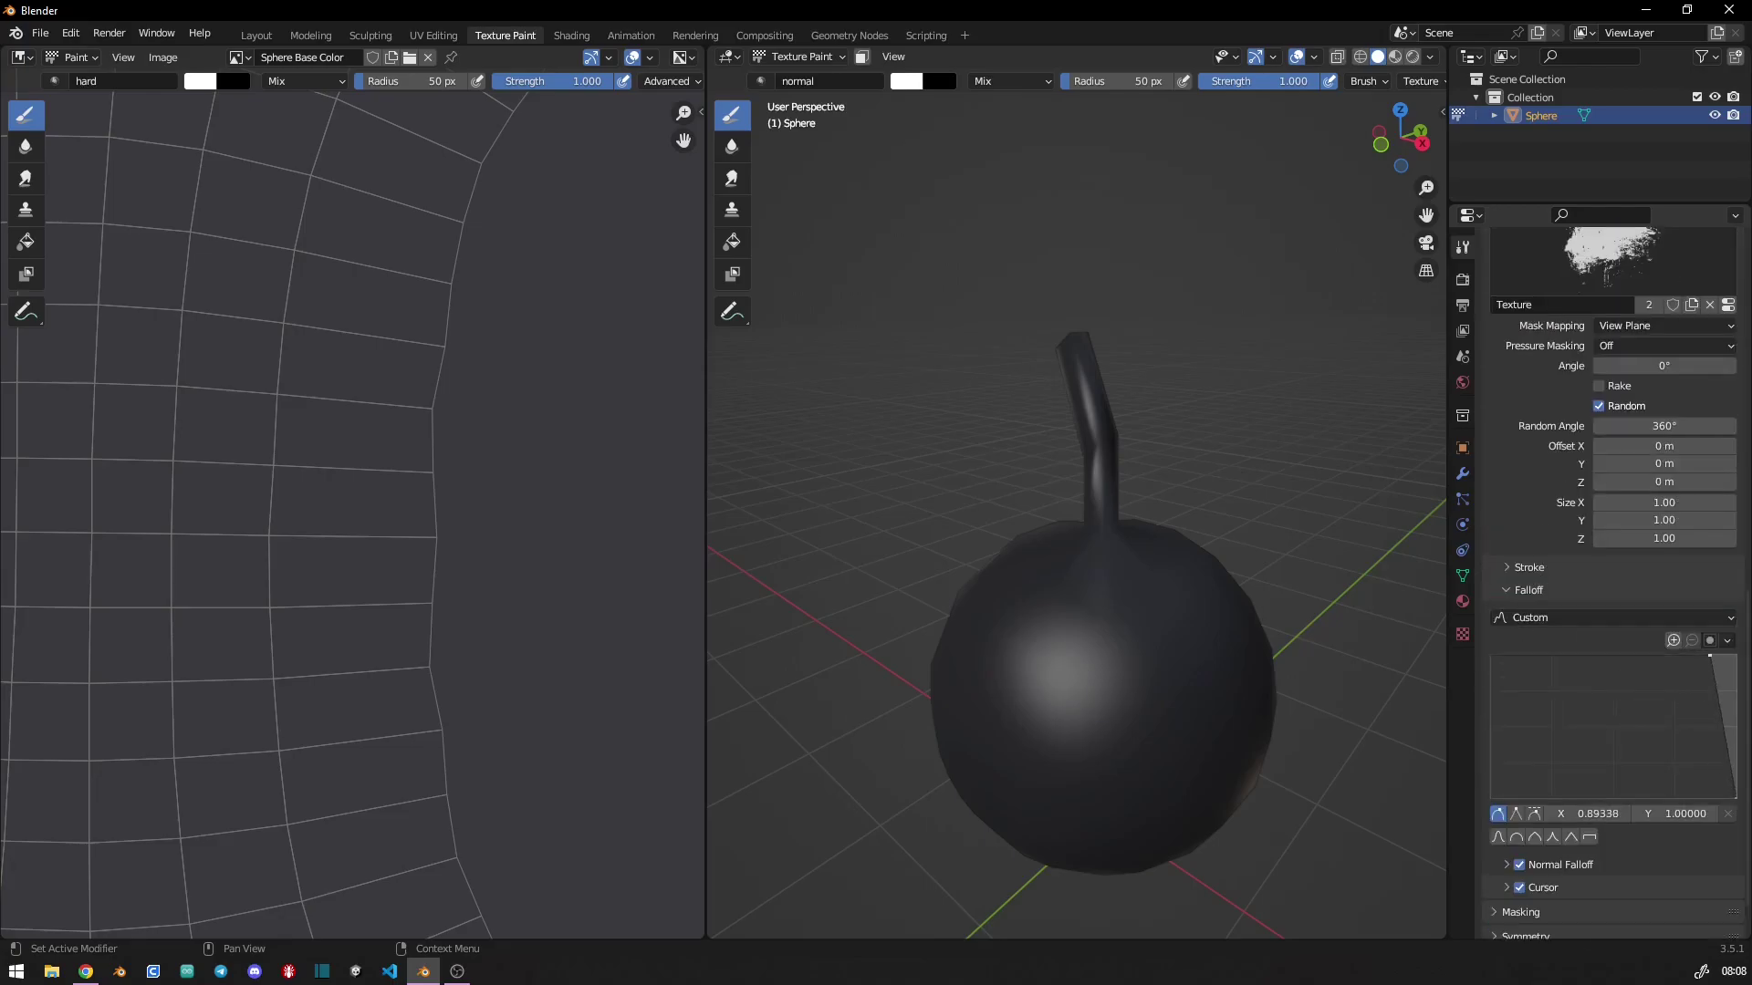
{"action": "scroll", "coordinate": [1625, 620], "scroll_direction": "up", "scroll_amount": 8}
{"action": "scroll", "coordinate": [1551, 566], "scroll_direction": "up", "scroll_amount": 7}
- Create a 'soft' brush variant with a lowered, softer falloff curve
{"action": "double_click", "coordinate": [1536, 550]}
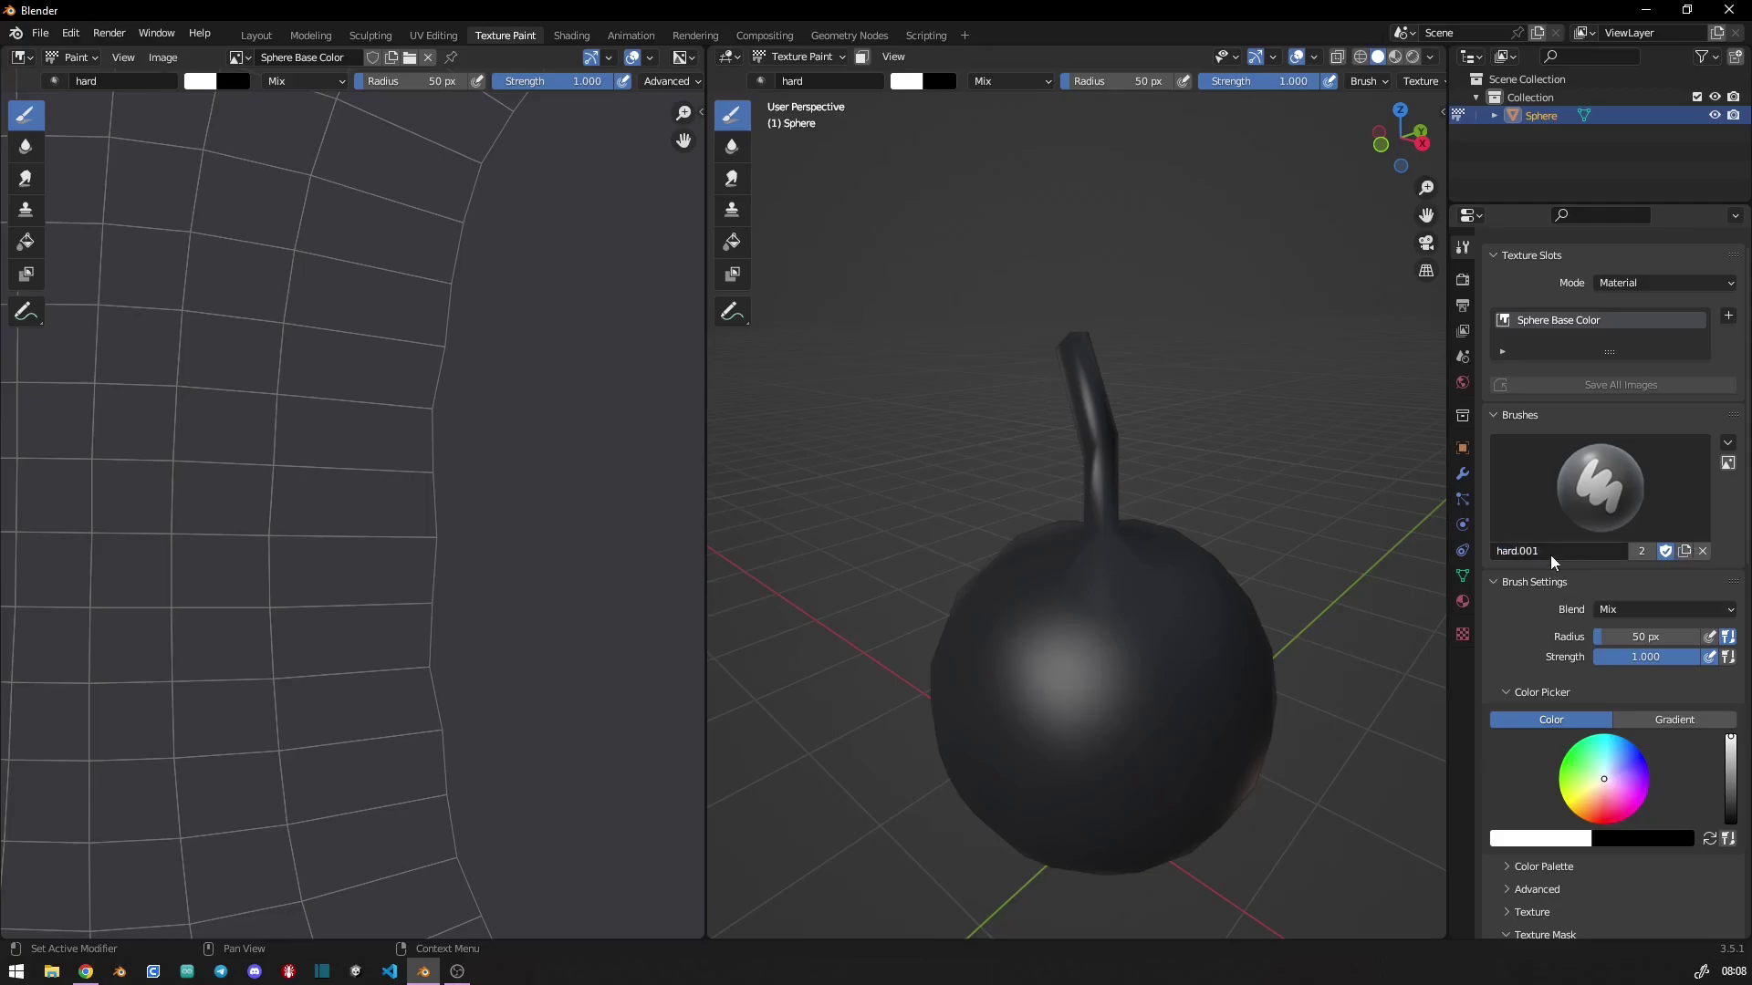
{"action": "double_click", "coordinate": [1552, 553]}
{"action": "type", "text": "soft"}
{"action": "key", "text": "Return"}
{"action": "scroll", "coordinate": [1551, 554], "scroll_direction": "down", "scroll_amount": 8}
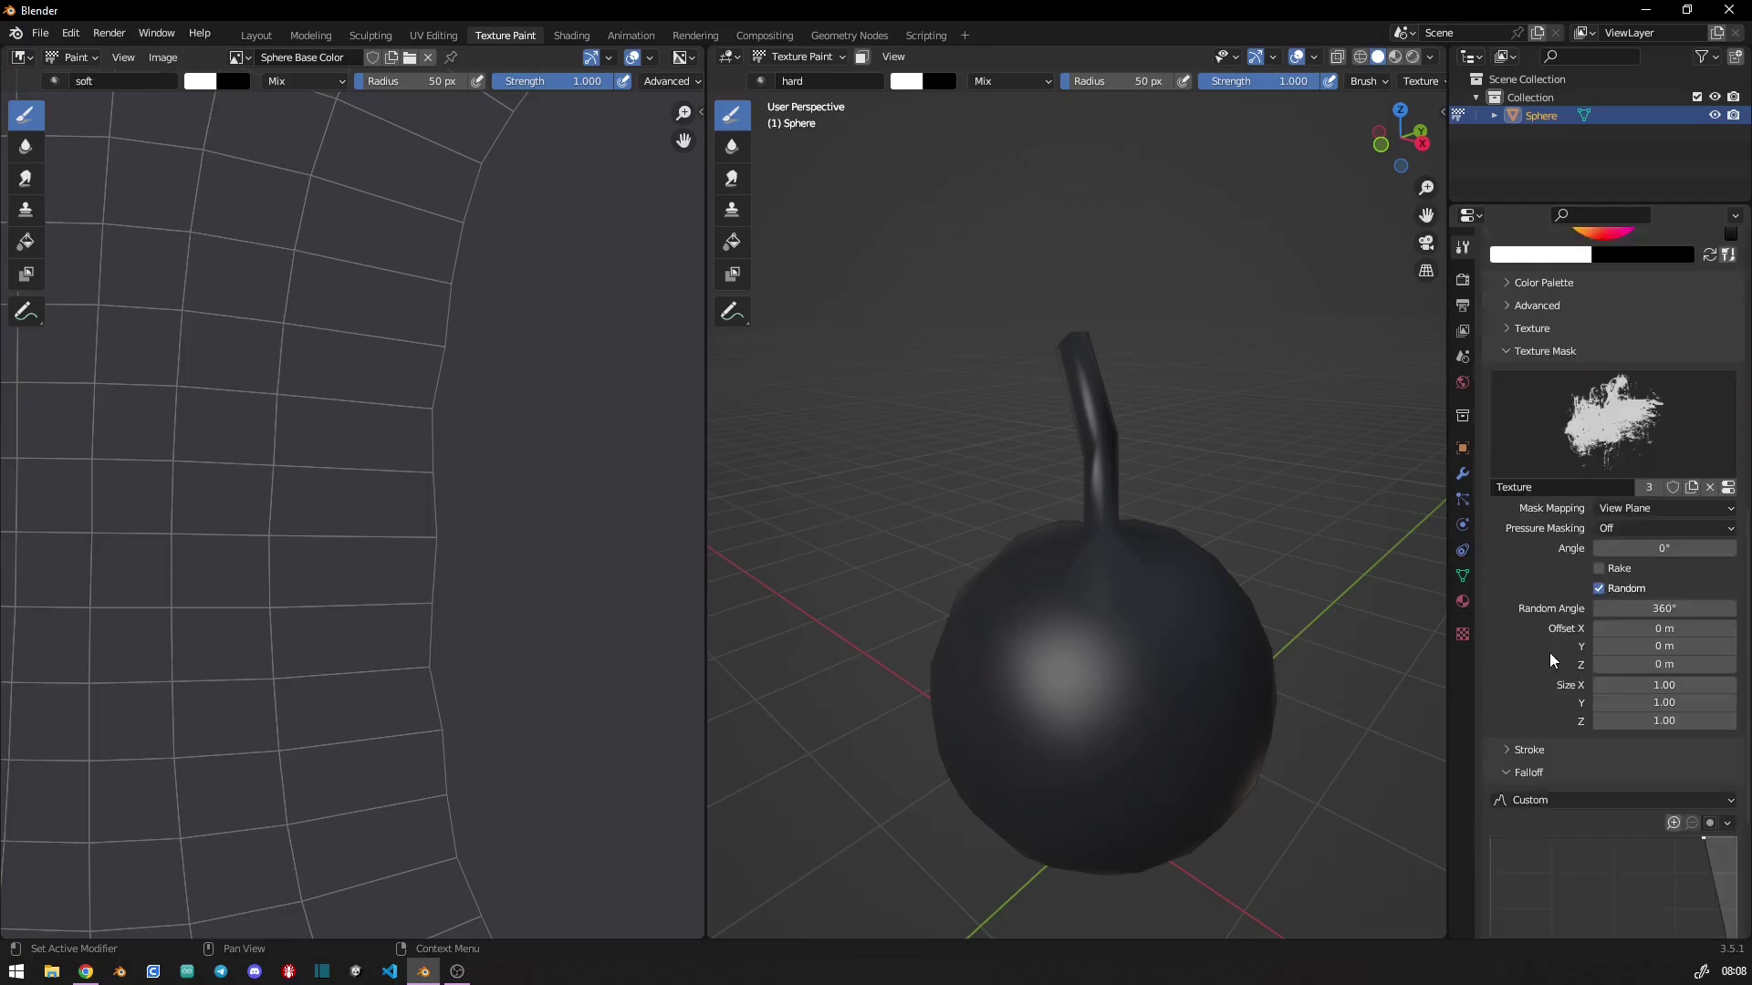
{"action": "scroll", "coordinate": [1551, 555], "scroll_direction": "down", "scroll_amount": 6}
{"action": "left_click_drag", "start_coordinate": [1588, 752], "coordinate": [1490, 778]}
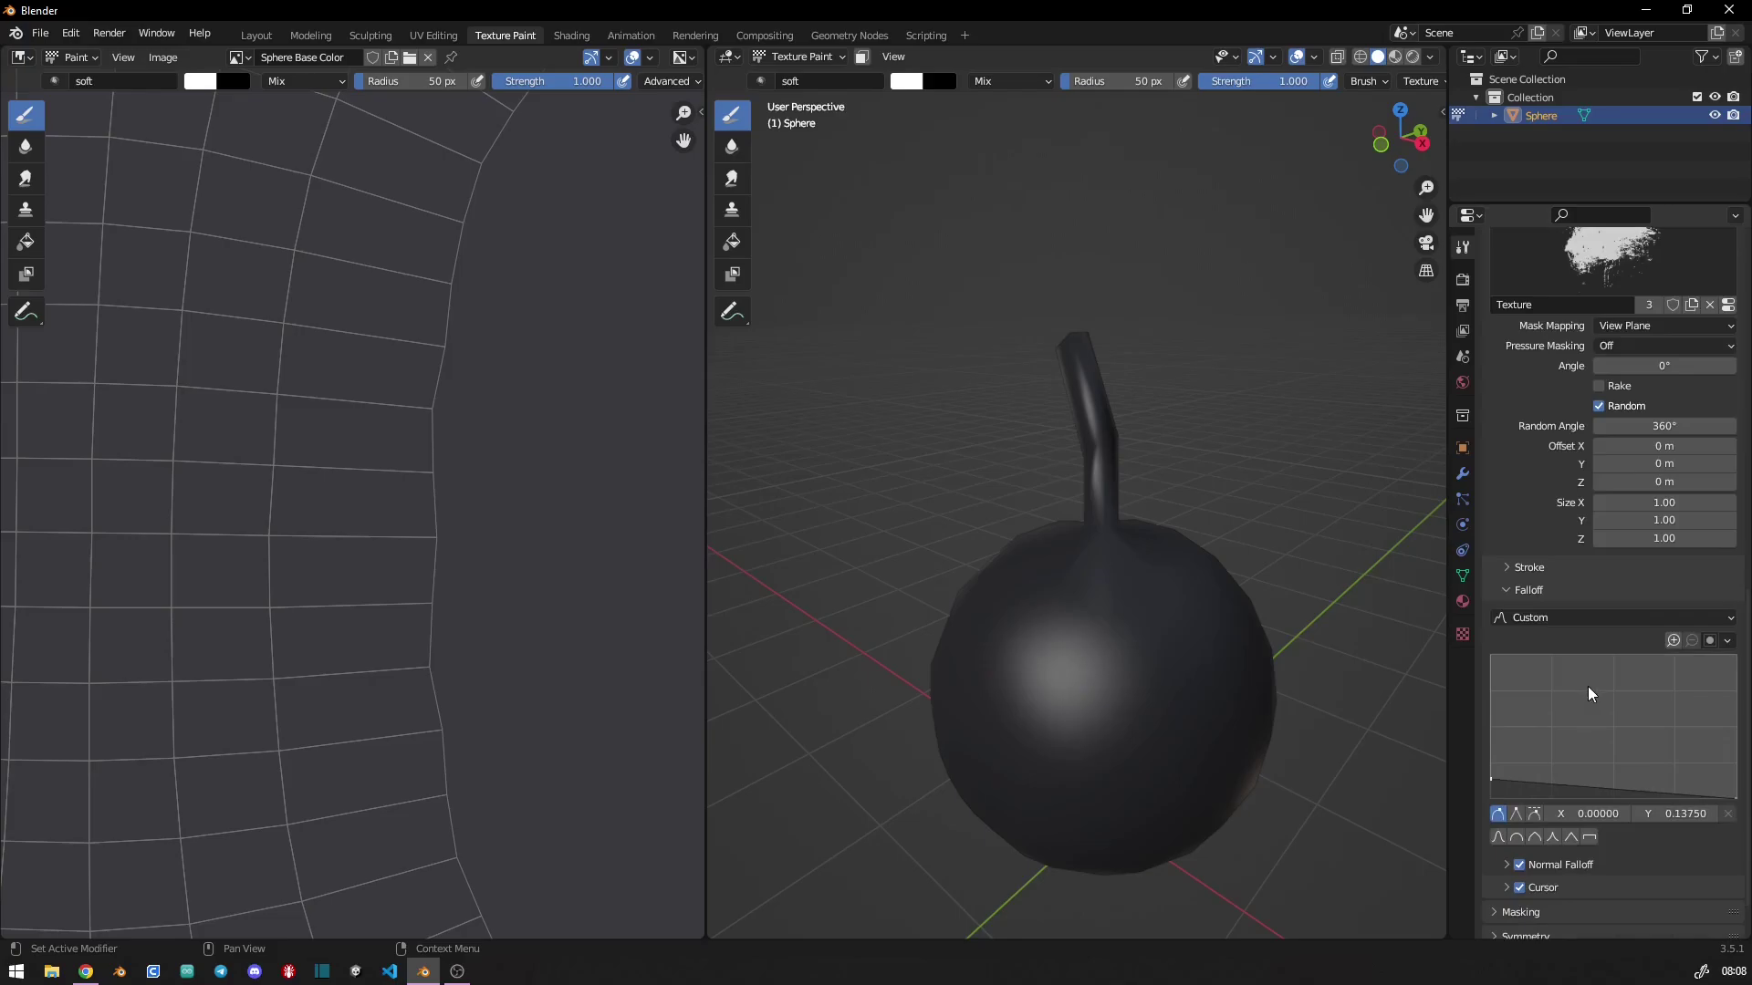
{"action": "scroll", "coordinate": [1589, 694], "scroll_direction": "up", "scroll_amount": 10}
{"action": "scroll", "coordinate": [1606, 548], "scroll_direction": "up", "scroll_amount": 3}
- Select the 'normal' brush and bring up its falloff presets
{"action": "left_click", "coordinate": [1606, 529]}
{"action": "left_click", "coordinate": [1232, 615]}
{"action": "scroll", "coordinate": [1603, 586], "scroll_direction": "down", "scroll_amount": 3}
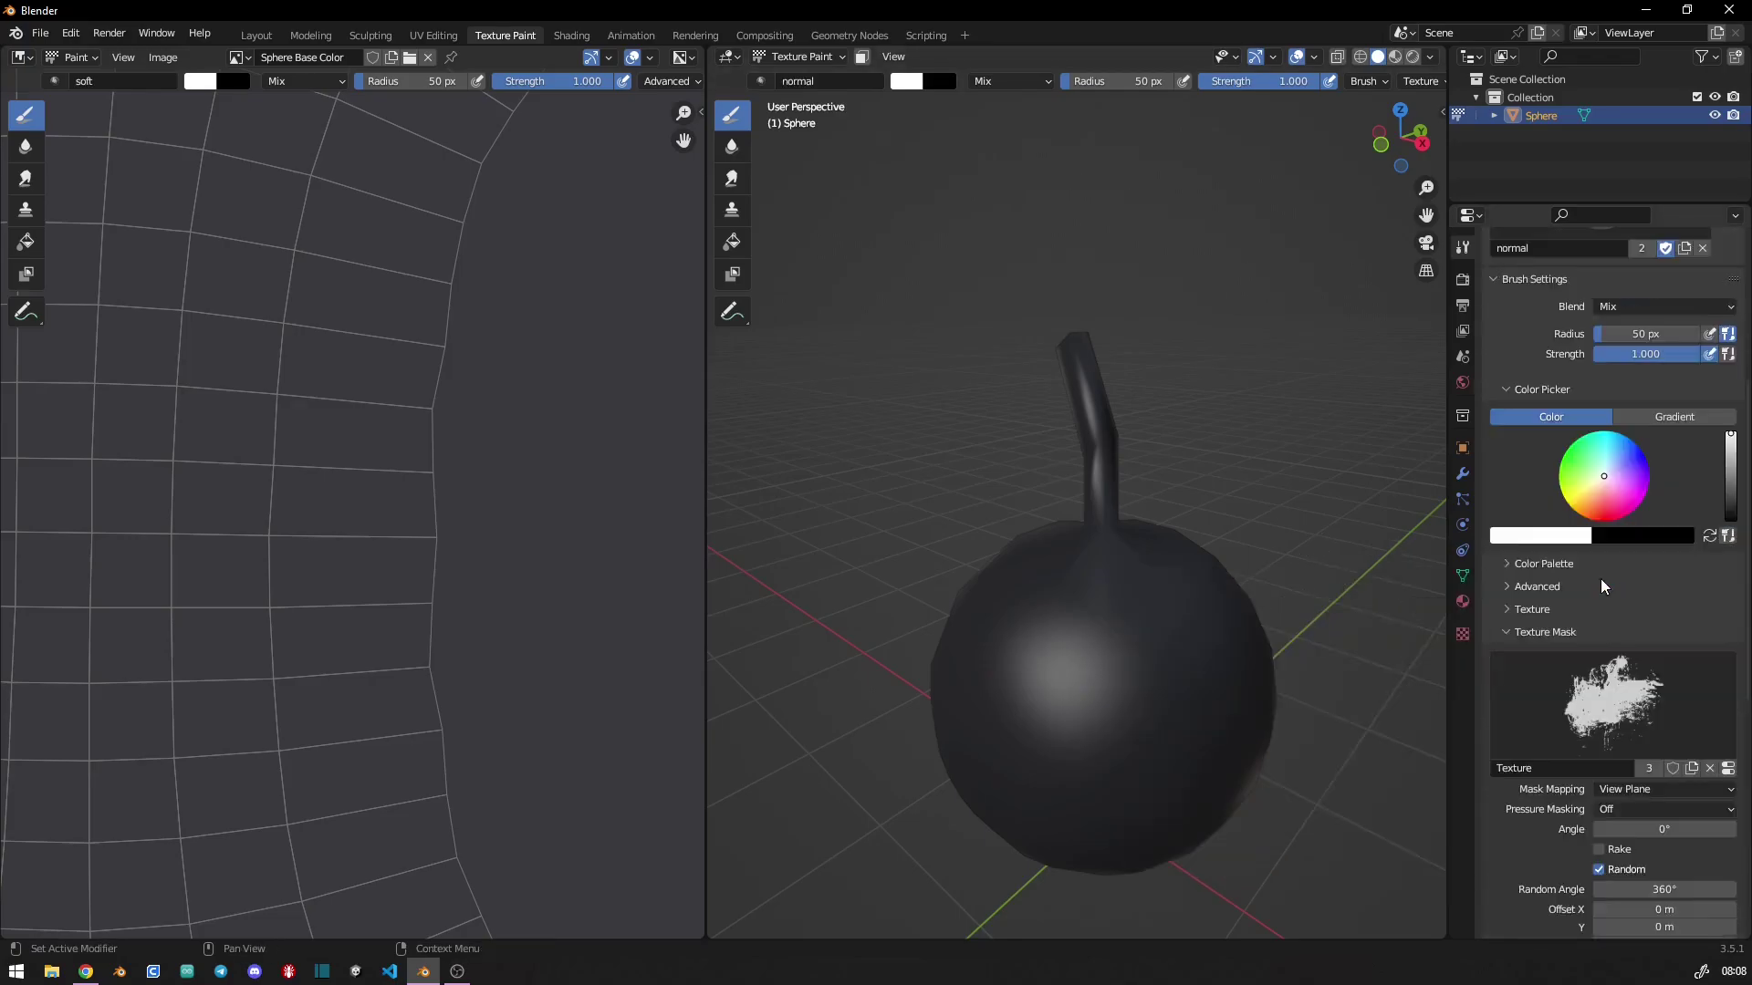
{"action": "scroll", "coordinate": [1570, 594], "scroll_direction": "down", "scroll_amount": 5}
{"action": "scroll", "coordinate": [1519, 606], "scroll_direction": "down", "scroll_amount": 3}
{"action": "left_click", "coordinate": [1542, 730]}
- Set the normal brush's falloff to Constant
{"action": "left_click", "coordinate": [1545, 771]}
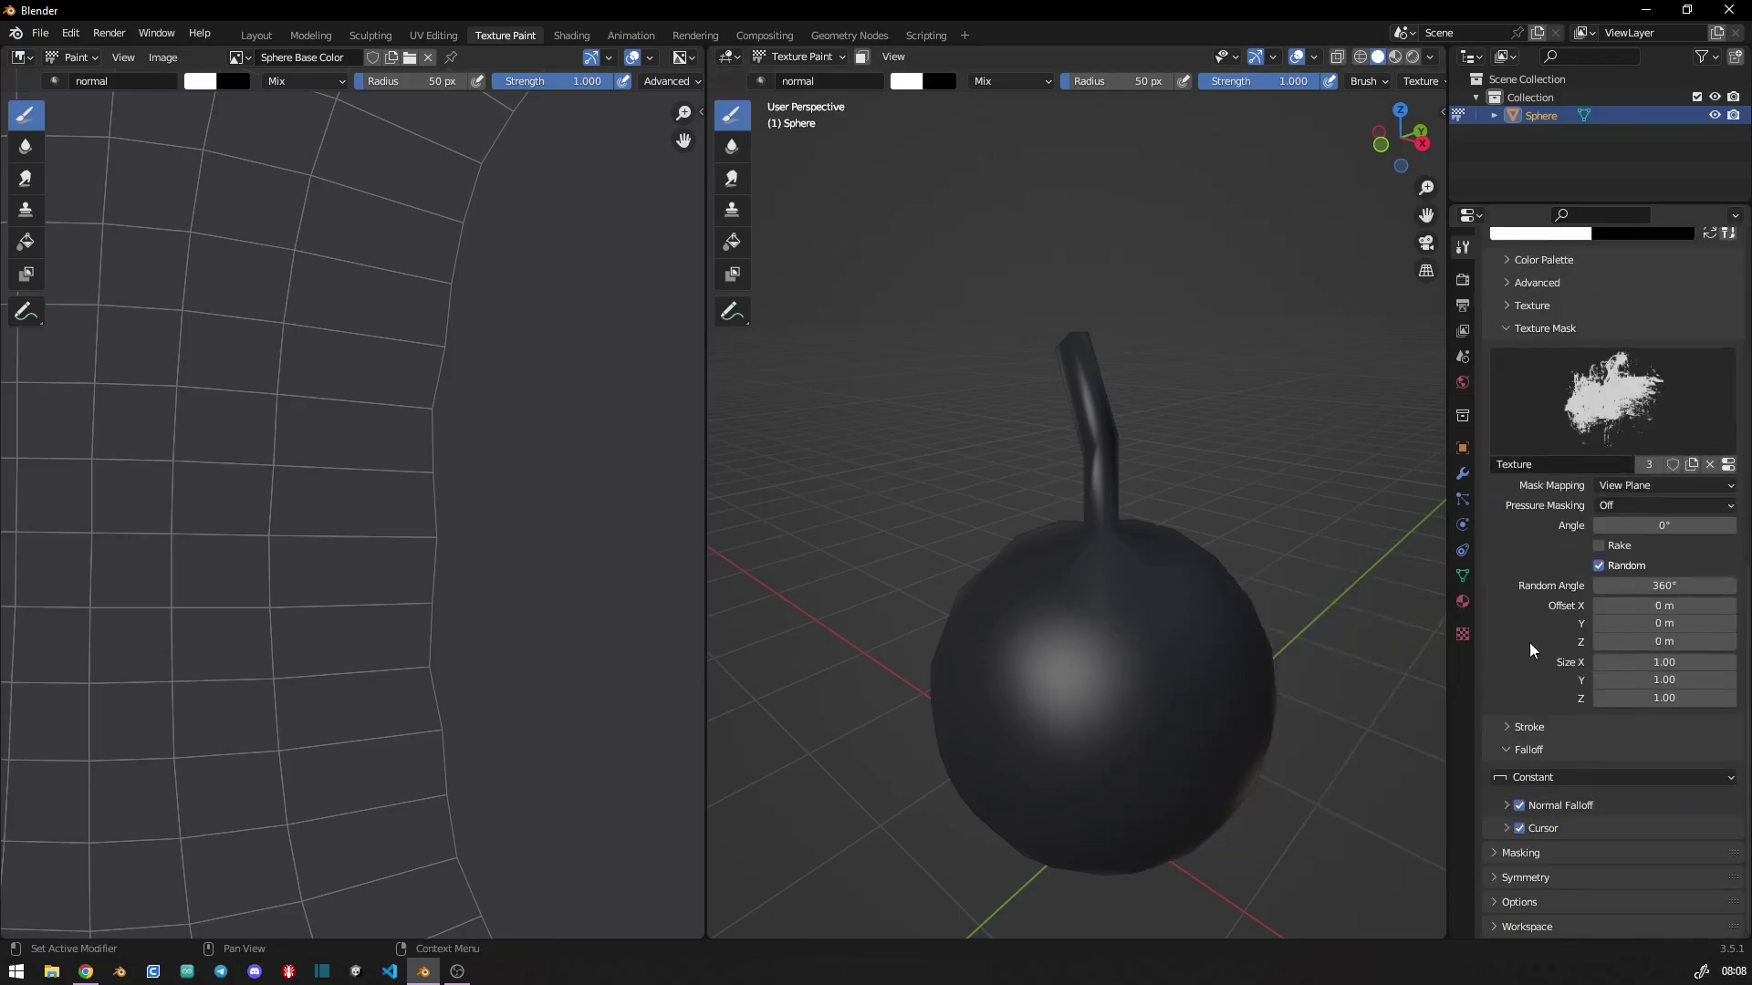
{"action": "scroll", "coordinate": [1530, 650], "scroll_direction": "up", "scroll_amount": 8}
{"action": "scroll", "coordinate": [1529, 643], "scroll_direction": "up", "scroll_amount": 5}
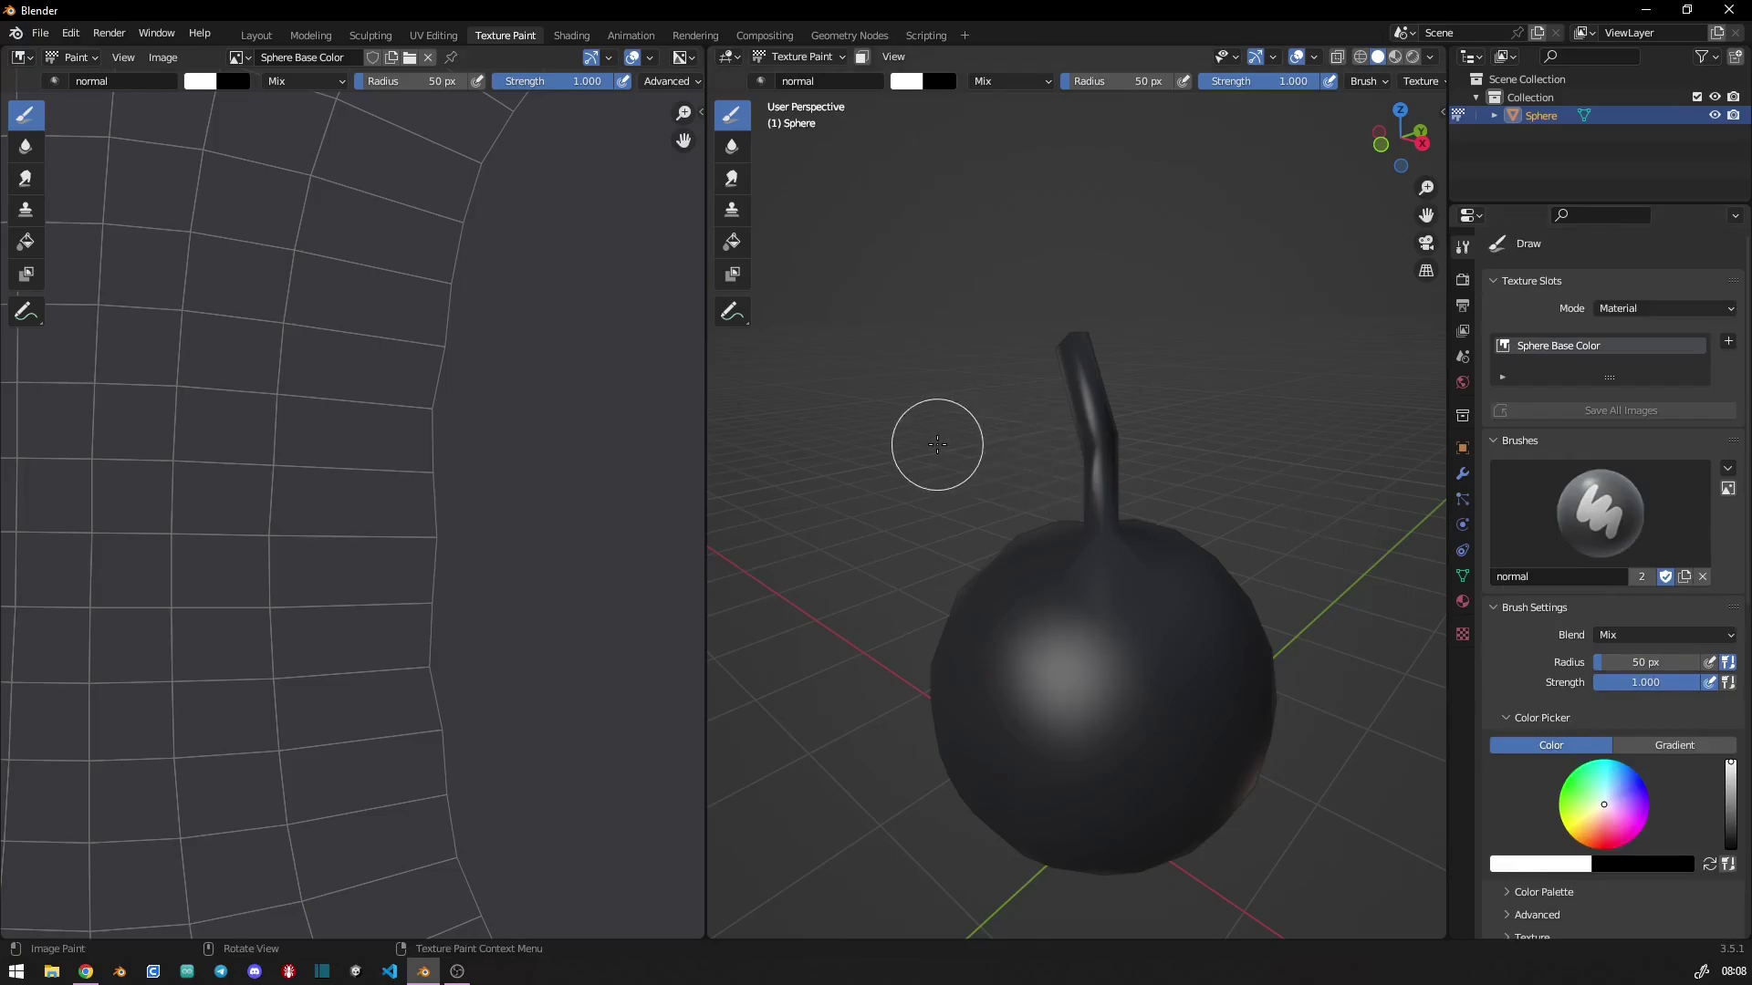
- Widen the 3D view and zoom the image panel out to the full UV layout
{"action": "middle_click_drag", "start_coordinate": [1186, 593], "coordinate": [917, 606]}
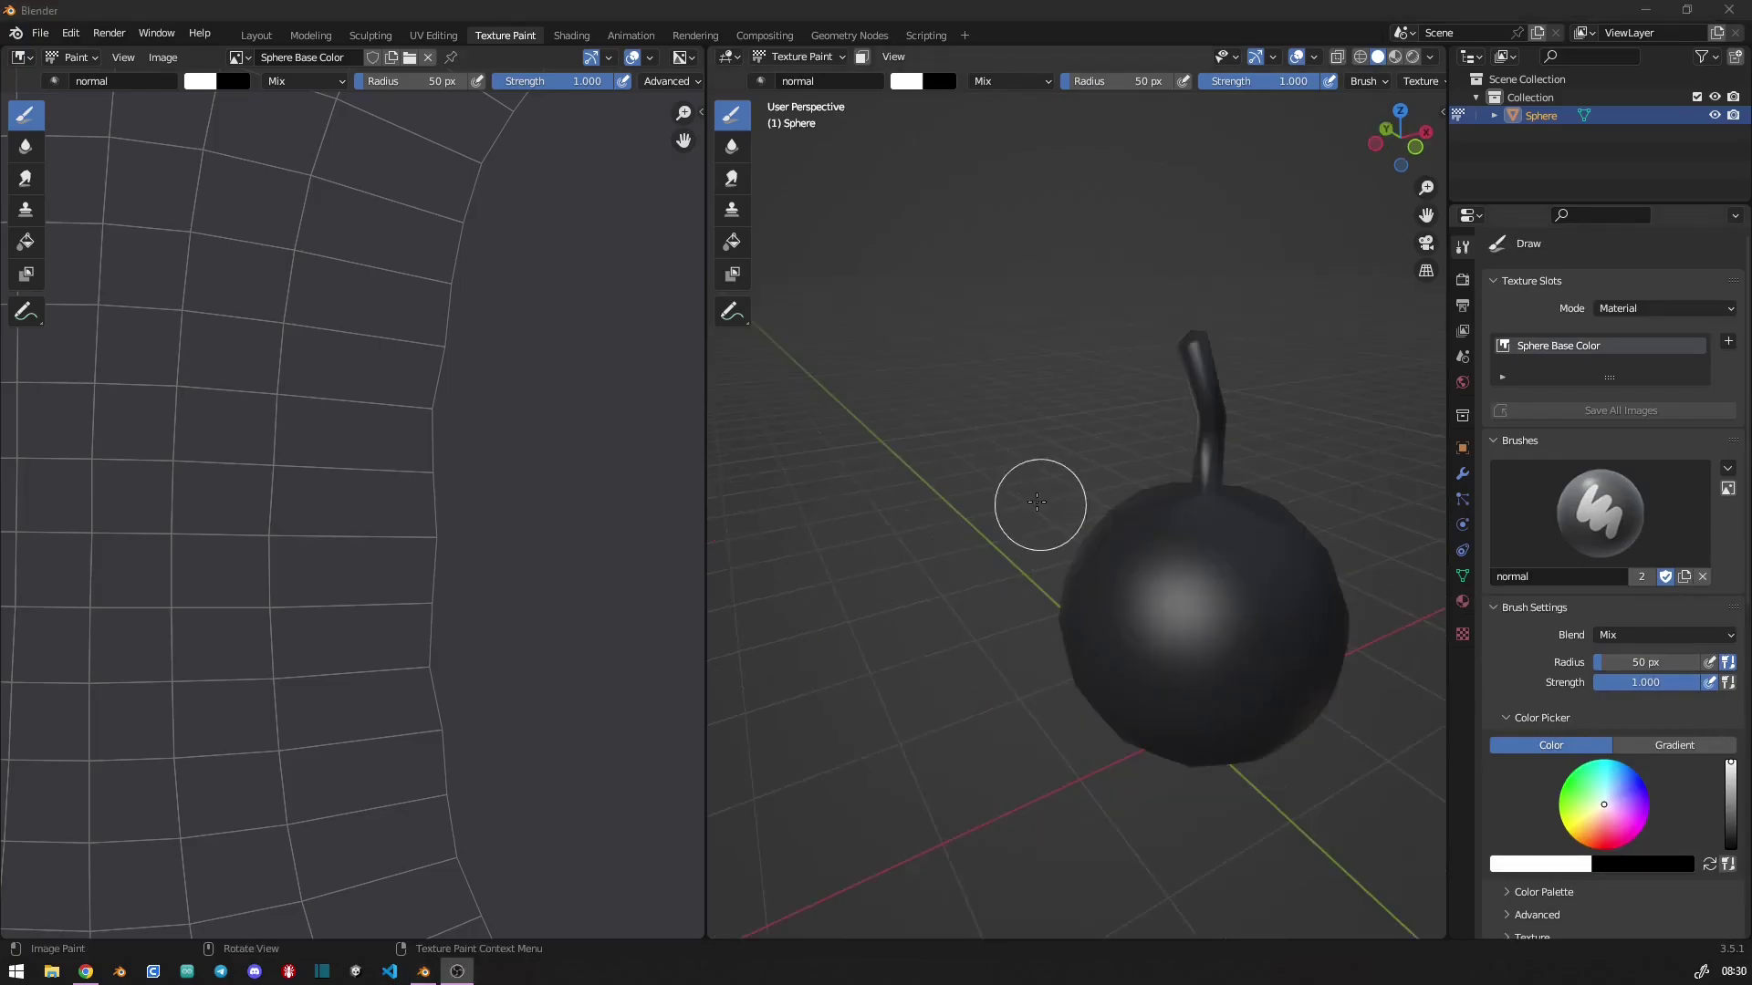
{"action": "mouse_move", "coordinate": [1041, 509]}
{"action": "middle_mouse_down"}
{"action": "mouse_move", "coordinate": [1038, 494]}
{"action": "mouse_move", "coordinate": [1028, 520]}
{"action": "middle_mouse_up"}
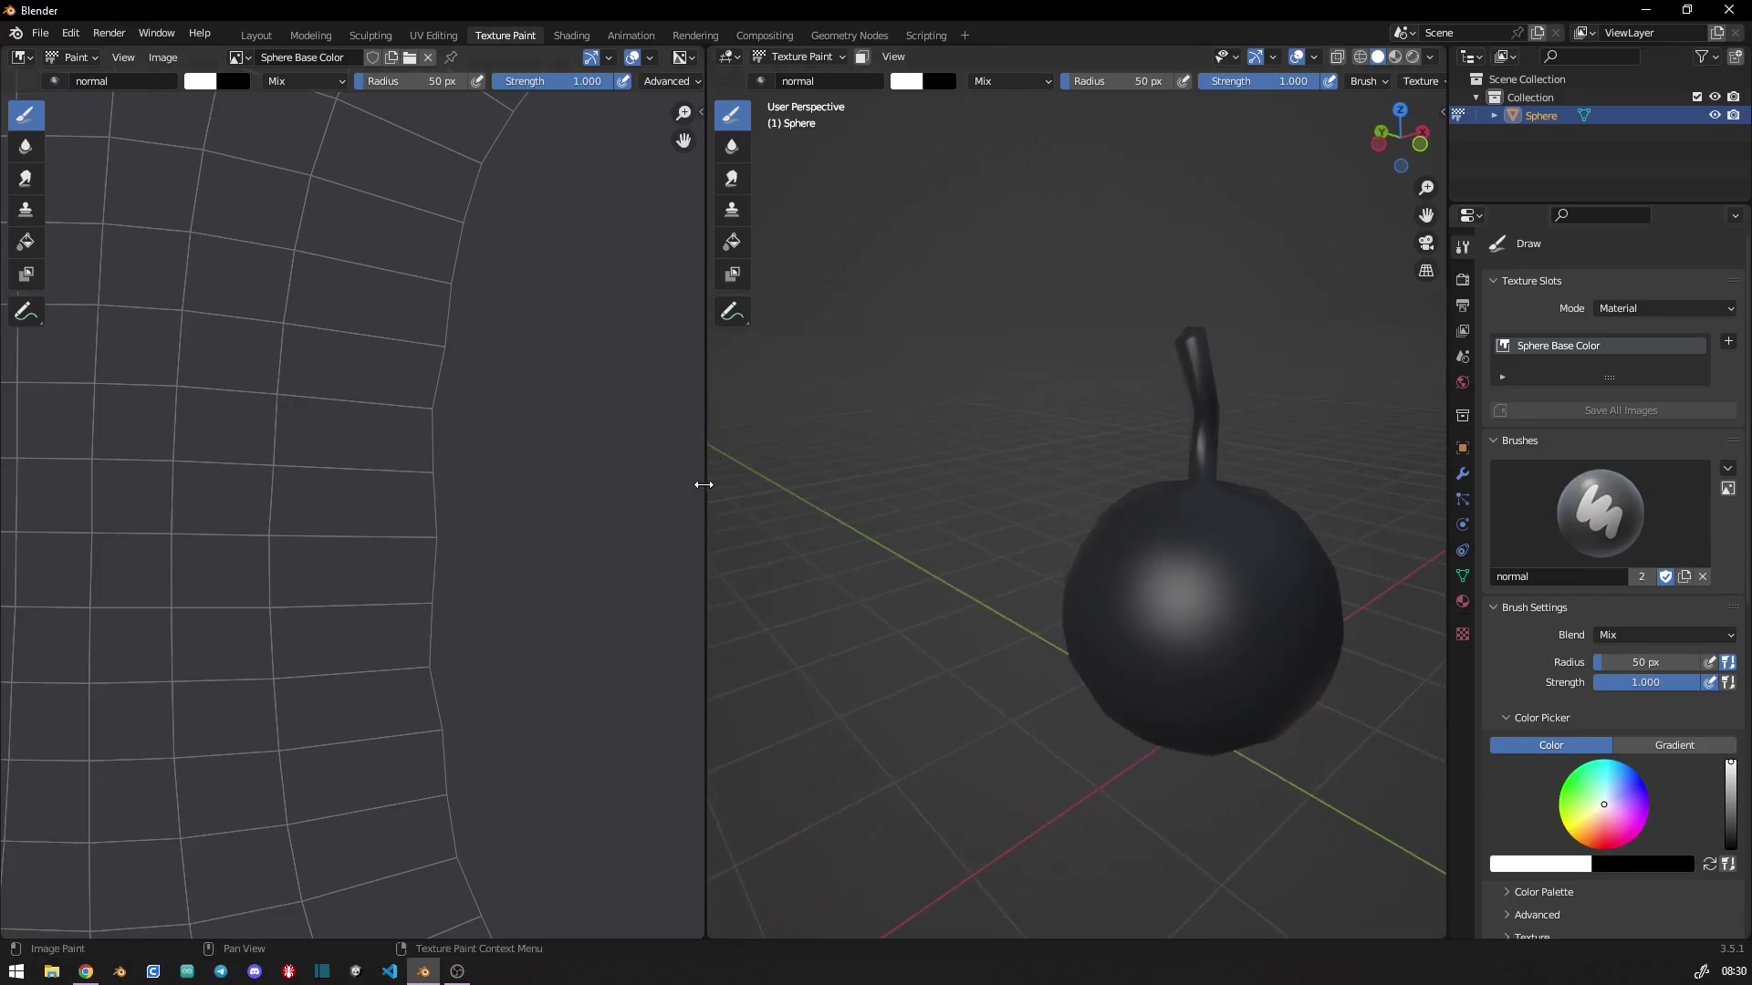
{"action": "left_click_drag", "start_coordinate": [703, 484], "coordinate": [260, 484]}
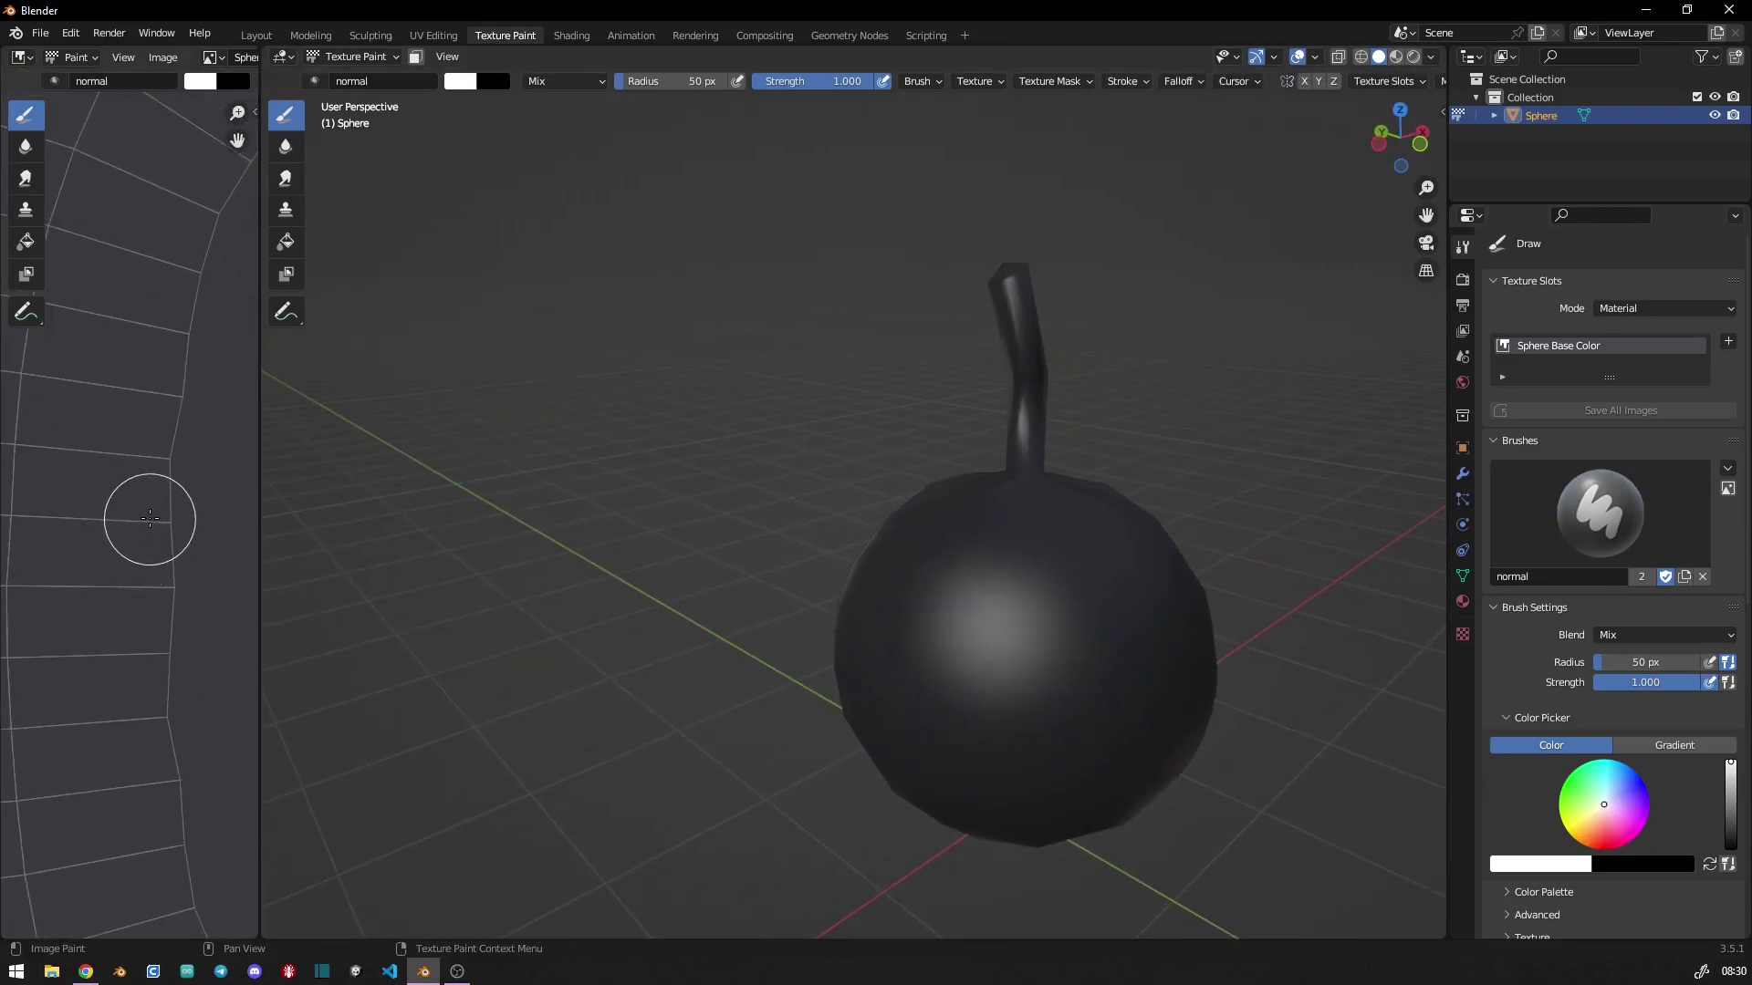
{"action": "middle_click_drag", "start_coordinate": [150, 519], "coordinate": [156, 680], "text": "ctrl"}
- Make the brush white at 3 px radius and paint a thin line around the stem base
{"action": "middle_click_drag", "start_coordinate": [882, 496], "coordinate": [785, 511]}
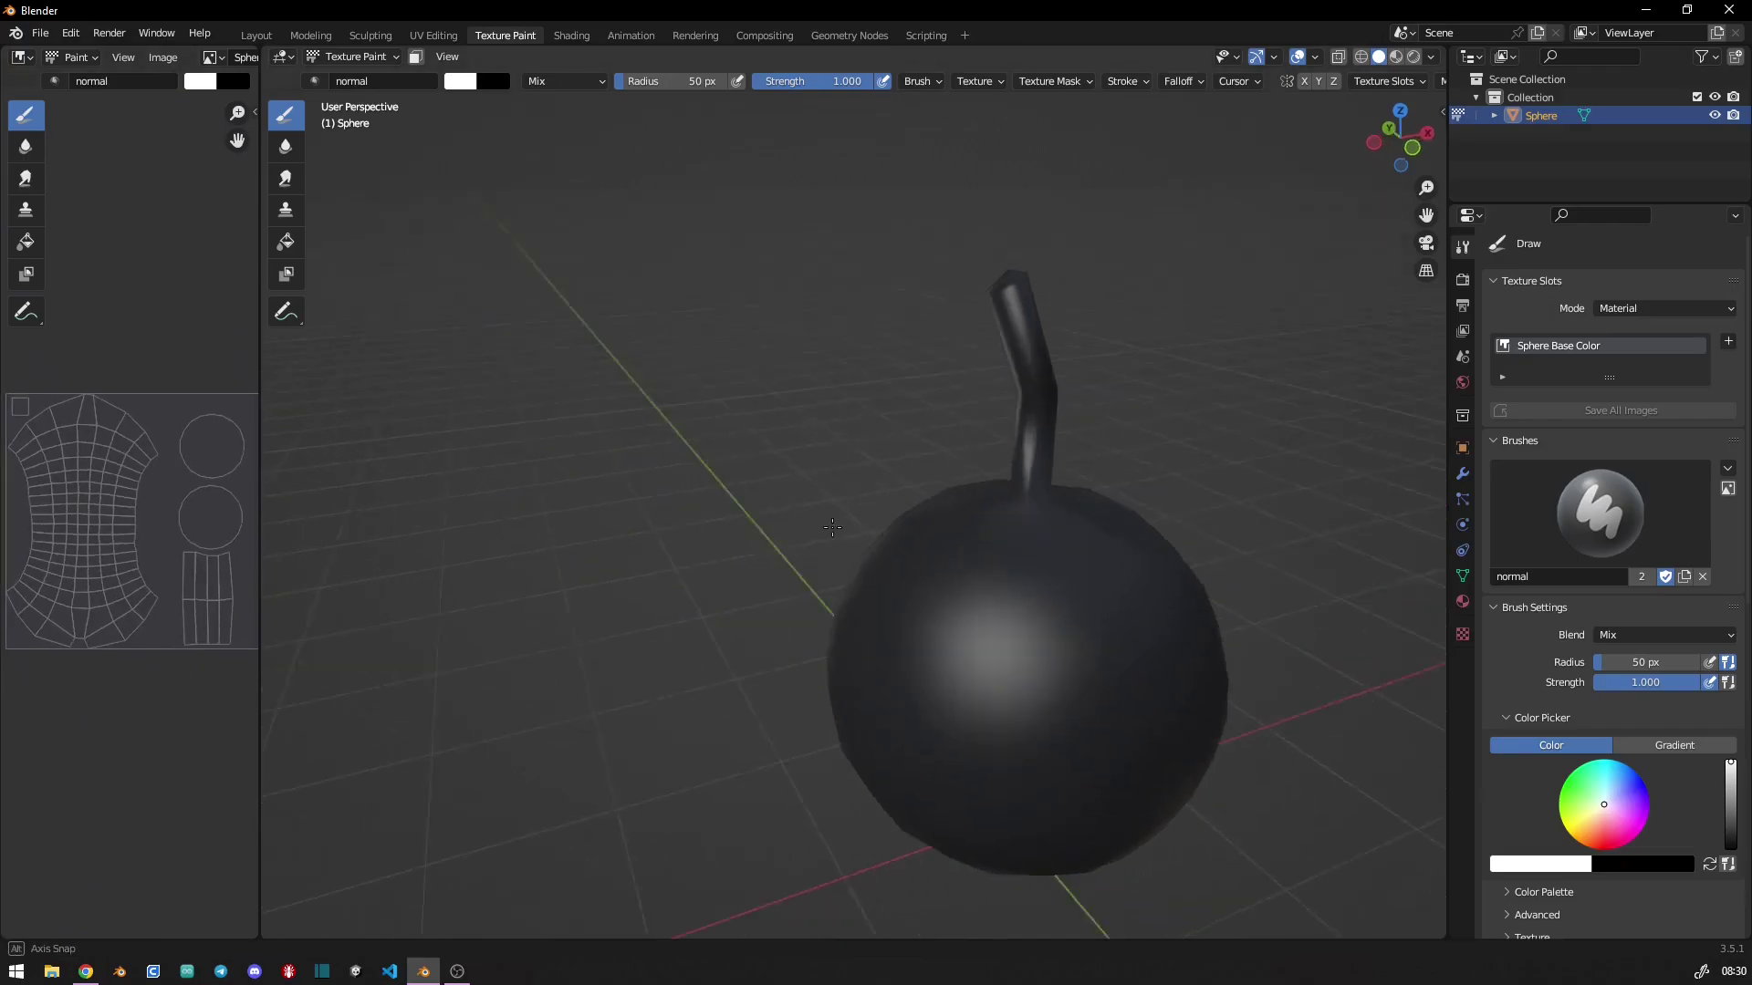
{"action": "right_click", "coordinate": [748, 529]}
{"action": "key", "text": "s"}
{"action": "right_click", "coordinate": [748, 522]}
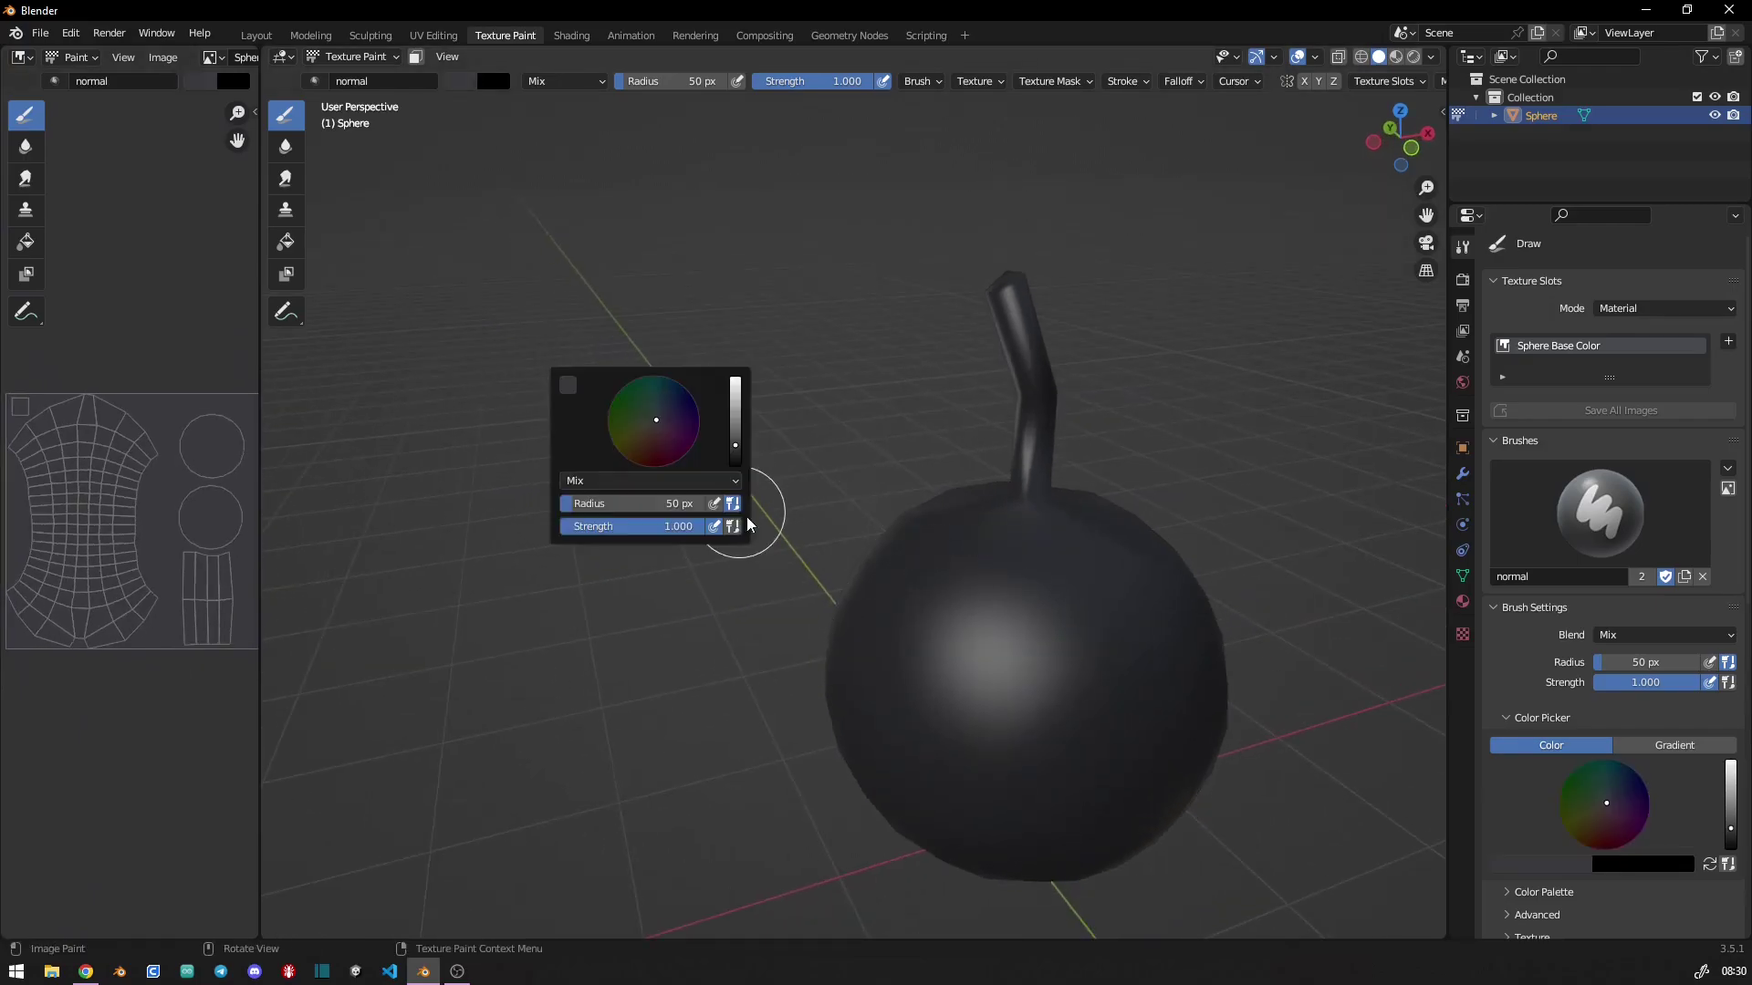
{"action": "left_click_drag", "start_coordinate": [739, 449], "coordinate": [736, 380]}
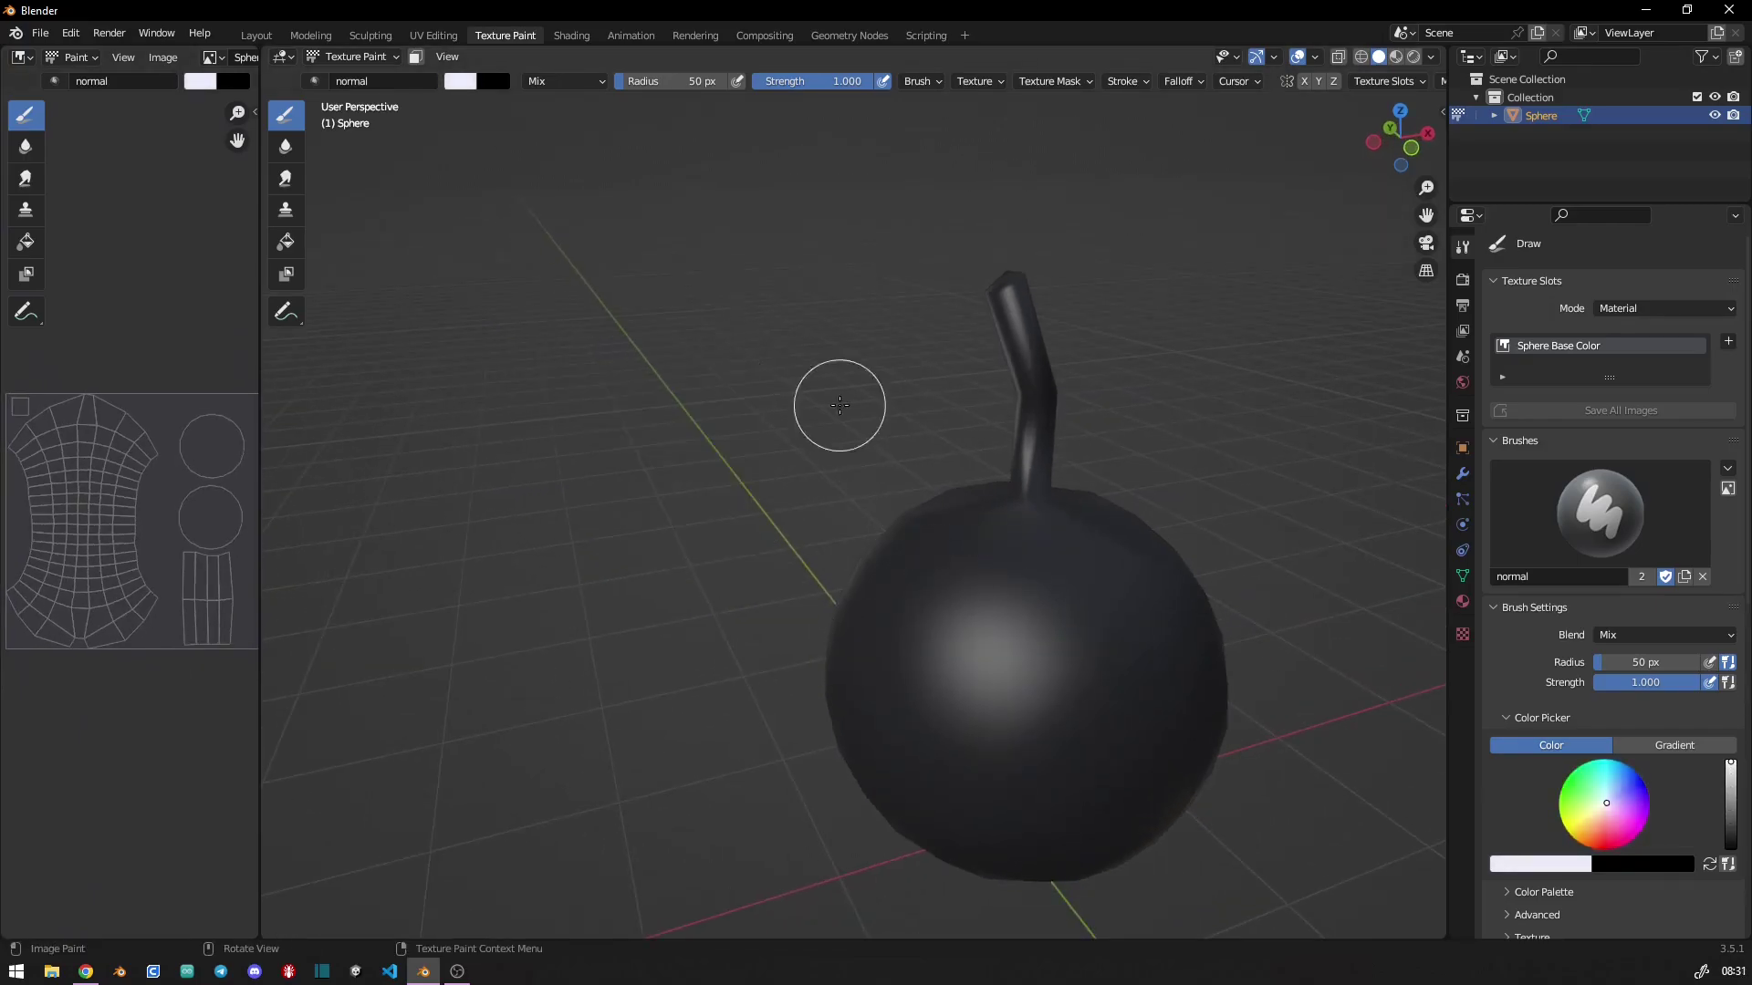
{"action": "key", "text": "s"}
{"action": "key", "text": "s"}
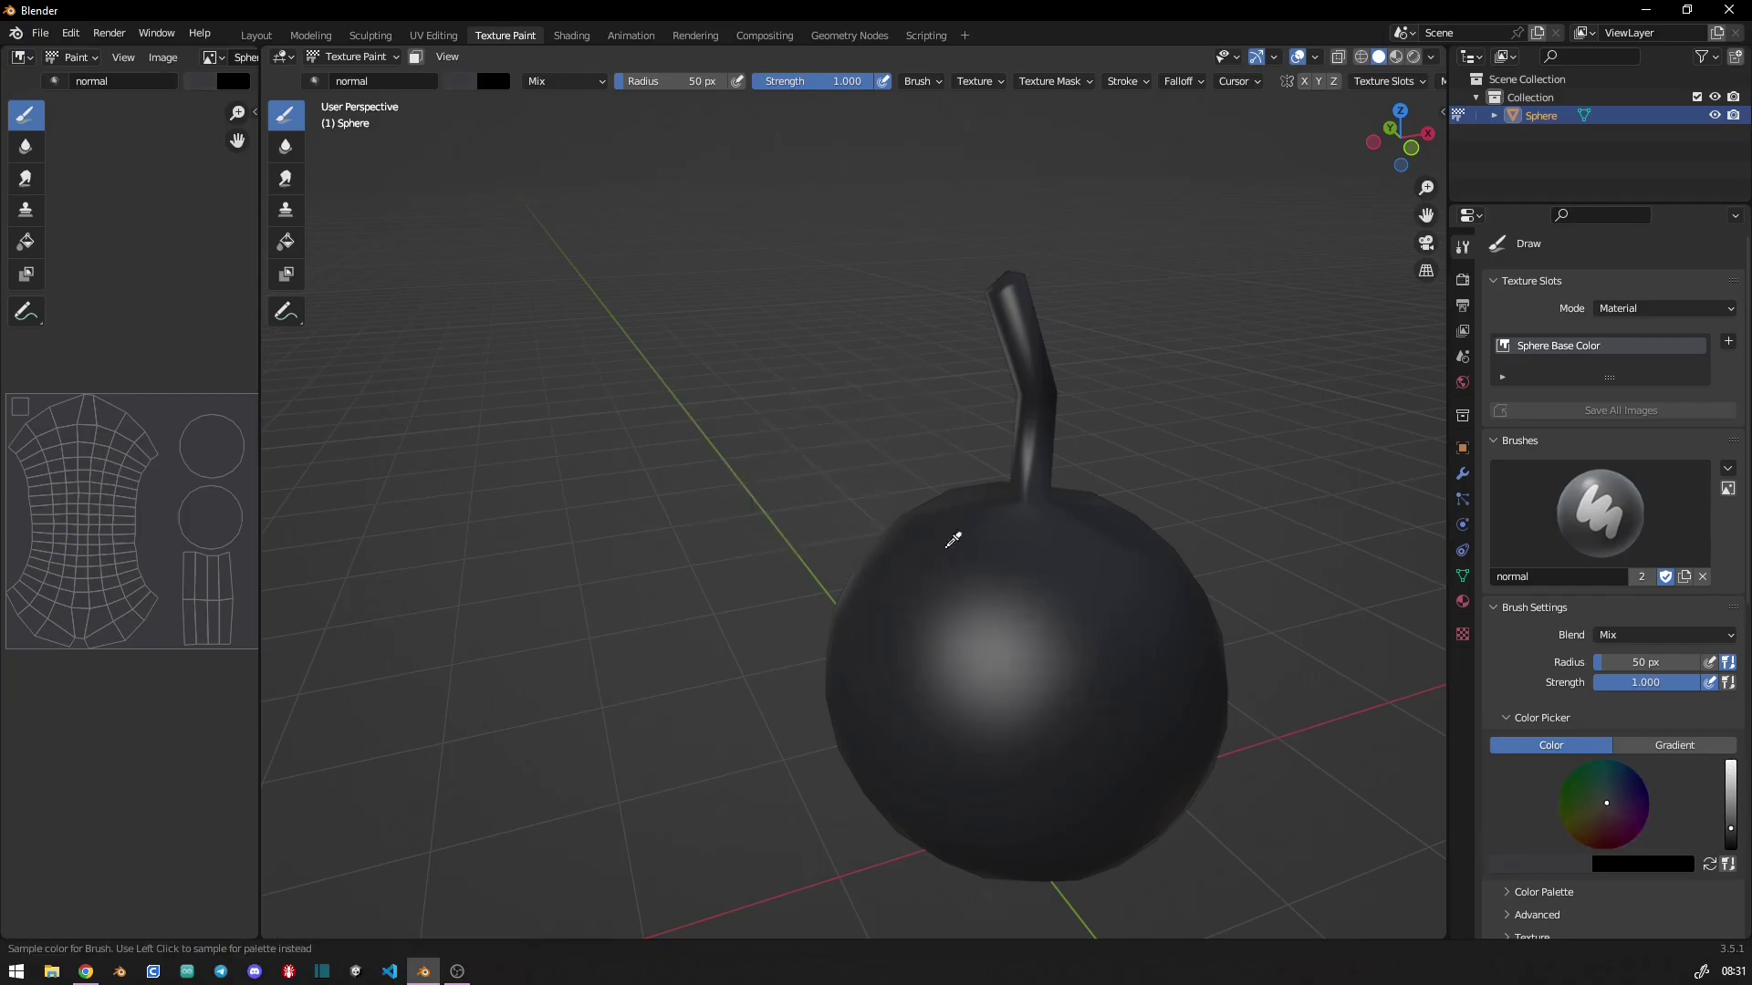
{"action": "right_click", "coordinate": [630, 508]}
{"action": "left_click_drag", "start_coordinate": [682, 472], "coordinate": [628, 376]}
{"action": "type", "text": "3"}
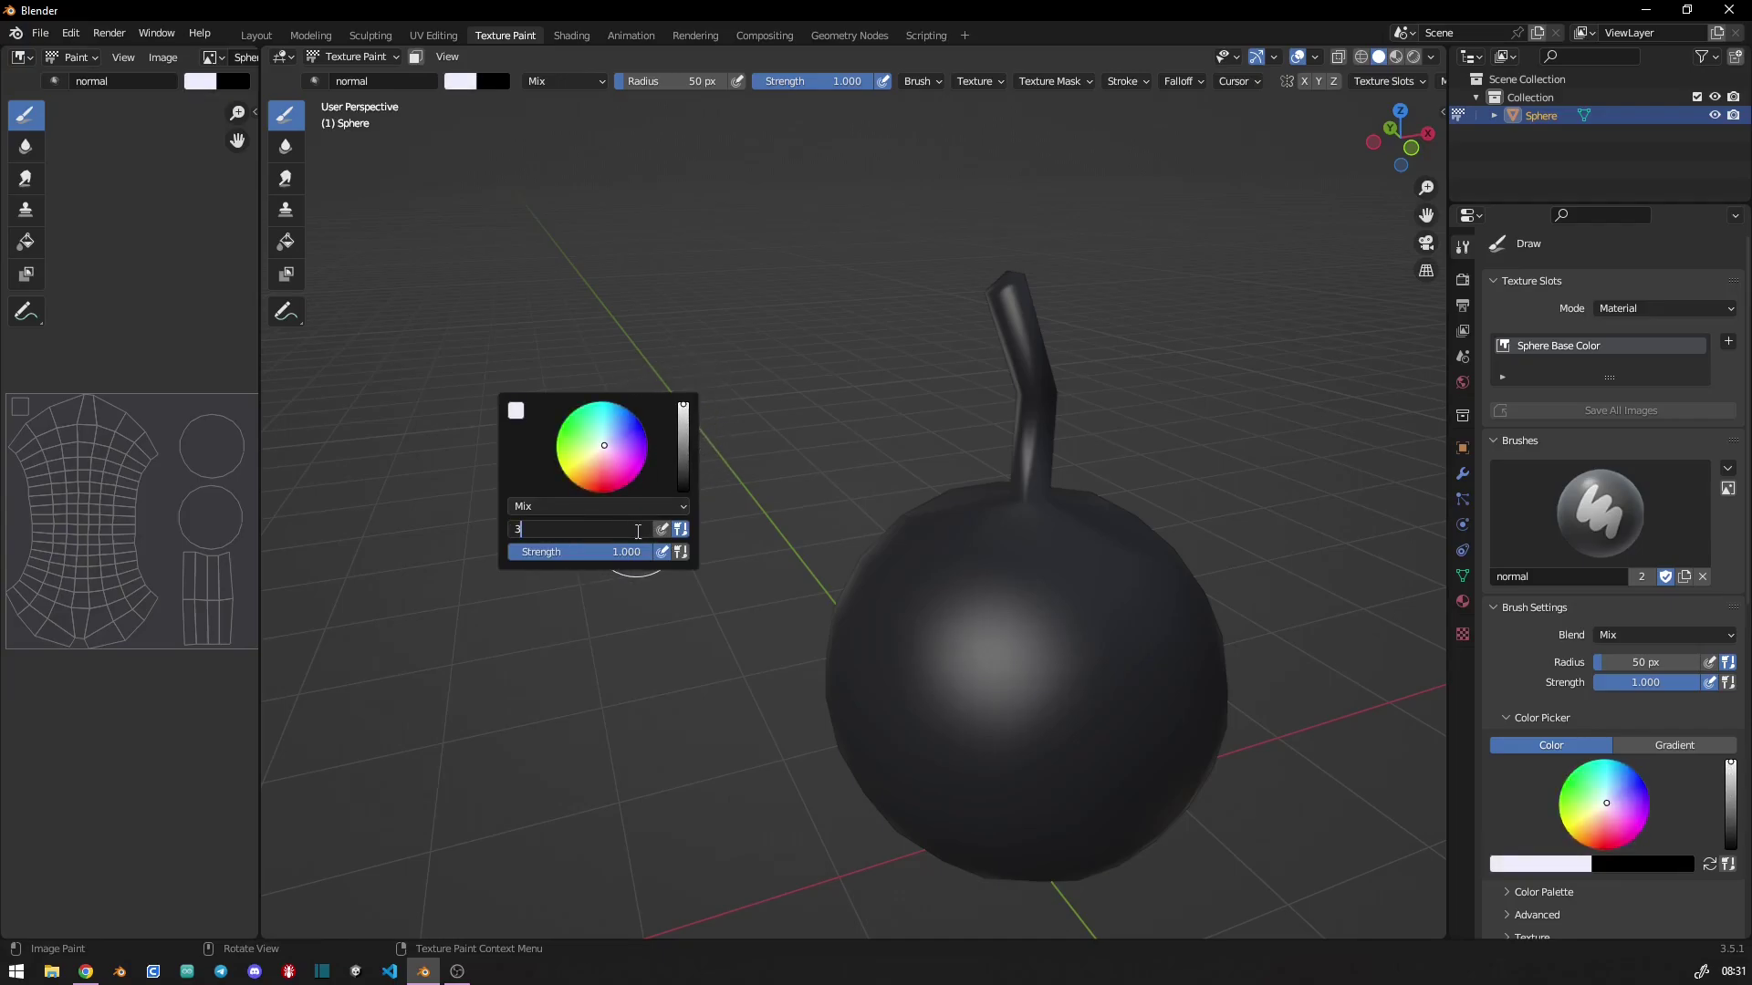
{"action": "key", "text": "Return"}
{"action": "left_click_drag", "start_coordinate": [1008, 500], "coordinate": [1051, 501]}
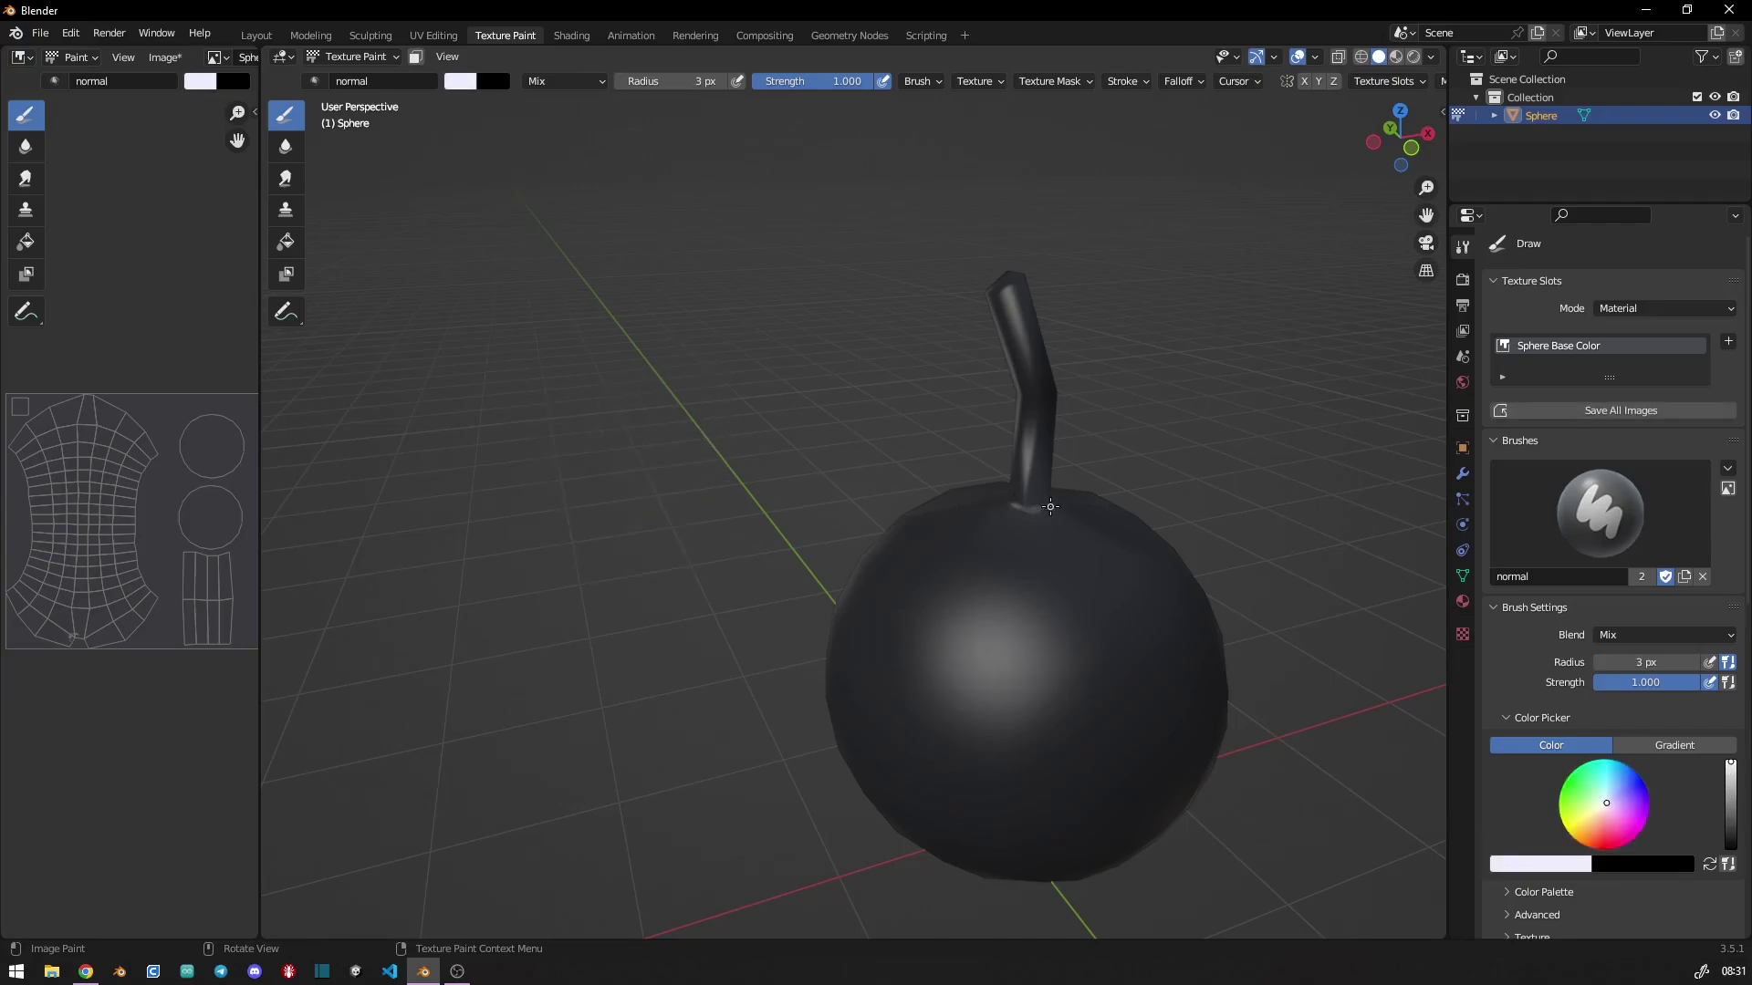
{"action": "mouse_move", "coordinate": [962, 527]}
{"action": "middle_mouse_down"}
{"action": "mouse_move", "coordinate": [917, 641]}
{"action": "mouse_move", "coordinate": [955, 626]}
{"action": "mouse_move", "coordinate": [917, 628]}
{"action": "mouse_move", "coordinate": [882, 614]}
{"action": "mouse_move", "coordinate": [946, 625]}
{"action": "mouse_move", "coordinate": [873, 594]}
{"action": "mouse_move", "coordinate": [791, 610]}
{"action": "middle_mouse_up"}
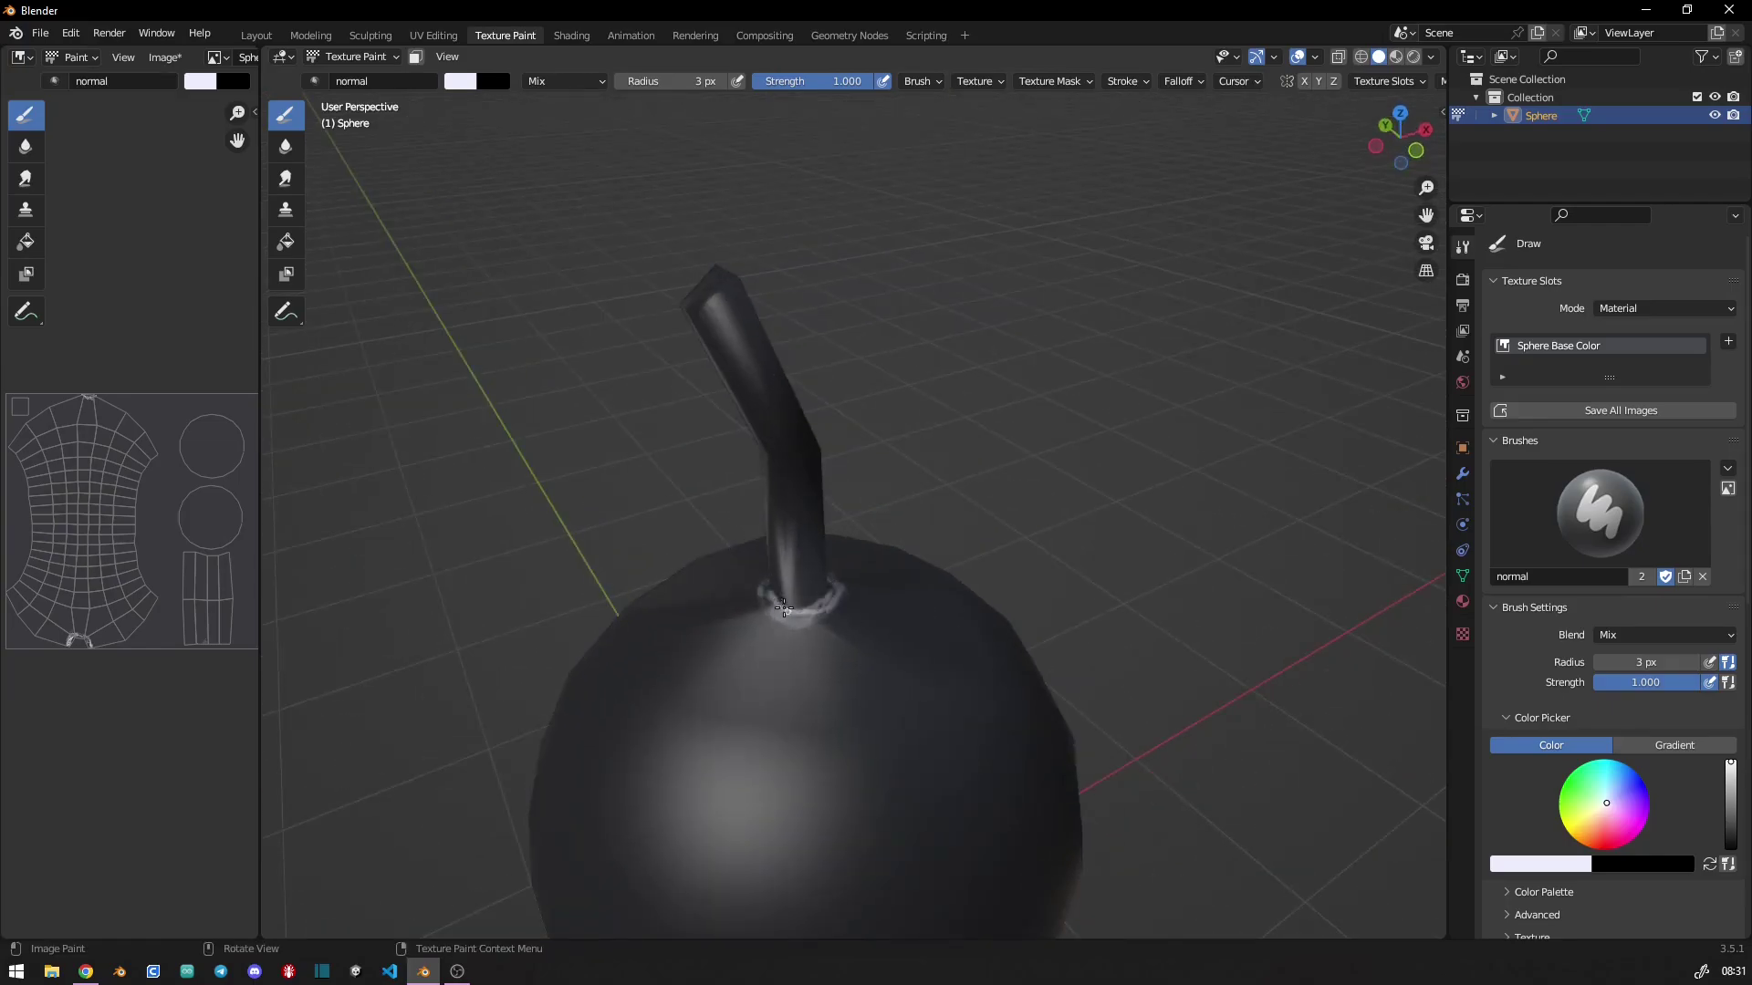
- Paint white zigzag crack strokes all around the dark apple body
{"action": "scroll", "coordinate": [866, 602], "scroll_direction": "down", "scroll_amount": 3}
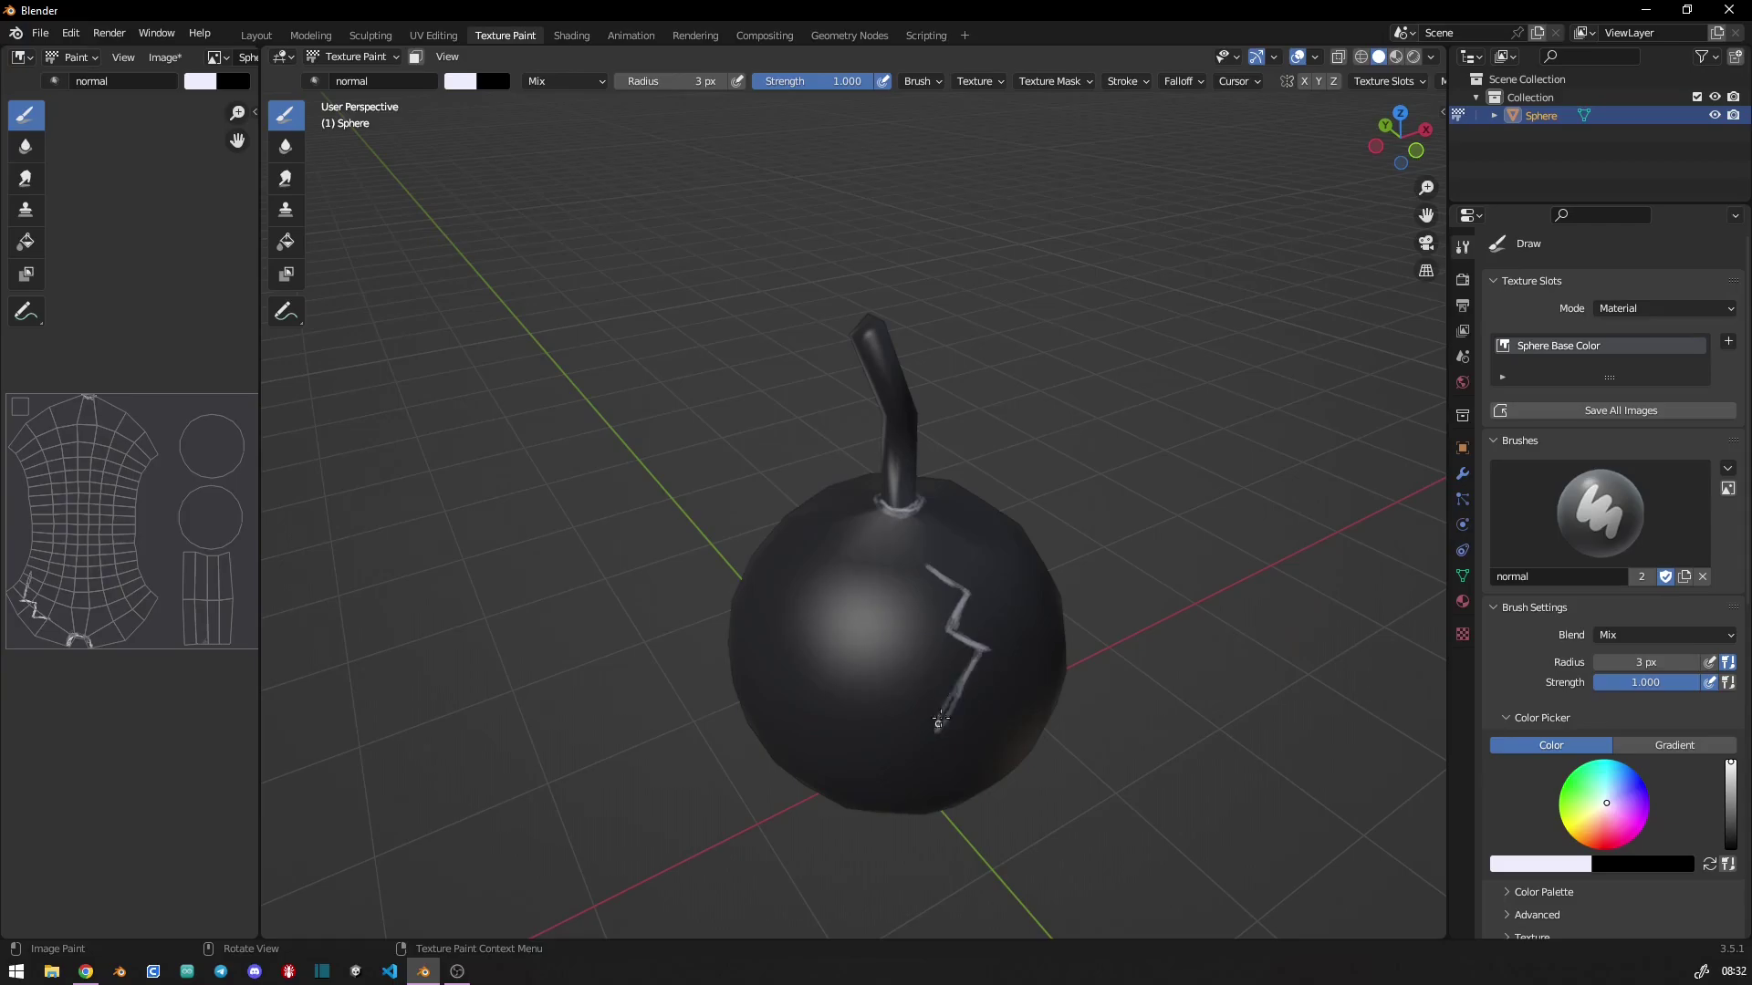
{"action": "middle_click_drag", "start_coordinate": [946, 703], "coordinate": [941, 630]}
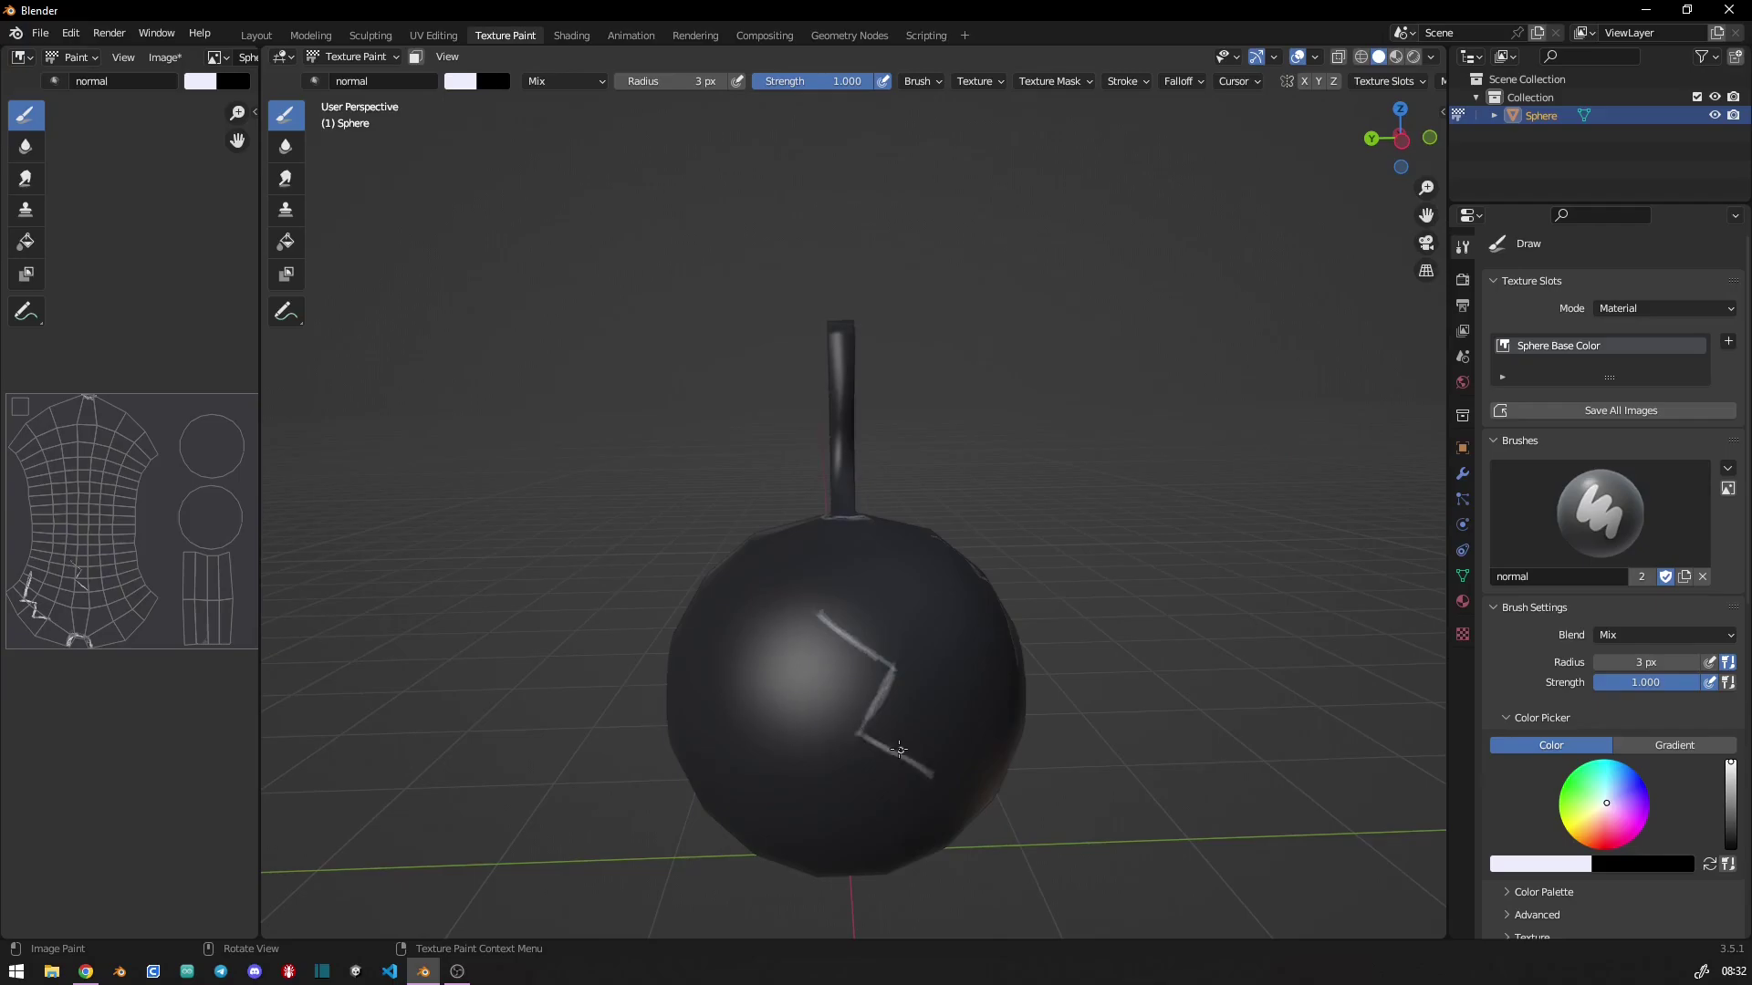
{"action": "middle_click_drag", "start_coordinate": [942, 780], "coordinate": [800, 627]}
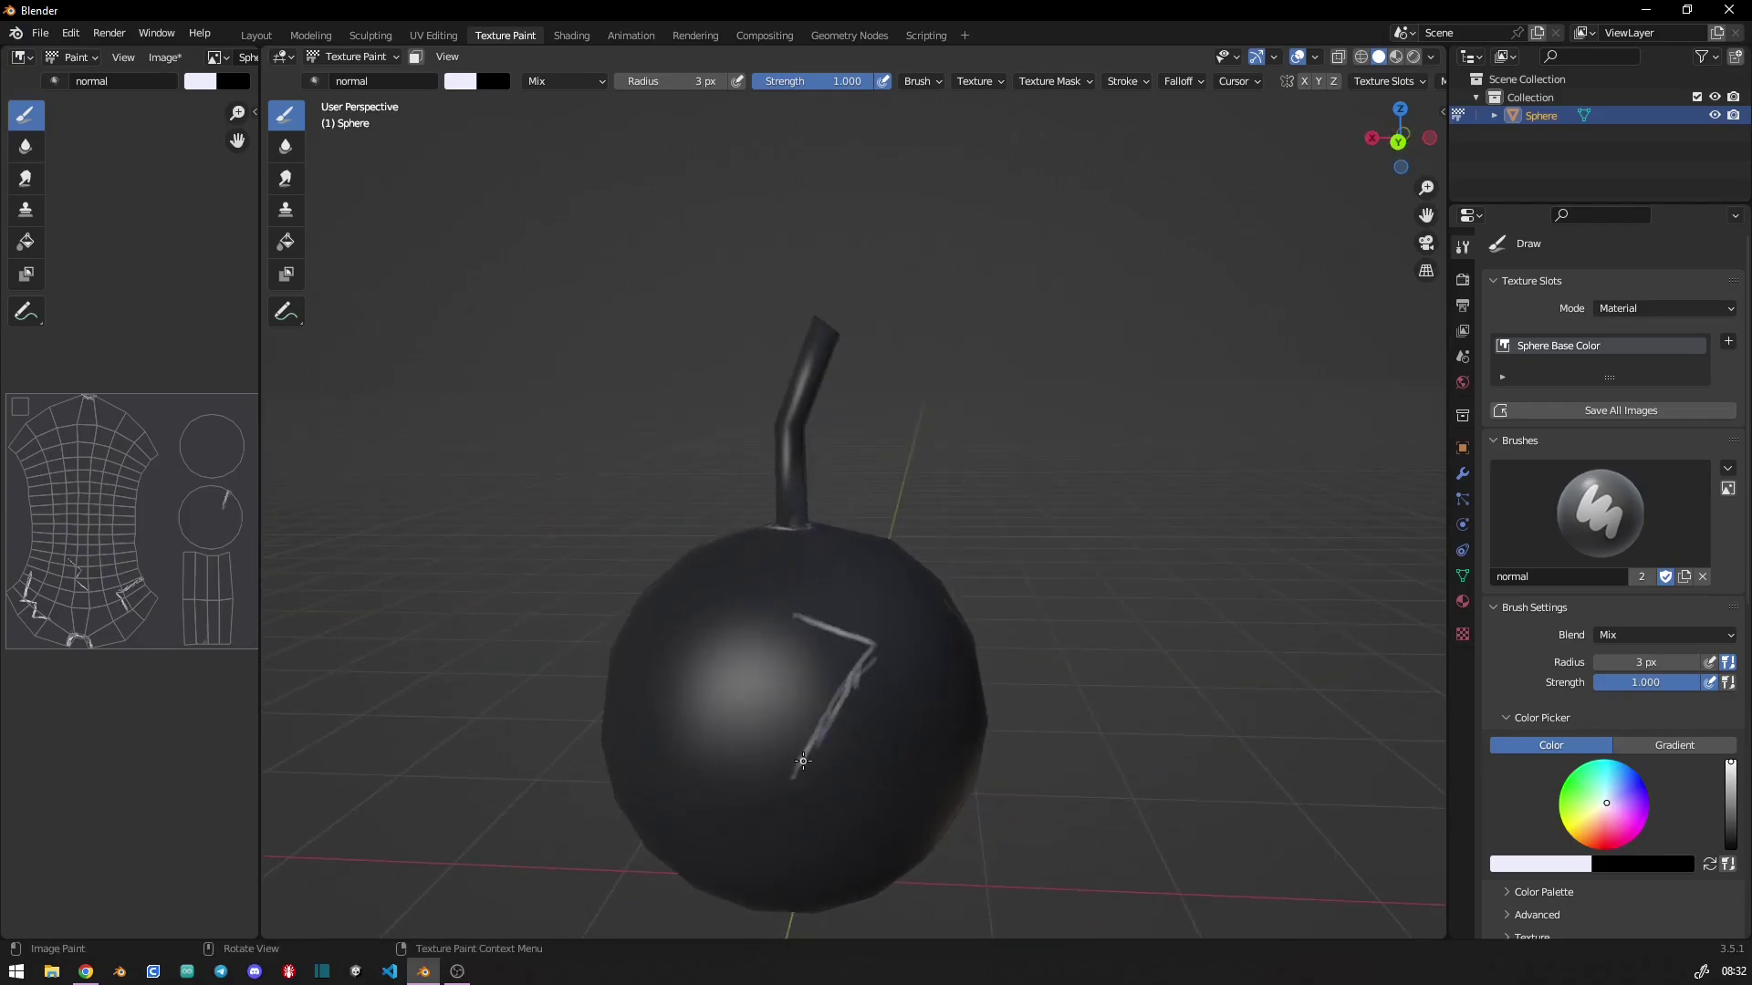
{"action": "middle_click_drag", "start_coordinate": [801, 817], "coordinate": [739, 593]}
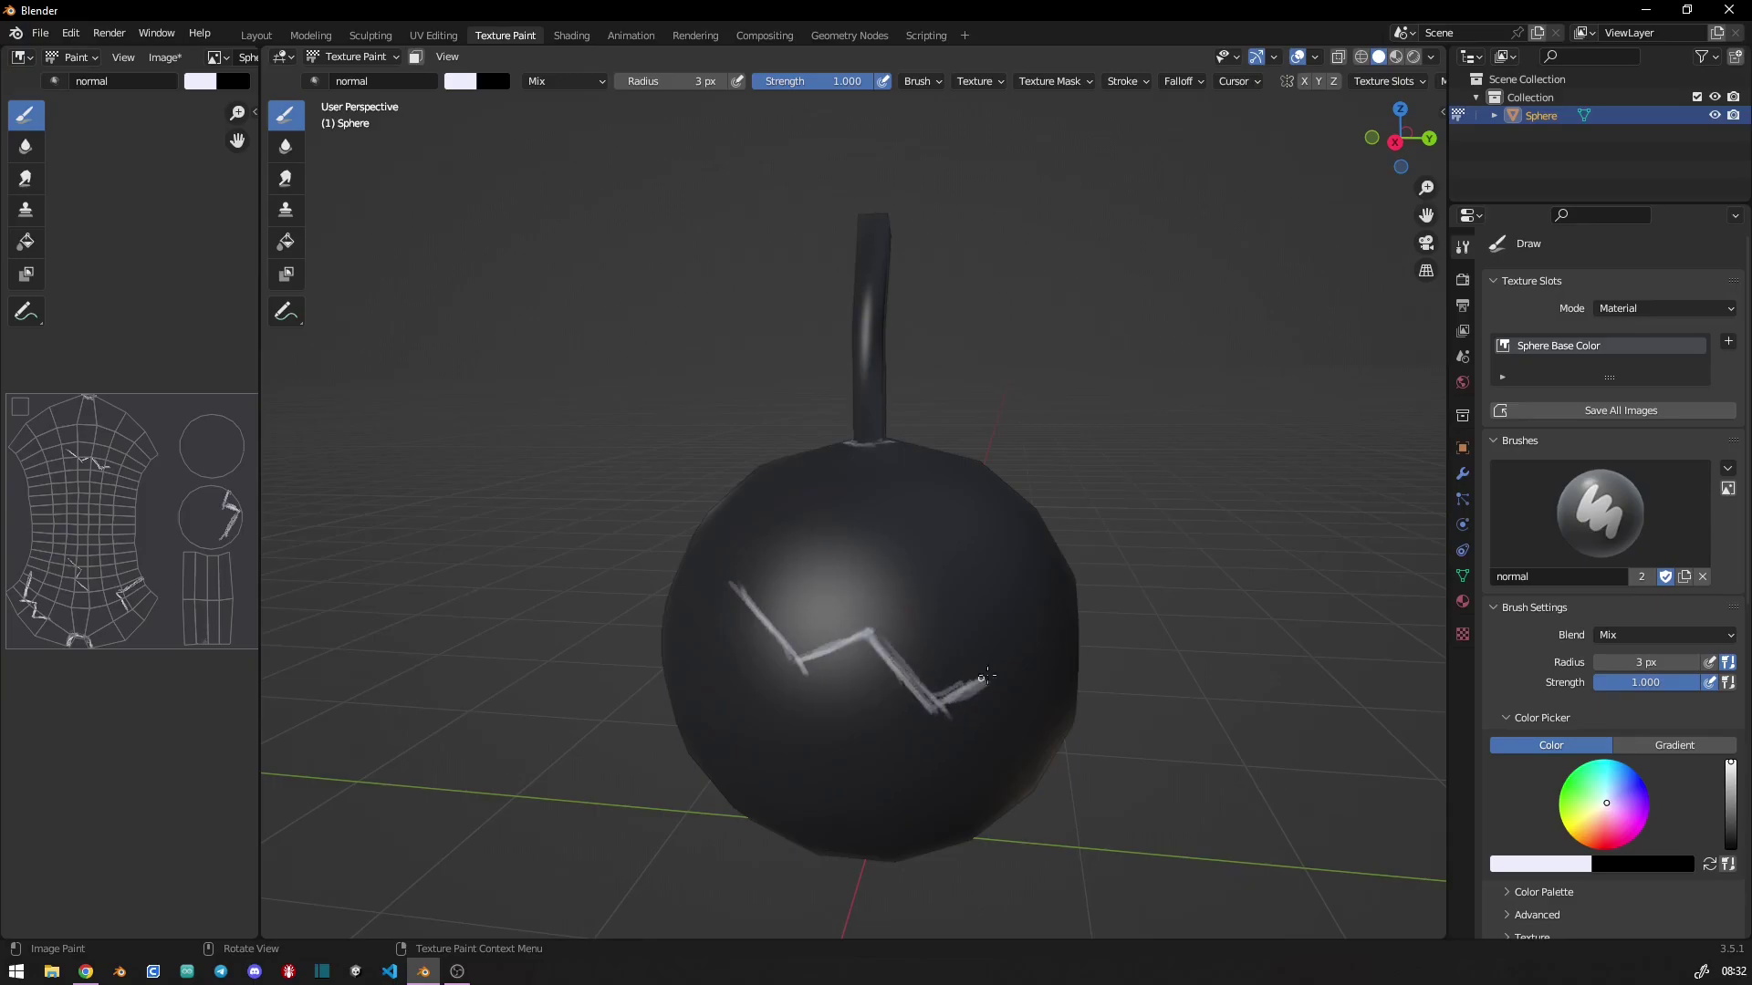
{"action": "middle_click_drag", "start_coordinate": [954, 749], "coordinate": [788, 523]}
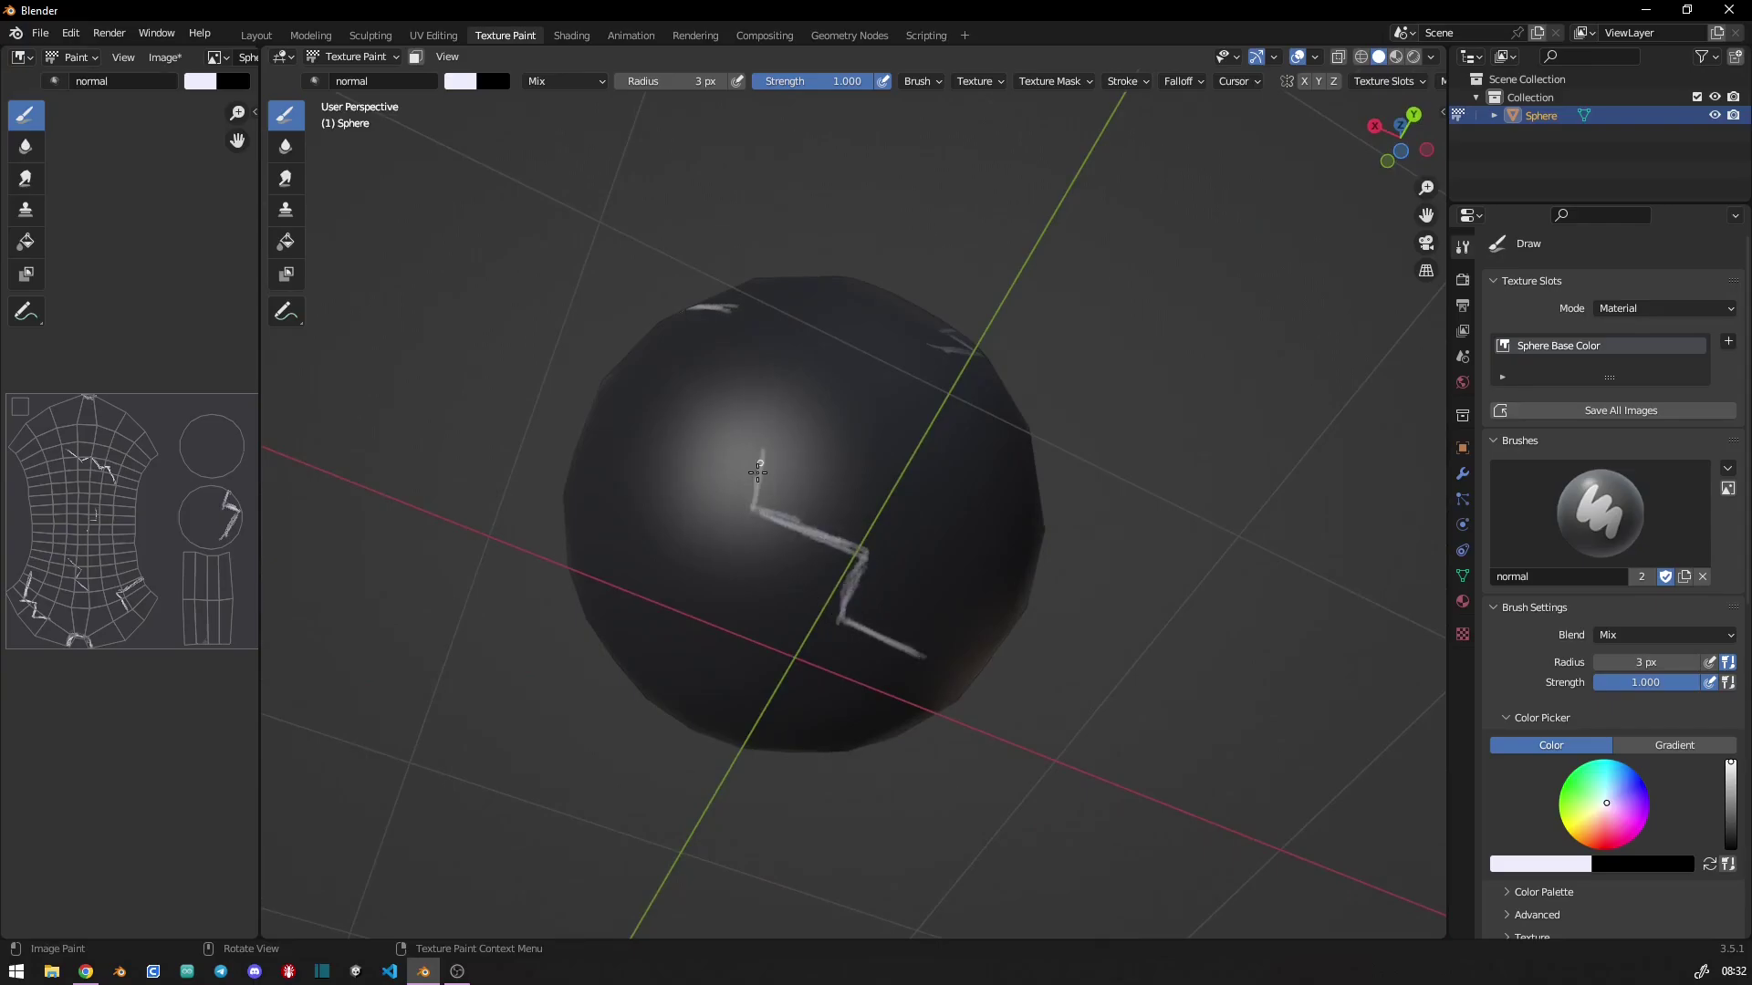
{"action": "middle_click_drag", "start_coordinate": [721, 449], "coordinate": [878, 588]}
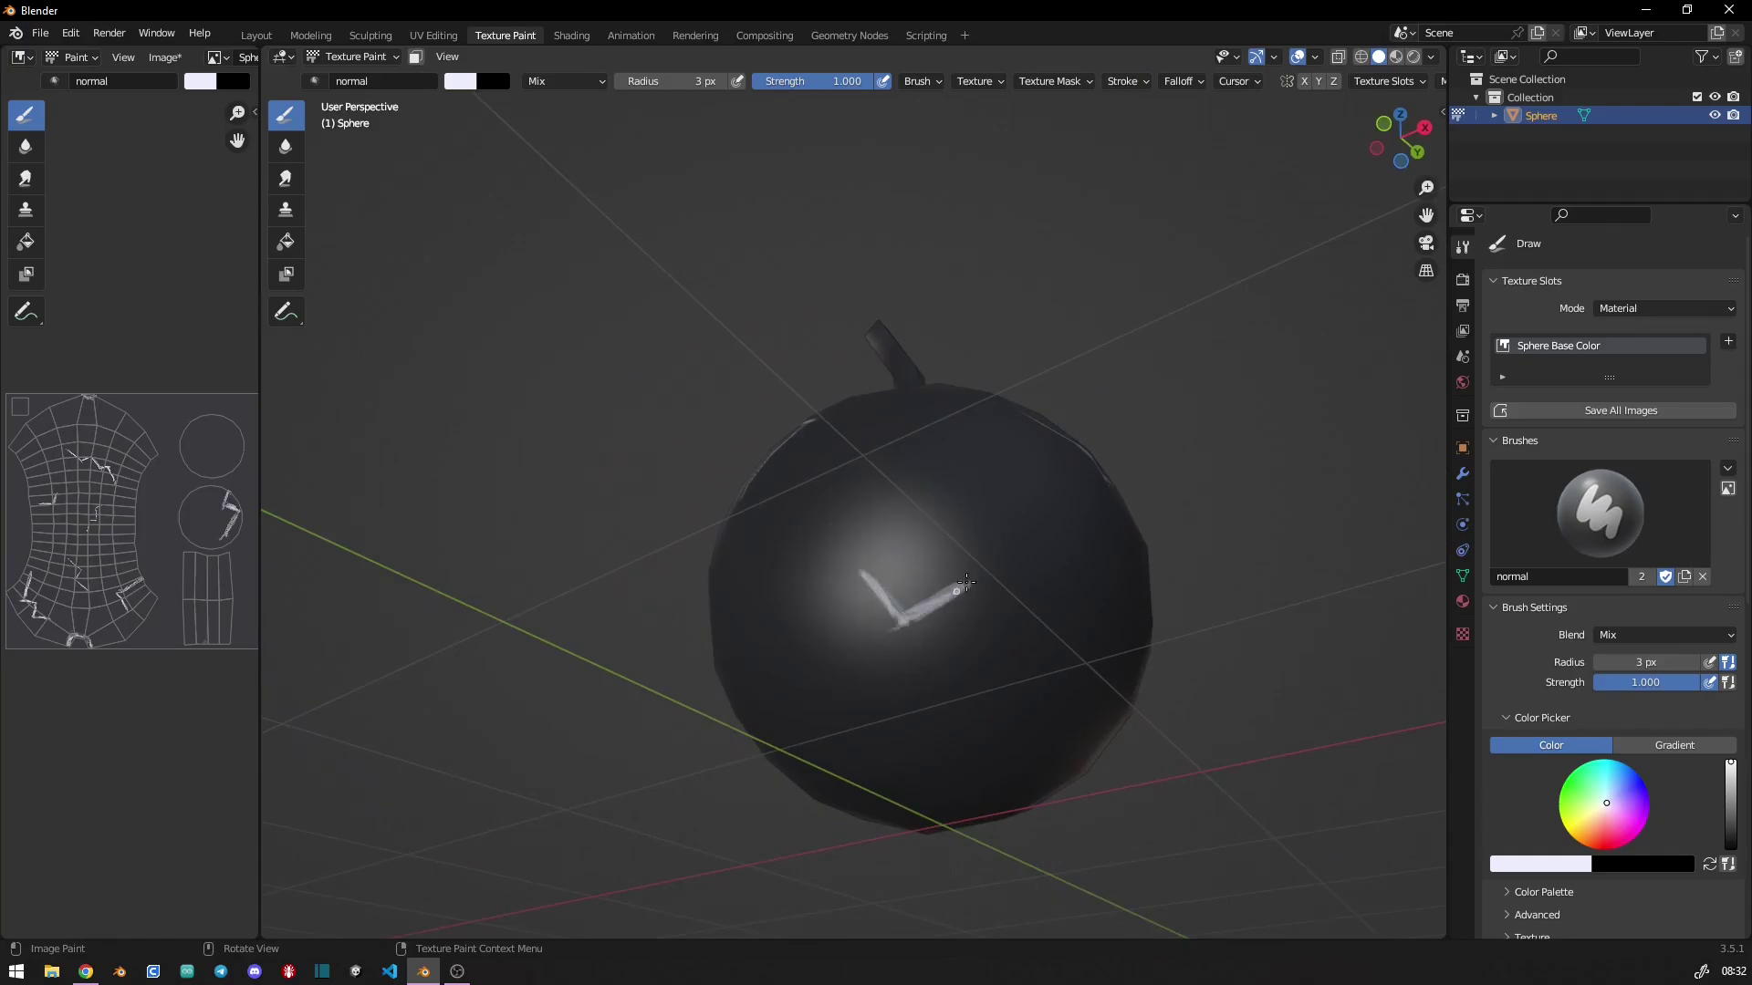
{"action": "mouse_move", "coordinate": [1001, 633]}
{"action": "middle_mouse_down"}
{"action": "mouse_move", "coordinate": [1184, 605]}
{"action": "mouse_move", "coordinate": [1159, 608]}
{"action": "middle_mouse_up"}
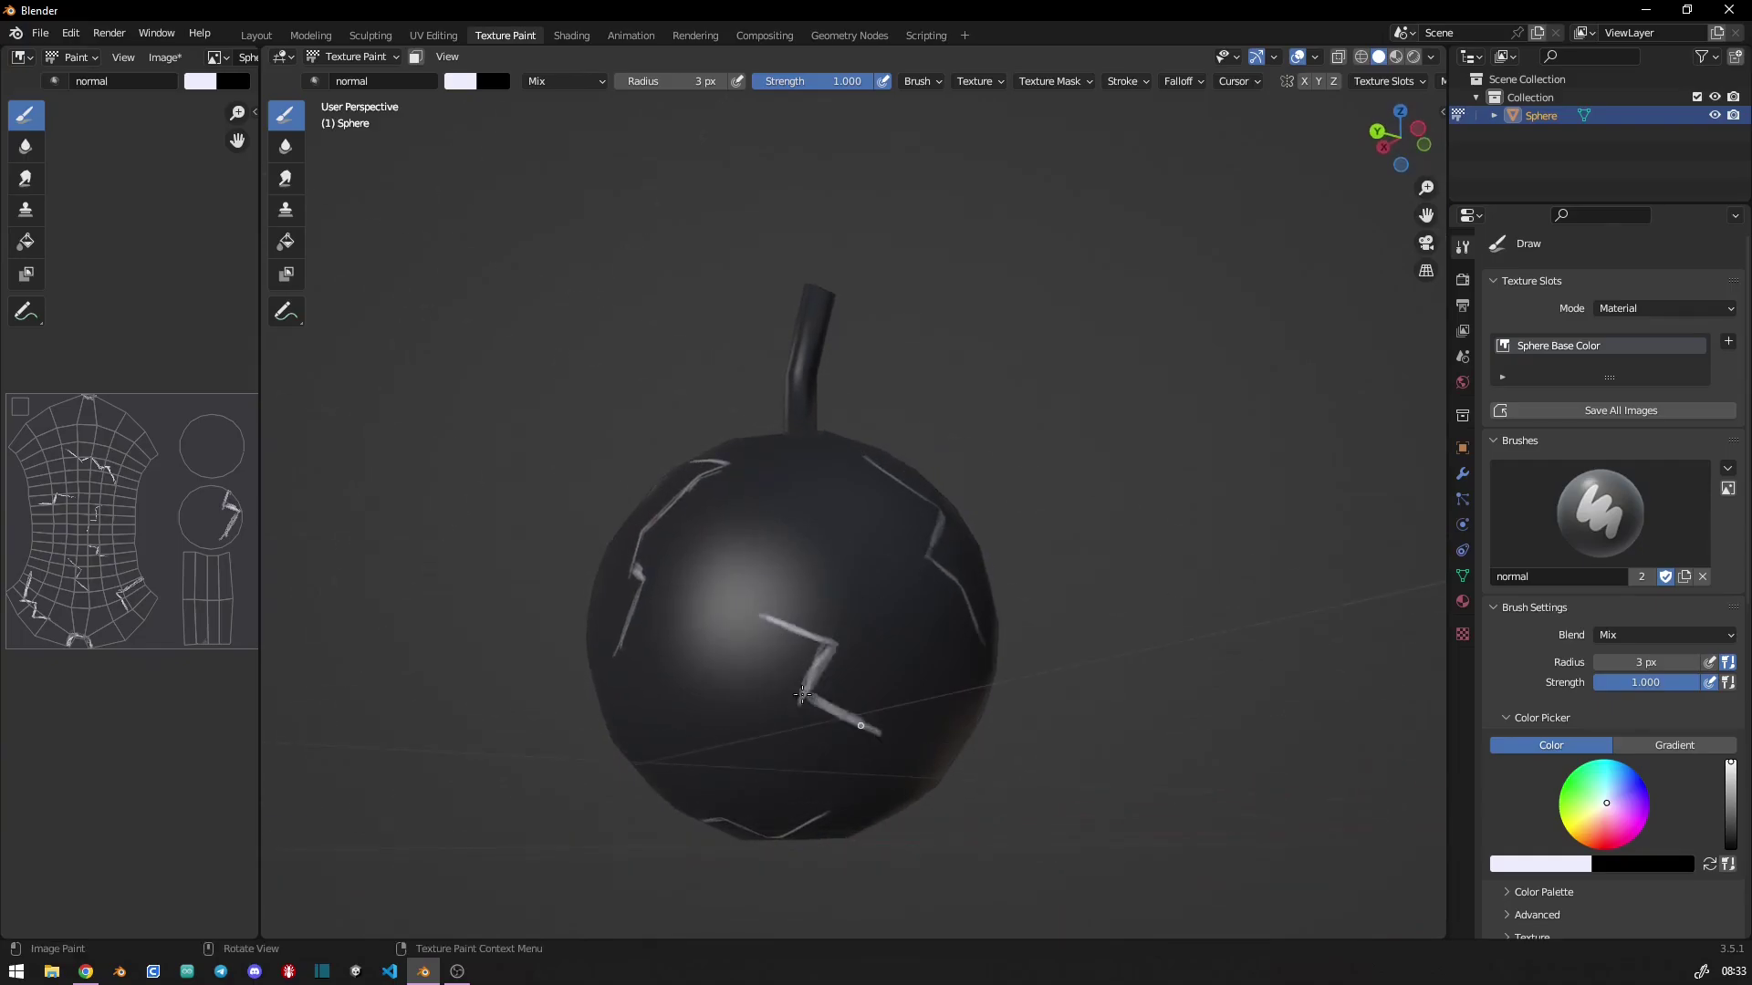
{"action": "middle_click_drag", "start_coordinate": [802, 694], "coordinate": [1263, 584]}
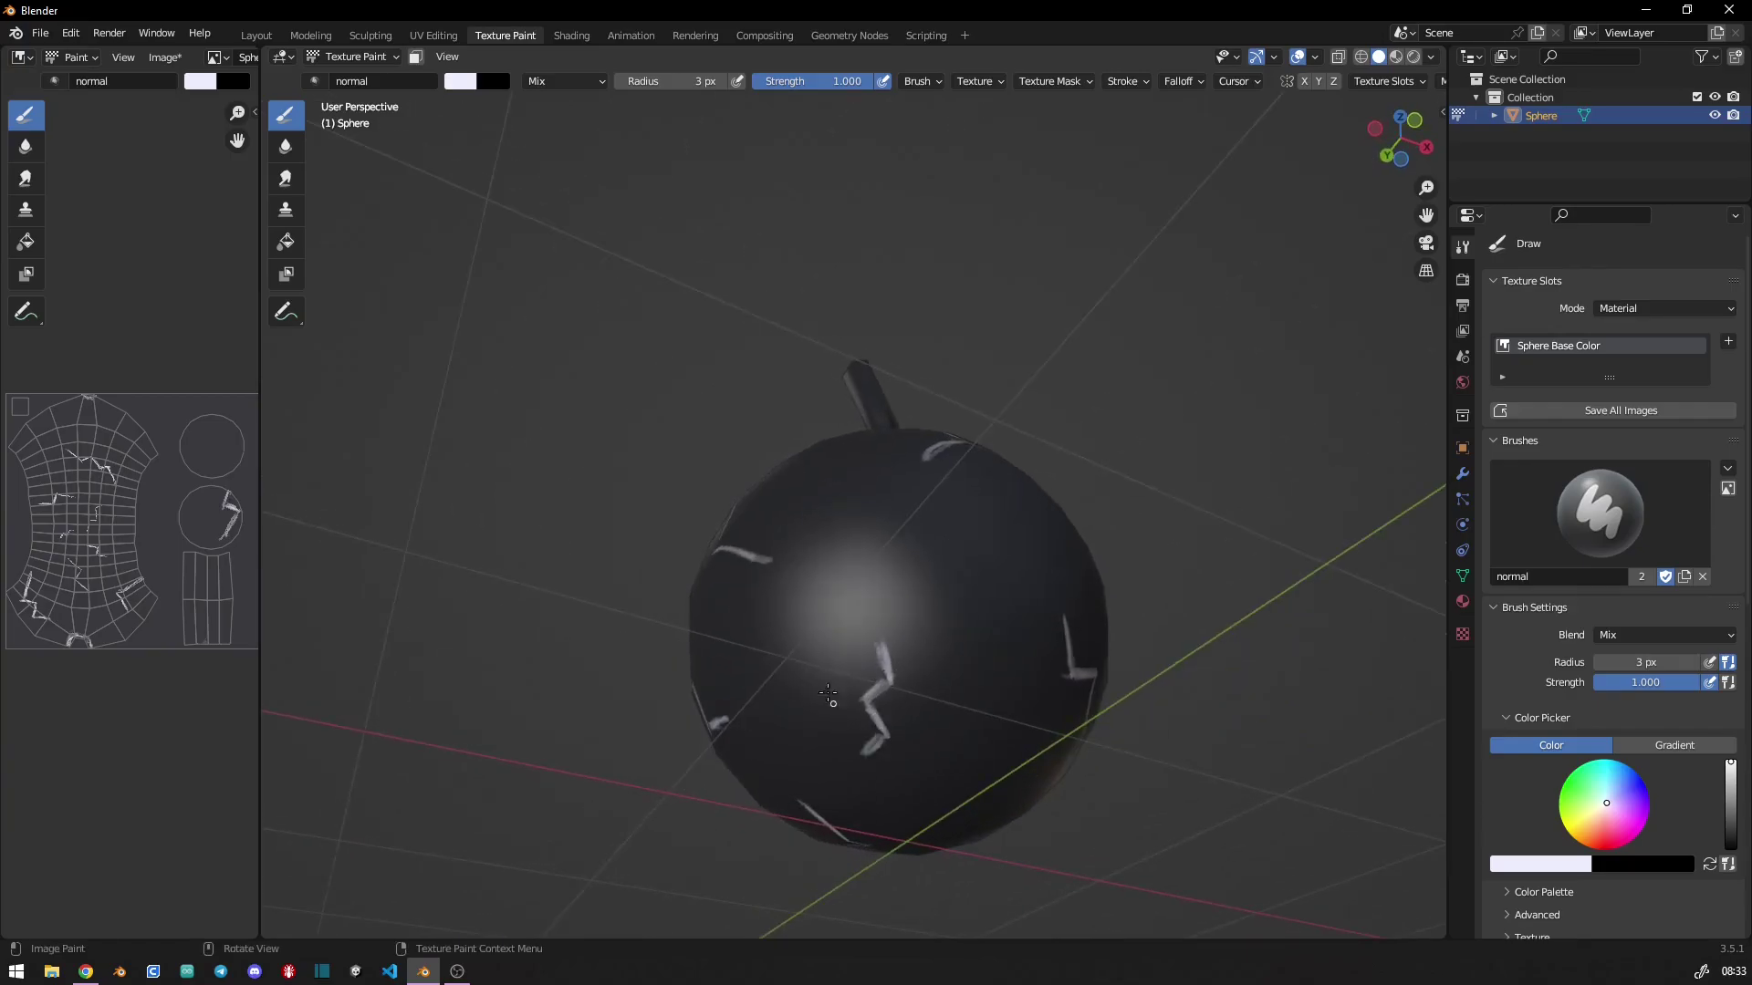
{"action": "middle_click_drag", "start_coordinate": [827, 696], "coordinate": [820, 629]}
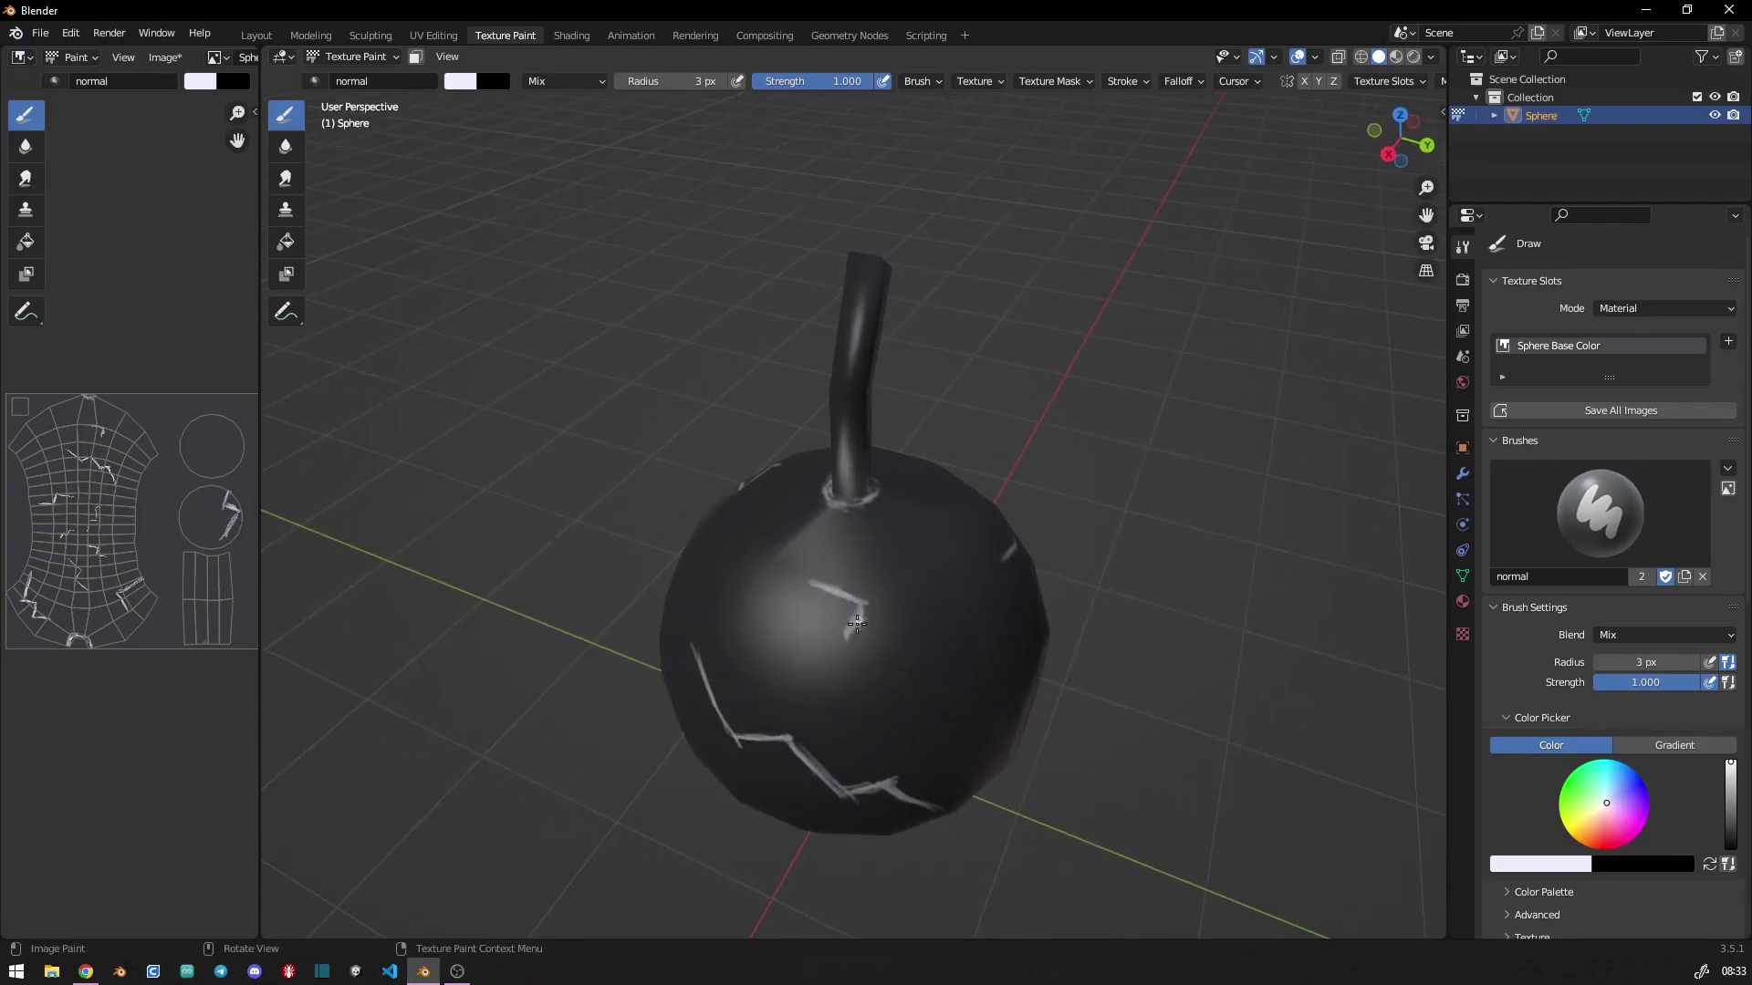
{"action": "mouse_move", "coordinate": [890, 663]}
{"action": "middle_mouse_down"}
{"action": "mouse_move", "coordinate": [902, 675]}
{"action": "mouse_move", "coordinate": [927, 597]}
{"action": "middle_mouse_up"}
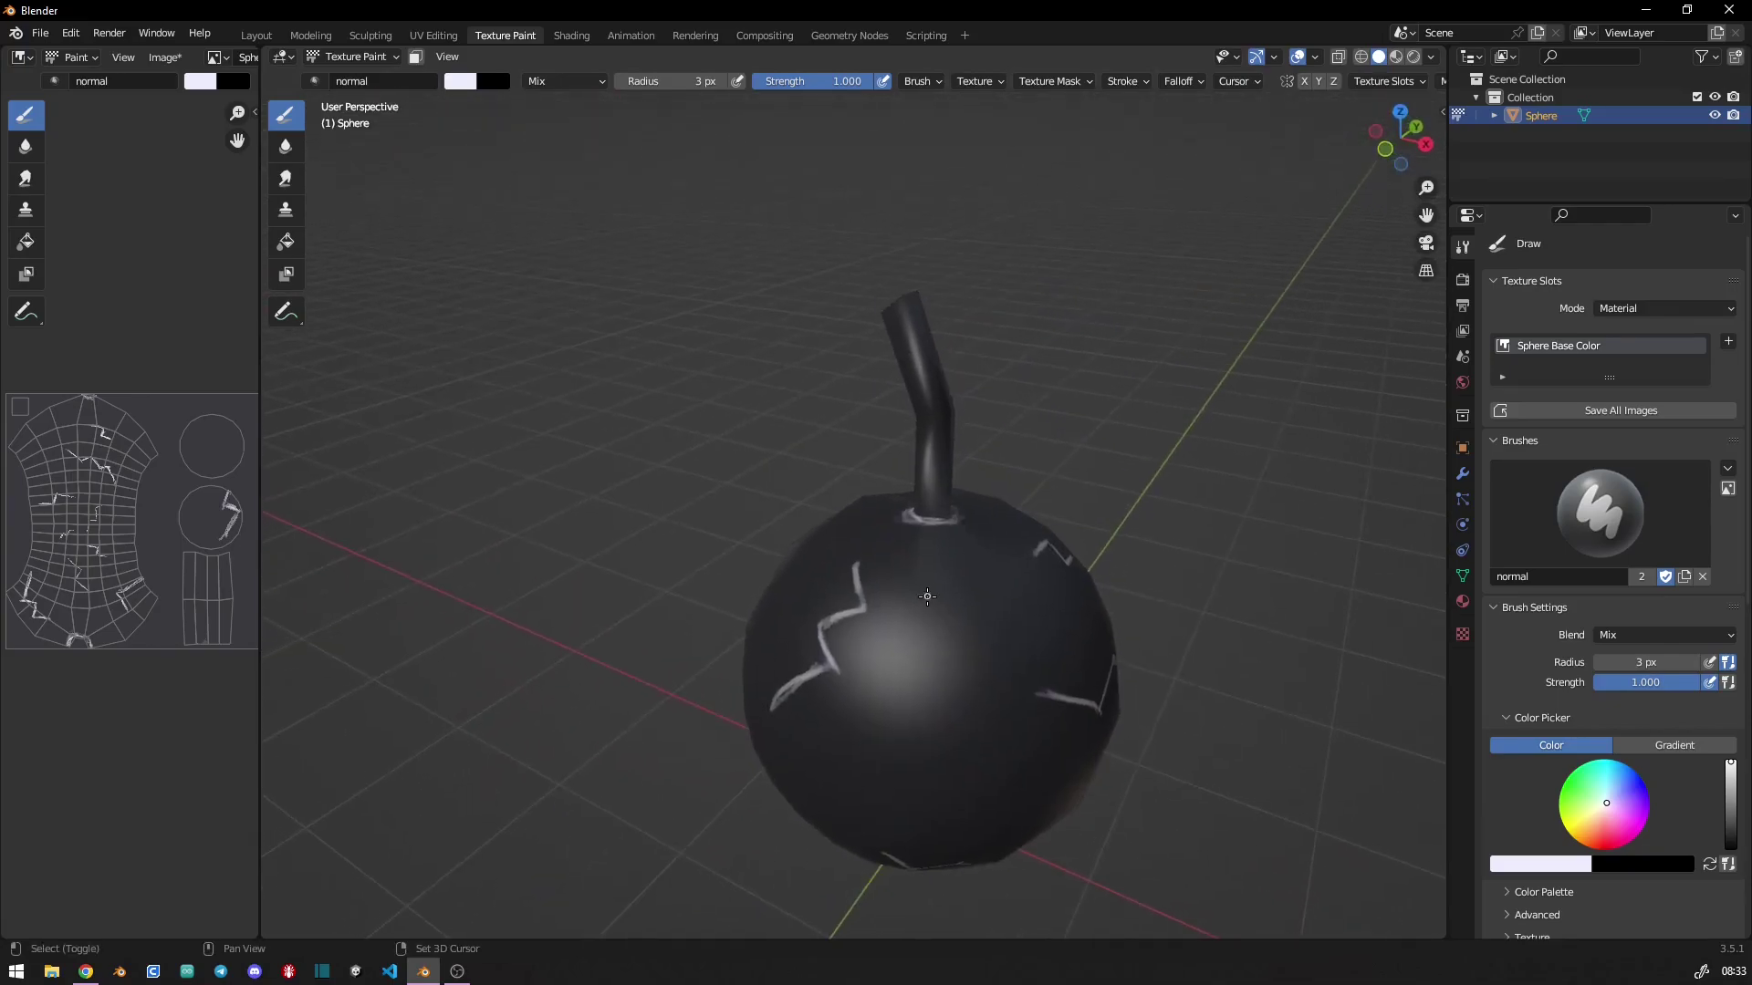
- Switch to the 'soft' brush with a 20 px radius
{"action": "key", "text": "shift+space"}
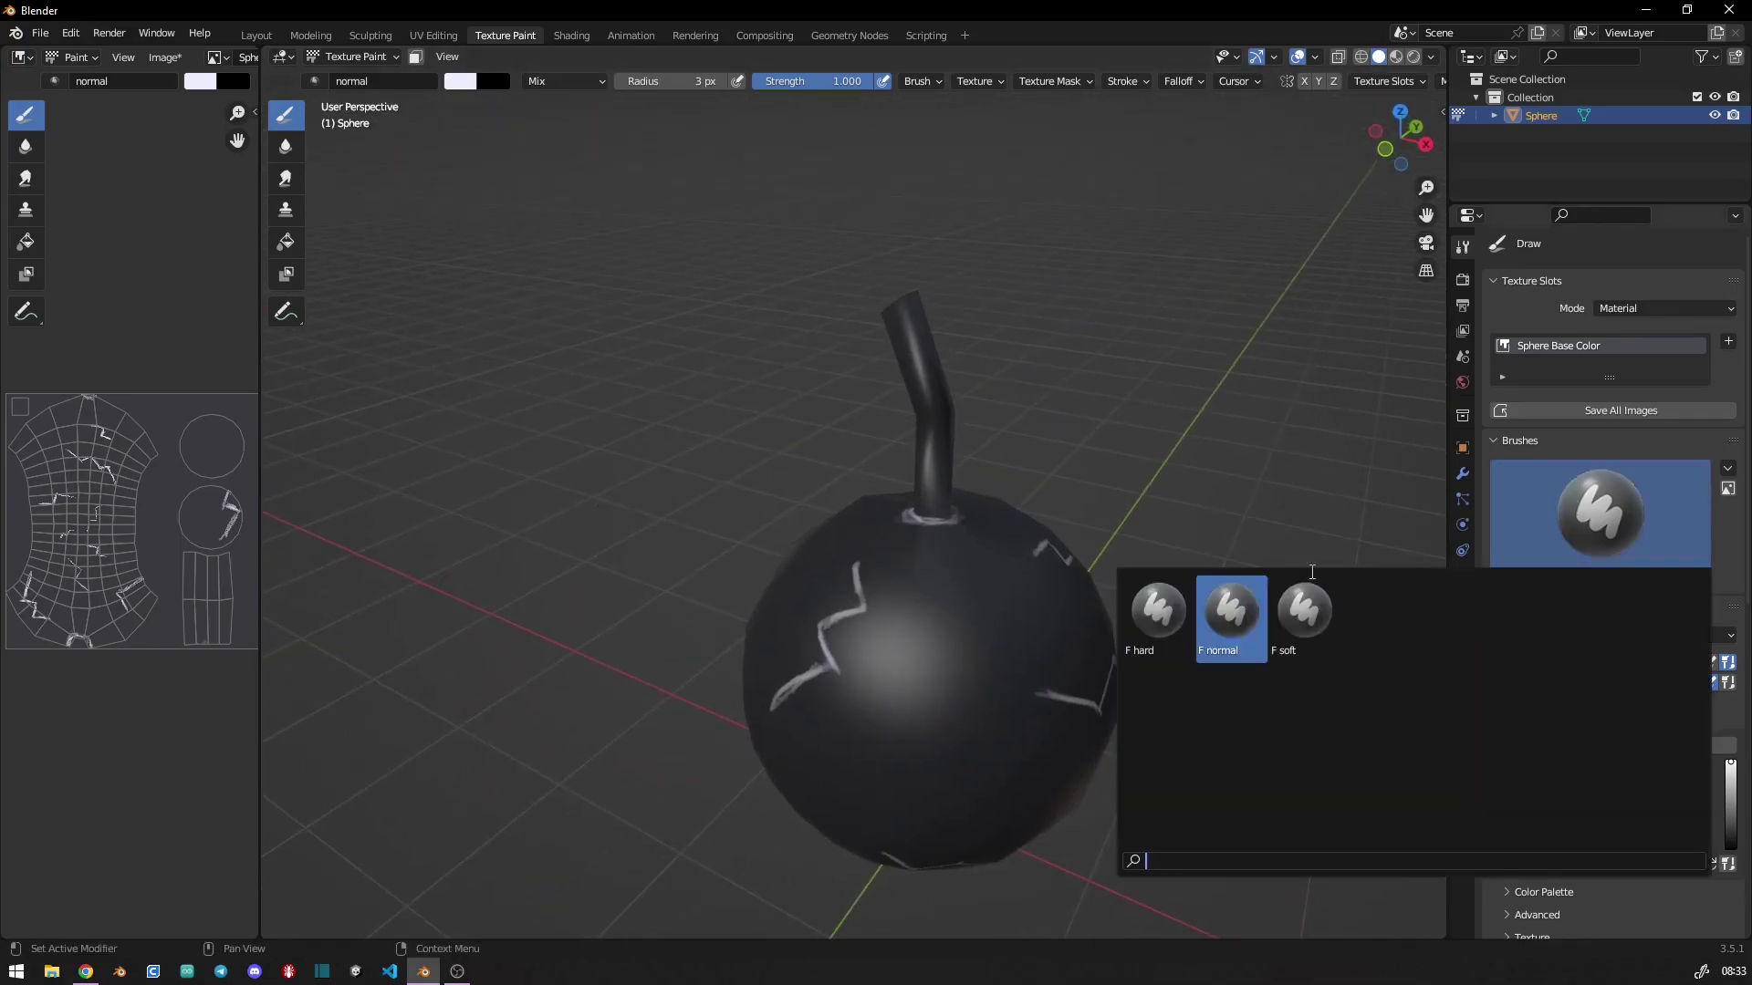
{"action": "left_click", "coordinate": [1302, 615]}
{"action": "right_click", "coordinate": [1136, 622]}
{"action": "left_click", "coordinate": [1136, 615]}
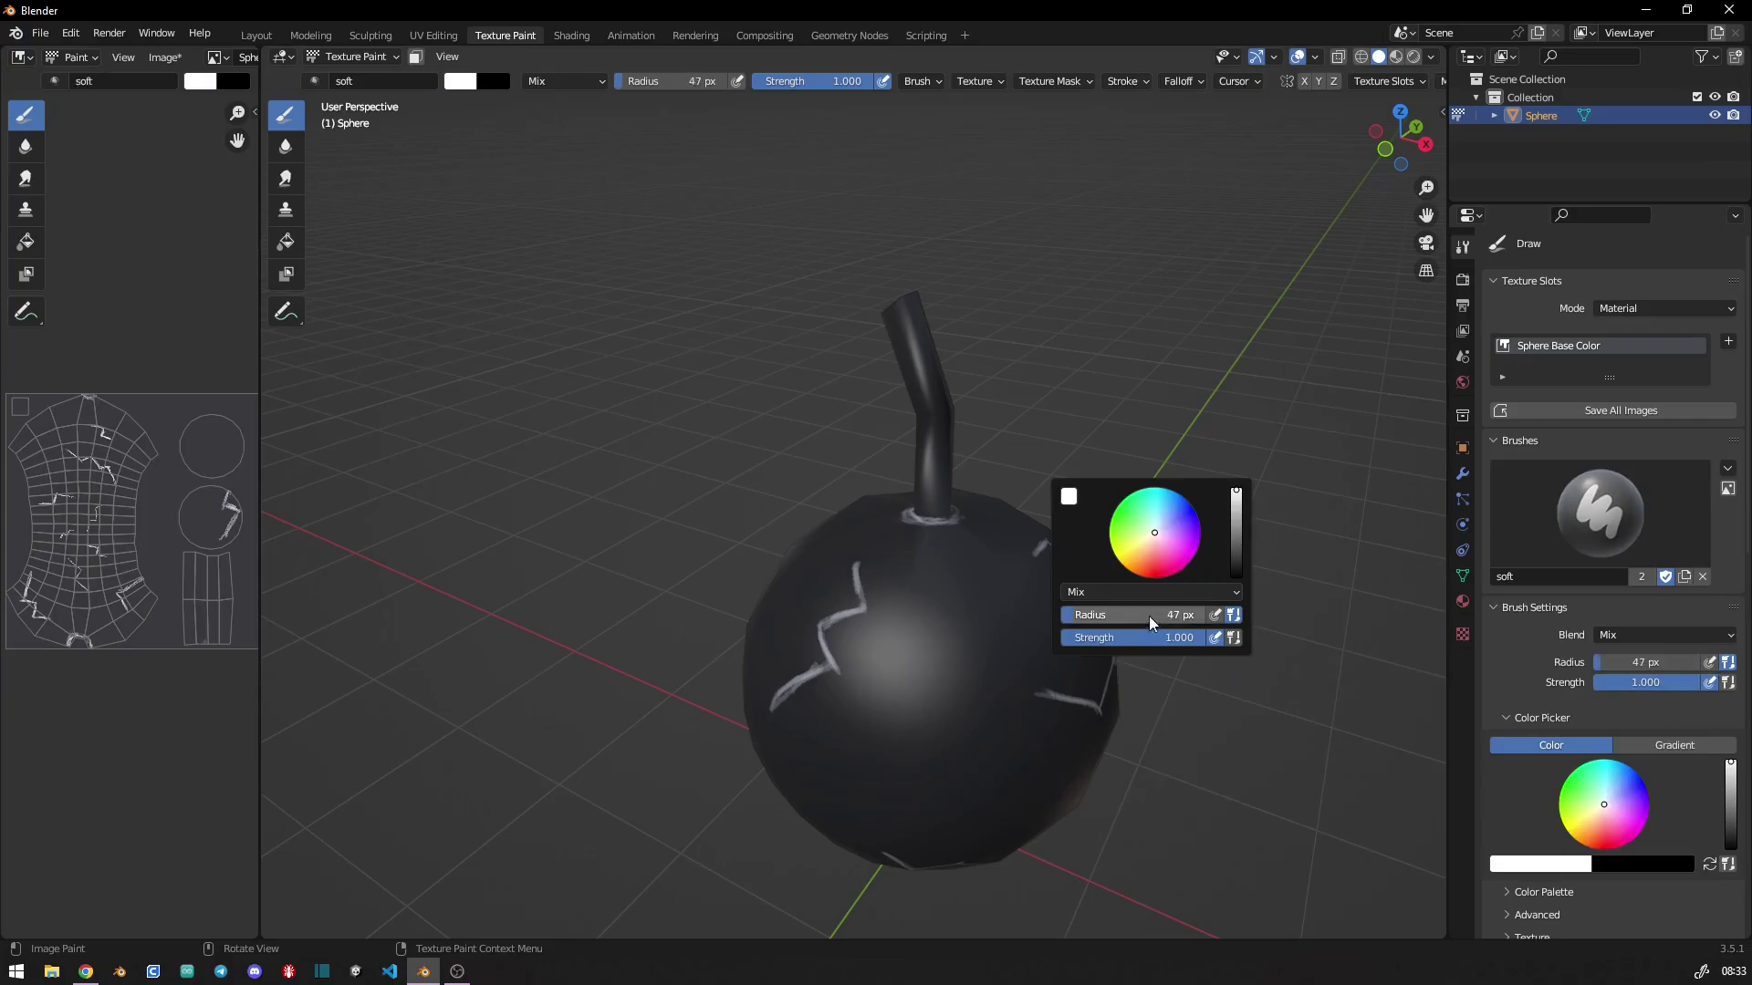
{"action": "type", "text": "20"}
{"action": "key", "text": "Return"}
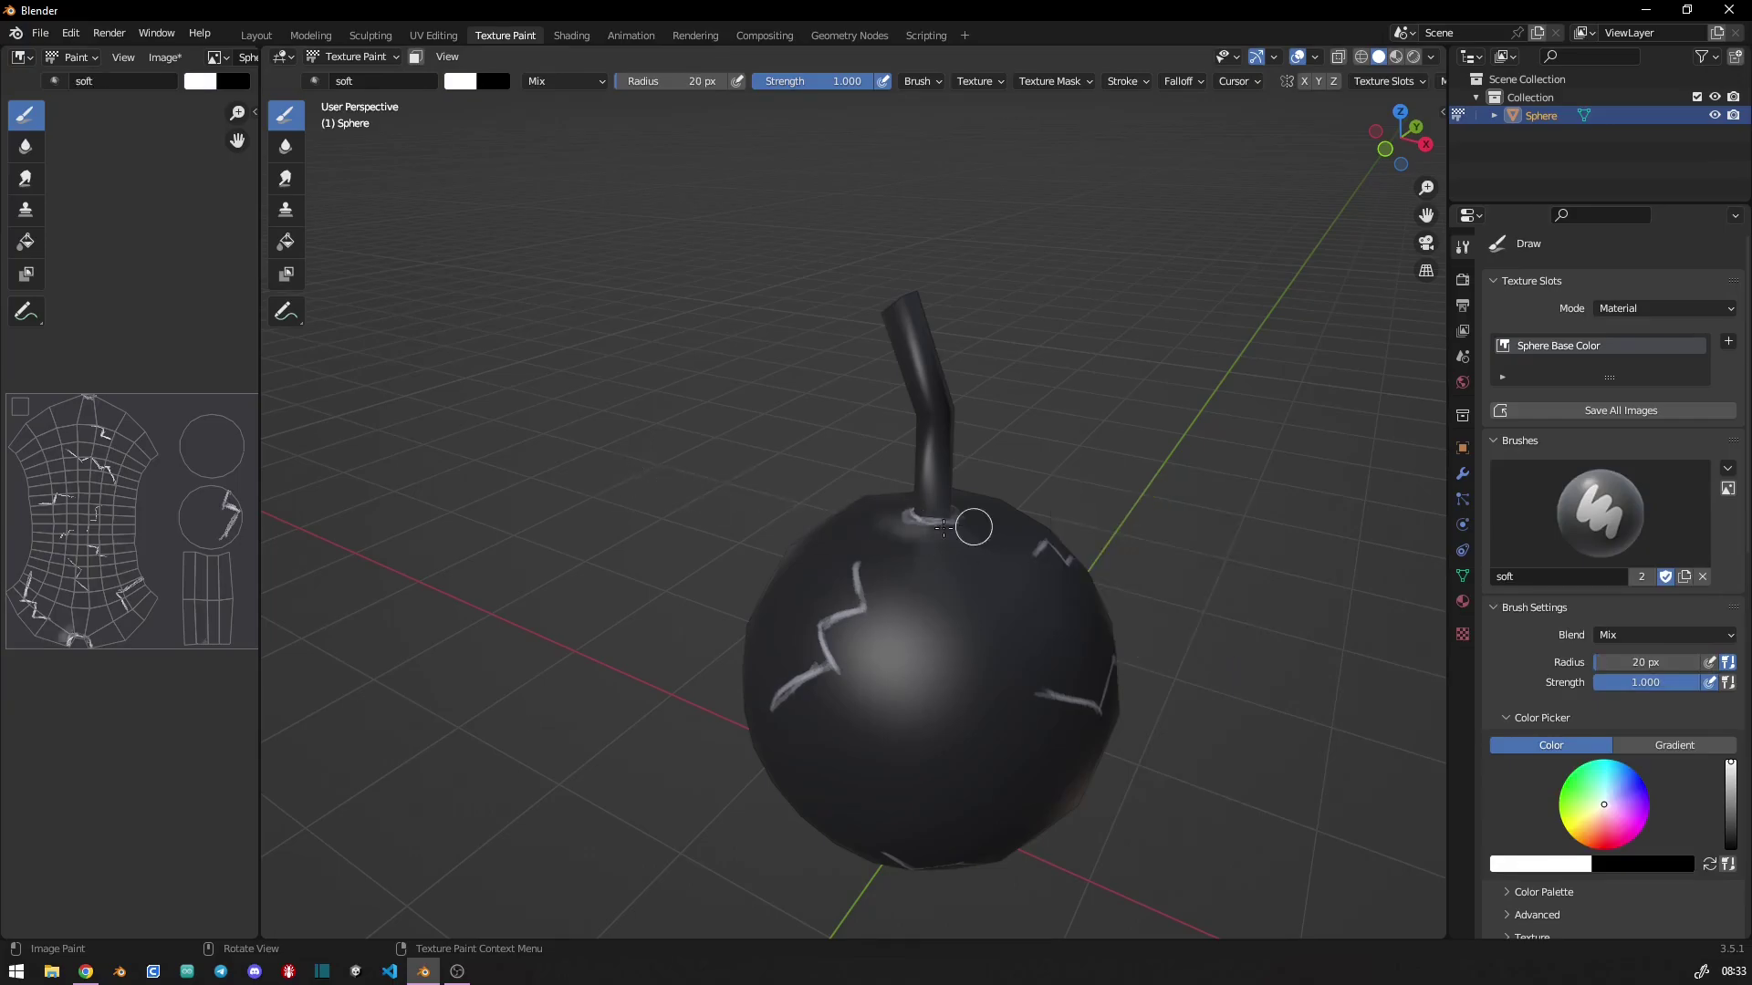
- Paint and brighten white zigzag, diagonal and 7-shaped cracks across the front of the sphere
{"action": "mouse_move", "coordinate": [823, 629]}
{"action": "left_mouse_down"}
{"action": "mouse_move", "coordinate": [862, 575]}
{"action": "mouse_move", "coordinate": [845, 696]}
{"action": "left_mouse_up"}
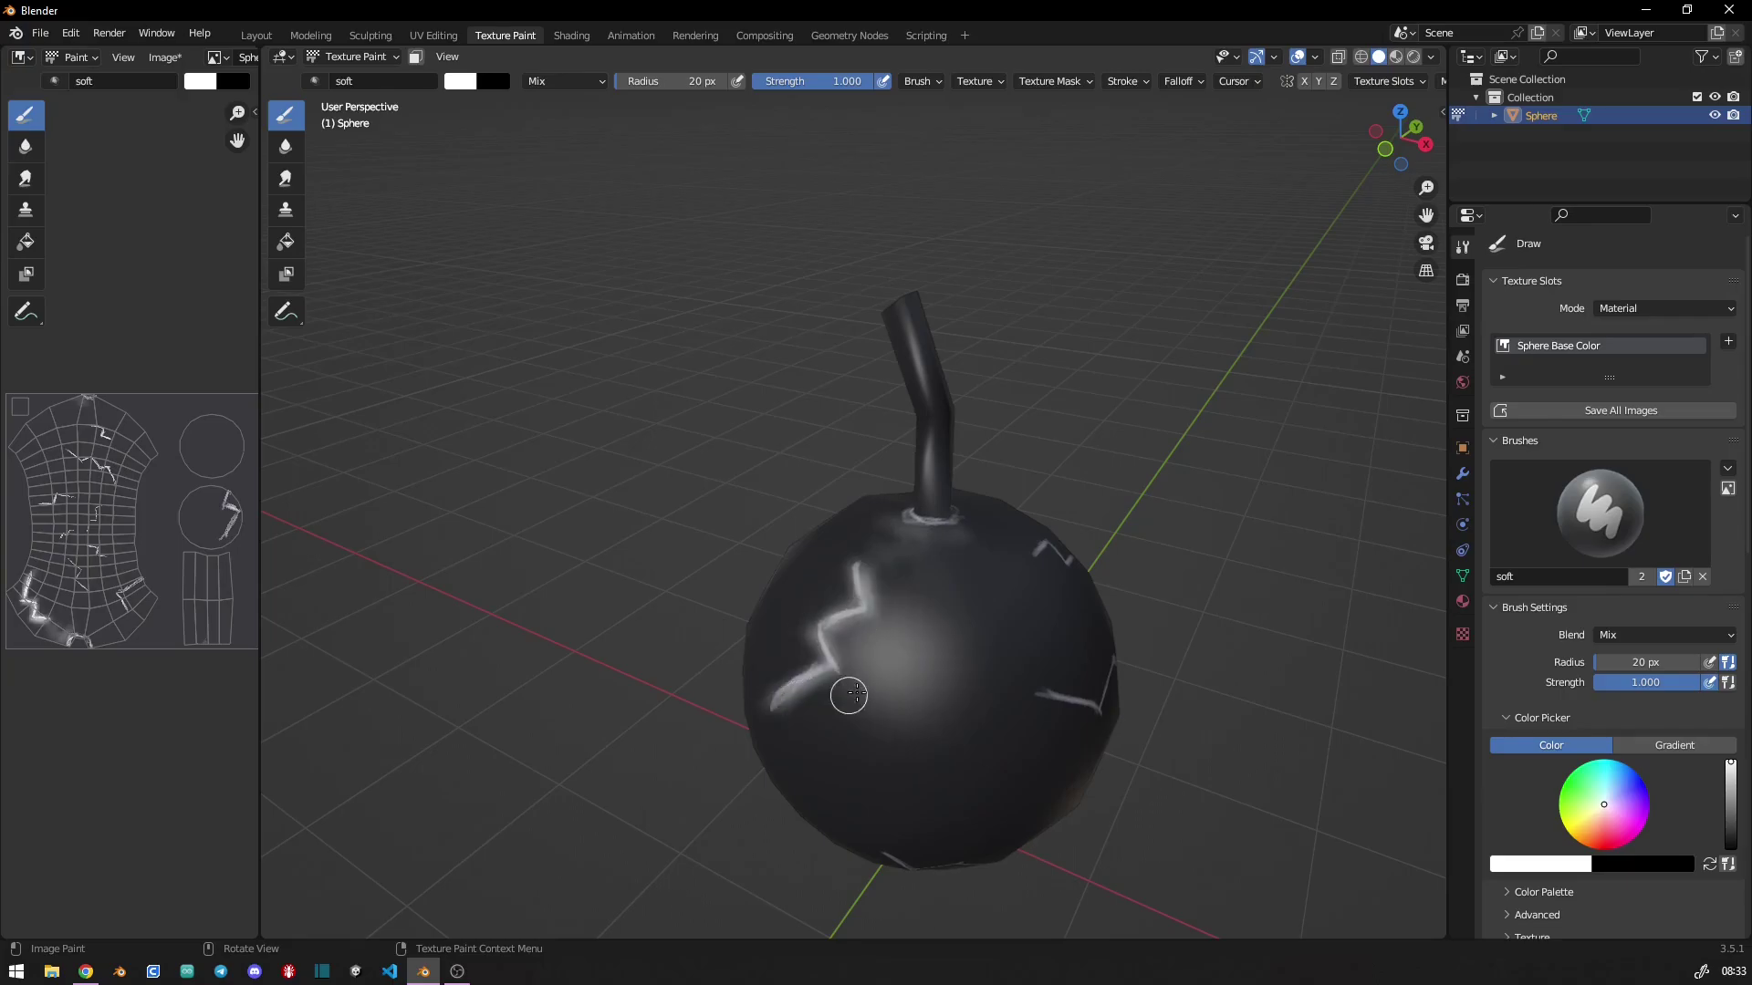
{"action": "mouse_move", "coordinate": [845, 696]}
{"action": "middle_mouse_down"}
{"action": "mouse_move", "coordinate": [729, 633]}
{"action": "mouse_move", "coordinate": [812, 613]}
{"action": "middle_mouse_up"}
{"action": "left_click_drag", "start_coordinate": [821, 616], "coordinate": [917, 677]}
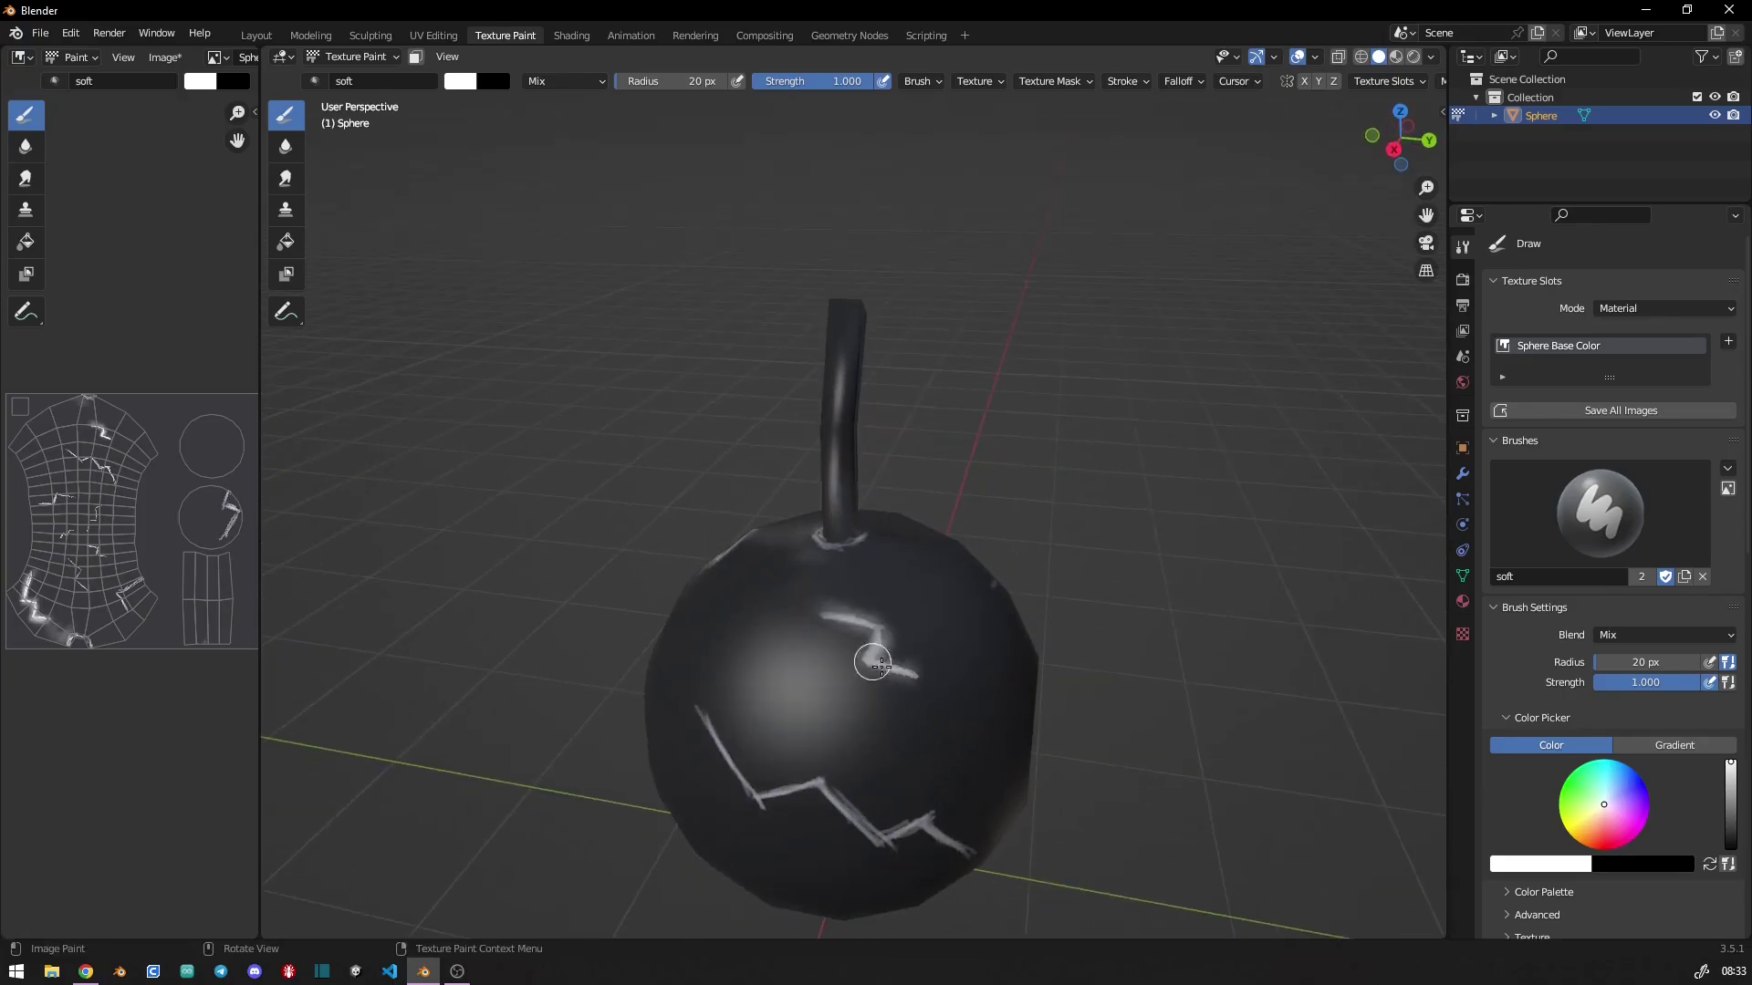
{"action": "mouse_move", "coordinate": [696, 730]}
{"action": "left_mouse_down"}
{"action": "mouse_move", "coordinate": [755, 790]}
{"action": "mouse_move", "coordinate": [831, 777]}
{"action": "mouse_move", "coordinate": [894, 835]}
{"action": "mouse_move", "coordinate": [919, 826]}
{"action": "left_mouse_up"}
{"action": "middle_click_drag", "start_coordinate": [918, 825], "coordinate": [771, 670]}
{"action": "mouse_move", "coordinate": [771, 670]}
{"action": "left_mouse_down"}
{"action": "mouse_move", "coordinate": [876, 767]}
{"action": "mouse_move", "coordinate": [907, 724]}
{"action": "left_mouse_up"}
{"action": "middle_click_drag", "start_coordinate": [907, 723], "coordinate": [743, 731]}
{"action": "mouse_move", "coordinate": [767, 568]}
{"action": "left_mouse_down"}
{"action": "mouse_move", "coordinate": [809, 575]}
{"action": "mouse_move", "coordinate": [778, 657]}
{"action": "mouse_move", "coordinate": [836, 614]}
{"action": "mouse_move", "coordinate": [754, 715]}
{"action": "mouse_move", "coordinate": [801, 731]}
{"action": "mouse_move", "coordinate": [746, 791]}
{"action": "left_mouse_up"}
{"action": "middle_click_drag", "start_coordinate": [746, 791], "coordinate": [633, 693]}
{"action": "mouse_move", "coordinate": [716, 726]}
{"action": "left_mouse_down"}
{"action": "mouse_move", "coordinate": [803, 822]}
{"action": "mouse_move", "coordinate": [817, 754]}
{"action": "left_mouse_up"}
- Brighten the upper-left, lower lightning and zigzag cracks, extending one toward the lower right
{"action": "middle_click_drag", "start_coordinate": [817, 755], "coordinate": [821, 593]}
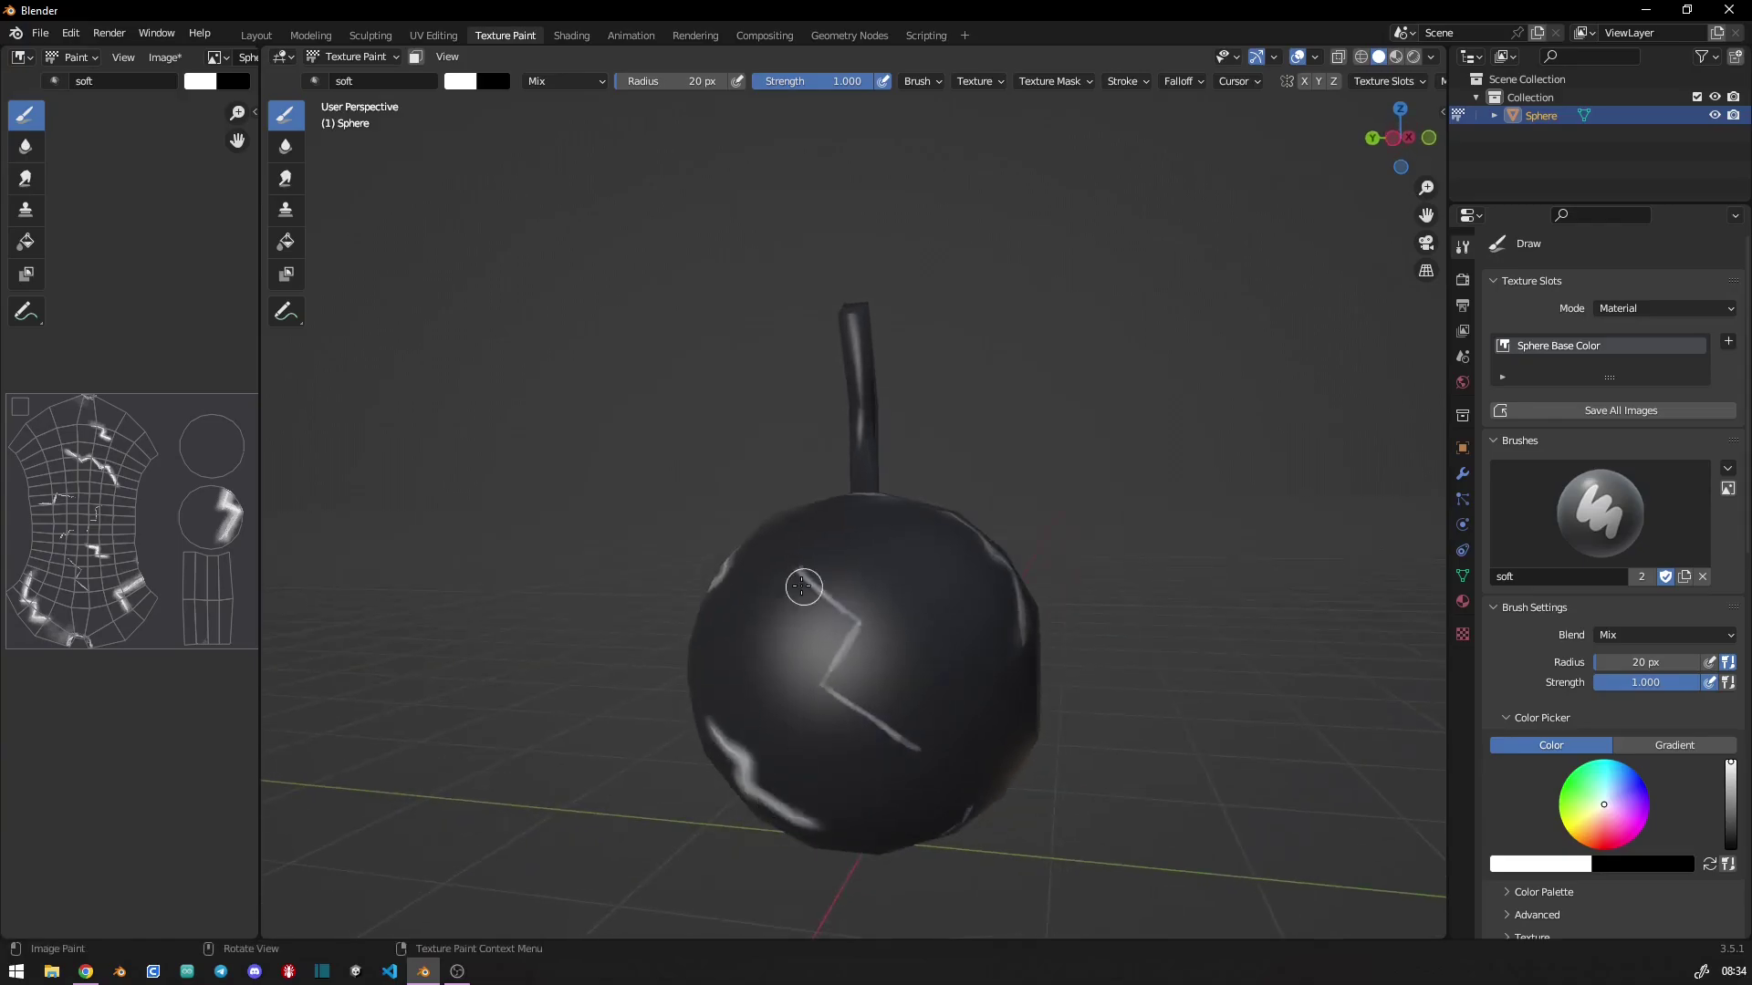
{"action": "mouse_move", "coordinate": [821, 593]}
{"action": "left_mouse_down"}
{"action": "mouse_move", "coordinate": [846, 605]}
{"action": "mouse_move", "coordinate": [871, 713]}
{"action": "mouse_move", "coordinate": [912, 739]}
{"action": "left_mouse_up"}
{"action": "mouse_move", "coordinate": [912, 739]}
{"action": "middle_mouse_down"}
{"action": "mouse_move", "coordinate": [669, 755]}
{"action": "mouse_move", "coordinate": [702, 762]}
{"action": "mouse_move", "coordinate": [684, 537]}
{"action": "middle_mouse_up"}
{"action": "mouse_move", "coordinate": [684, 536]}
{"action": "left_mouse_down"}
{"action": "mouse_move", "coordinate": [657, 599]}
{"action": "mouse_move", "coordinate": [731, 599]}
{"action": "mouse_move", "coordinate": [899, 734]}
{"action": "left_mouse_up"}
{"action": "mouse_move", "coordinate": [898, 734]}
{"action": "middle_mouse_down"}
{"action": "mouse_move", "coordinate": [704, 606]}
{"action": "mouse_move", "coordinate": [912, 621]}
{"action": "mouse_move", "coordinate": [869, 675]}
{"action": "middle_mouse_up"}
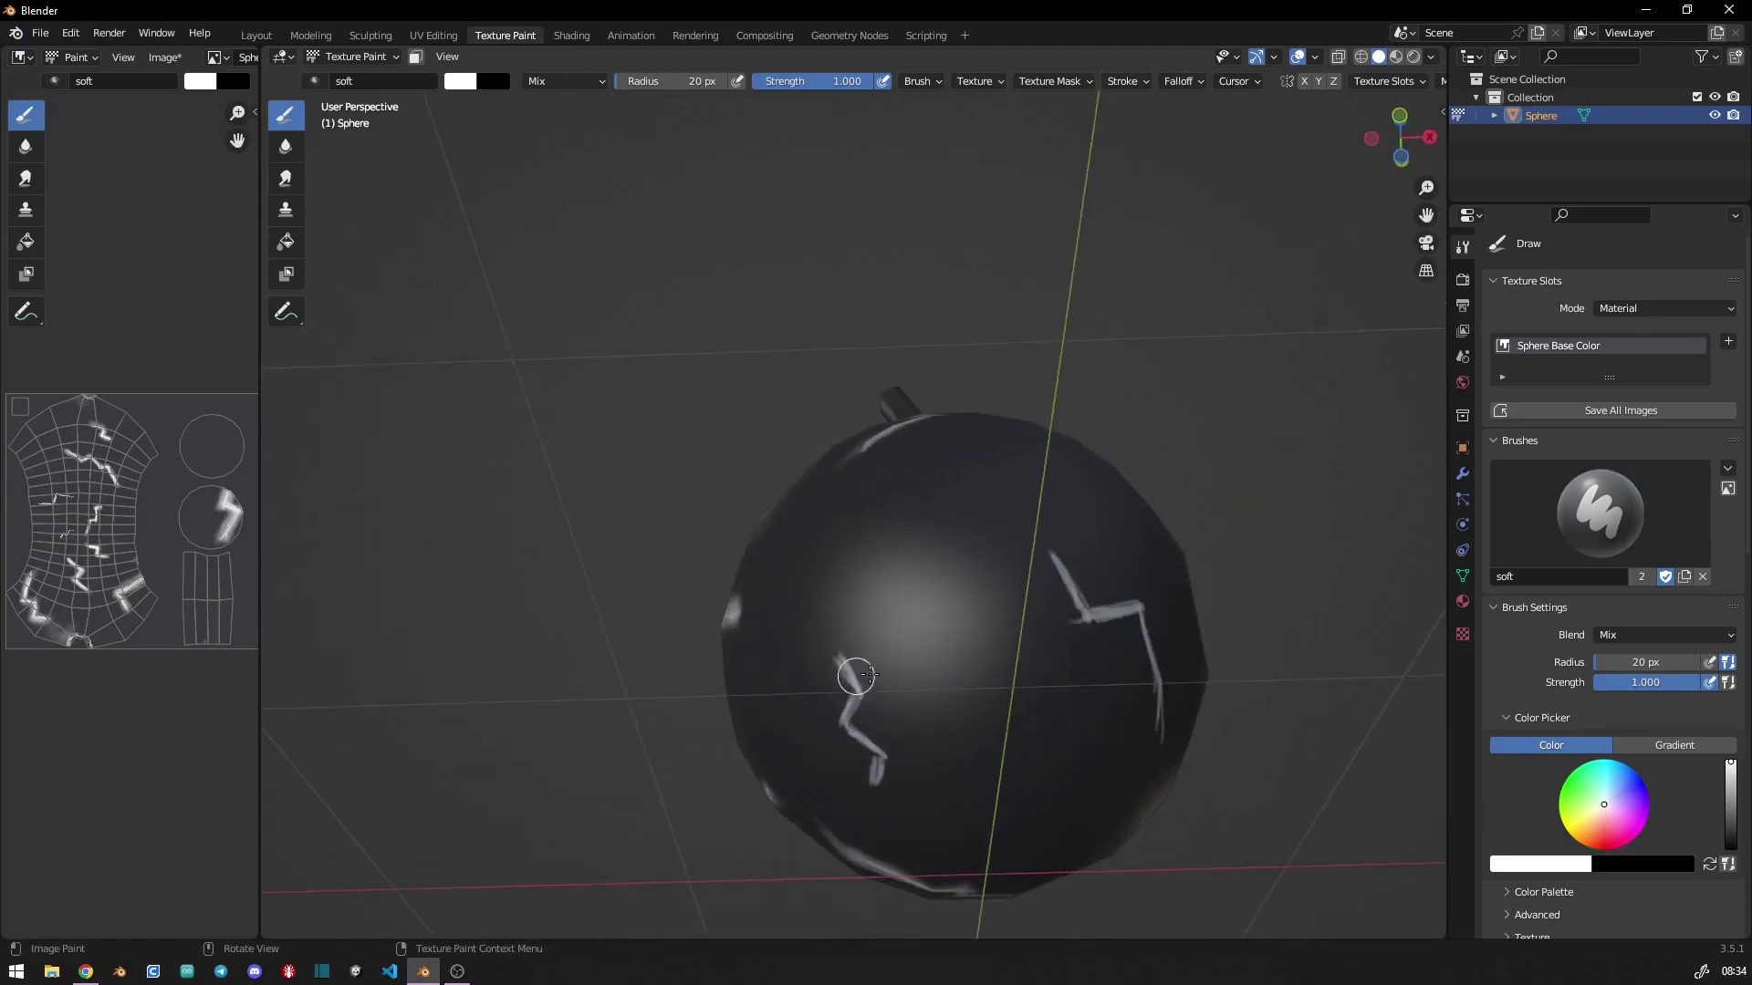
{"action": "mouse_move", "coordinate": [869, 675]}
{"action": "left_mouse_down"}
{"action": "mouse_move", "coordinate": [844, 735]}
{"action": "mouse_move", "coordinate": [885, 783]}
{"action": "left_mouse_up"}
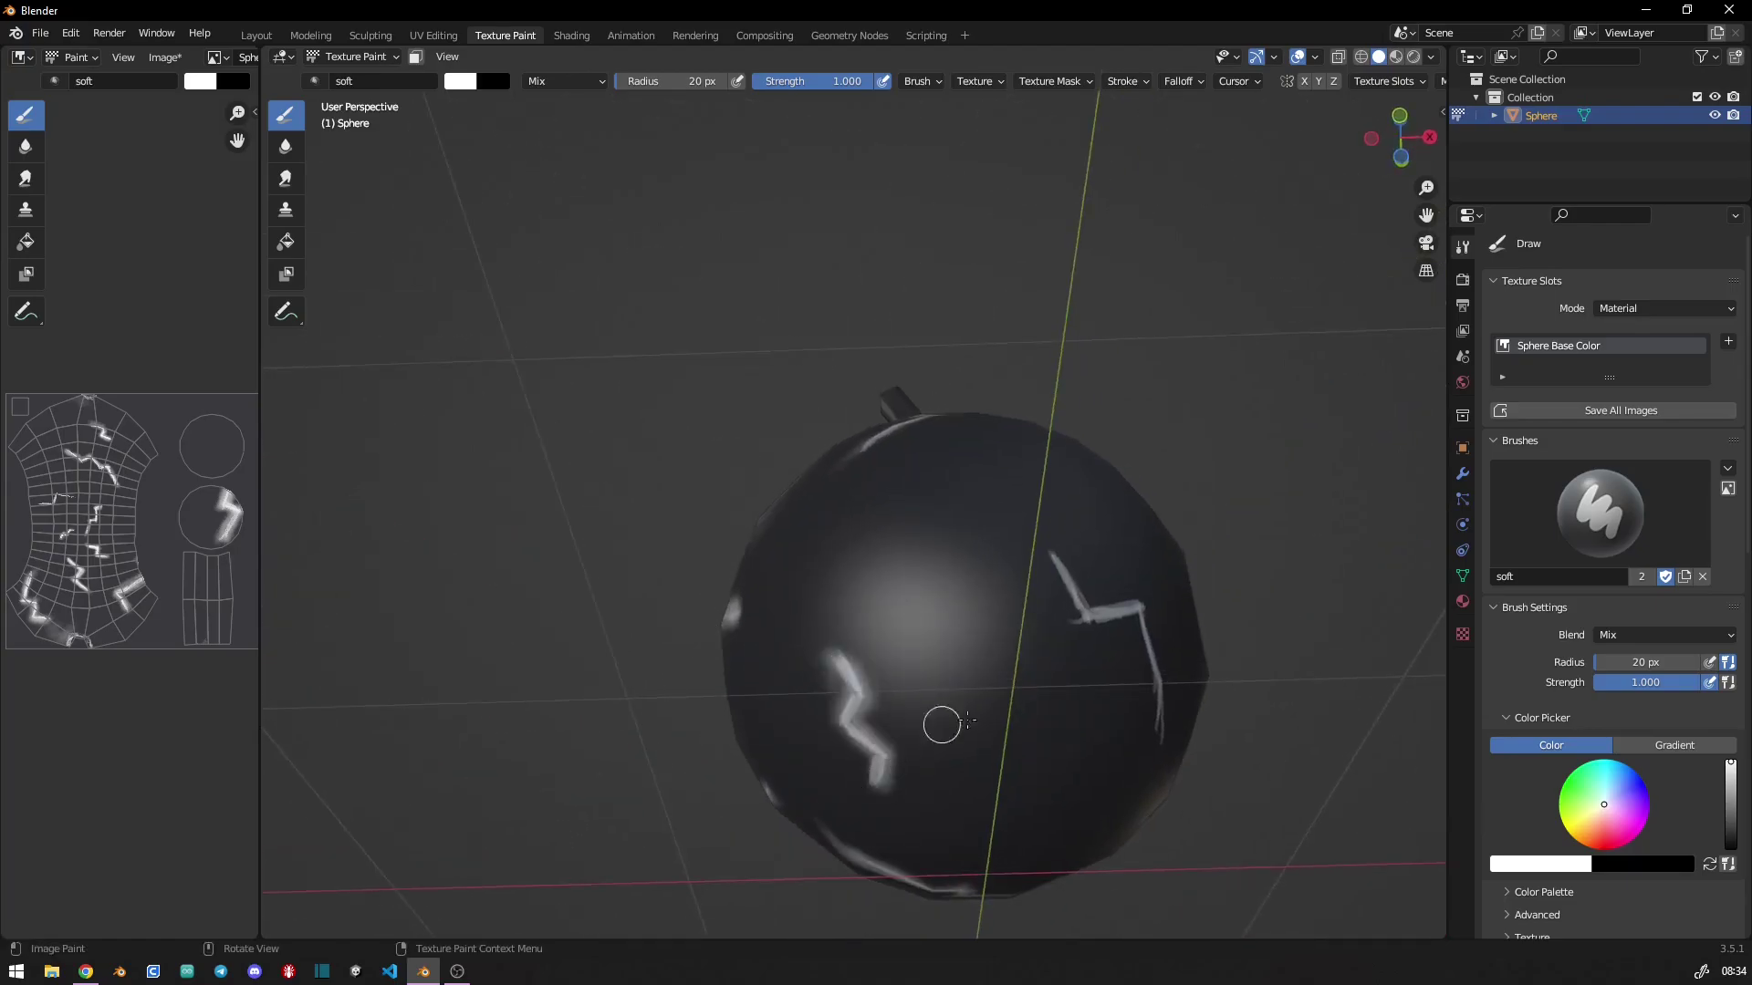
{"action": "middle_click_drag", "start_coordinate": [942, 725], "coordinate": [871, 721]}
{"action": "mouse_move", "coordinate": [871, 721]}
{"action": "left_mouse_down"}
{"action": "mouse_move", "coordinate": [803, 640]}
{"action": "mouse_move", "coordinate": [876, 708]}
{"action": "mouse_move", "coordinate": [931, 671]}
{"action": "mouse_move", "coordinate": [992, 716]}
{"action": "left_mouse_up"}
{"action": "mouse_move", "coordinate": [993, 715]}
{"action": "middle_mouse_down"}
{"action": "mouse_move", "coordinate": [901, 713]}
{"action": "mouse_move", "coordinate": [833, 594]}
{"action": "middle_mouse_up"}
{"action": "left_click_drag", "start_coordinate": [833, 594], "coordinate": [877, 567]}
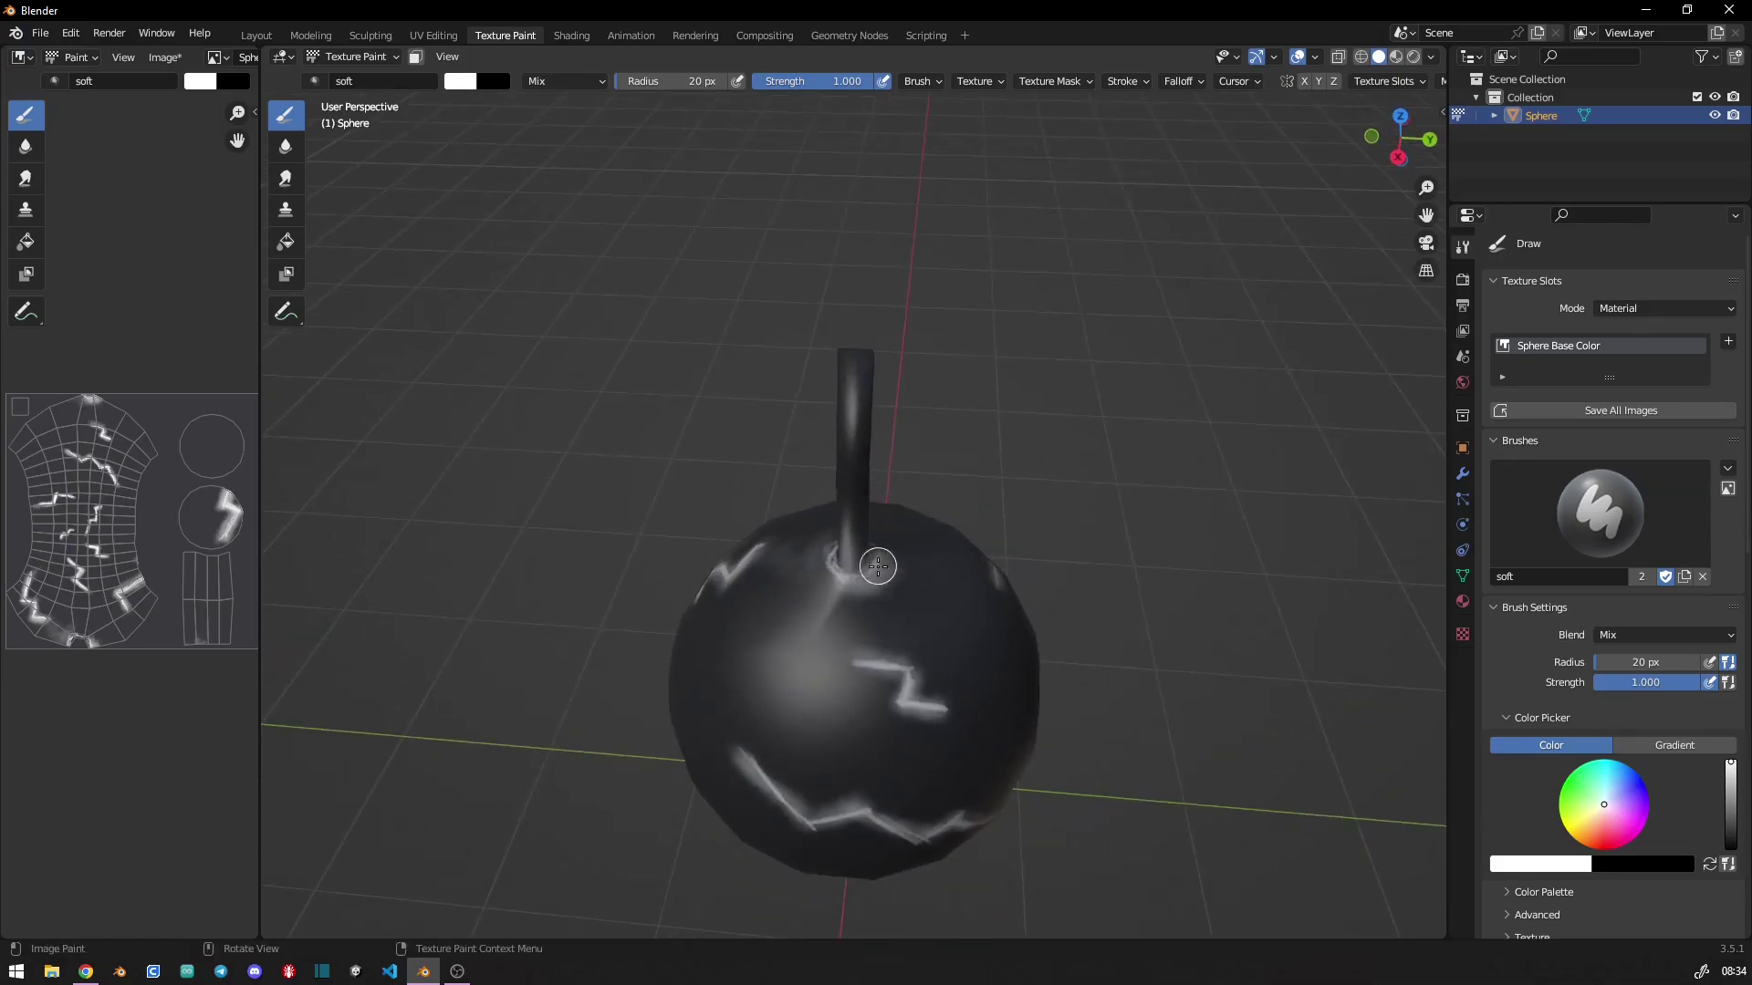
- Brighten the cracks around the stem base and smear light diagonal streaks across the upper right
{"action": "middle_click_drag", "start_coordinate": [878, 567], "coordinate": [792, 493]}
{"action": "left_click_drag", "start_coordinate": [816, 455], "coordinate": [696, 497]}
{"action": "middle_click_drag", "start_coordinate": [597, 547], "coordinate": [850, 576]}
{"action": "mouse_move", "coordinate": [850, 576]}
{"action": "left_mouse_down"}
{"action": "mouse_move", "coordinate": [849, 614]}
{"action": "mouse_move", "coordinate": [739, 704]}
{"action": "left_mouse_up"}
{"action": "middle_click_drag", "start_coordinate": [739, 703], "coordinate": [865, 557]}
{"action": "mouse_move", "coordinate": [865, 557]}
{"action": "left_mouse_down"}
{"action": "mouse_move", "coordinate": [1048, 676]}
{"action": "mouse_move", "coordinate": [1079, 806]}
{"action": "left_mouse_up"}
{"action": "left_click_drag", "start_coordinate": [915, 508], "coordinate": [1000, 608]}
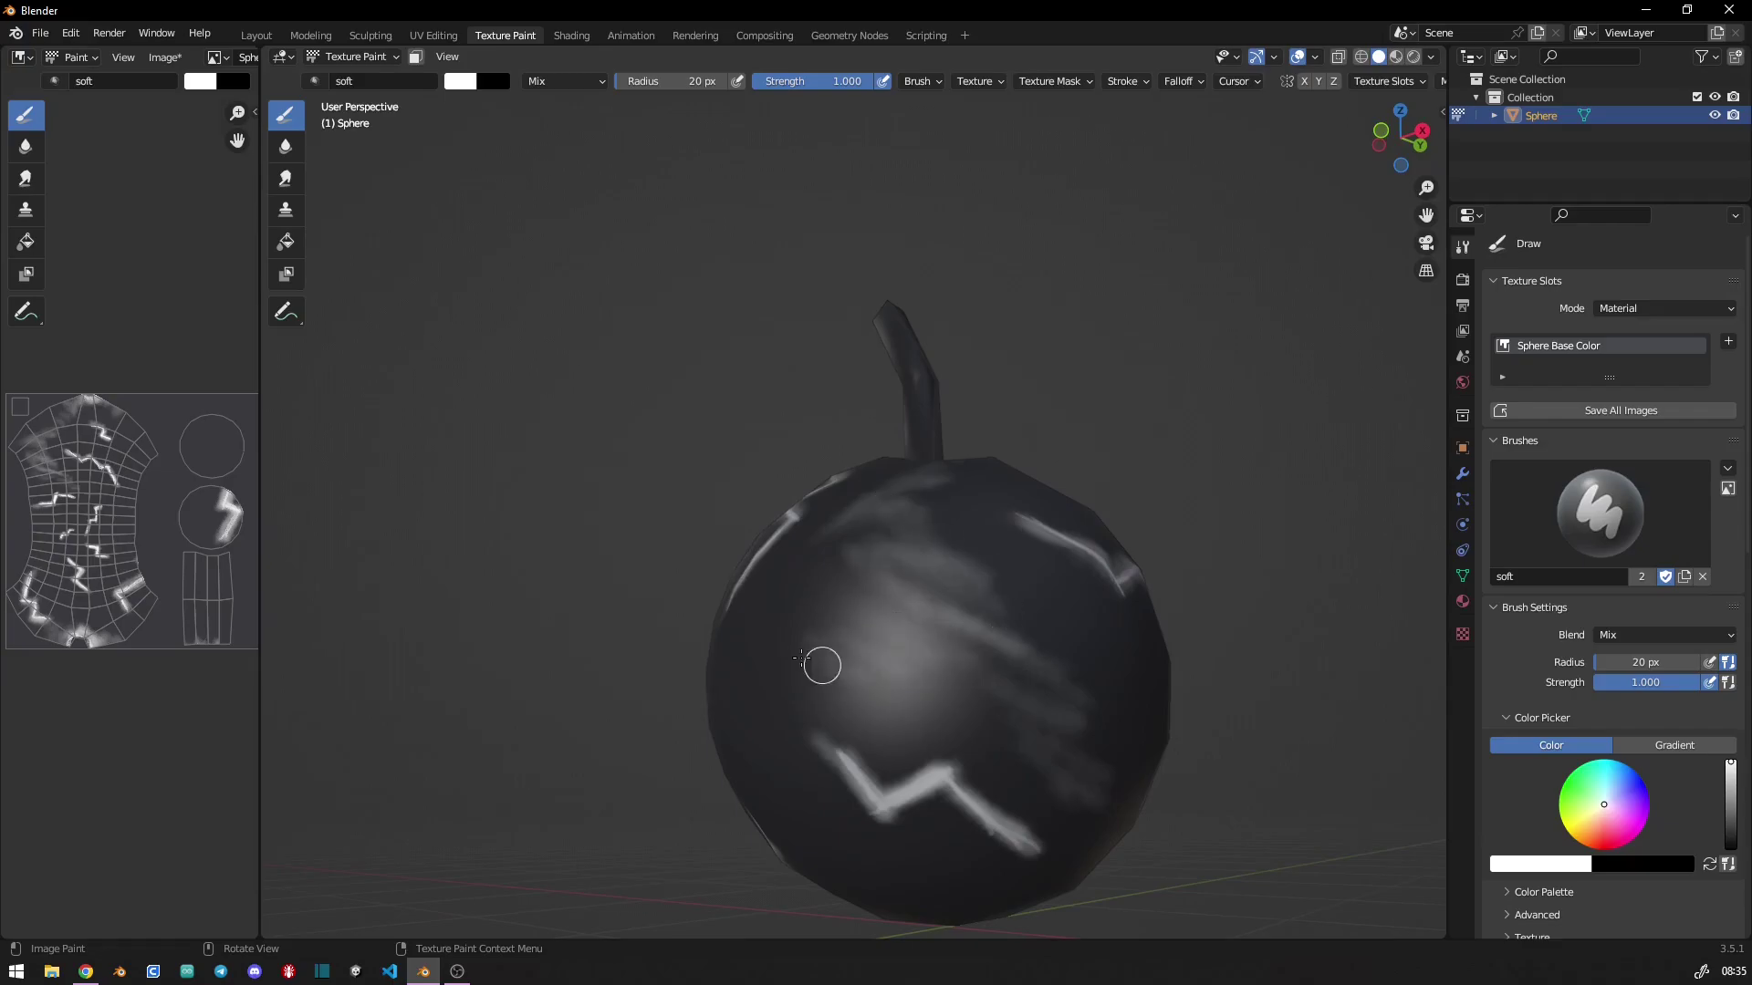
{"action": "left_click_drag", "start_coordinate": [821, 665], "coordinate": [734, 679]}
{"action": "mouse_move", "coordinate": [735, 680]}
{"action": "middle_mouse_down"}
{"action": "mouse_move", "coordinate": [950, 625]}
{"action": "mouse_move", "coordinate": [891, 714]}
{"action": "middle_mouse_up"}
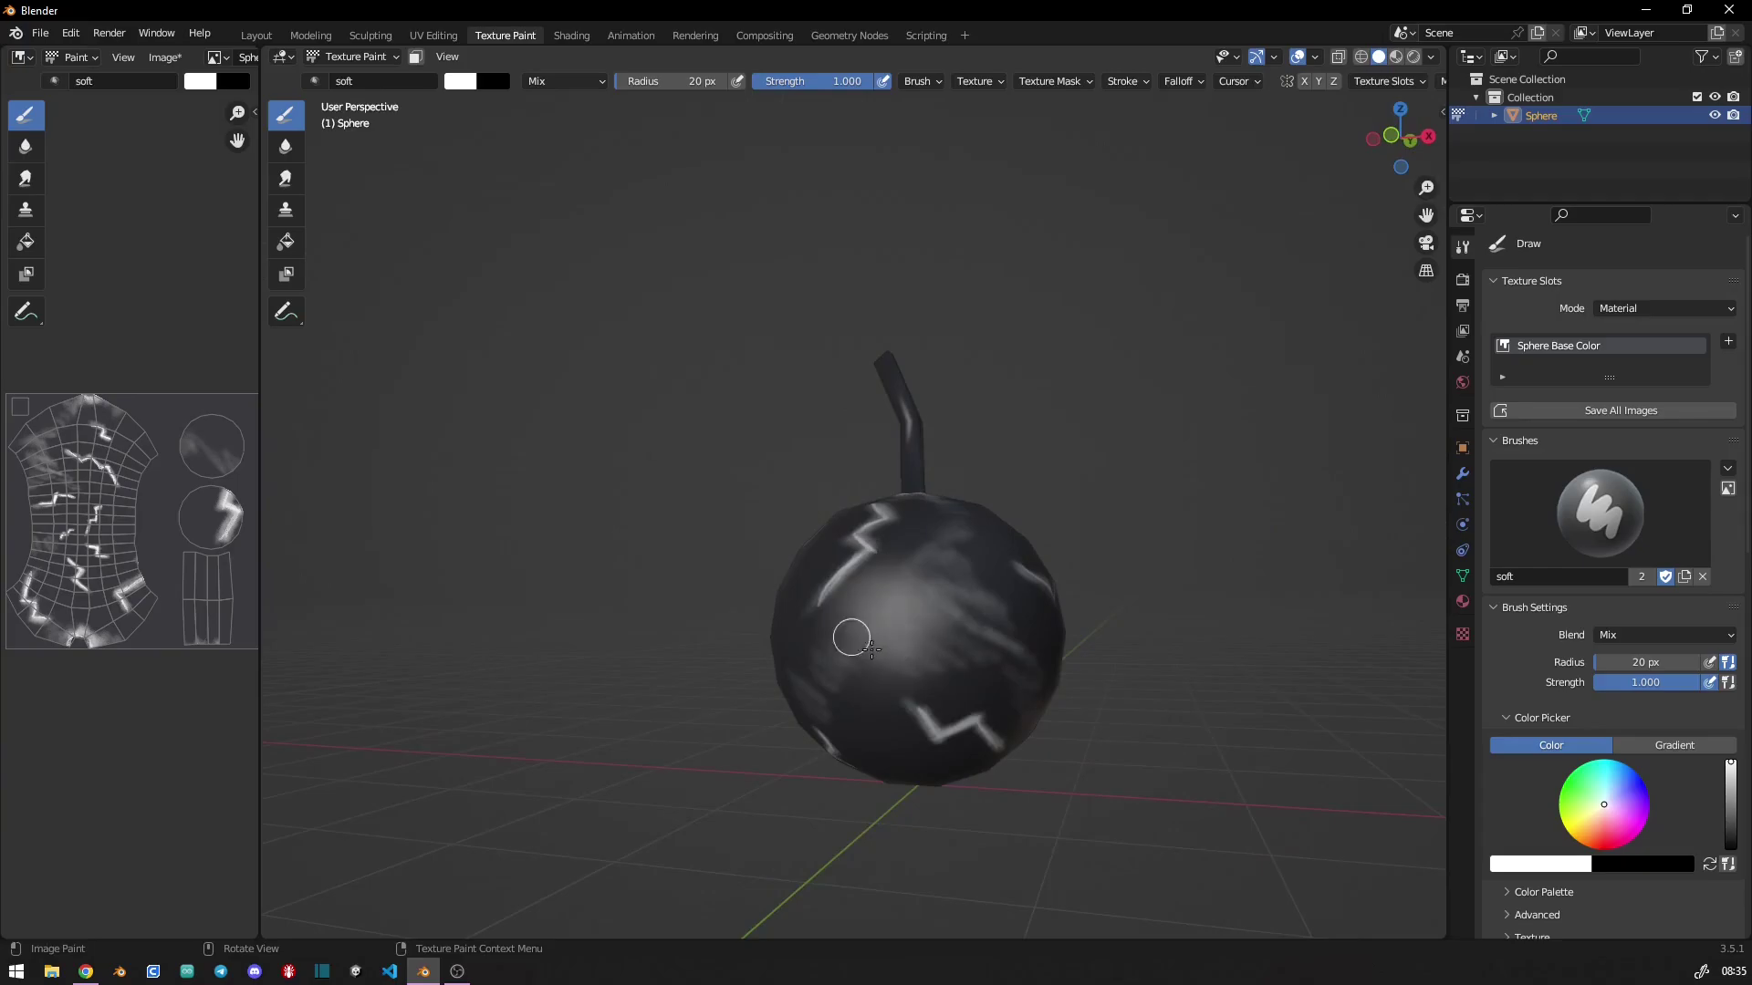
- From another angle, paint new white zigzag cracks down the sphere's left side
{"action": "middle_click_drag", "start_coordinate": [848, 633], "coordinate": [852, 480]}
{"action": "left_click_drag", "start_coordinate": [890, 561], "coordinate": [874, 671]}
{"action": "middle_click_drag", "start_coordinate": [700, 673], "coordinate": [825, 496]}
{"action": "left_click_drag", "start_coordinate": [817, 523], "coordinate": [821, 606]}
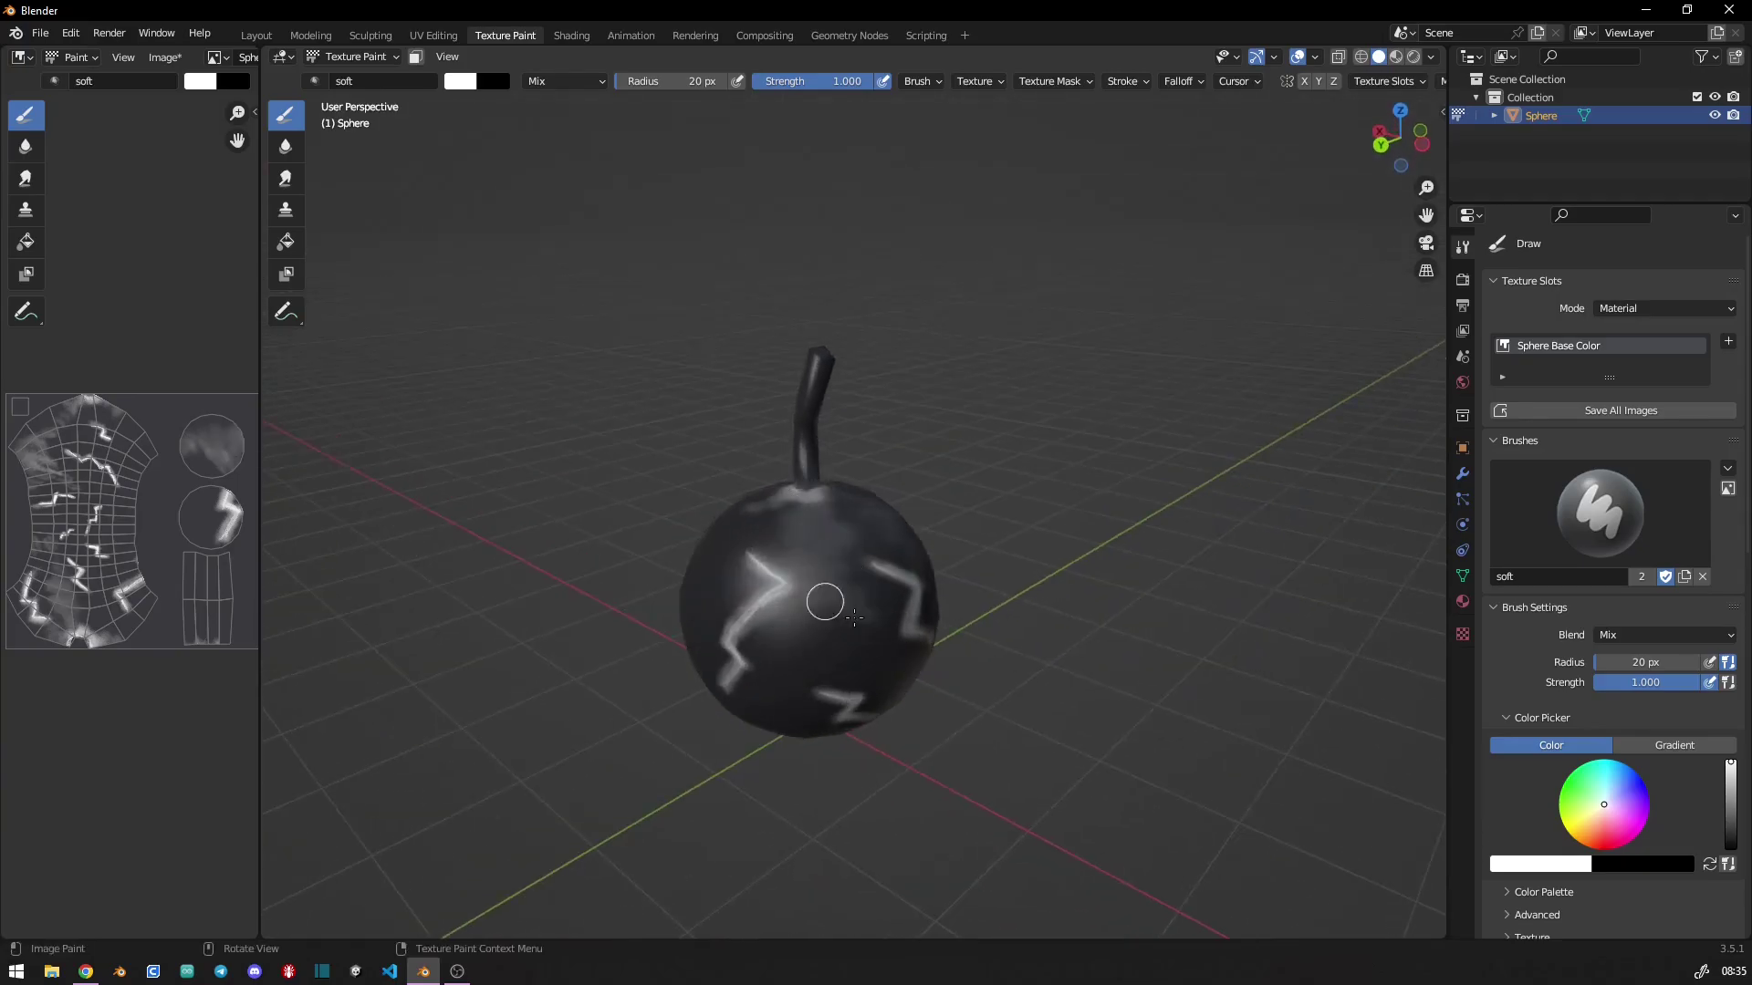
{"action": "middle_click_drag", "start_coordinate": [705, 626], "coordinate": [785, 542]}
{"action": "mouse_move", "coordinate": [785, 542]}
{"action": "left_mouse_down"}
{"action": "mouse_move", "coordinate": [798, 692]}
{"action": "mouse_move", "coordinate": [665, 684]}
{"action": "left_mouse_up"}
{"action": "mouse_move", "coordinate": [665, 684]}
{"action": "middle_mouse_down"}
{"action": "mouse_move", "coordinate": [804, 601]}
{"action": "mouse_move", "coordinate": [834, 606]}
{"action": "middle_mouse_up"}
{"action": "left_click_drag", "start_coordinate": [828, 560], "coordinate": [790, 641]}
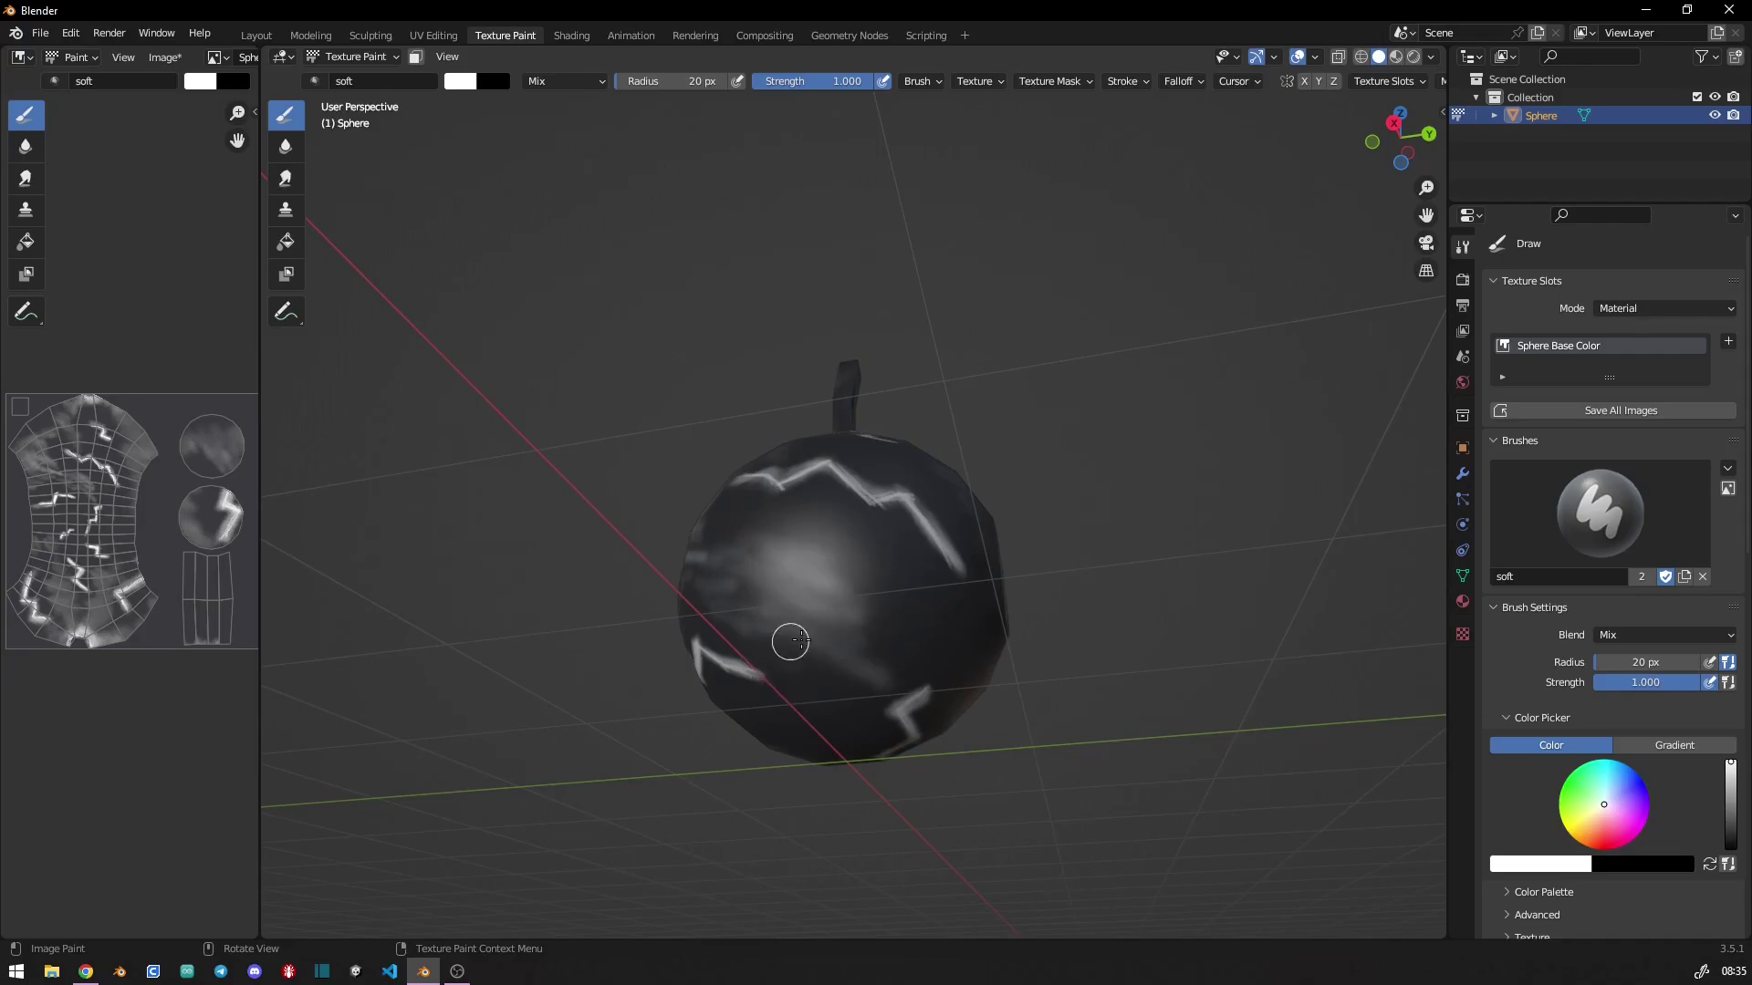
- Switch the soft brush colour from white to black and its radius to 40 px
{"action": "right_click", "coordinate": [865, 607]}
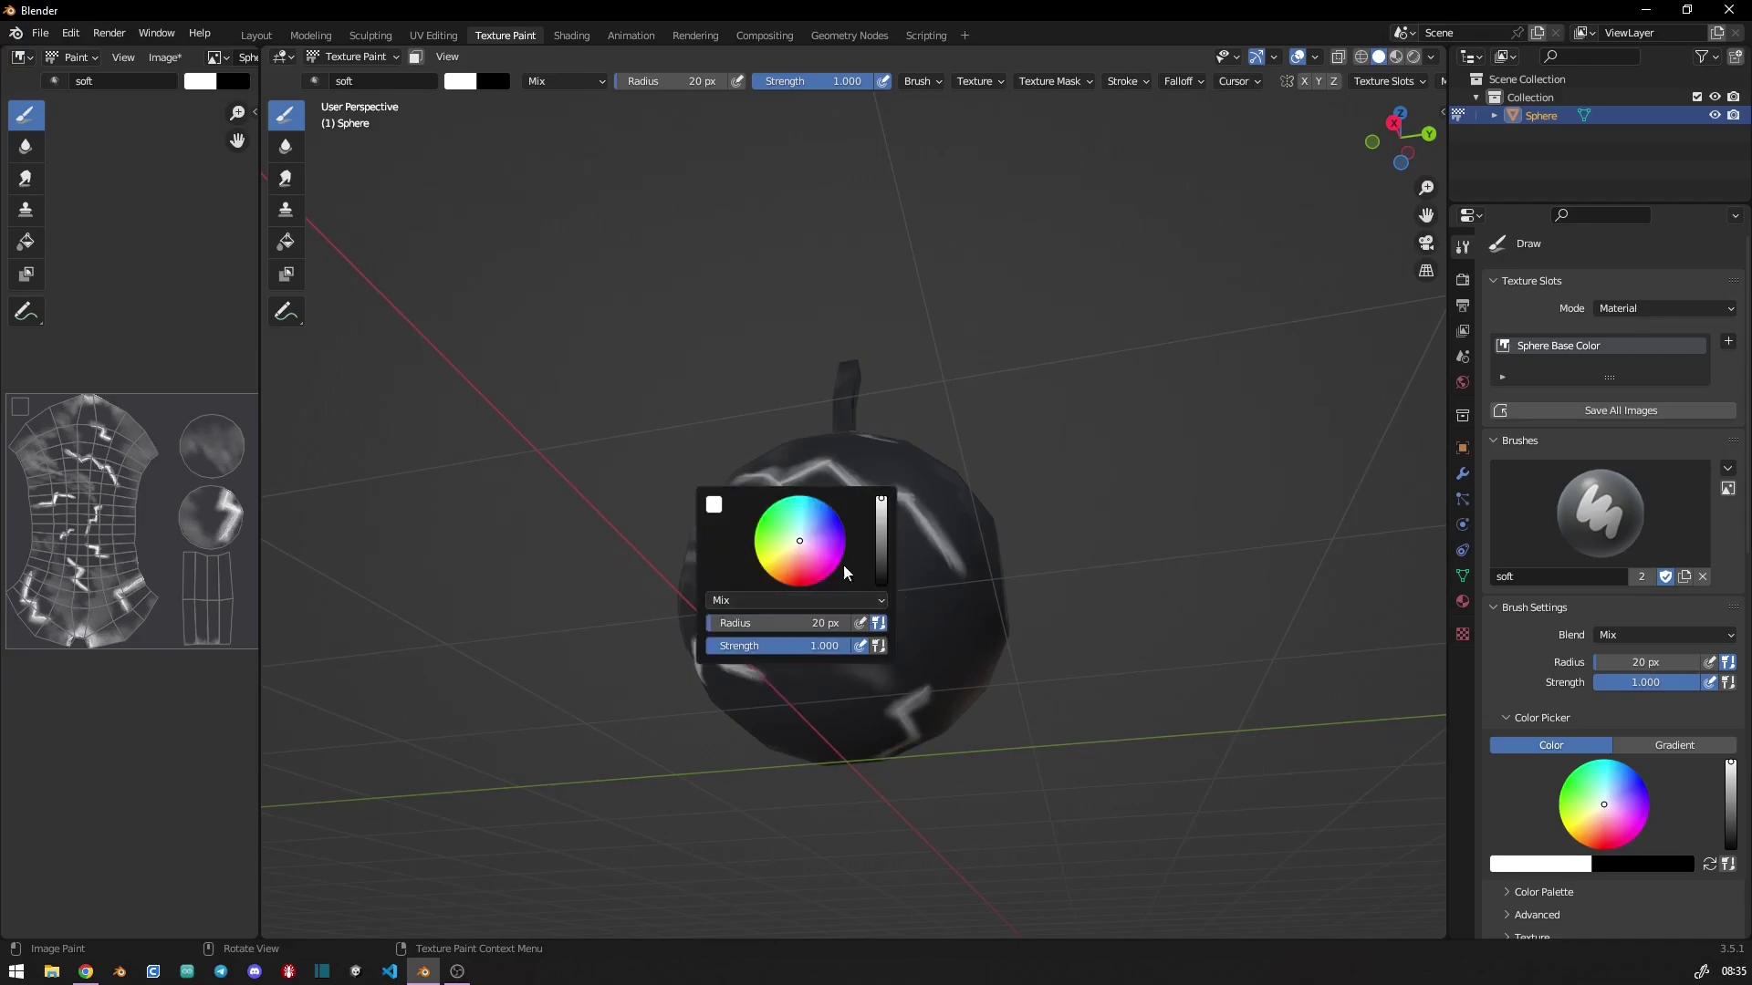
{"action": "left_click", "coordinate": [881, 582]}
{"action": "right_click", "coordinate": [909, 611]}
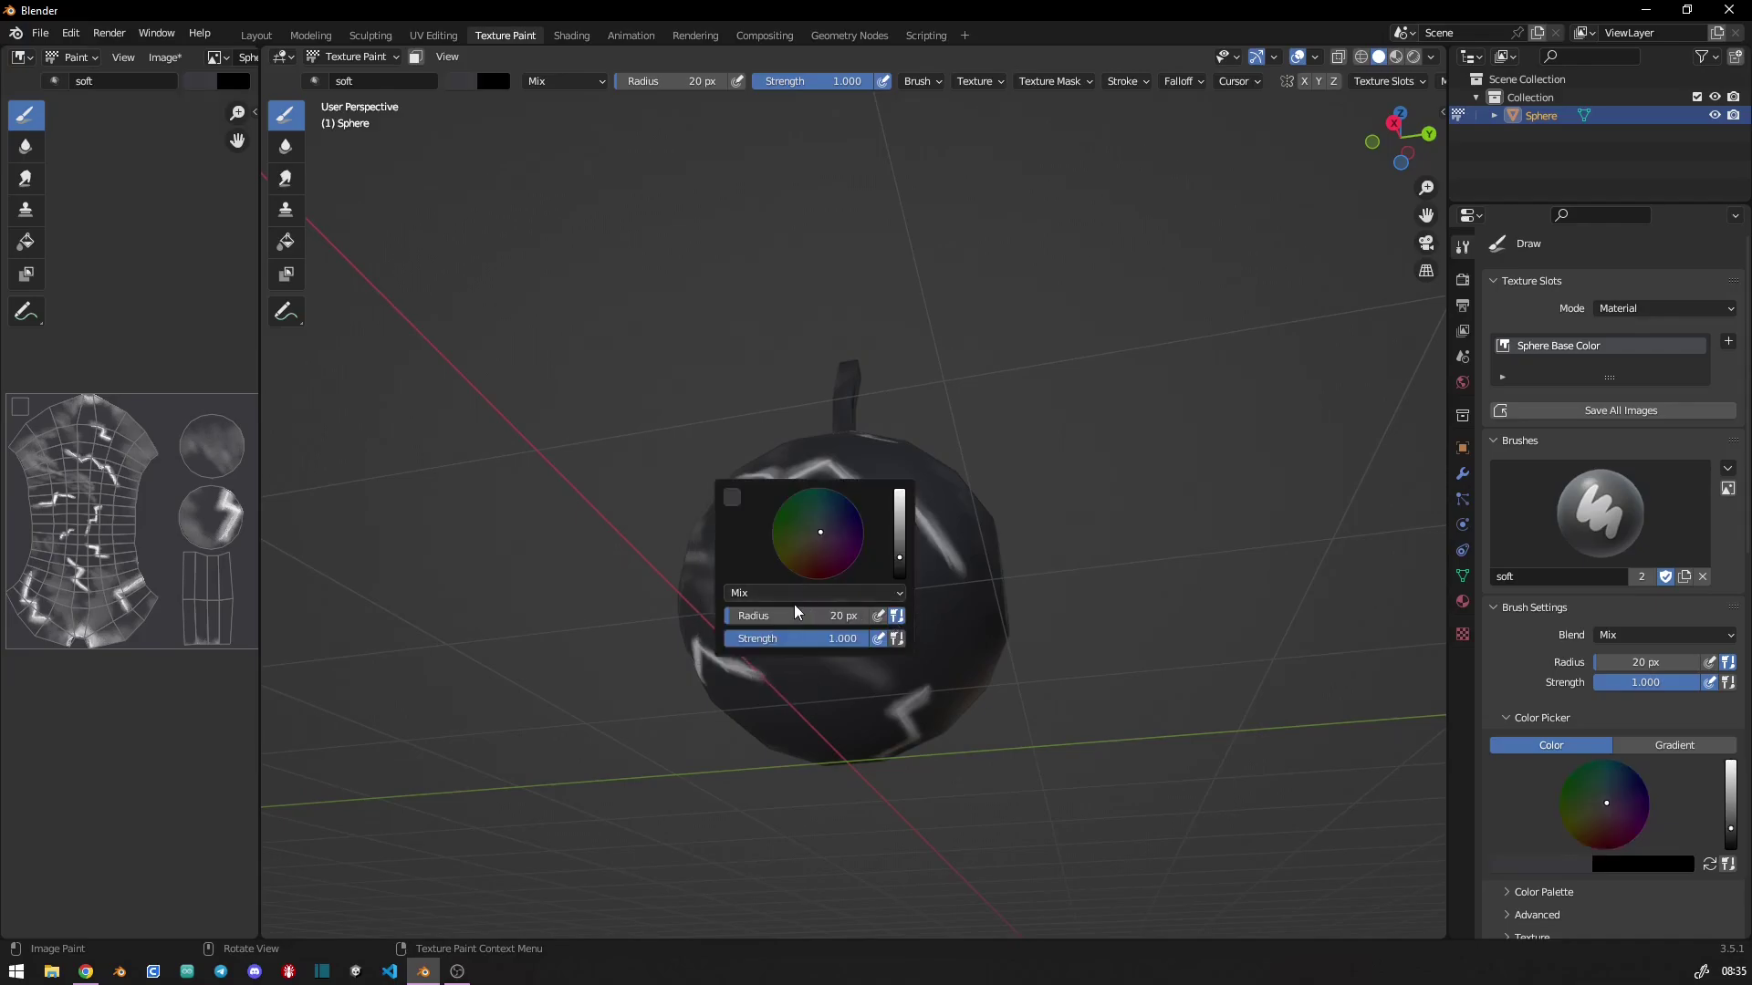
{"action": "left_click", "coordinate": [819, 613]}
{"action": "type", "text": "40"}
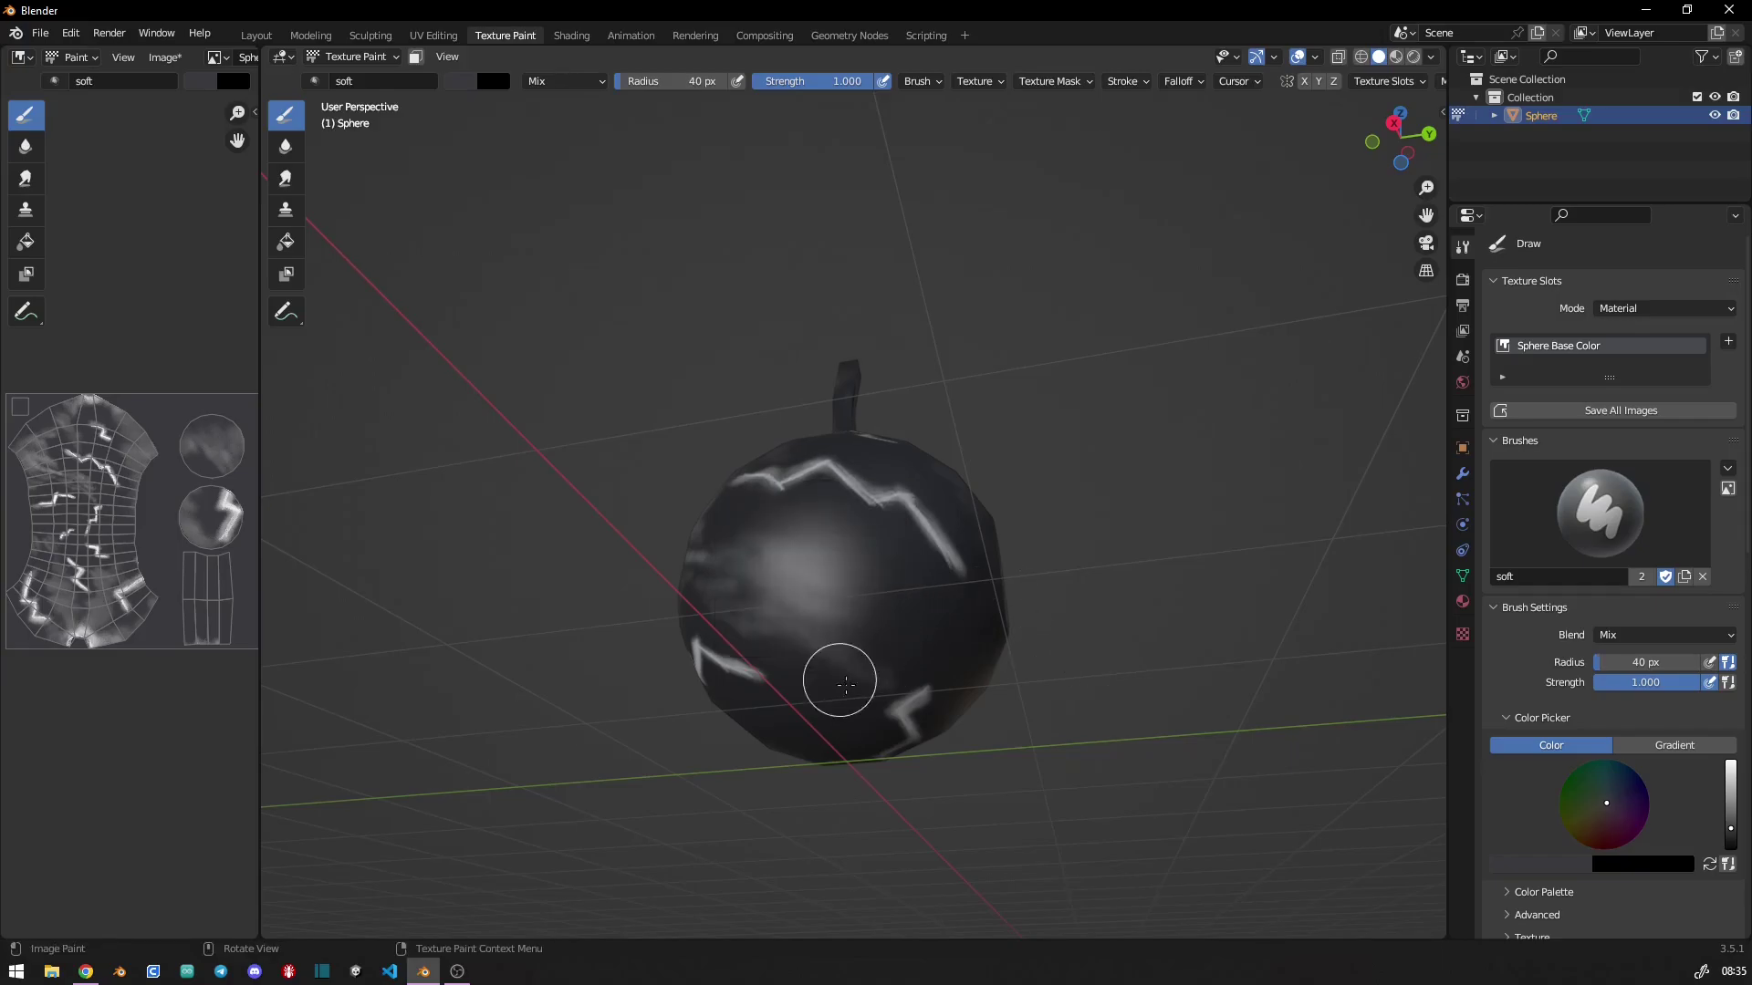
- Sample a dark grey from the sphere with S and paint over parts of the white cracks
{"action": "middle_click_drag", "start_coordinate": [834, 662], "coordinate": [939, 657]}
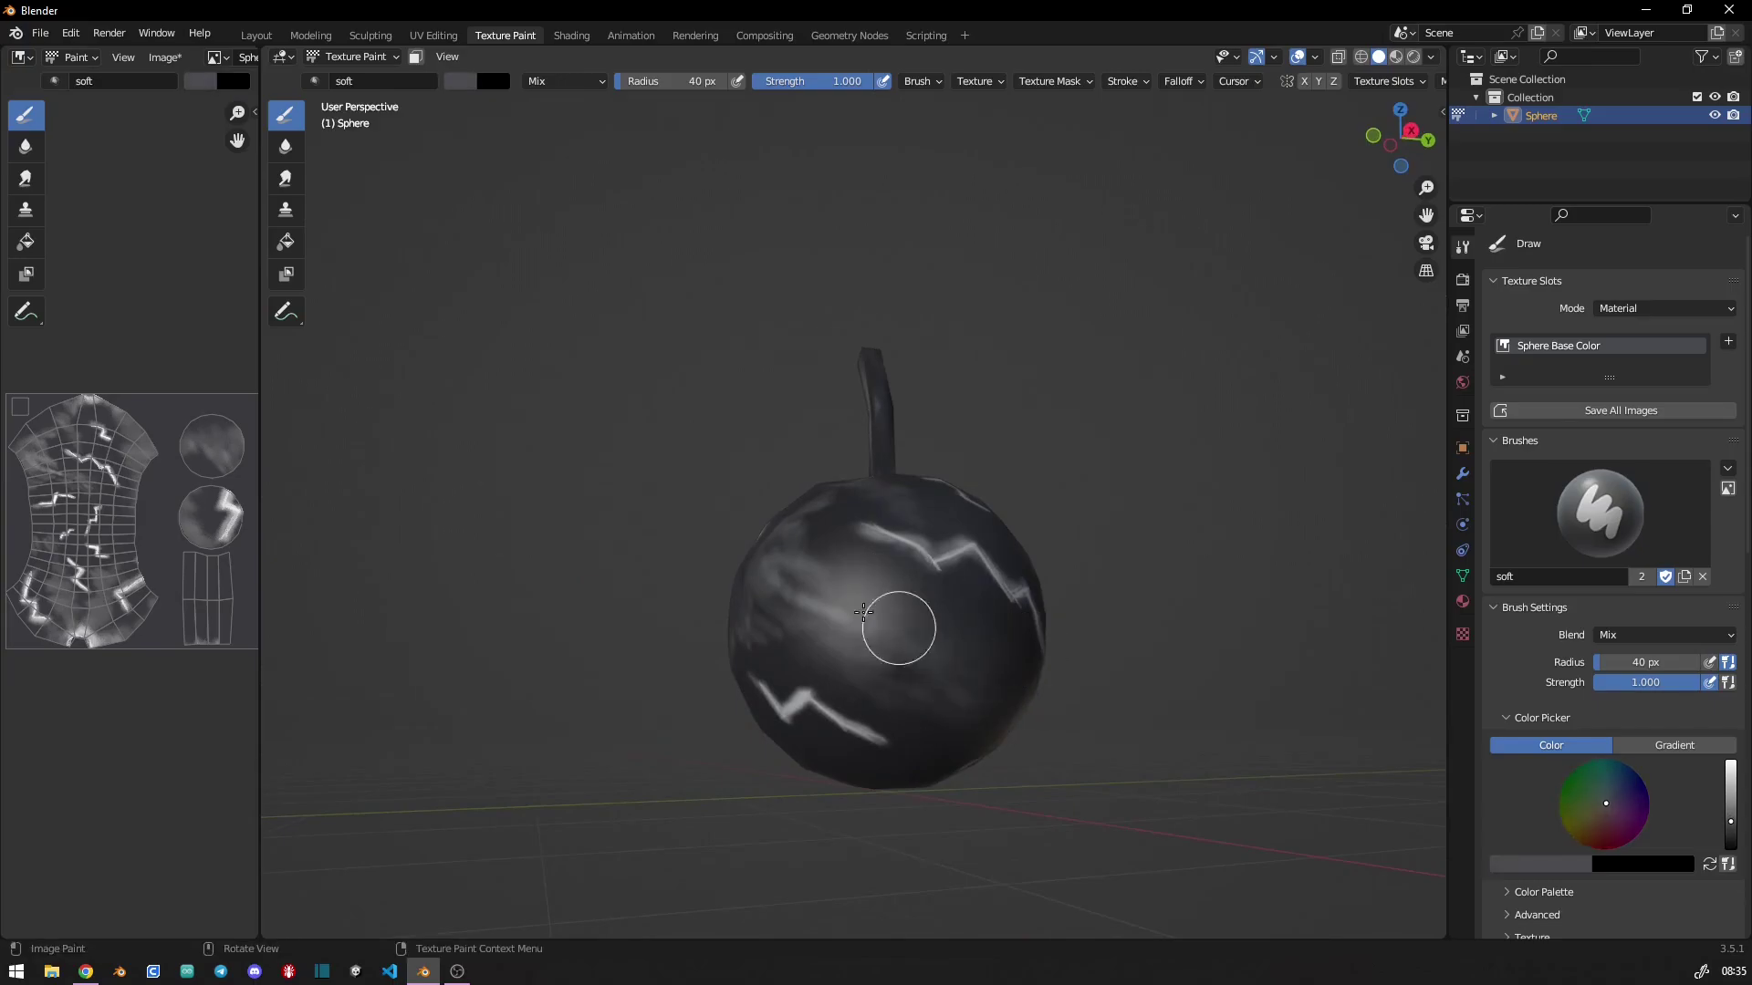
{"action": "middle_click_drag", "start_coordinate": [845, 646], "coordinate": [1018, 682]}
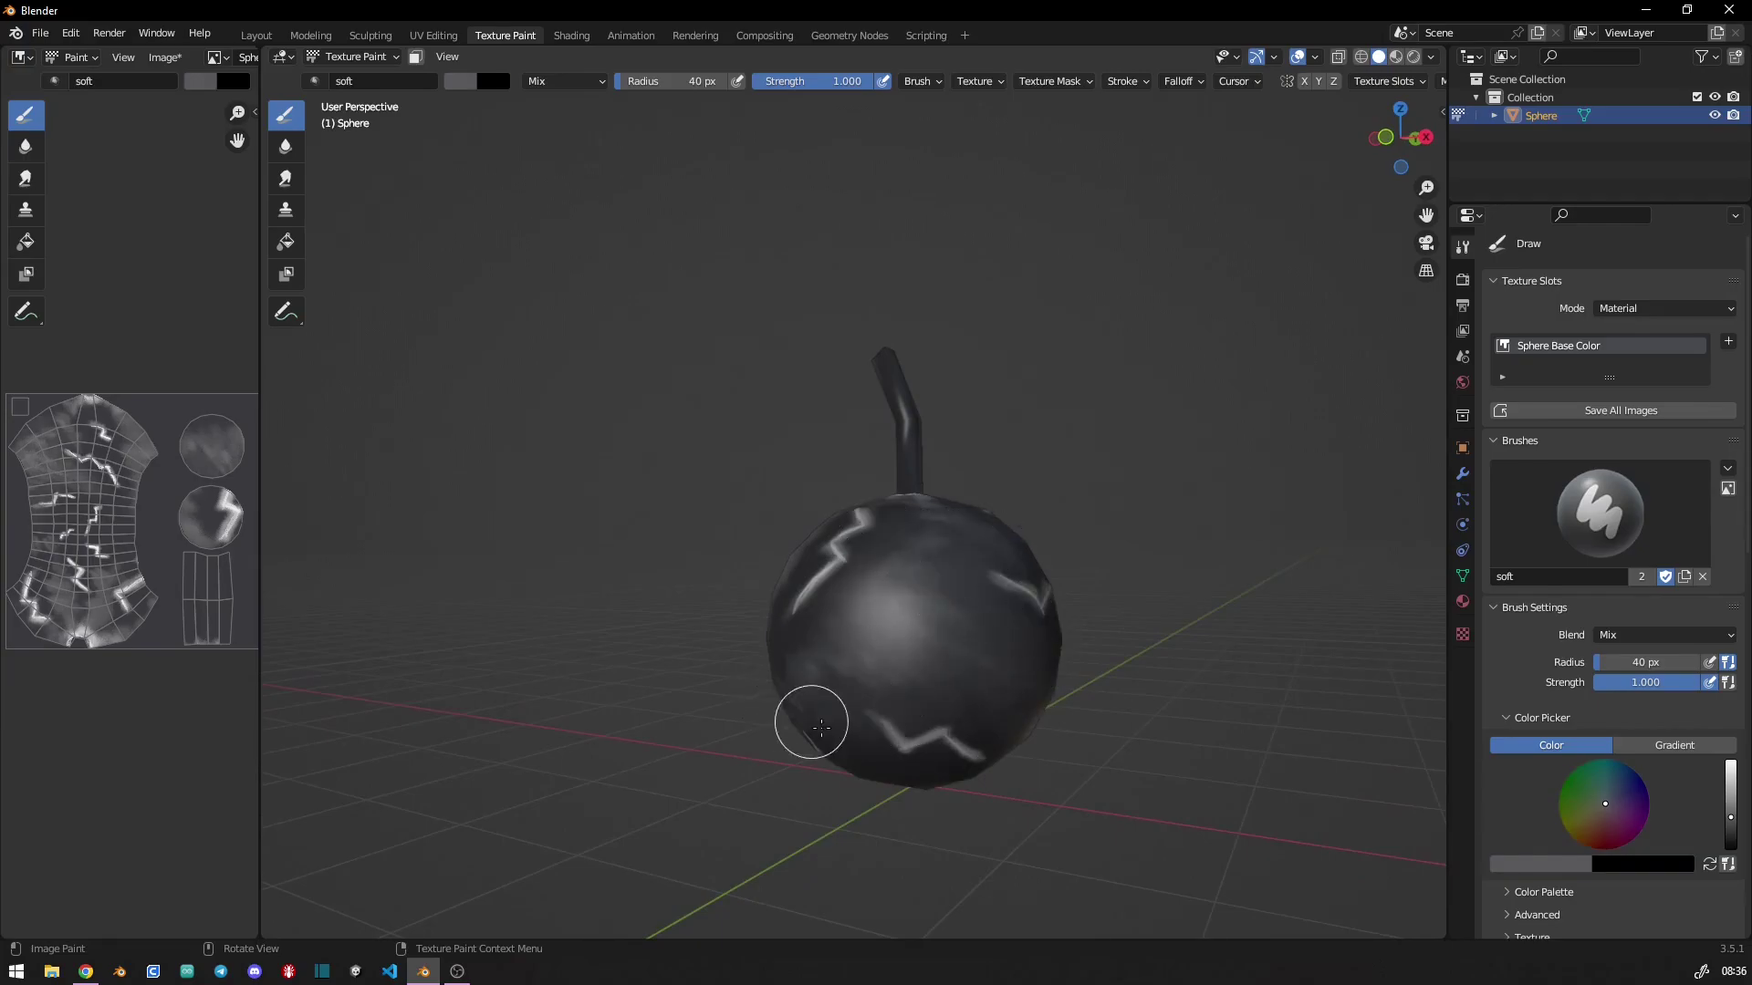
{"action": "mouse_move", "coordinate": [924, 553]}
{"action": "middle_mouse_down"}
{"action": "mouse_move", "coordinate": [871, 572]}
{"action": "mouse_move", "coordinate": [890, 598]}
{"action": "mouse_move", "coordinate": [845, 594]}
{"action": "middle_mouse_up"}
{"action": "key", "text": "s"}
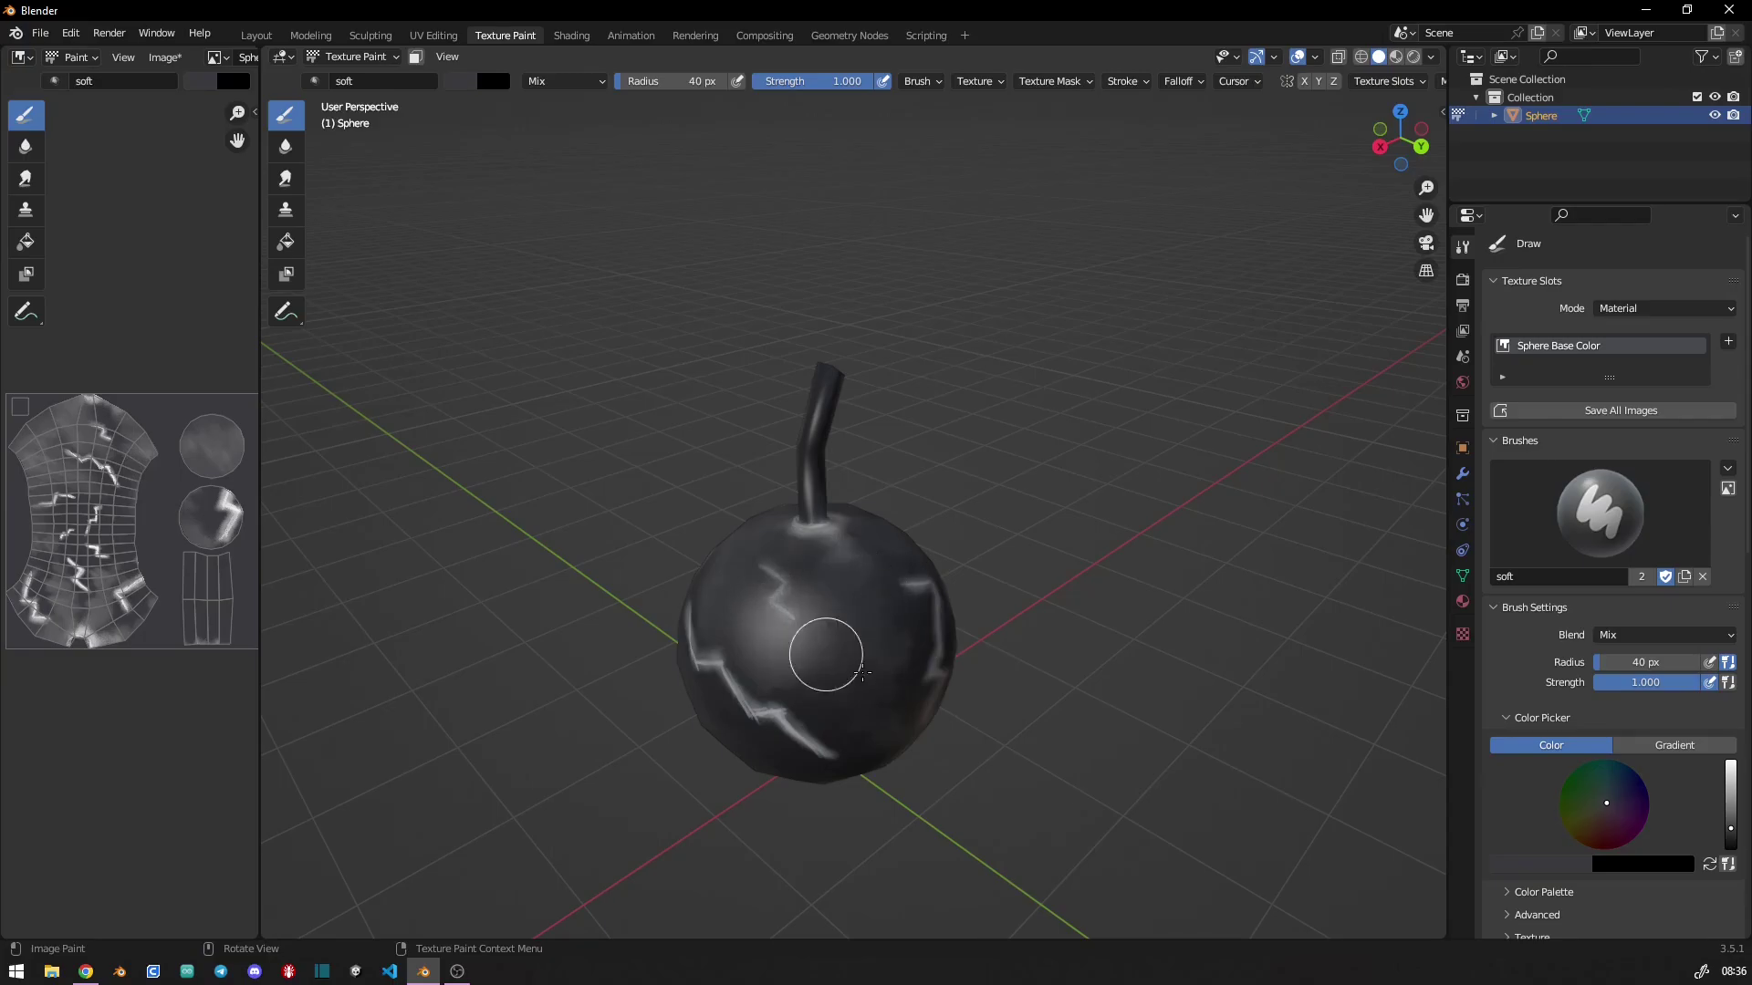
{"action": "middle_click_drag", "start_coordinate": [822, 645], "coordinate": [748, 524]}
{"action": "mouse_move", "coordinate": [792, 543]}
{"action": "left_mouse_down"}
{"action": "mouse_move", "coordinate": [821, 646]}
{"action": "mouse_move", "coordinate": [715, 676]}
{"action": "left_mouse_up"}
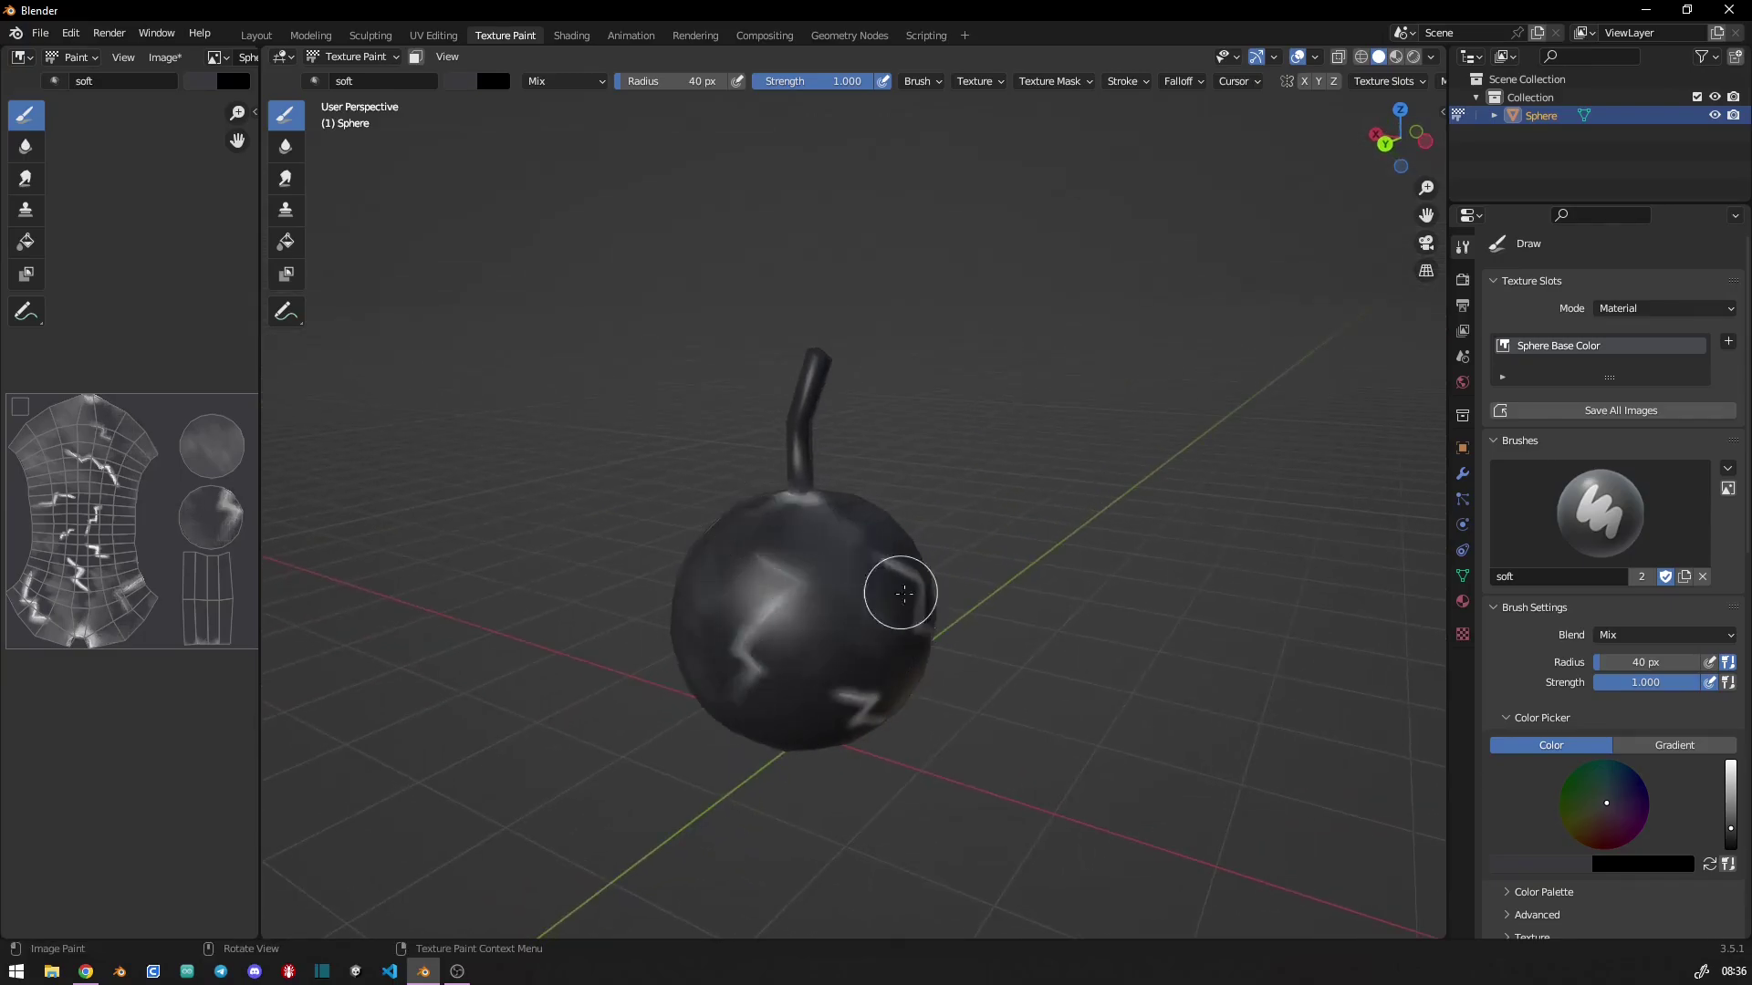
- Darken the marks on the sphere's lower right, then orbit around to inspect the painting
{"action": "middle_click_drag", "start_coordinate": [879, 528], "coordinate": [657, 582]}
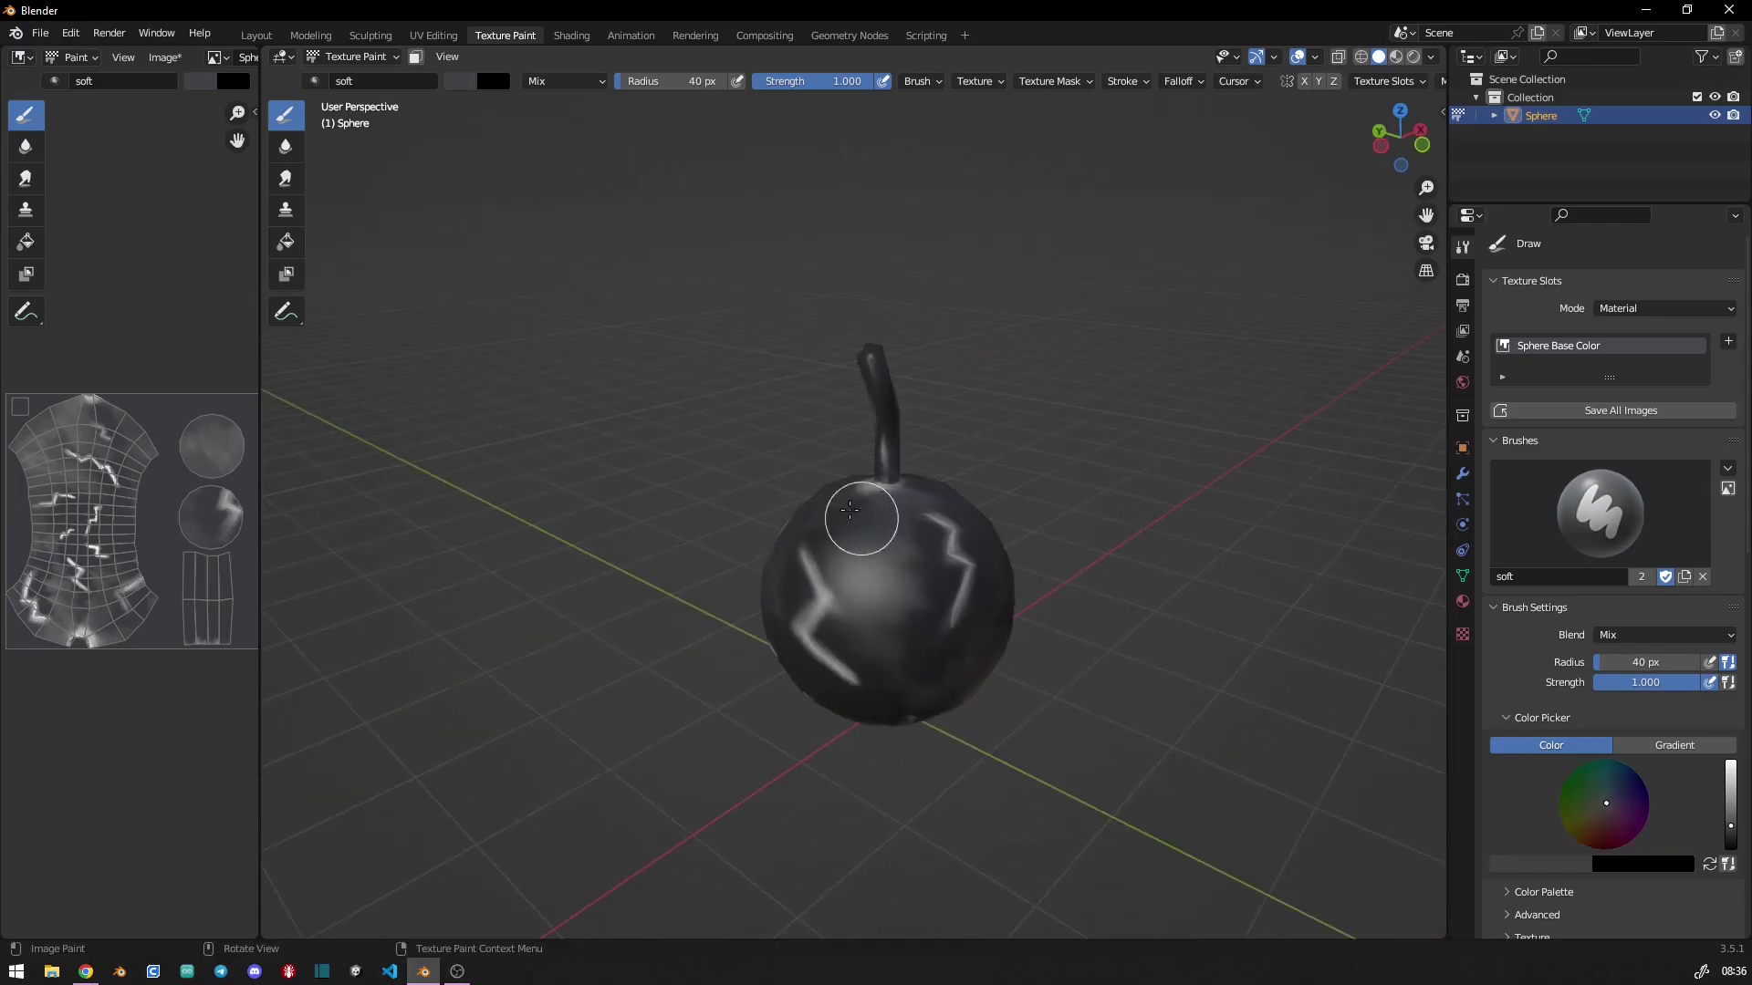
{"action": "left_click_drag", "start_coordinate": [919, 548], "coordinate": [949, 593]}
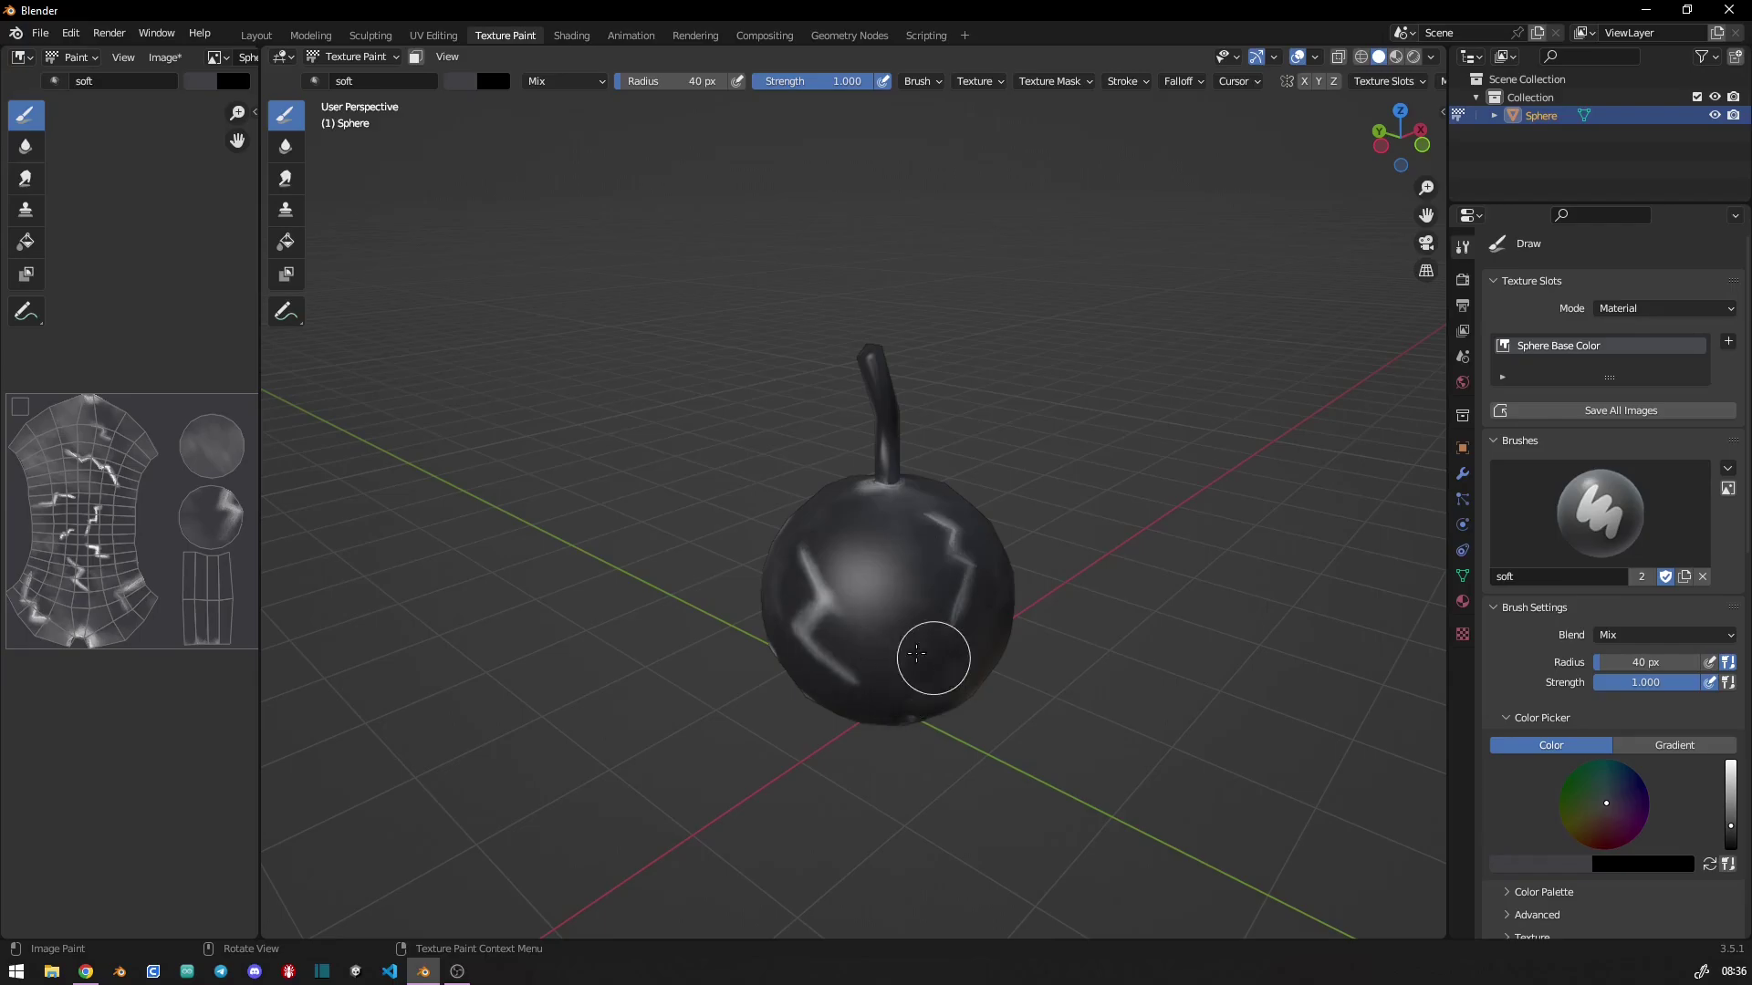
{"action": "middle_click_drag", "start_coordinate": [916, 653], "coordinate": [923, 637]}
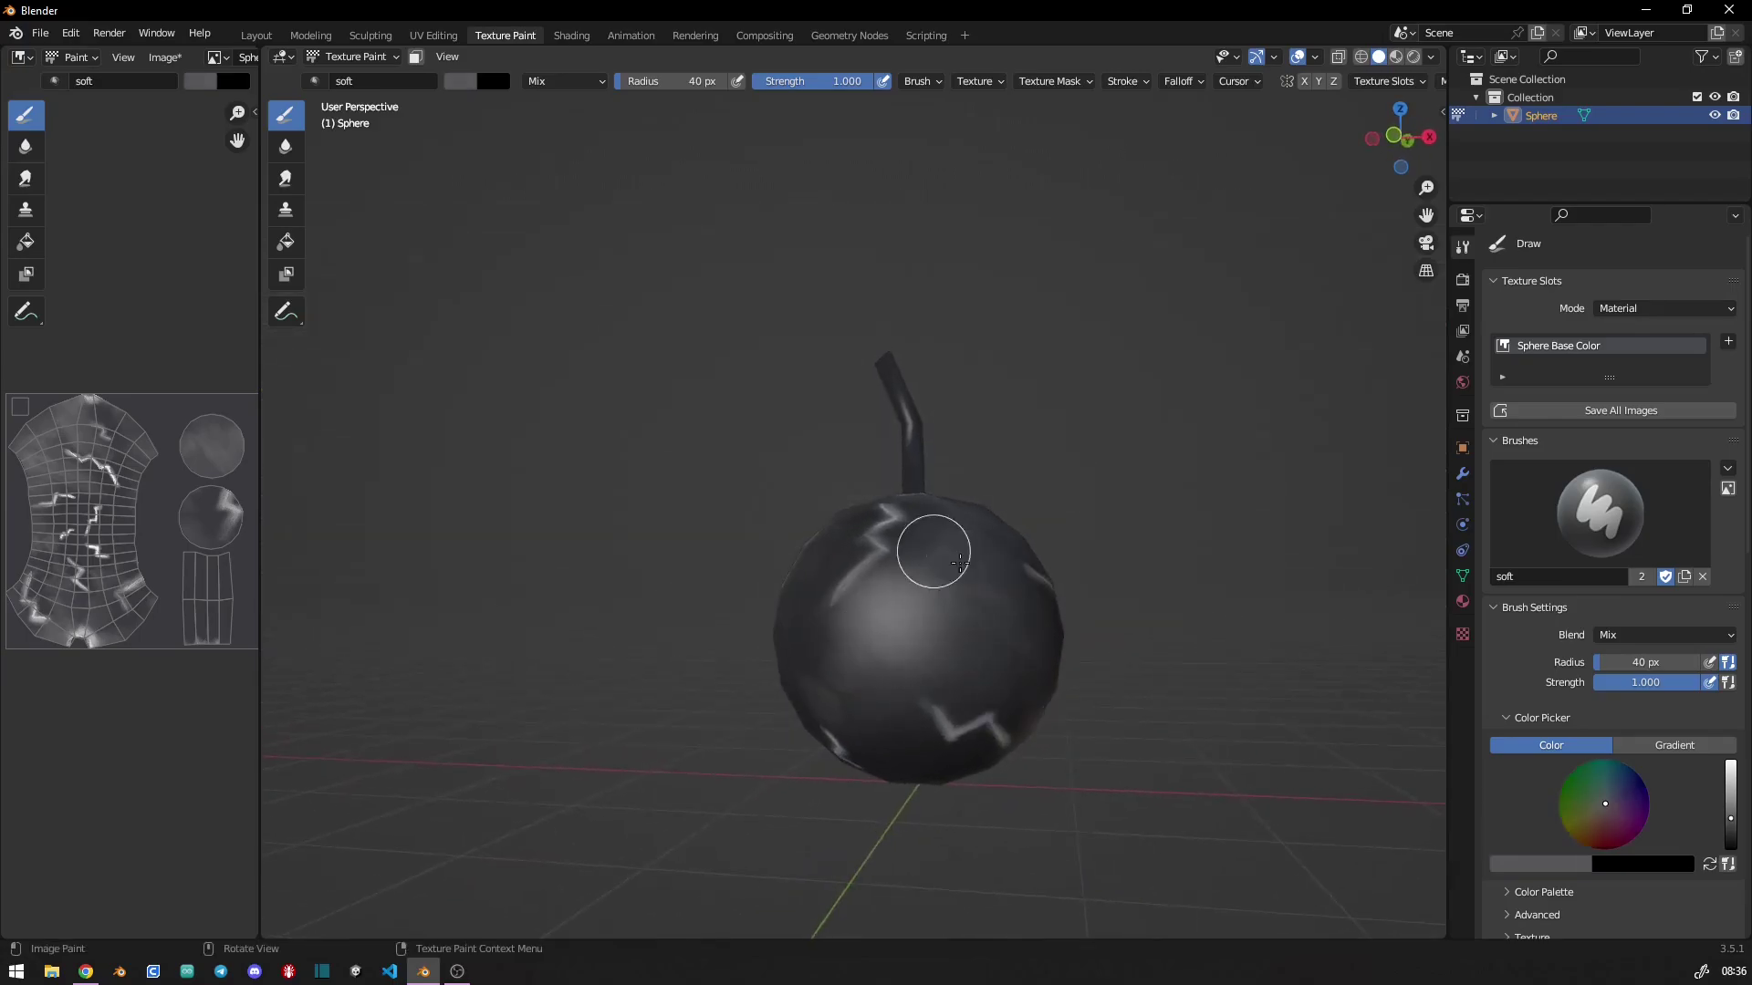
{"action": "middle_click_drag", "start_coordinate": [815, 720], "coordinate": [900, 590]}
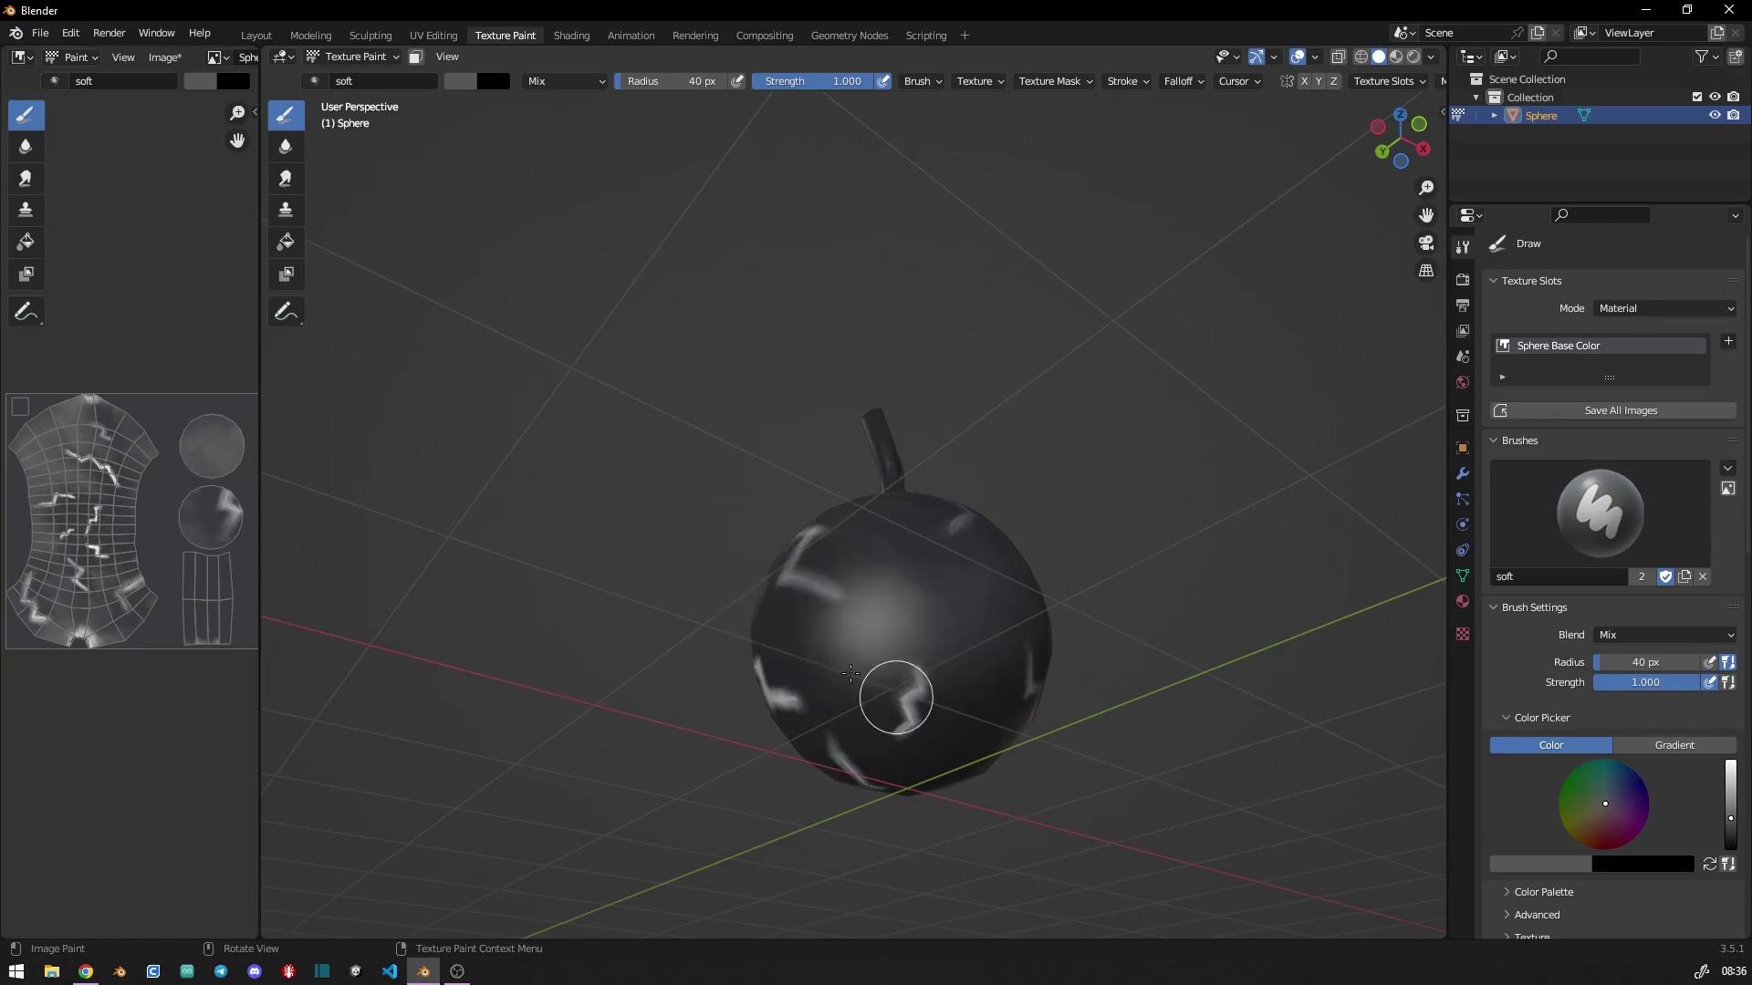
{"action": "mouse_move", "coordinate": [851, 674]}
{"action": "middle_mouse_down"}
{"action": "mouse_move", "coordinate": [887, 628]}
{"action": "mouse_move", "coordinate": [763, 710]}
{"action": "middle_mouse_up"}
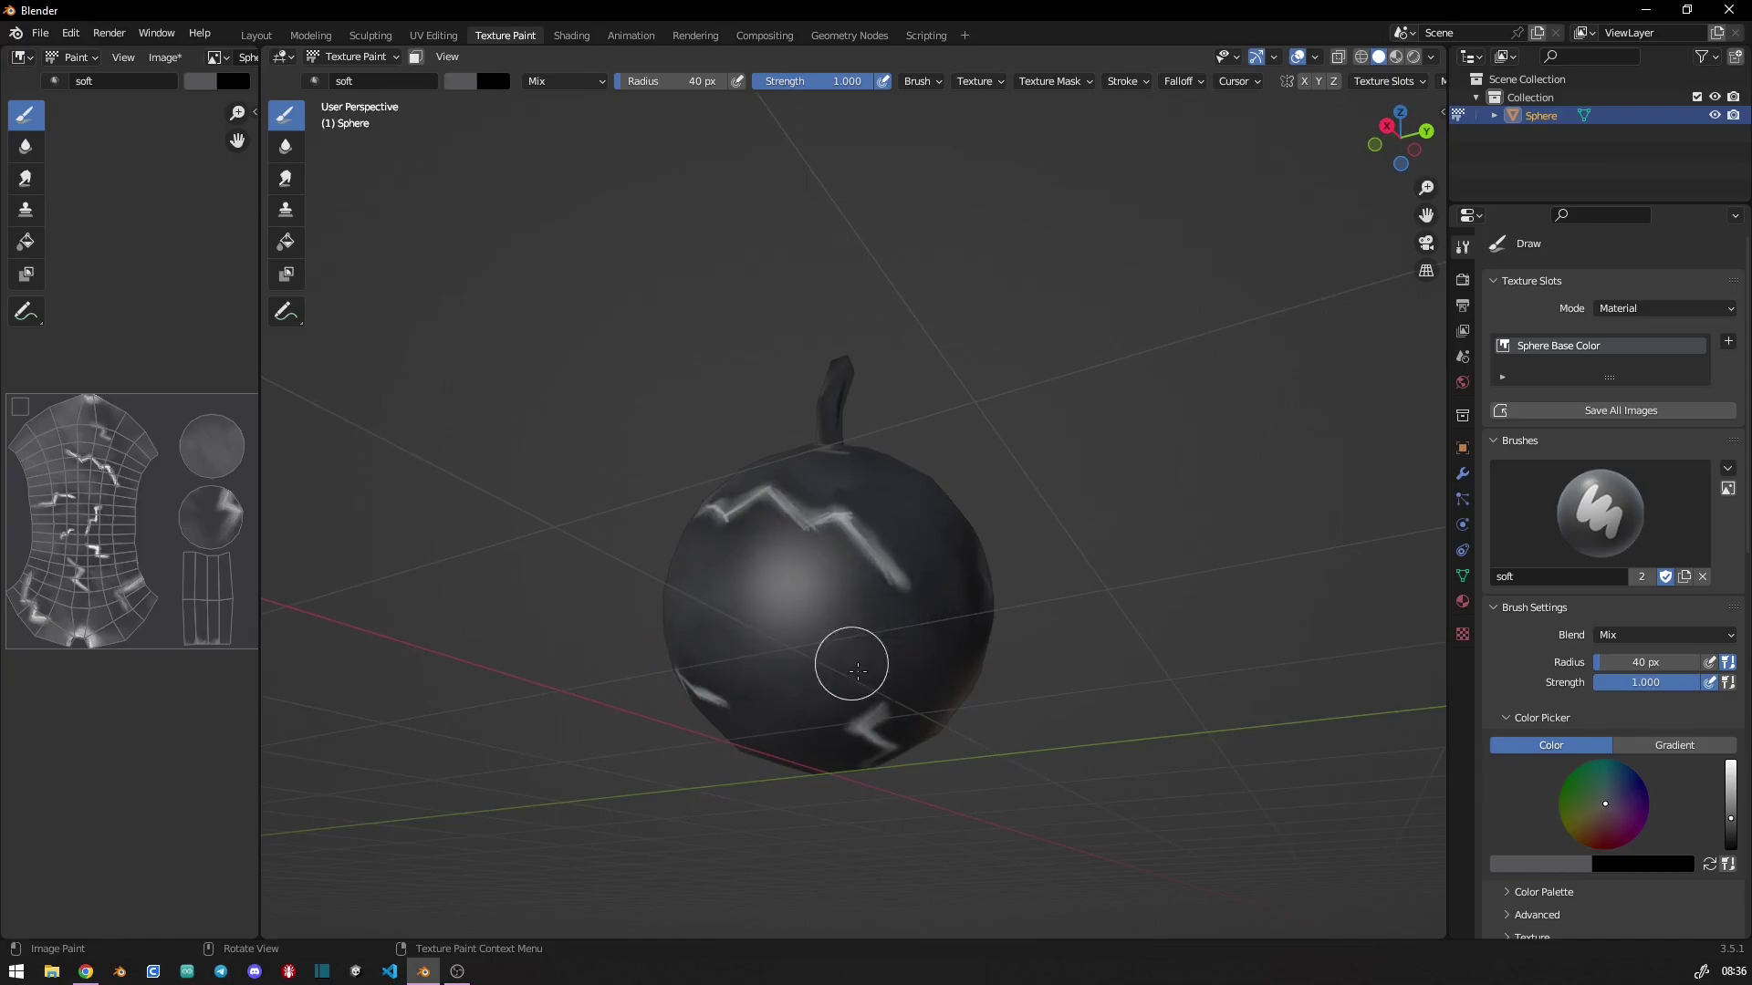
{"action": "middle_click_drag", "start_coordinate": [852, 653], "coordinate": [779, 560]}
{"action": "right_click", "coordinate": [821, 653]}
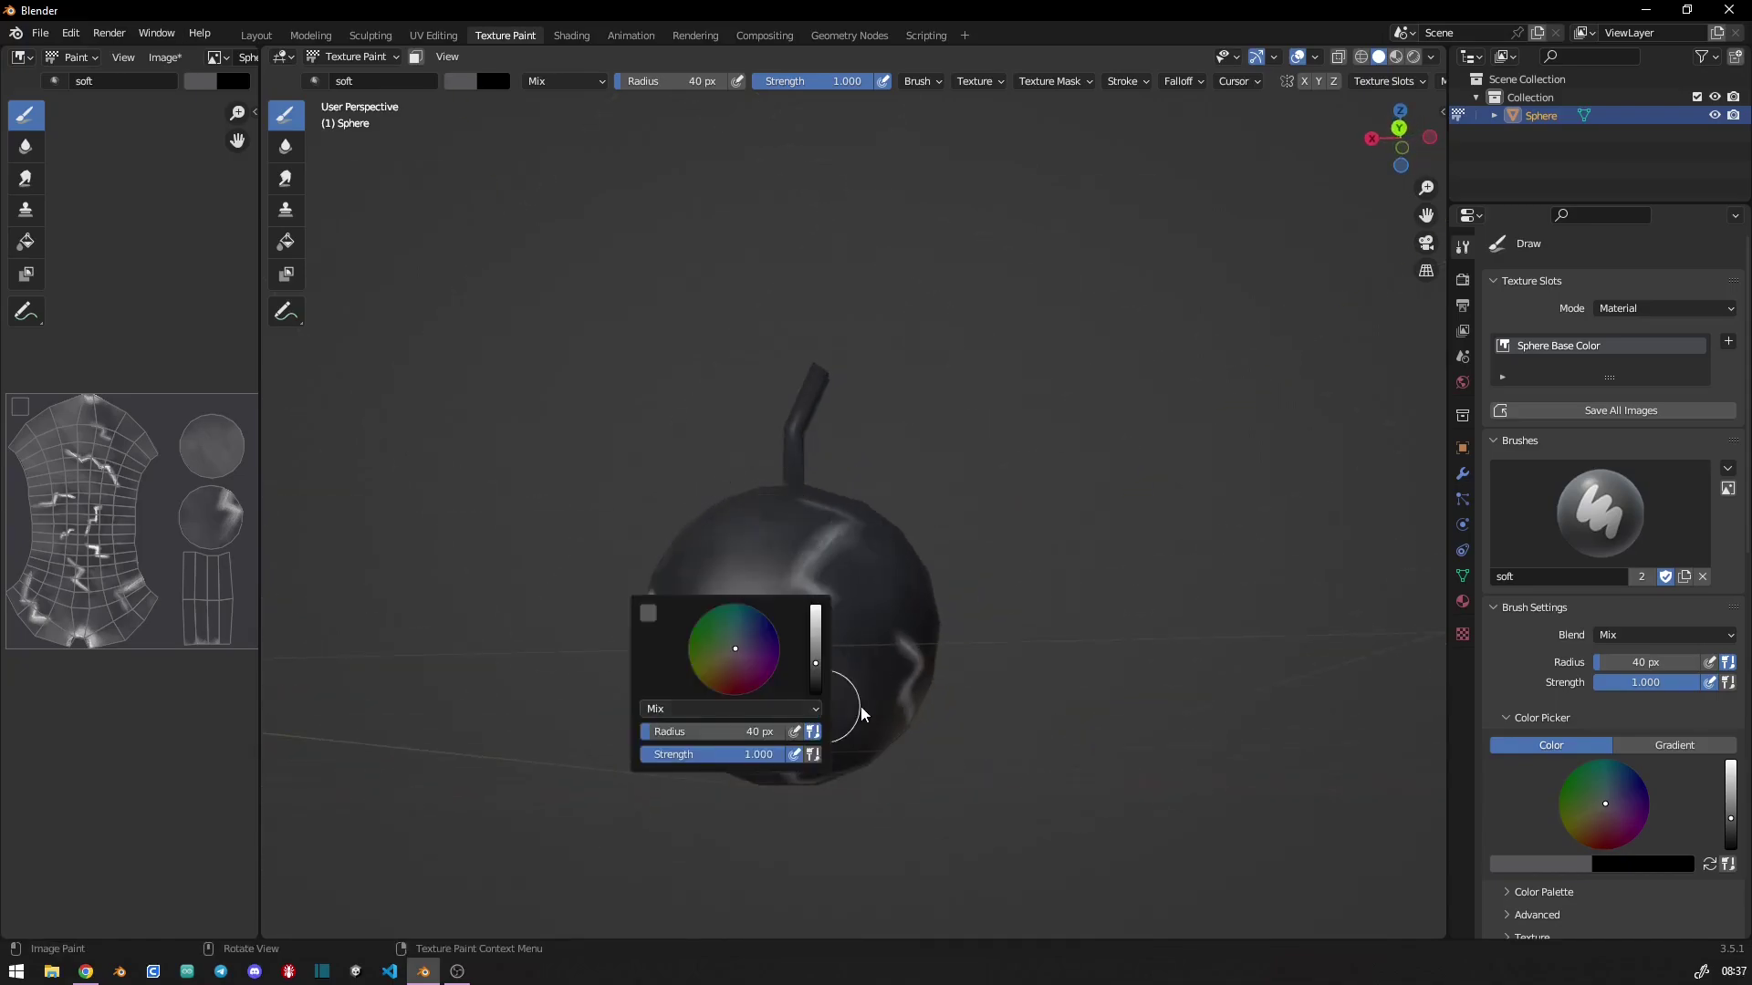
{"action": "mouse_move", "coordinate": [821, 712]}
{"action": "middle_mouse_down"}
{"action": "mouse_move", "coordinate": [750, 660]}
{"action": "mouse_move", "coordinate": [766, 584]}
{"action": "middle_mouse_up"}
{"action": "mouse_move", "coordinate": [852, 547]}
{"action": "middle_mouse_down"}
{"action": "mouse_move", "coordinate": [795, 722]}
{"action": "mouse_move", "coordinate": [915, 730]}
{"action": "middle_mouse_up"}
{"action": "scroll", "coordinate": [852, 710], "scroll_direction": "up", "scroll_amount": 3}
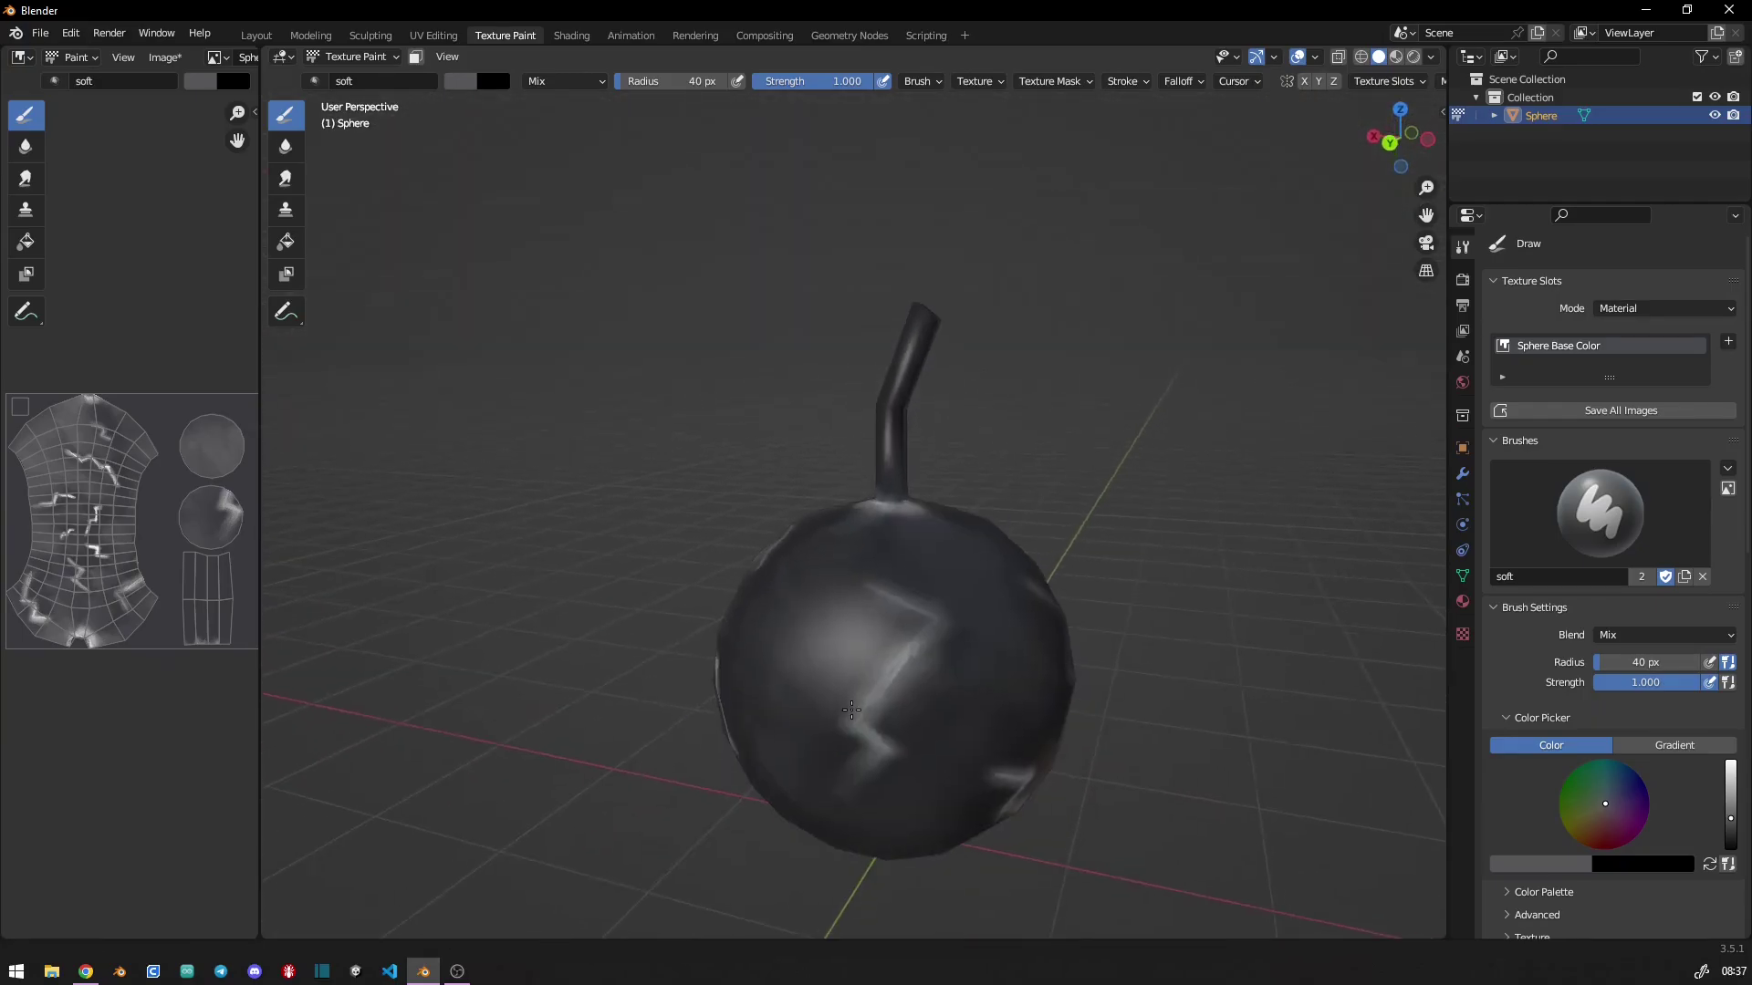
{"action": "scroll", "coordinate": [851, 709], "scroll_direction": "down", "scroll_amount": 2}
- Switch to the Smear tool and smudge the bright streaks into soft zigzags near the top
{"action": "left_click", "coordinate": [285, 179]}
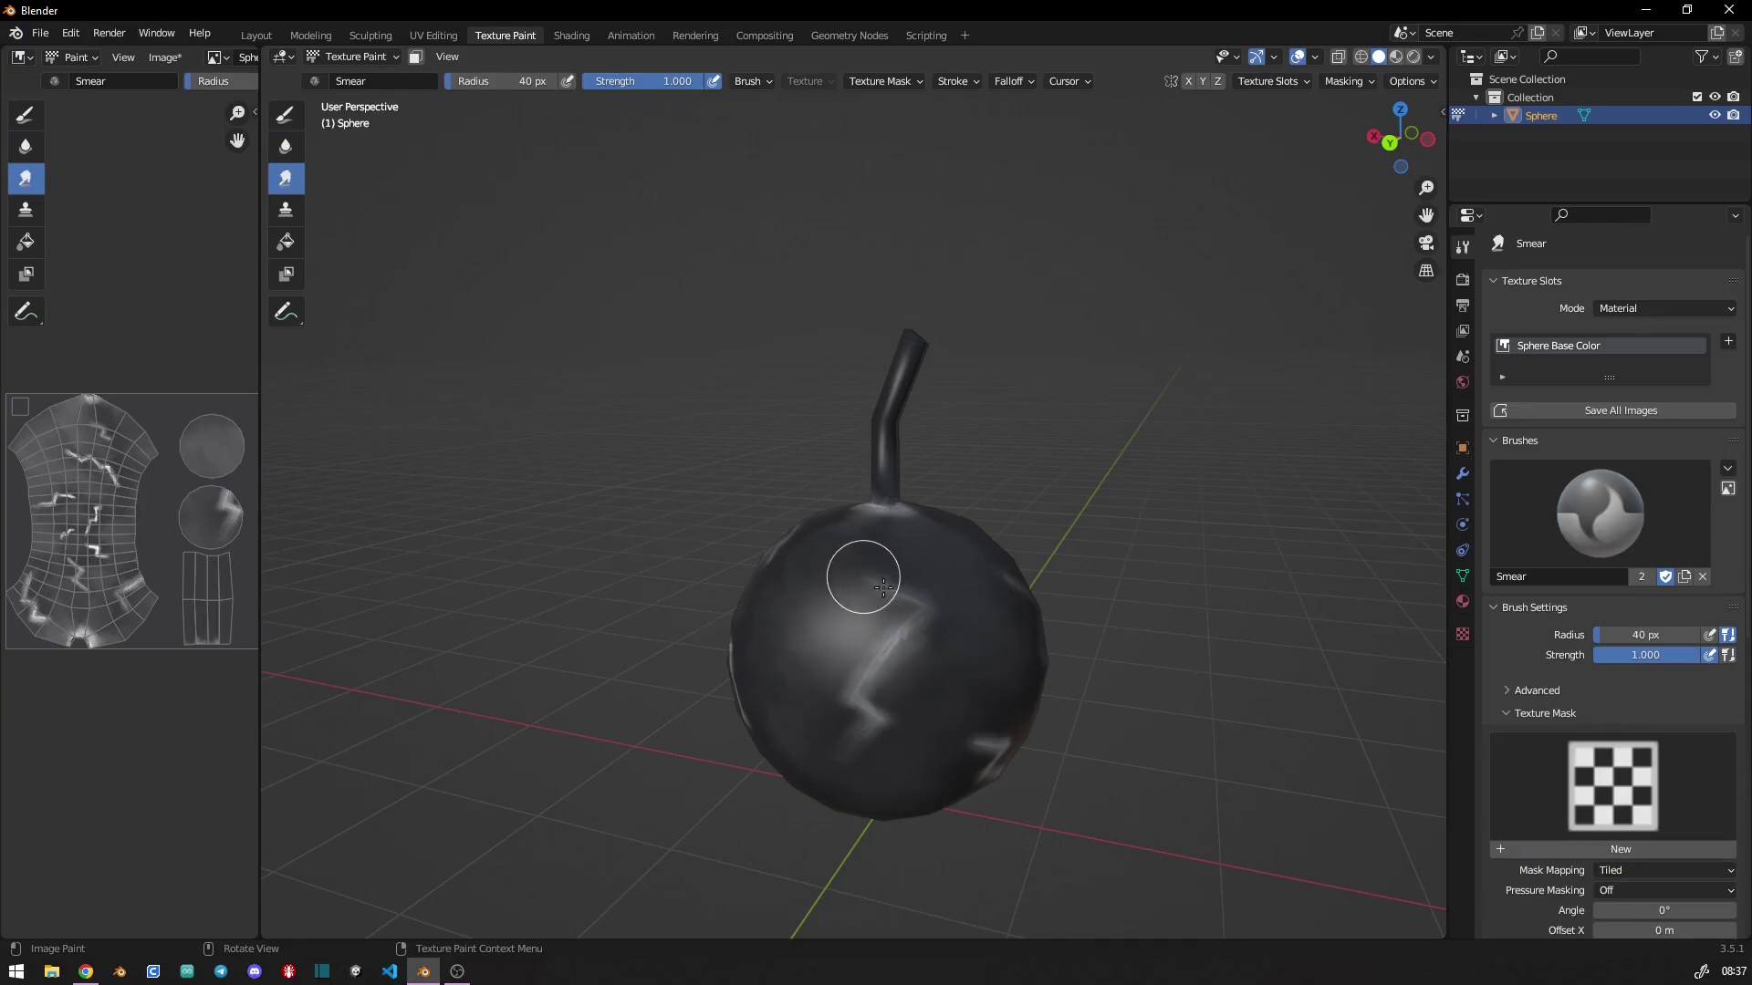
{"action": "left_click_drag", "start_coordinate": [900, 644], "coordinate": [837, 691]}
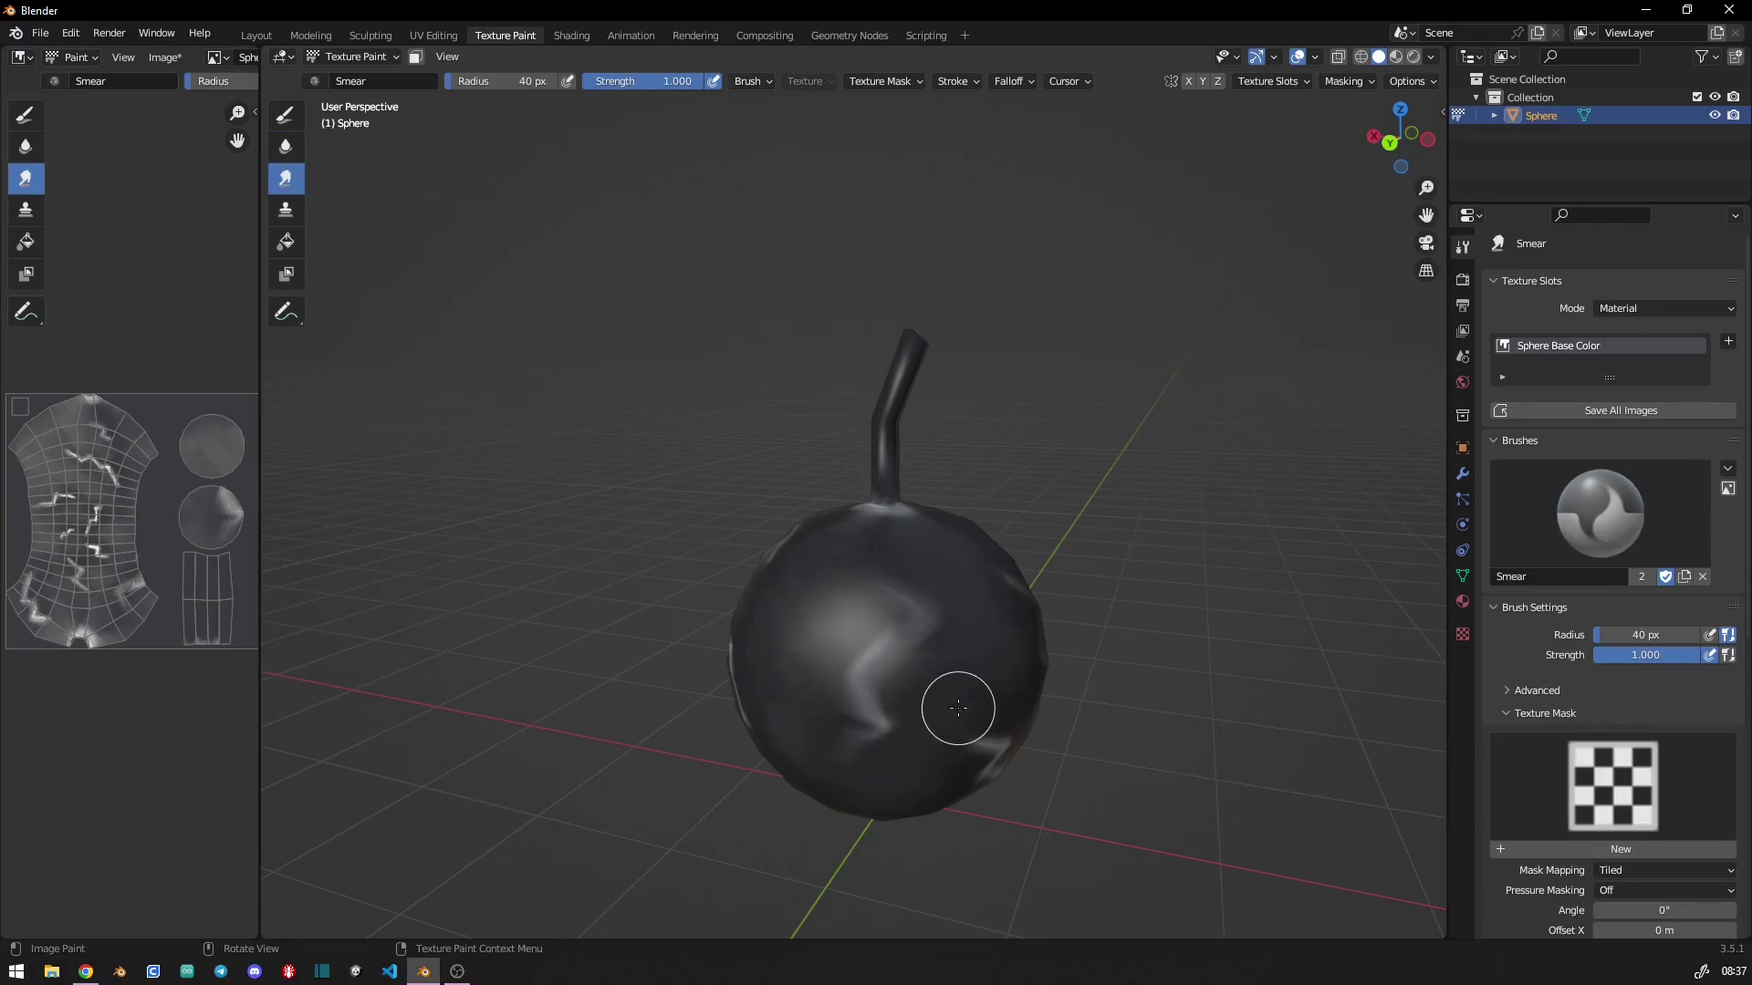
{"action": "middle_click_drag", "start_coordinate": [961, 704], "coordinate": [825, 637]}
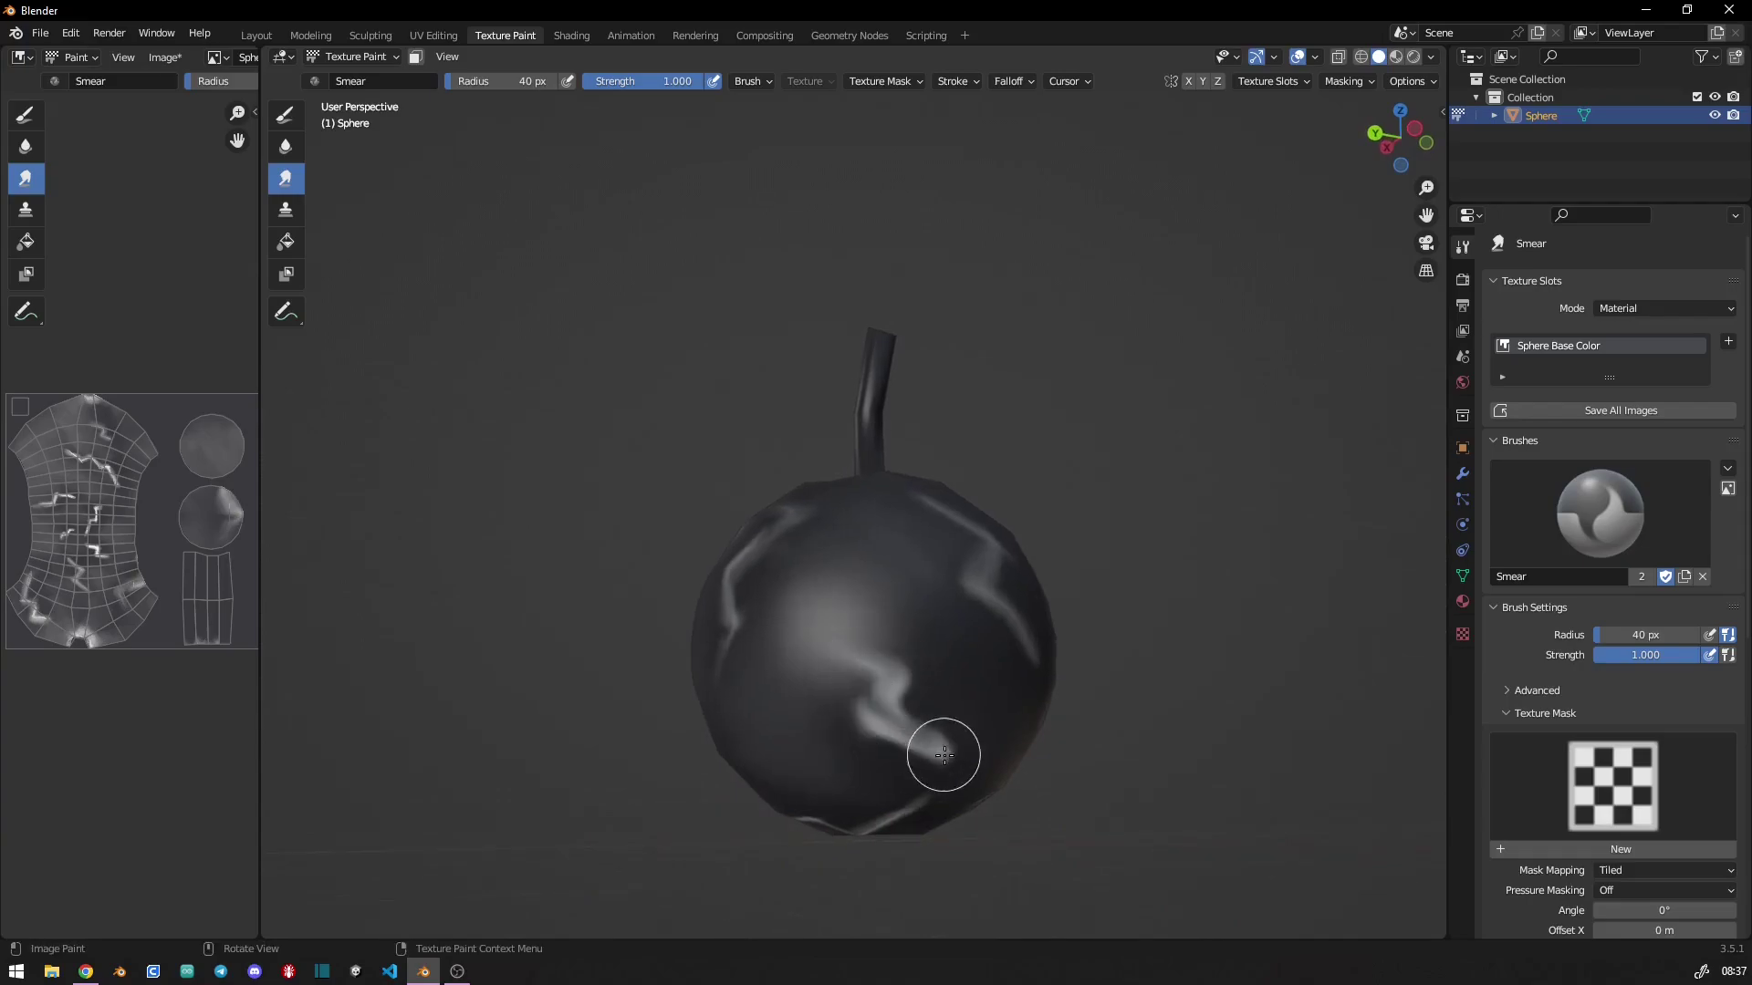
{"action": "middle_click_drag", "start_coordinate": [938, 742], "coordinate": [813, 637]}
{"action": "mouse_move", "coordinate": [890, 674]}
{"action": "left_mouse_down"}
{"action": "mouse_move", "coordinate": [833, 715]}
{"action": "mouse_move", "coordinate": [962, 743]}
{"action": "left_mouse_up"}
{"action": "middle_click_drag", "start_coordinate": [962, 743], "coordinate": [824, 571]}
{"action": "left_click_drag", "start_coordinate": [824, 571], "coordinate": [852, 639]}
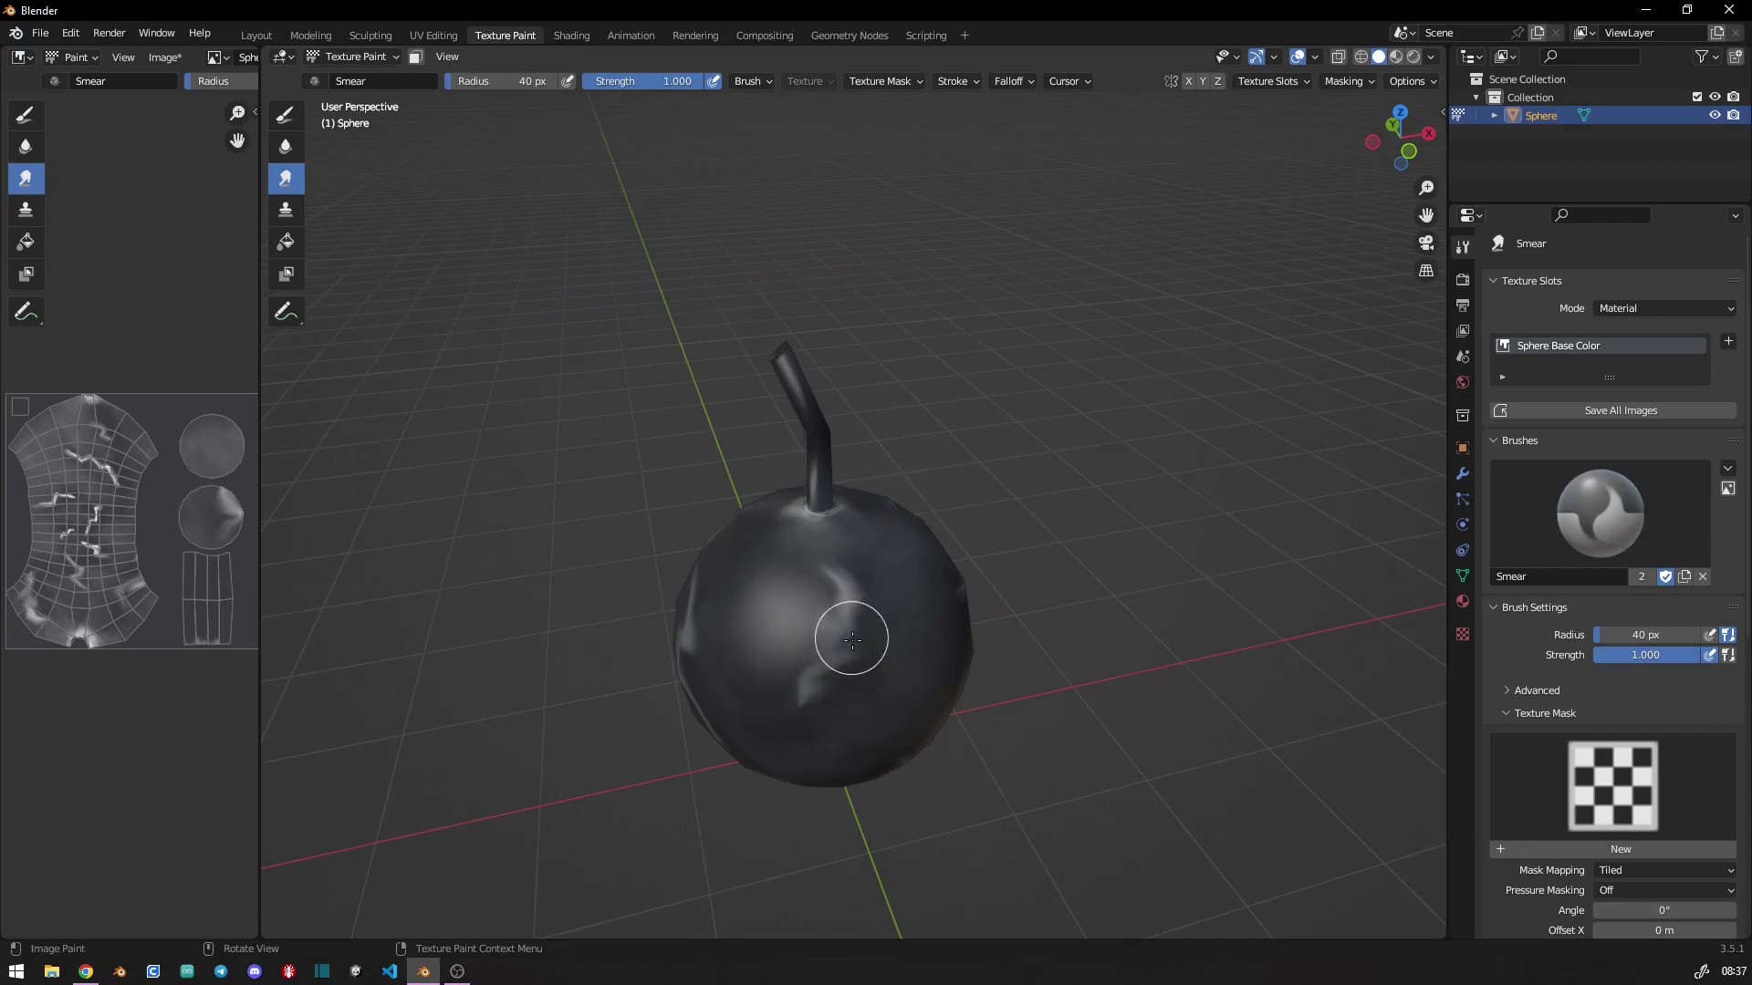
- Smear more bright streaks and zigzags across the sphere's sides, then bring the stem into view
{"action": "middle_click_drag", "start_coordinate": [956, 687], "coordinate": [763, 607]}
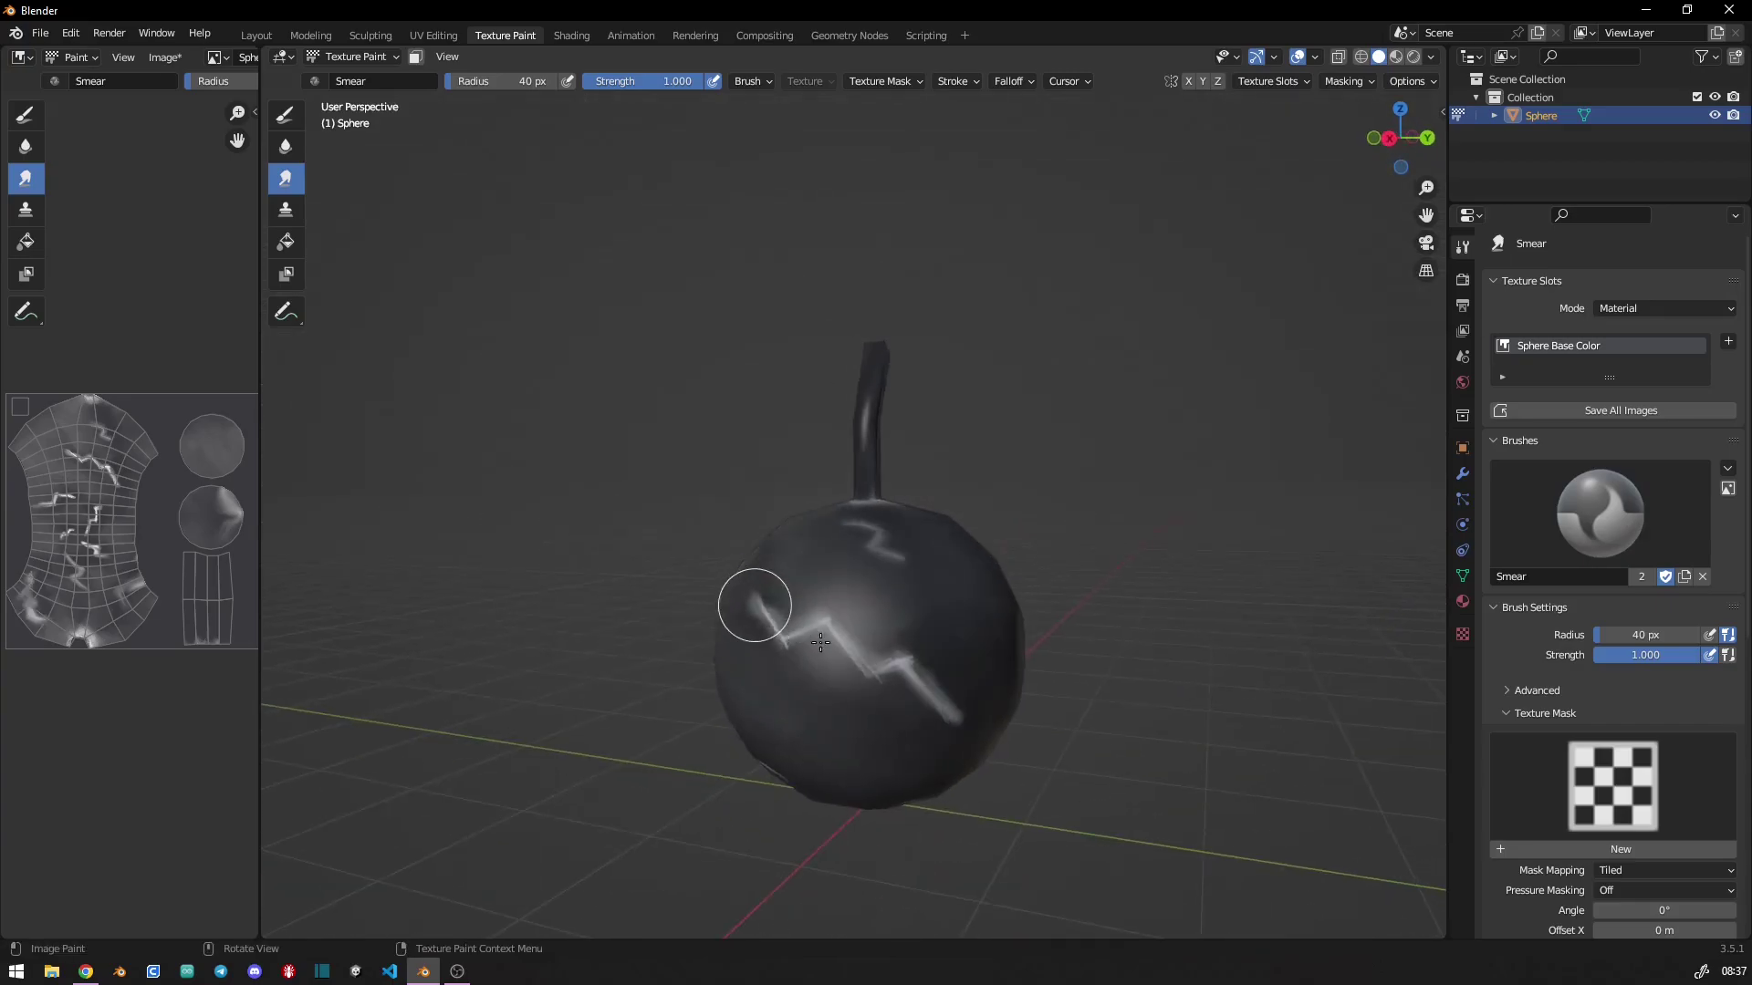
{"action": "left_click_drag", "start_coordinate": [763, 607], "coordinate": [979, 737]}
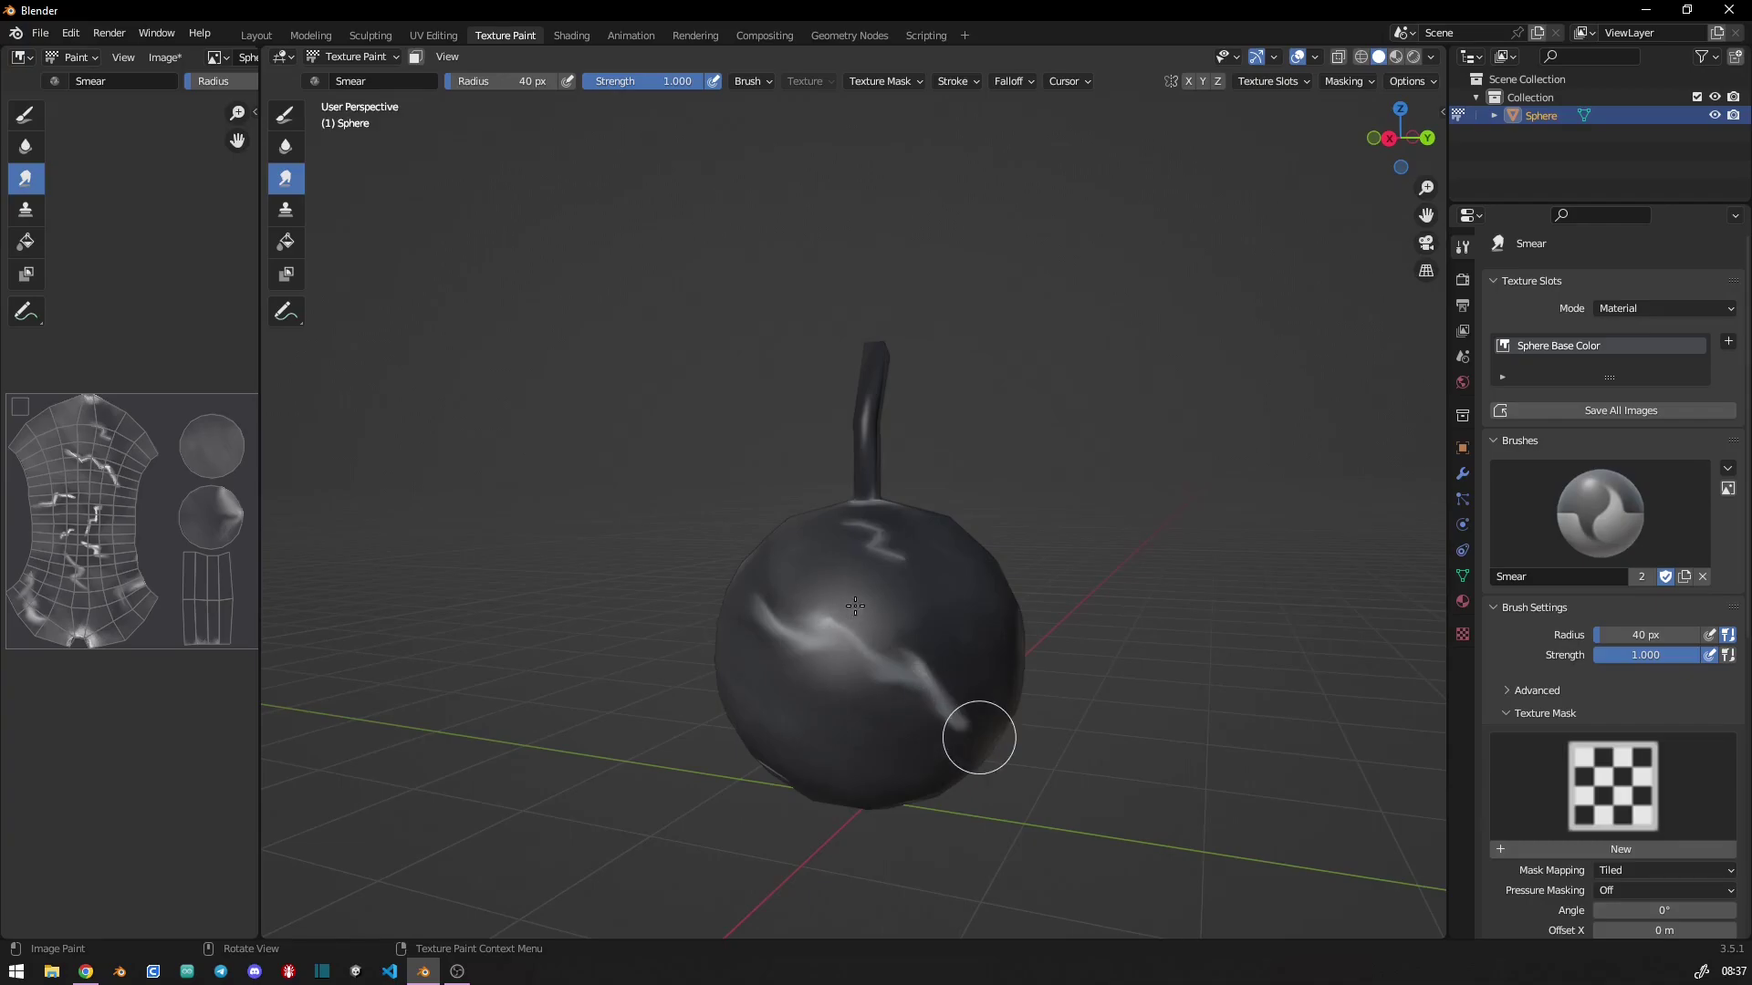
{"action": "middle_click_drag", "start_coordinate": [950, 598], "coordinate": [896, 630]}
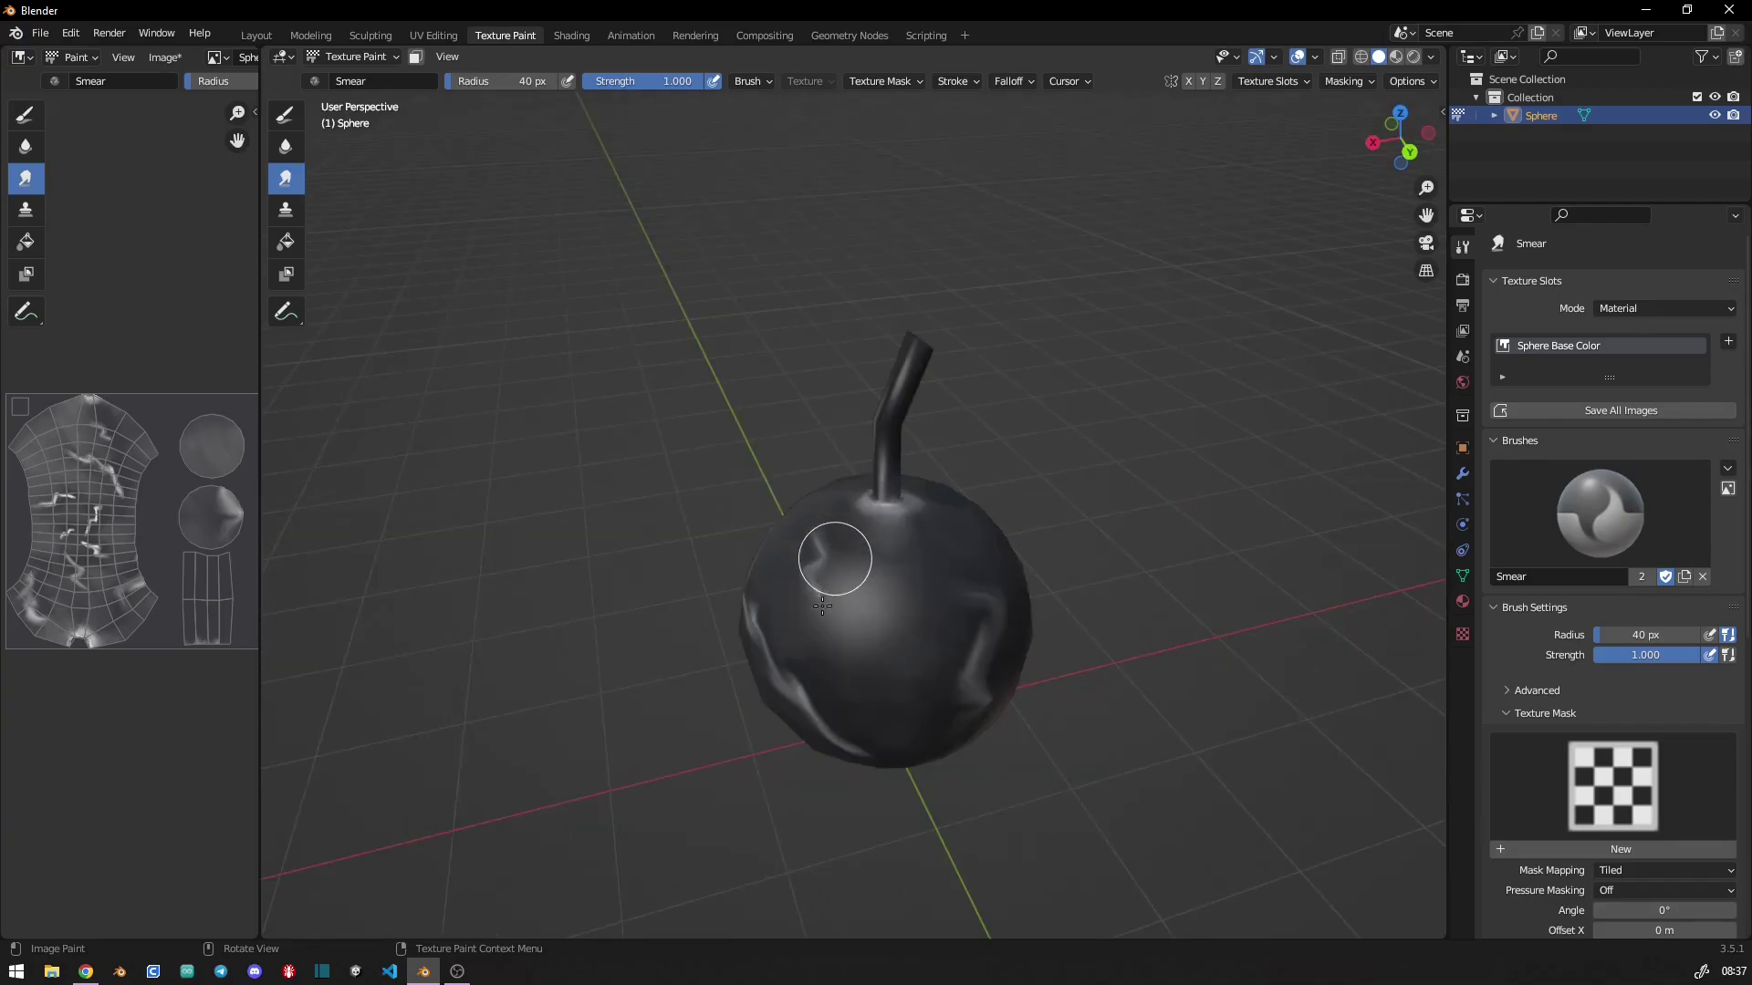
{"action": "left_click_drag", "start_coordinate": [822, 606], "coordinate": [889, 645]}
{"action": "middle_click_drag", "start_coordinate": [852, 708], "coordinate": [782, 618]}
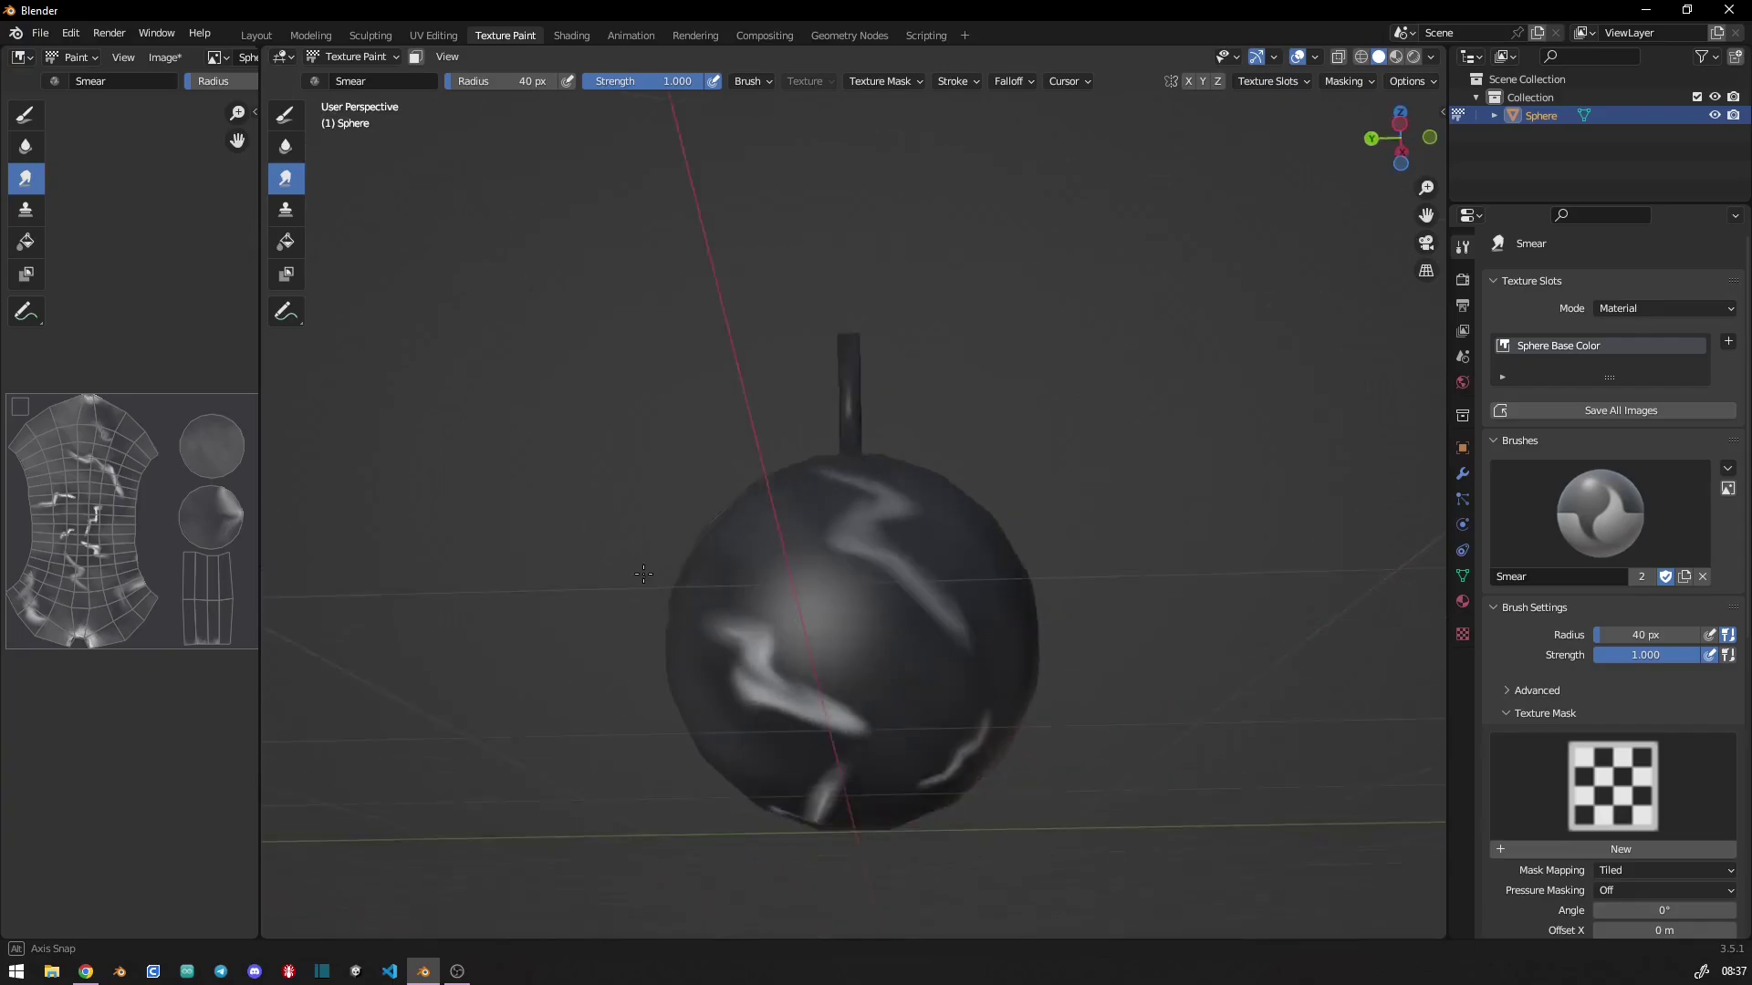
{"action": "middle_click_drag", "start_coordinate": [888, 688], "coordinate": [742, 625]}
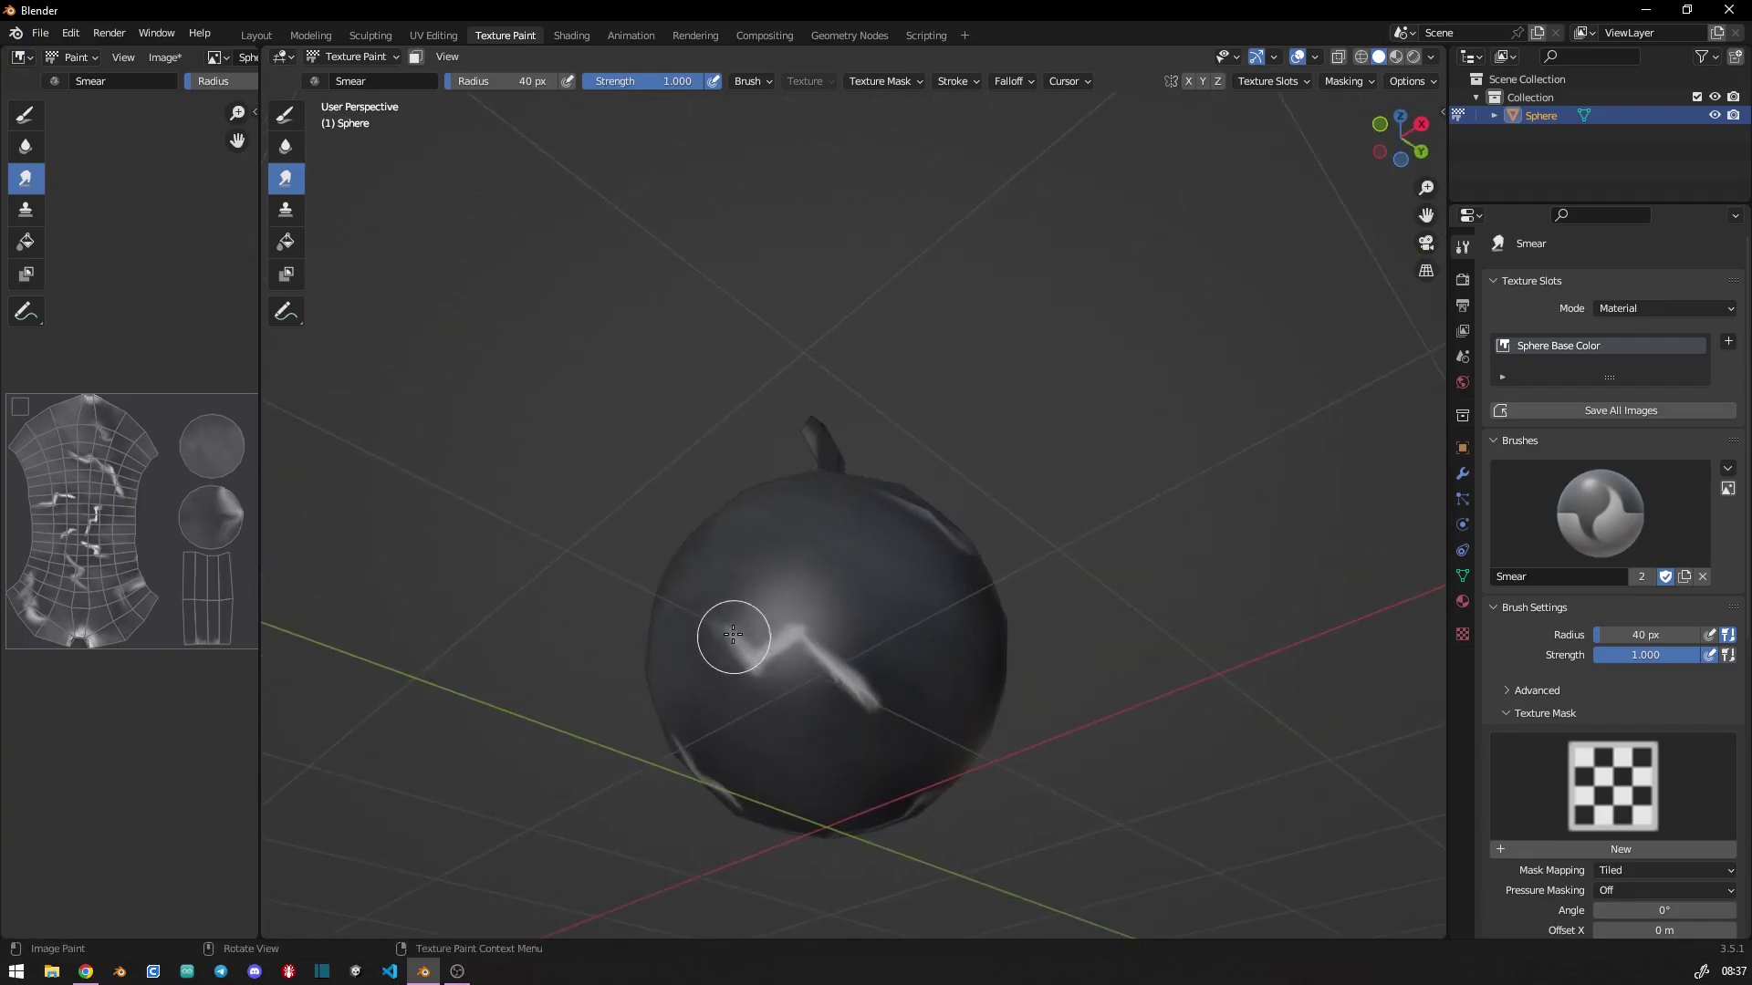
{"action": "mouse_move", "coordinate": [743, 626]}
{"action": "left_mouse_down"}
{"action": "mouse_move", "coordinate": [809, 645]}
{"action": "mouse_move", "coordinate": [926, 737]}
{"action": "left_mouse_up"}
{"action": "middle_click_drag", "start_coordinate": [926, 737], "coordinate": [806, 633]}
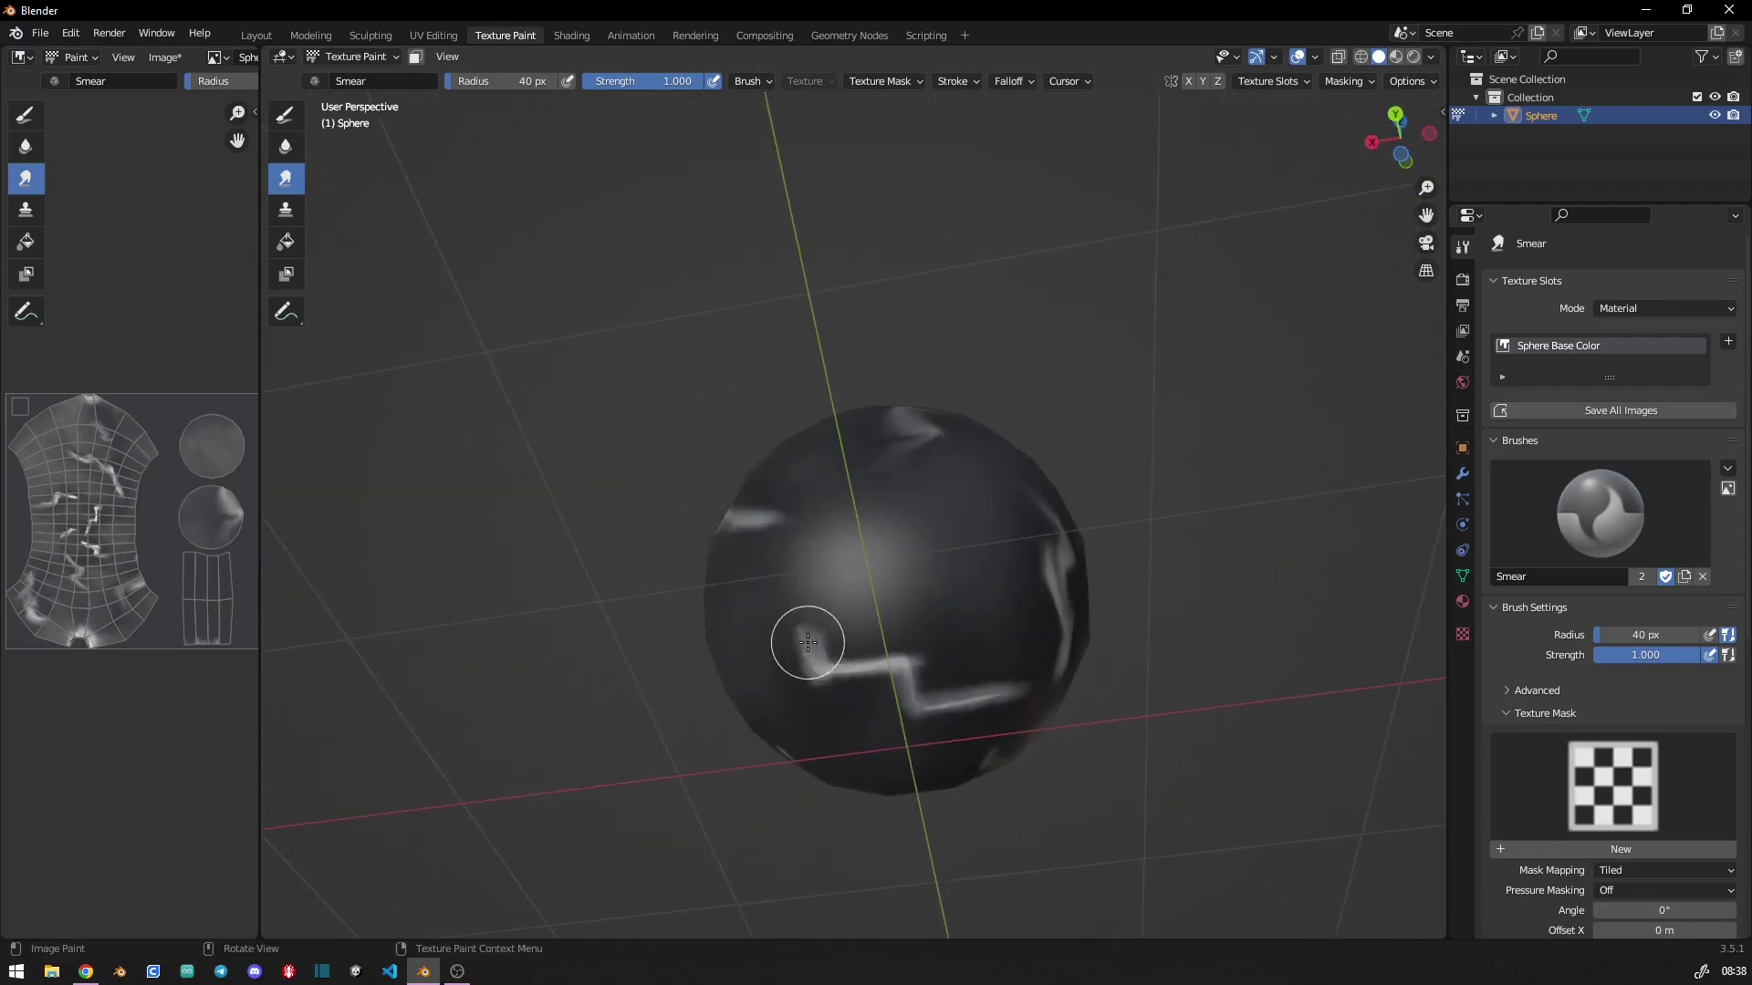
{"action": "left_click_drag", "start_coordinate": [806, 633], "coordinate": [961, 699]}
{"action": "mouse_move", "coordinate": [1029, 689]}
{"action": "middle_mouse_down"}
{"action": "mouse_move", "coordinate": [1176, 739]}
{"action": "mouse_move", "coordinate": [763, 575]}
{"action": "mouse_move", "coordinate": [756, 524]}
{"action": "mouse_move", "coordinate": [930, 547]}
{"action": "middle_mouse_up"}
{"action": "scroll", "coordinate": [755, 525], "scroll_direction": "up", "scroll_amount": 2}
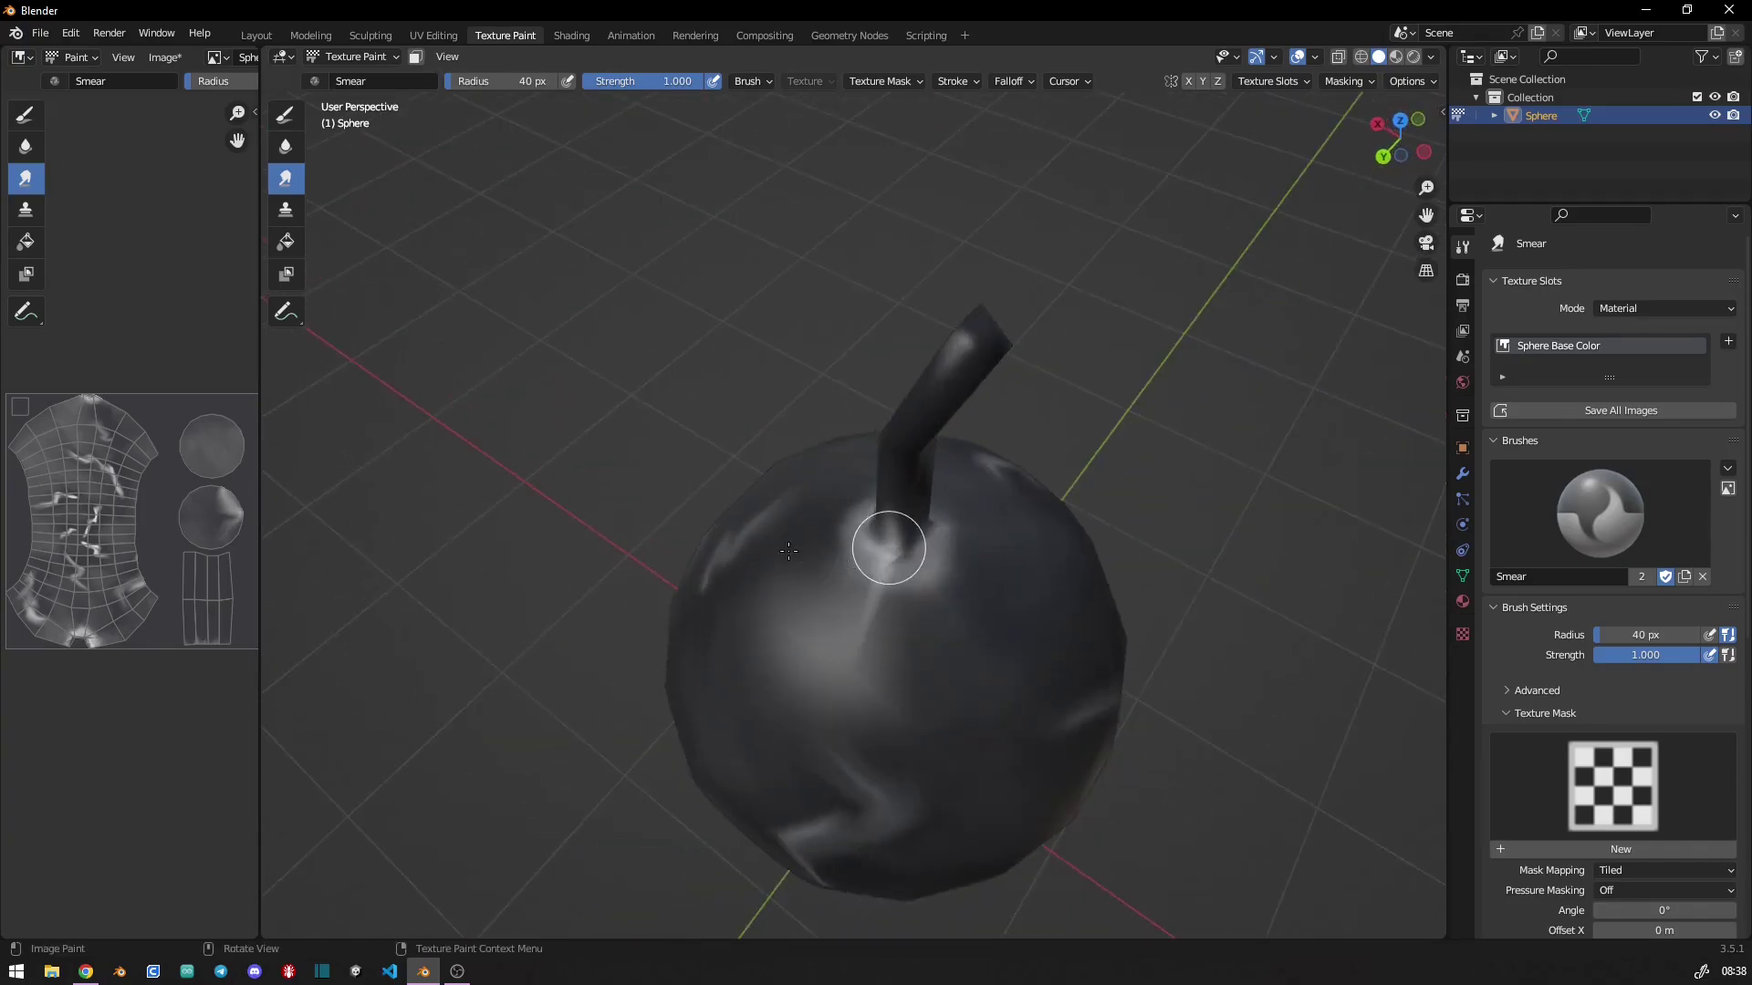
- Enlarge the texture image and set the Draw brush to yellow with a 124 px radius
{"action": "scroll", "coordinate": [158, 616], "scroll_direction": "up", "scroll_amount": 3}
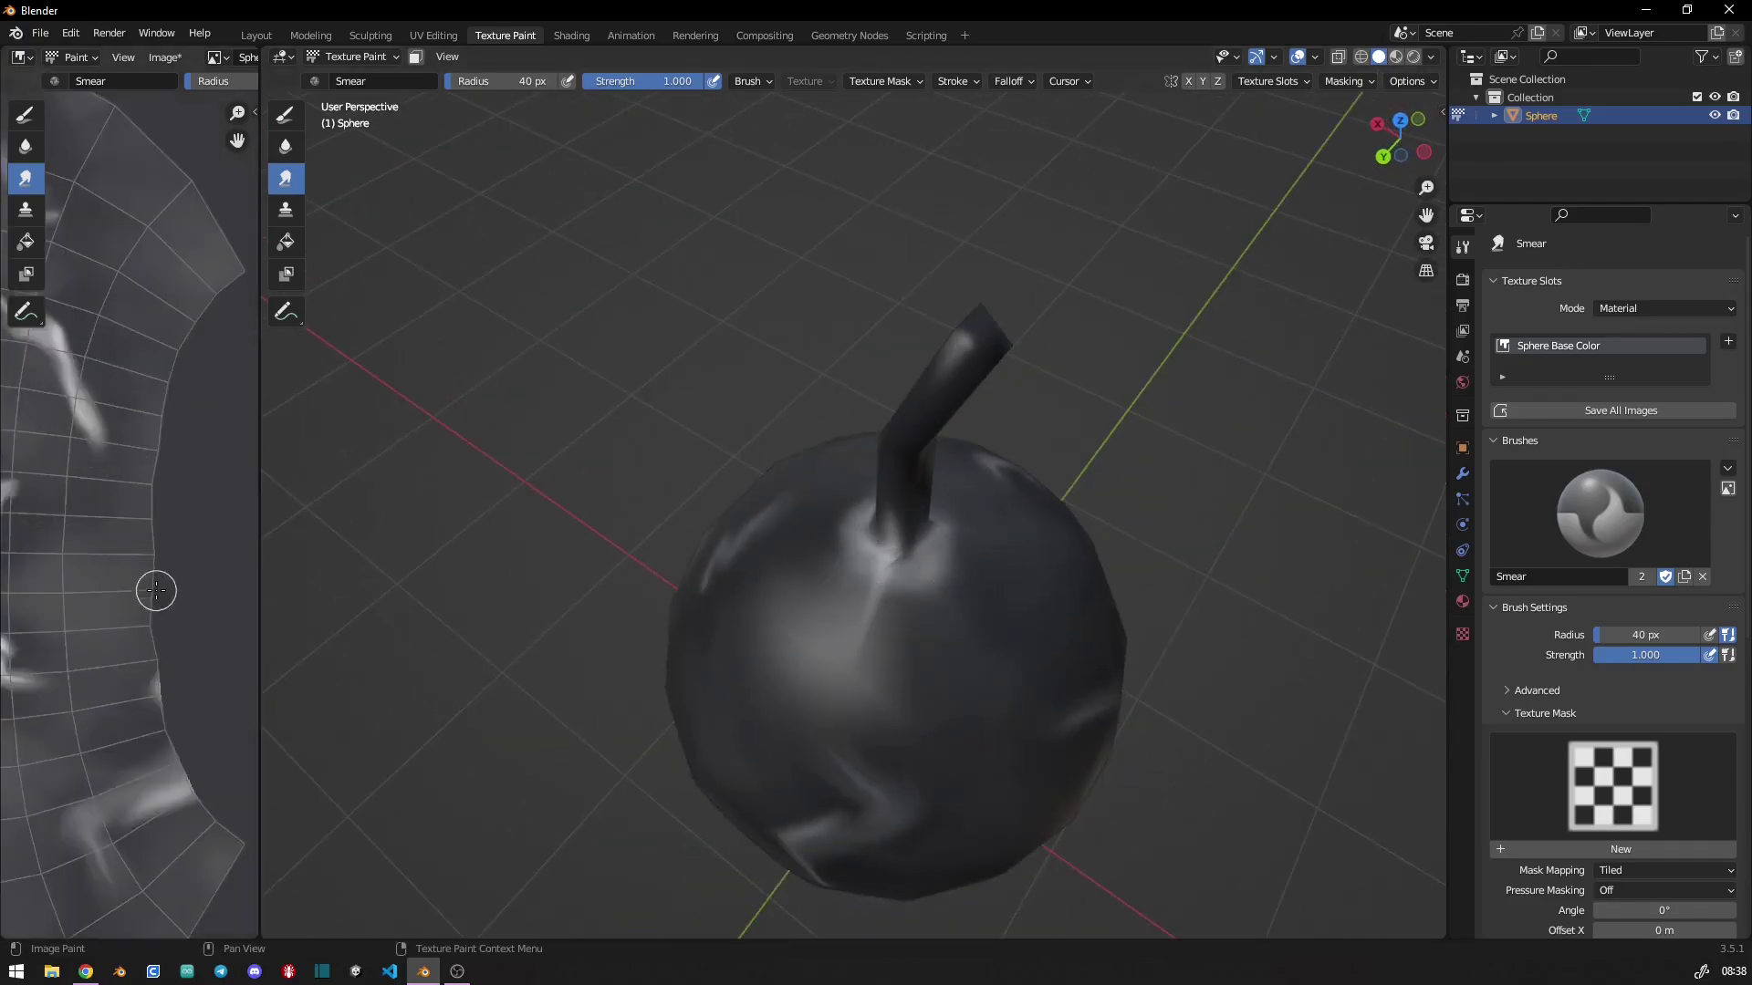
{"action": "scroll", "coordinate": [55, 548], "scroll_direction": "up", "scroll_amount": 2}
{"action": "left_click_drag", "start_coordinate": [261, 538], "coordinate": [714, 547]}
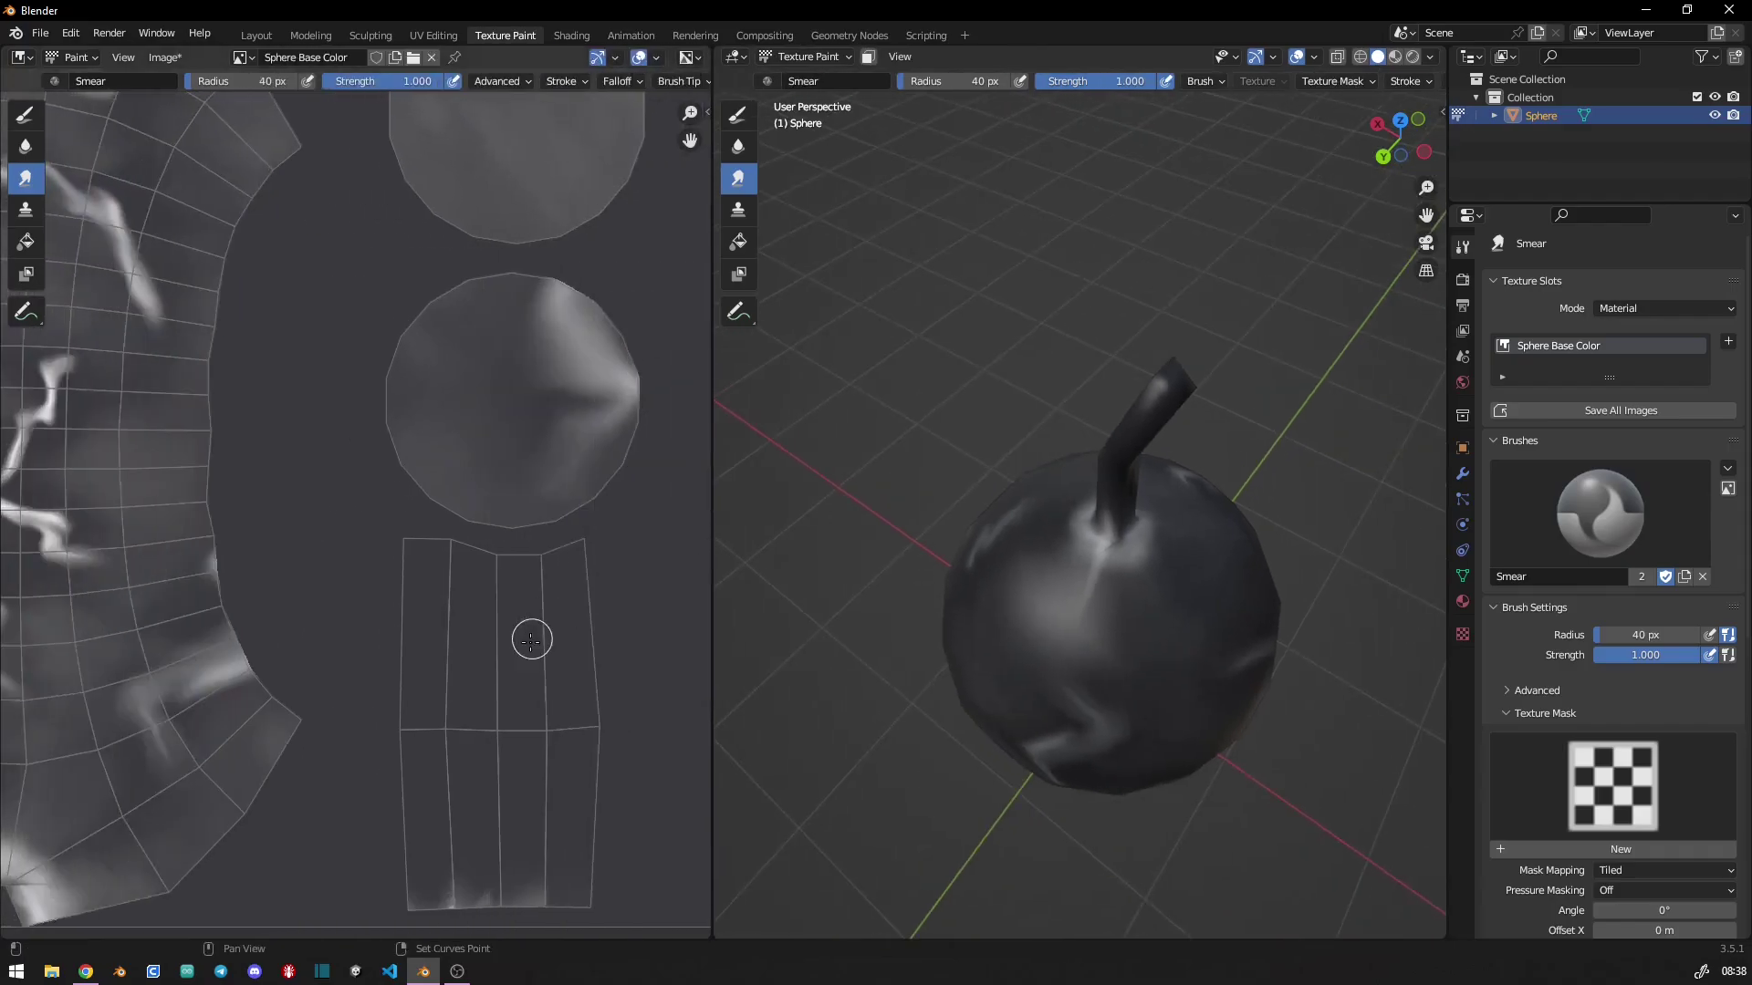
{"action": "middle_click_drag", "start_coordinate": [531, 633], "coordinate": [425, 557]}
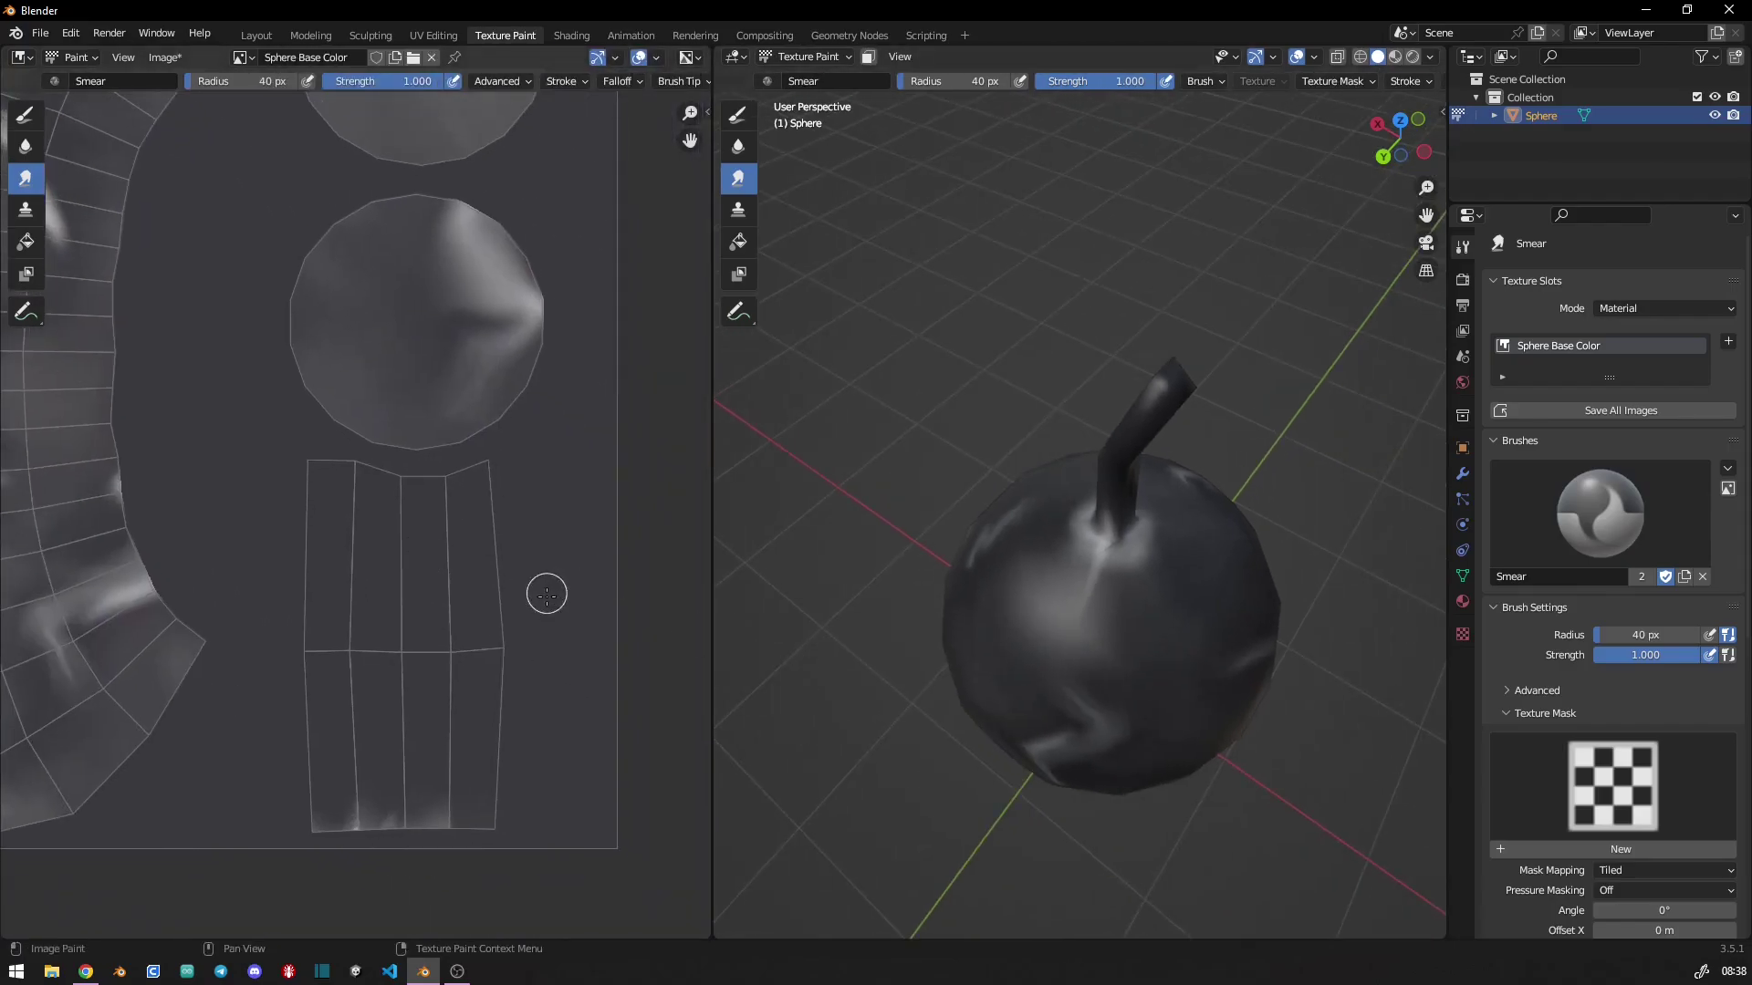
{"action": "left_click", "coordinate": [738, 114]}
{"action": "right_click", "coordinate": [655, 493]}
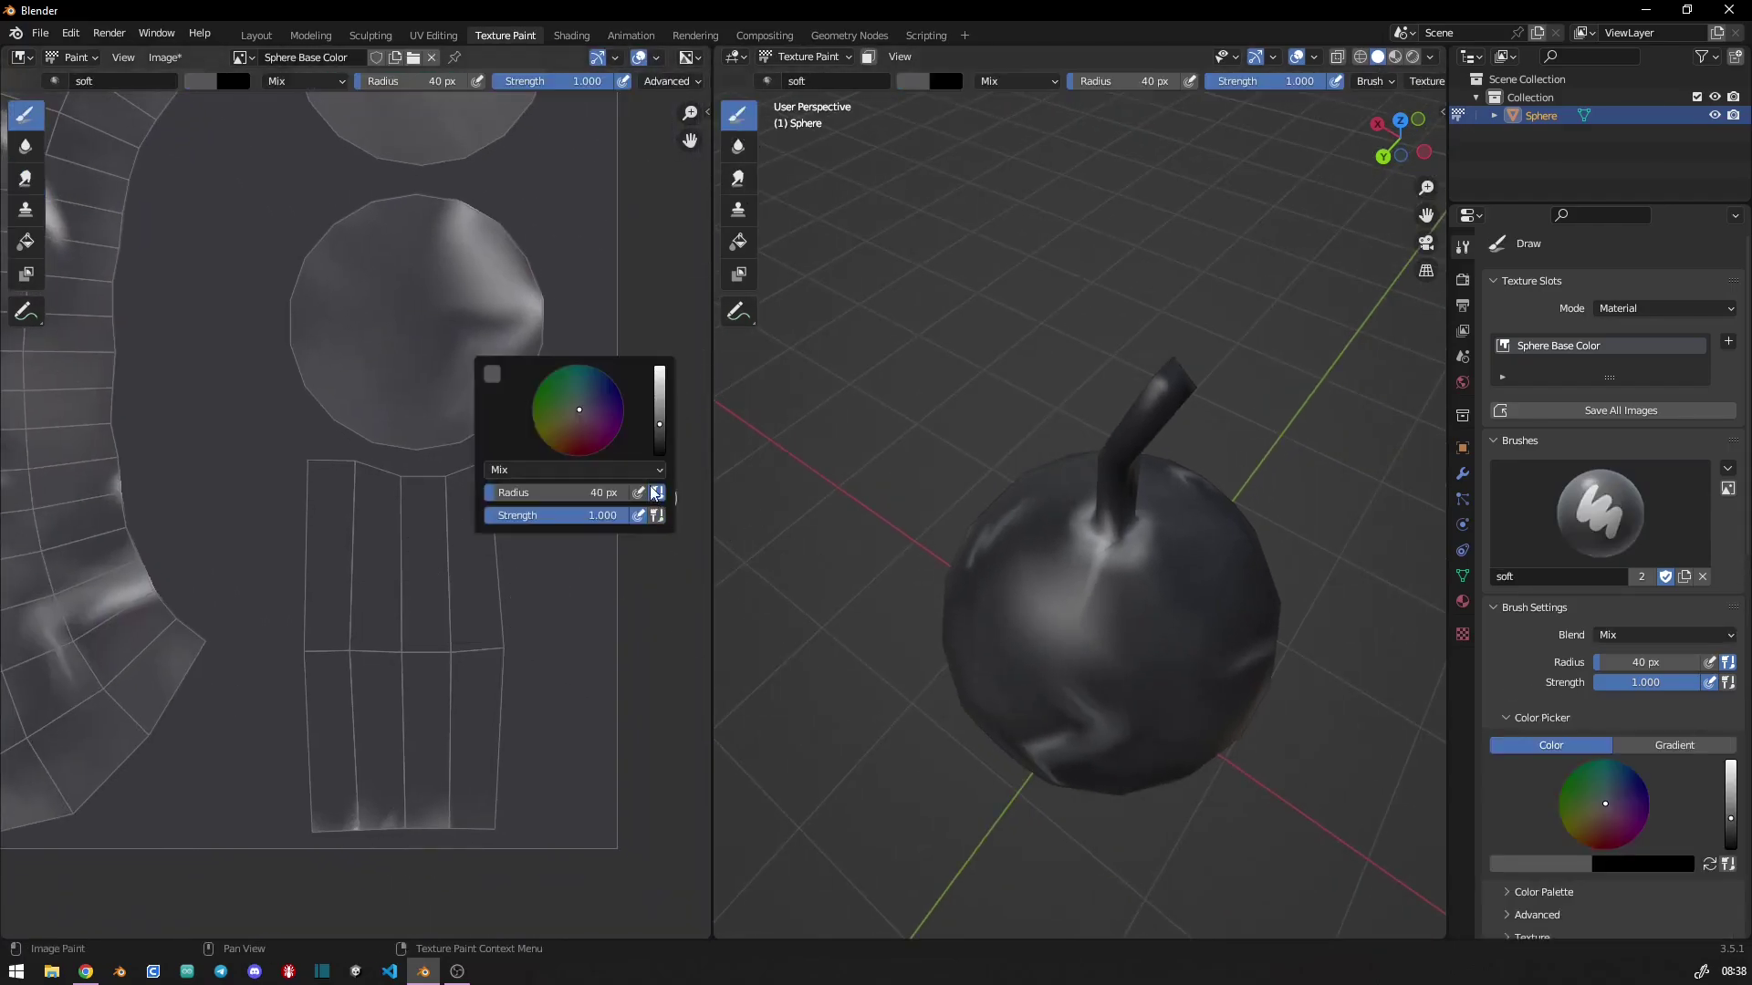
{"action": "left_click", "coordinate": [661, 410]}
{"action": "right_click", "coordinate": [354, 537]}
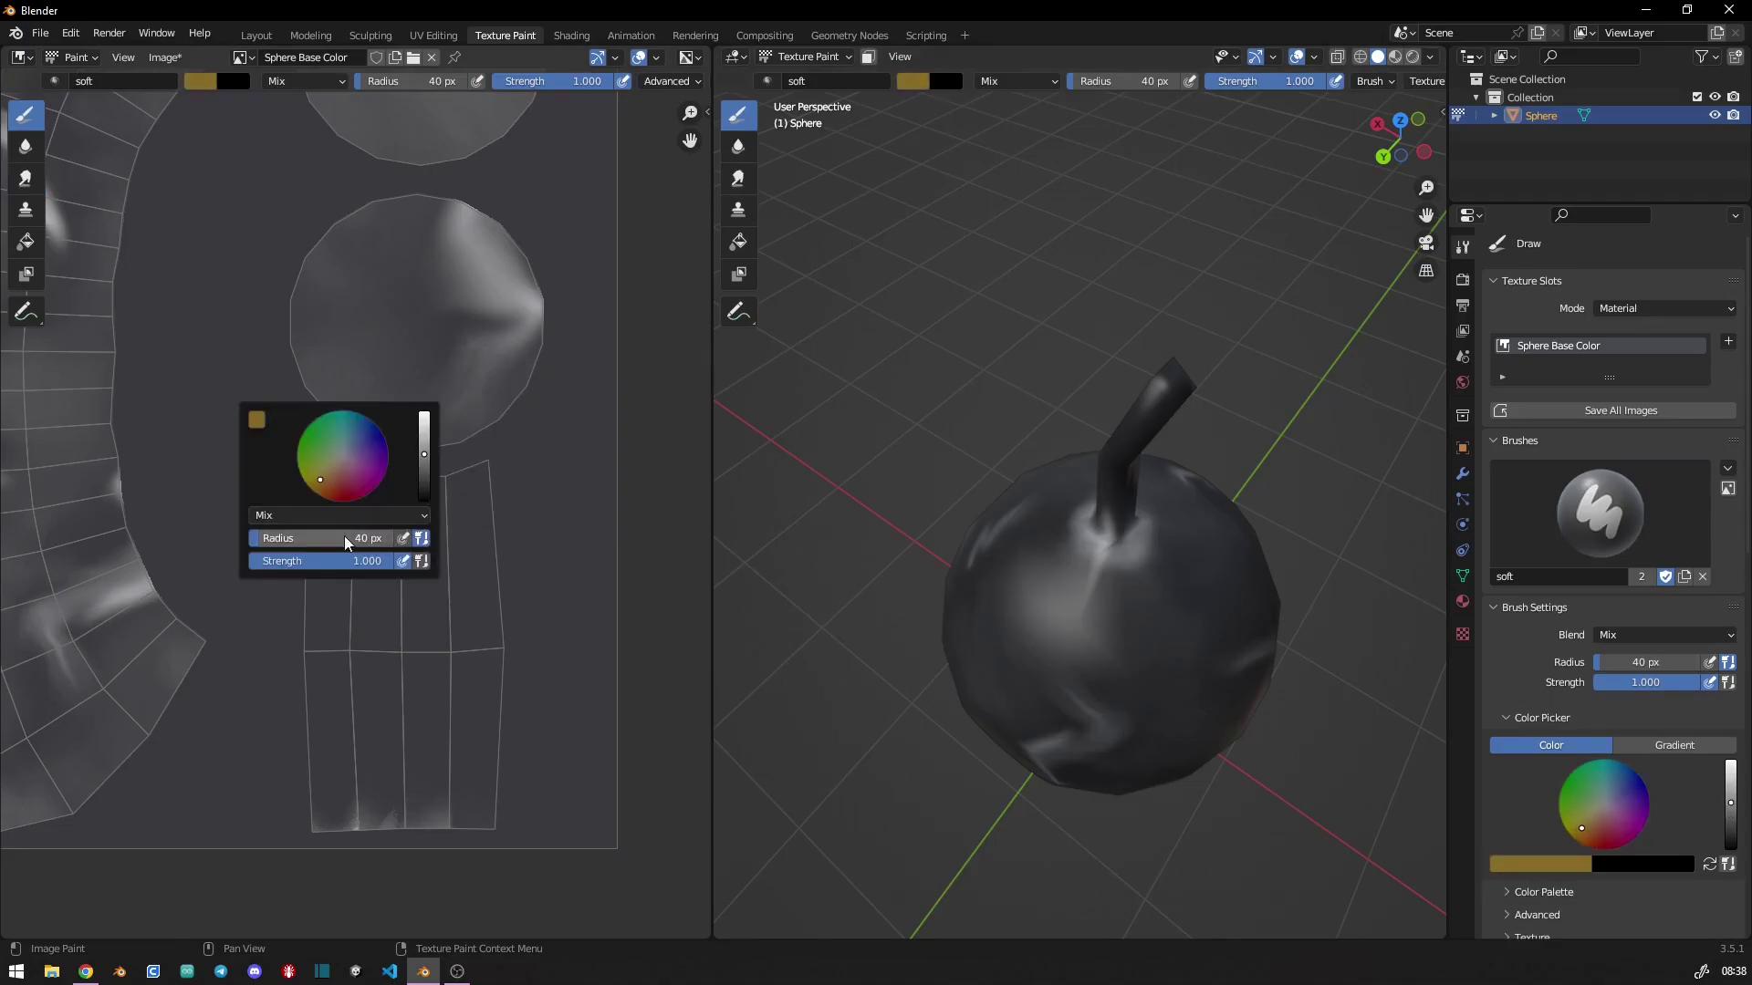
{"action": "left_click", "coordinate": [354, 536]}
{"action": "type", "text": "124"}
{"action": "key", "text": "Return"}
- Fill the stem's rectangle in the texture image with yellow paint and check it on the model
{"action": "mouse_move", "coordinate": [395, 572]}
{"action": "left_mouse_down"}
{"action": "mouse_move", "coordinate": [352, 489]}
{"action": "mouse_move", "coordinate": [411, 508]}
{"action": "mouse_move", "coordinate": [330, 483]}
{"action": "mouse_move", "coordinate": [512, 489]}
{"action": "mouse_move", "coordinate": [380, 586]}
{"action": "mouse_move", "coordinate": [341, 766]}
{"action": "mouse_move", "coordinate": [419, 829]}
{"action": "mouse_move", "coordinate": [481, 763]}
{"action": "mouse_move", "coordinate": [493, 640]}
{"action": "mouse_move", "coordinate": [501, 744]}
{"action": "mouse_move", "coordinate": [438, 821]}
{"action": "mouse_move", "coordinate": [325, 807]}
{"action": "mouse_move", "coordinate": [313, 693]}
{"action": "mouse_move", "coordinate": [402, 638]}
{"action": "mouse_move", "coordinate": [430, 755]}
{"action": "mouse_move", "coordinate": [323, 545]}
{"action": "mouse_move", "coordinate": [336, 485]}
{"action": "mouse_move", "coordinate": [489, 489]}
{"action": "mouse_move", "coordinate": [407, 501]}
{"action": "mouse_move", "coordinate": [496, 559]}
{"action": "mouse_move", "coordinate": [423, 587]}
{"action": "mouse_move", "coordinate": [517, 598]}
{"action": "mouse_move", "coordinate": [352, 665]}
{"action": "mouse_move", "coordinate": [502, 778]}
{"action": "left_mouse_up"}
{"action": "scroll", "coordinate": [436, 601], "scroll_direction": "down", "scroll_amount": 1}
{"action": "scroll", "coordinate": [383, 547], "scroll_direction": "down", "scroll_amount": 2}
{"action": "scroll", "coordinate": [578, 735], "scroll_direction": "up", "scroll_amount": 2}
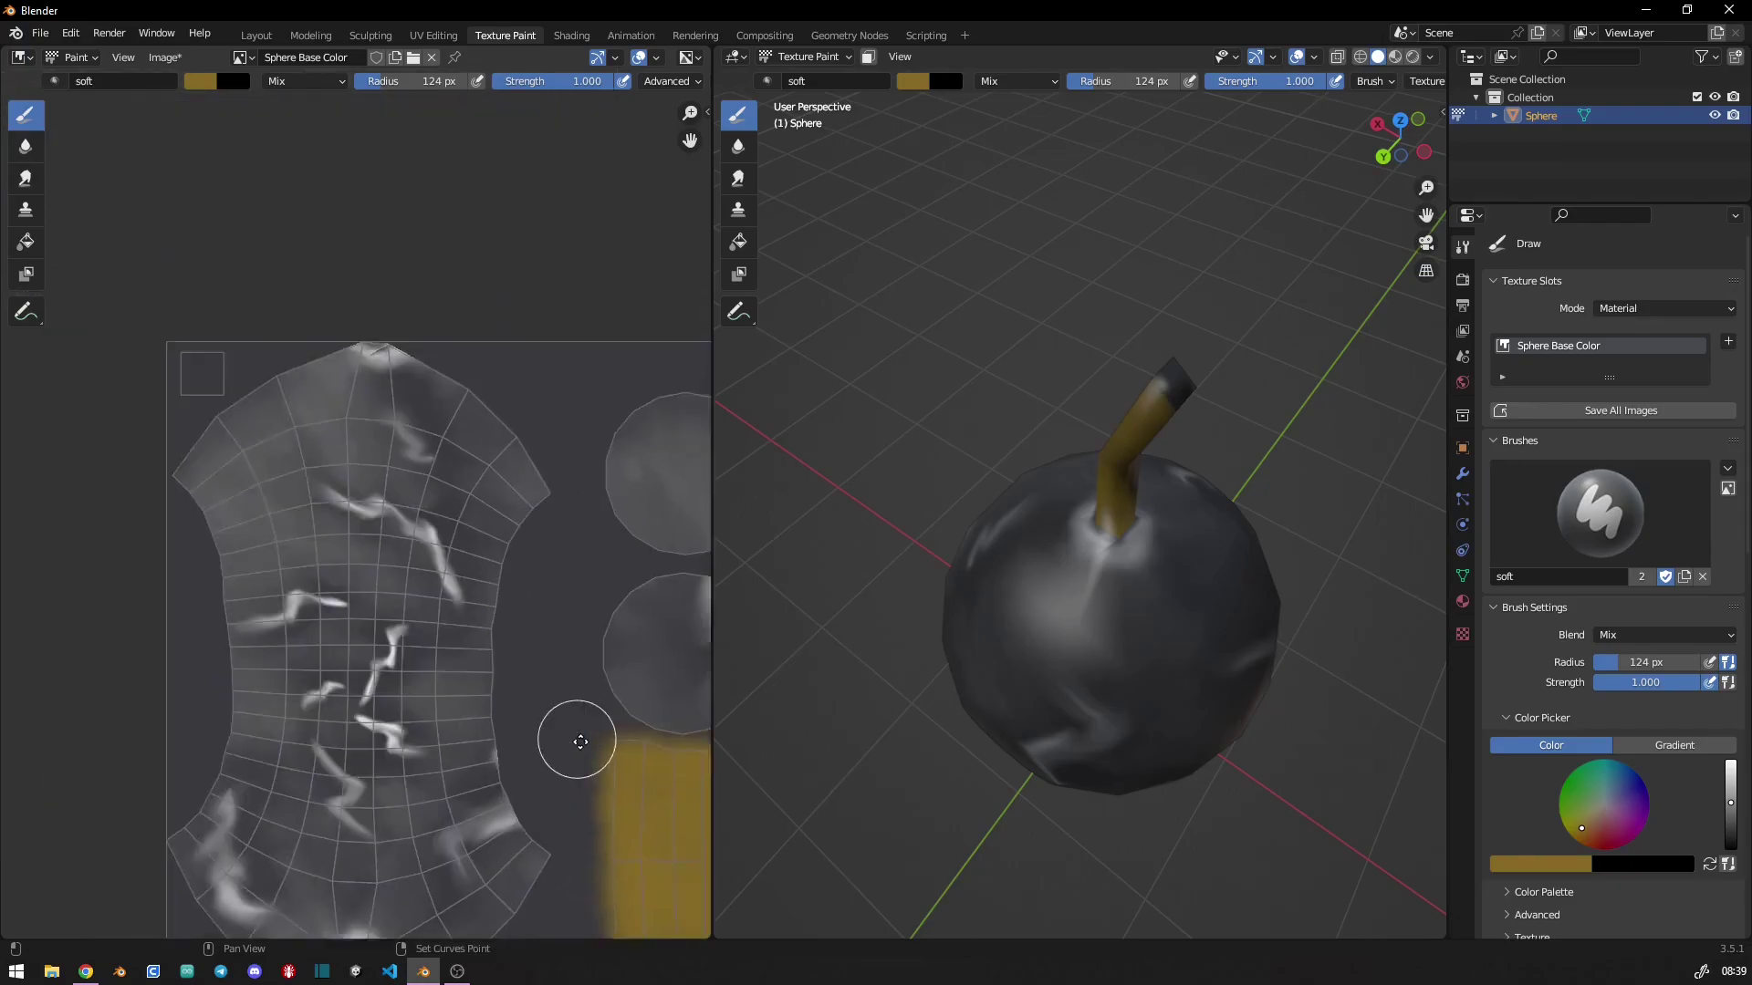
{"action": "middle_click_drag", "start_coordinate": [579, 735], "coordinate": [348, 590]}
{"action": "scroll", "coordinate": [437, 662], "scroll_direction": "up", "scroll_amount": 3}
{"action": "middle_click_drag", "start_coordinate": [436, 663], "coordinate": [393, 595]}
{"action": "mouse_move", "coordinate": [438, 634]}
{"action": "left_mouse_down"}
{"action": "mouse_move", "coordinate": [372, 634]}
{"action": "mouse_move", "coordinate": [383, 606]}
{"action": "mouse_move", "coordinate": [507, 649]}
{"action": "mouse_move", "coordinate": [438, 743]}
{"action": "mouse_move", "coordinate": [489, 633]}
{"action": "mouse_move", "coordinate": [449, 633]}
{"action": "mouse_move", "coordinate": [467, 628]}
{"action": "left_mouse_up"}
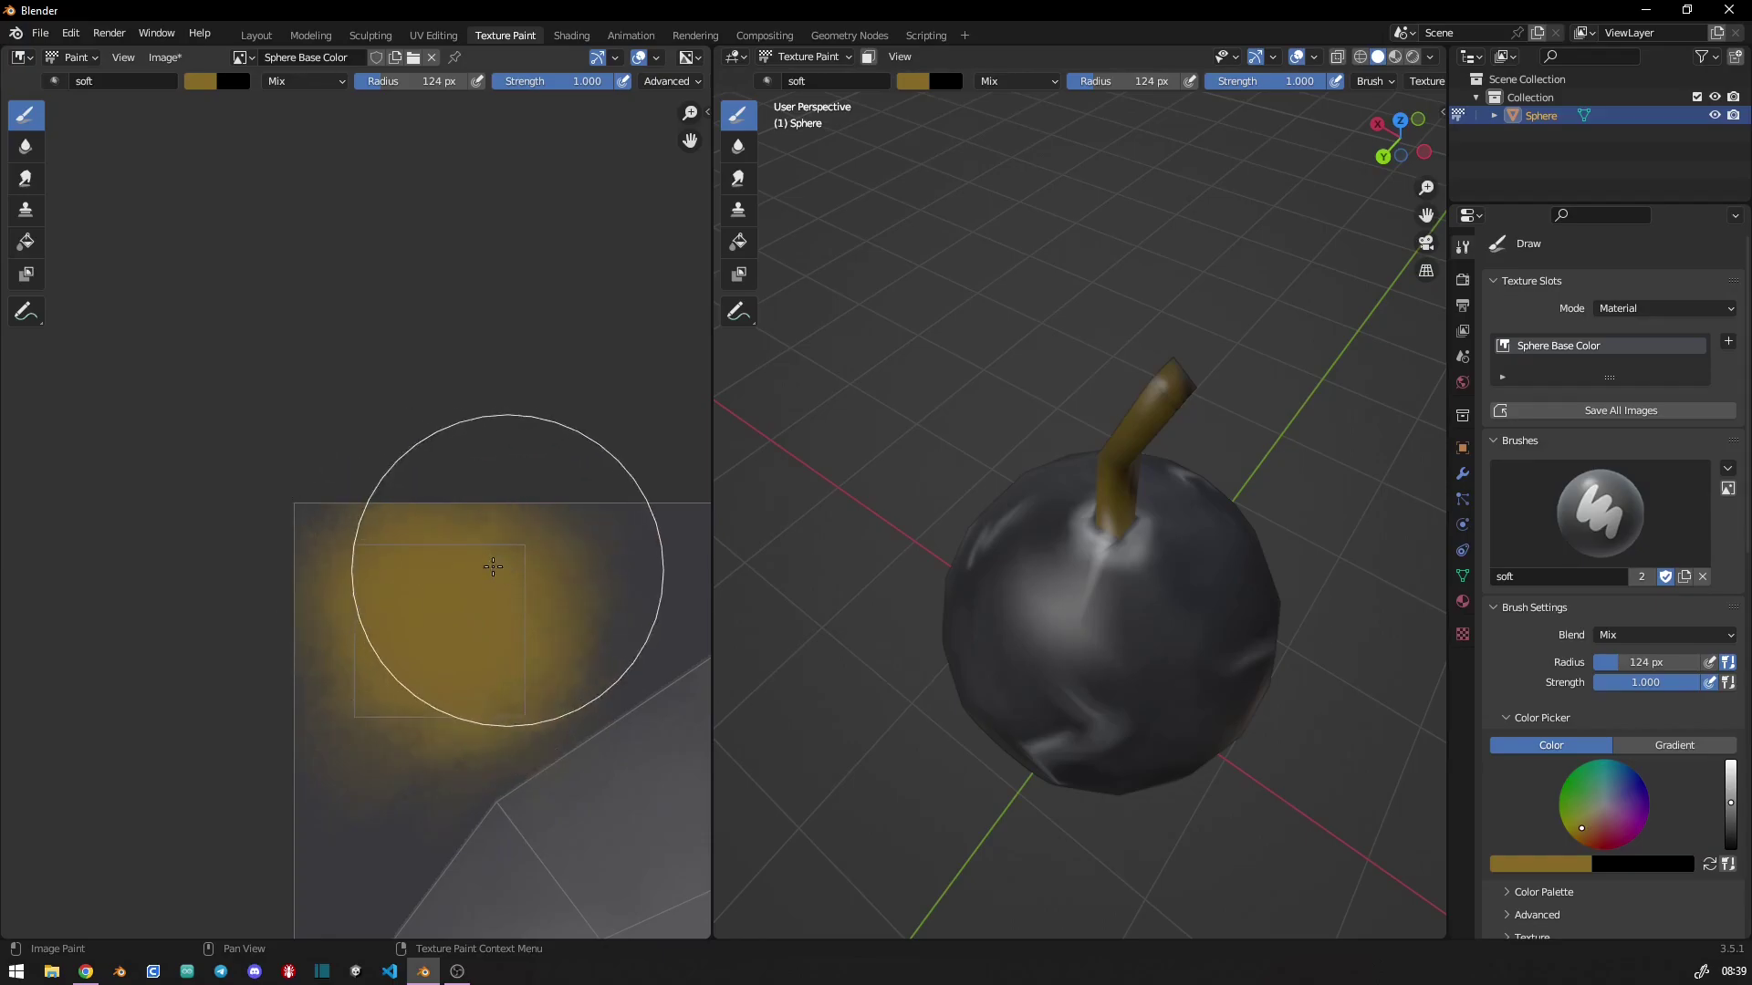
{"action": "scroll", "coordinate": [402, 572], "scroll_direction": "down", "scroll_amount": 4}
{"action": "scroll", "coordinate": [402, 572], "scroll_direction": "down", "scroll_amount": 2}
{"action": "scroll", "coordinate": [395, 524], "scroll_direction": "up", "scroll_amount": 2}
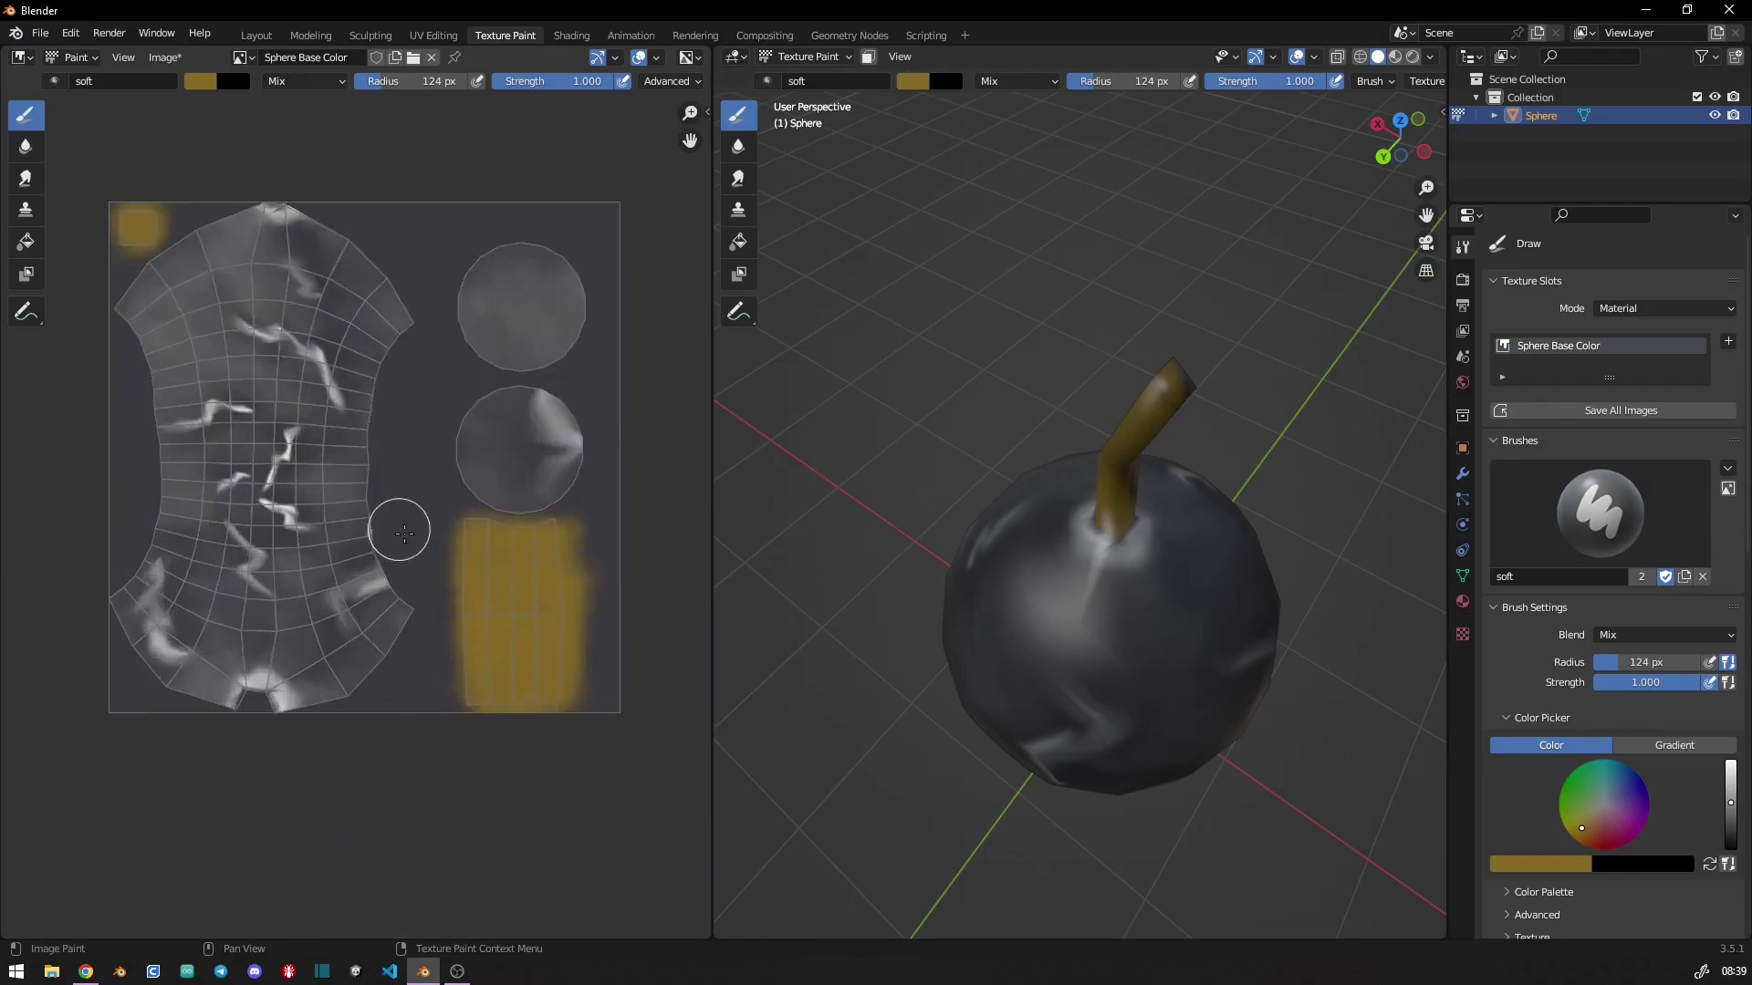
{"action": "scroll", "coordinate": [415, 559], "scroll_direction": "up", "scroll_amount": 3}
{"action": "scroll", "coordinate": [314, 494], "scroll_direction": "up", "scroll_amount": 2}
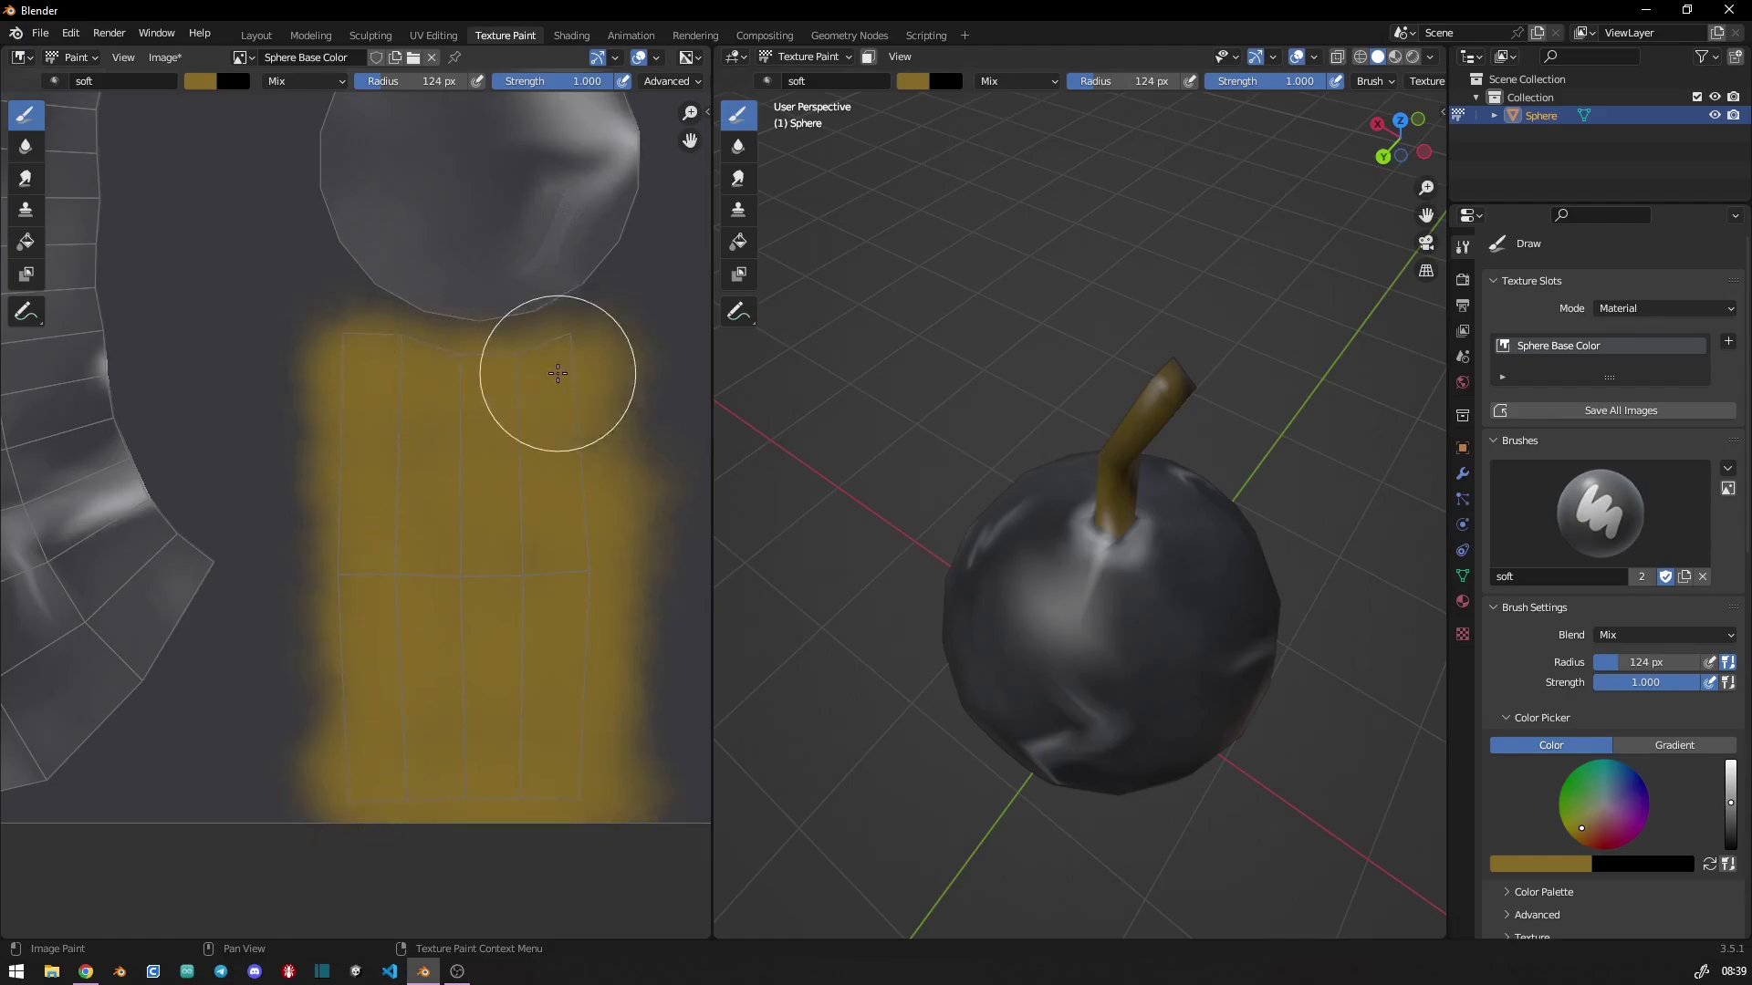
{"action": "mouse_move", "coordinate": [1277, 639]}
{"action": "middle_mouse_down"}
{"action": "mouse_move", "coordinate": [1350, 534]}
{"action": "mouse_move", "coordinate": [1037, 569]}
{"action": "mouse_move", "coordinate": [1130, 606]}
{"action": "middle_mouse_up"}
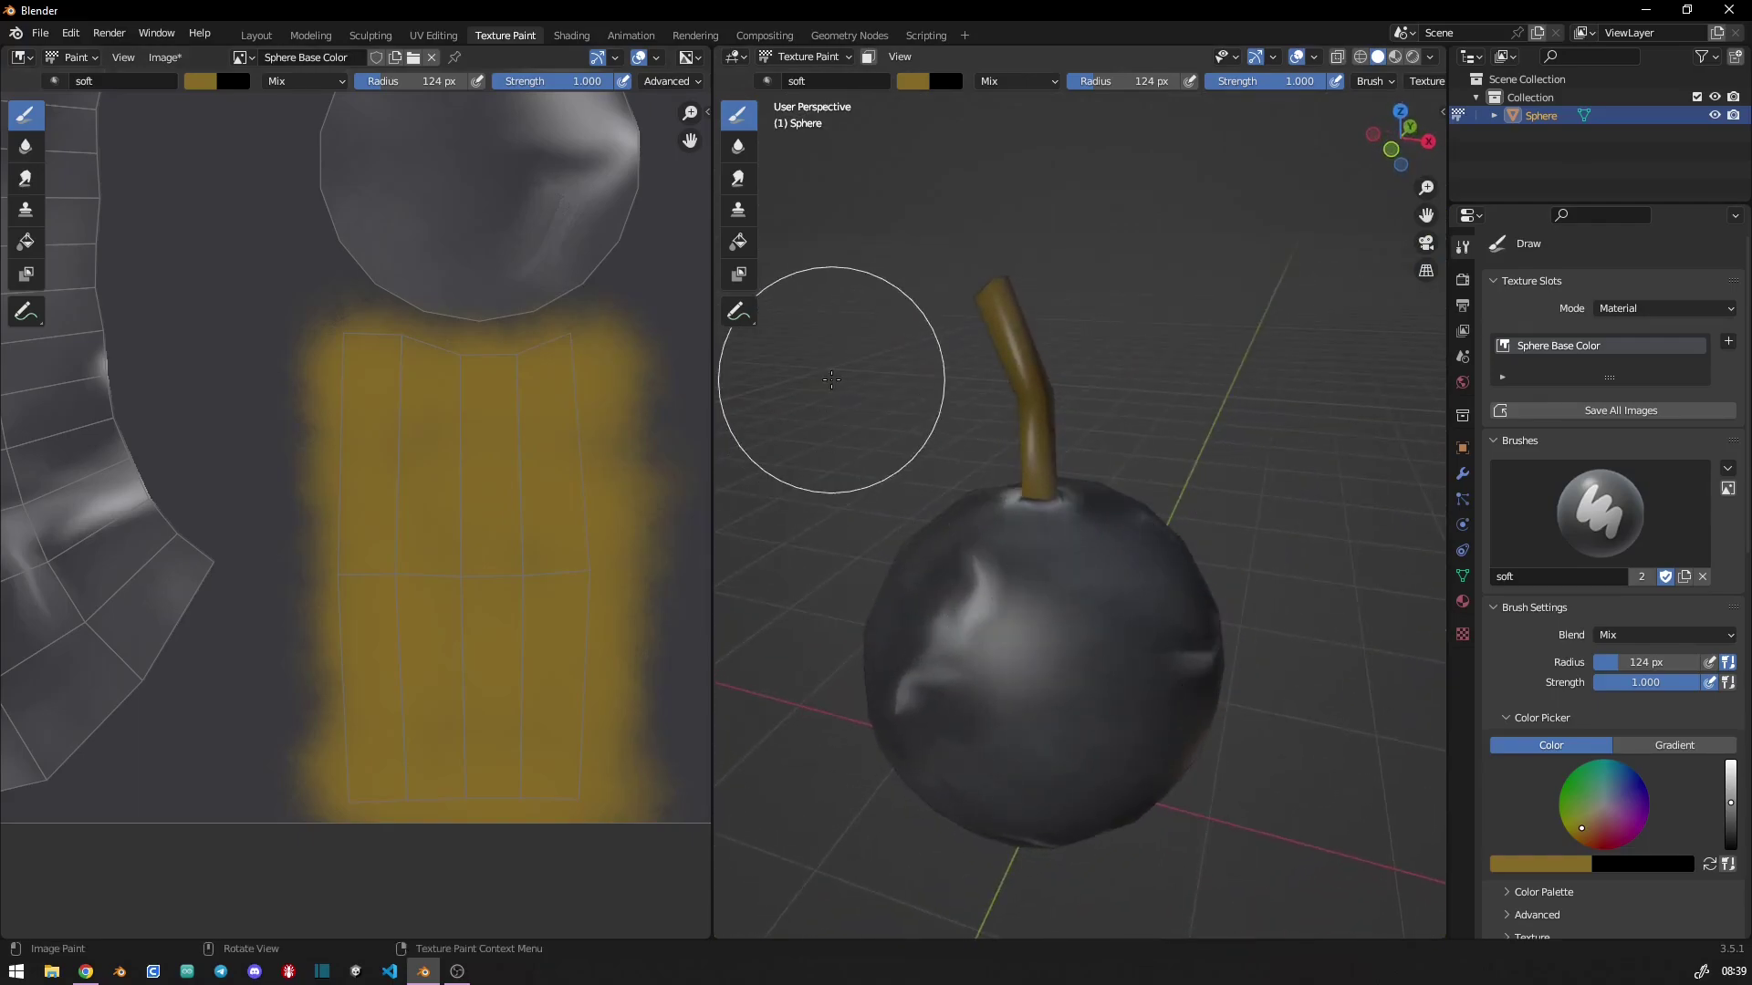
- Set the brush colour to near black and the radius to 20 px
{"action": "right_click", "coordinate": [513, 491]}
{"action": "left_click_drag", "start_coordinate": [525, 445], "coordinate": [522, 488]}
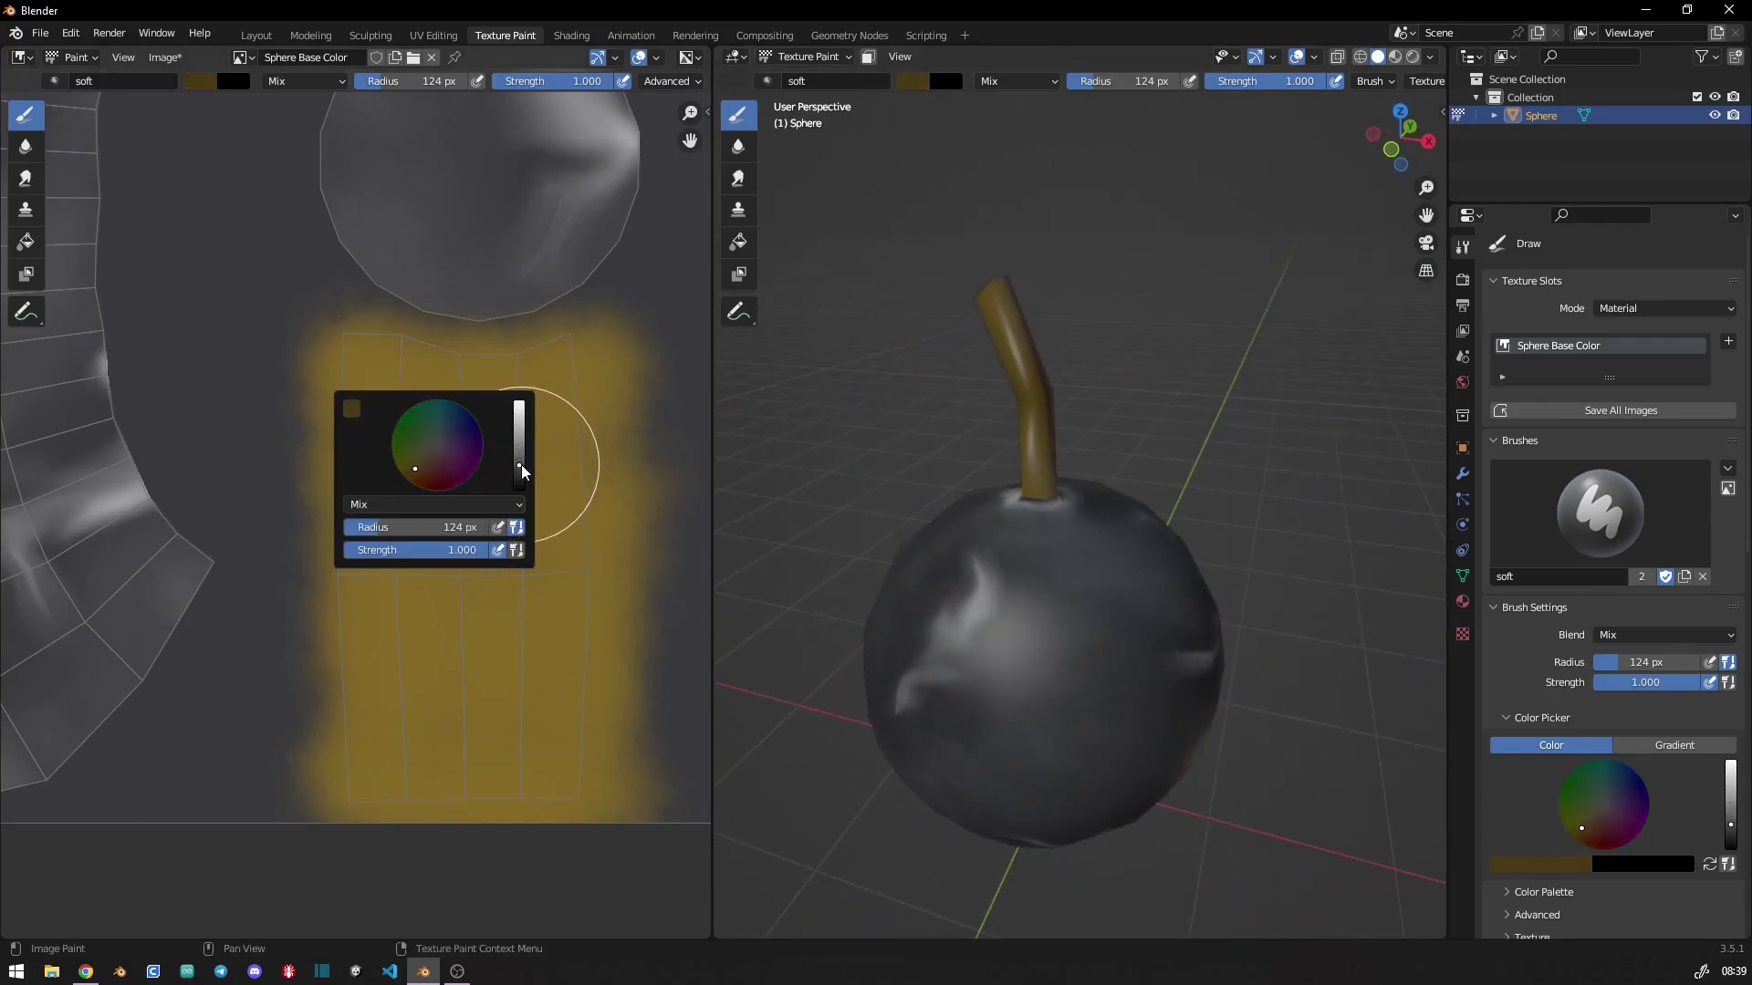
{"action": "right_click", "coordinate": [509, 444]}
{"action": "left_click", "coordinate": [540, 435]}
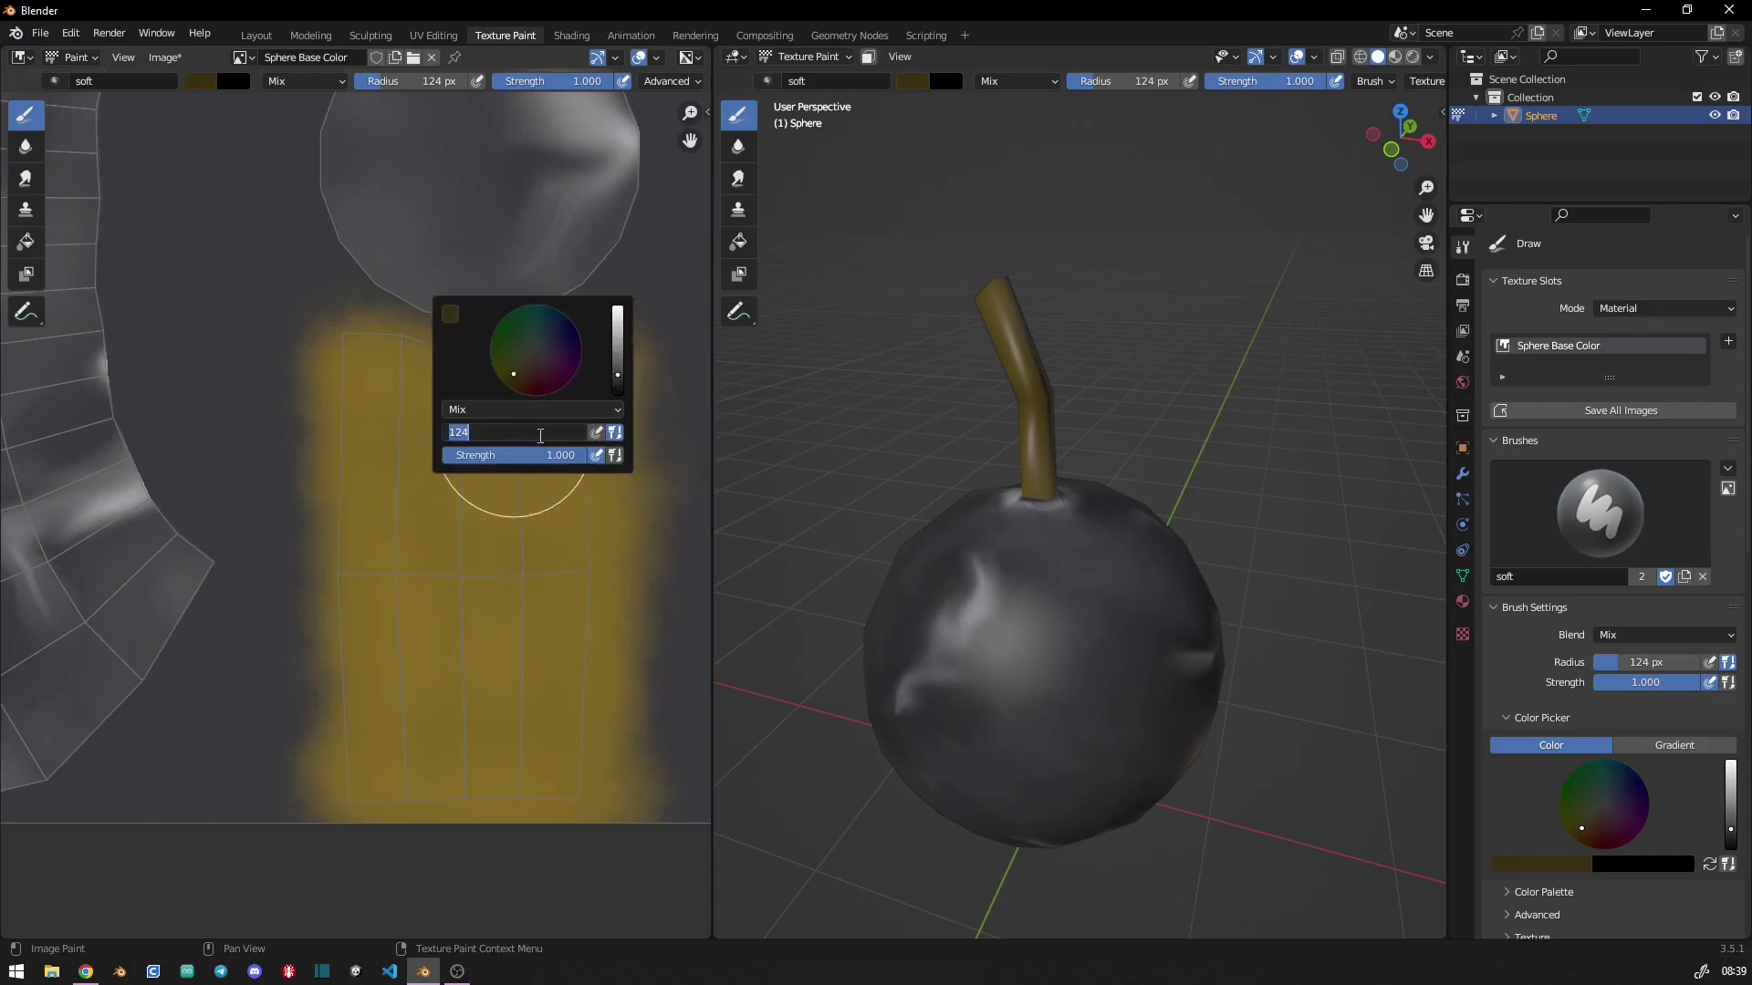
{"action": "type", "text": "20"}
{"action": "key", "text": "Return"}
- Paint dark diagonal stripes down the yellow stem island from top to bottom
{"action": "left_click_drag", "start_coordinate": [343, 365], "coordinate": [609, 445]}
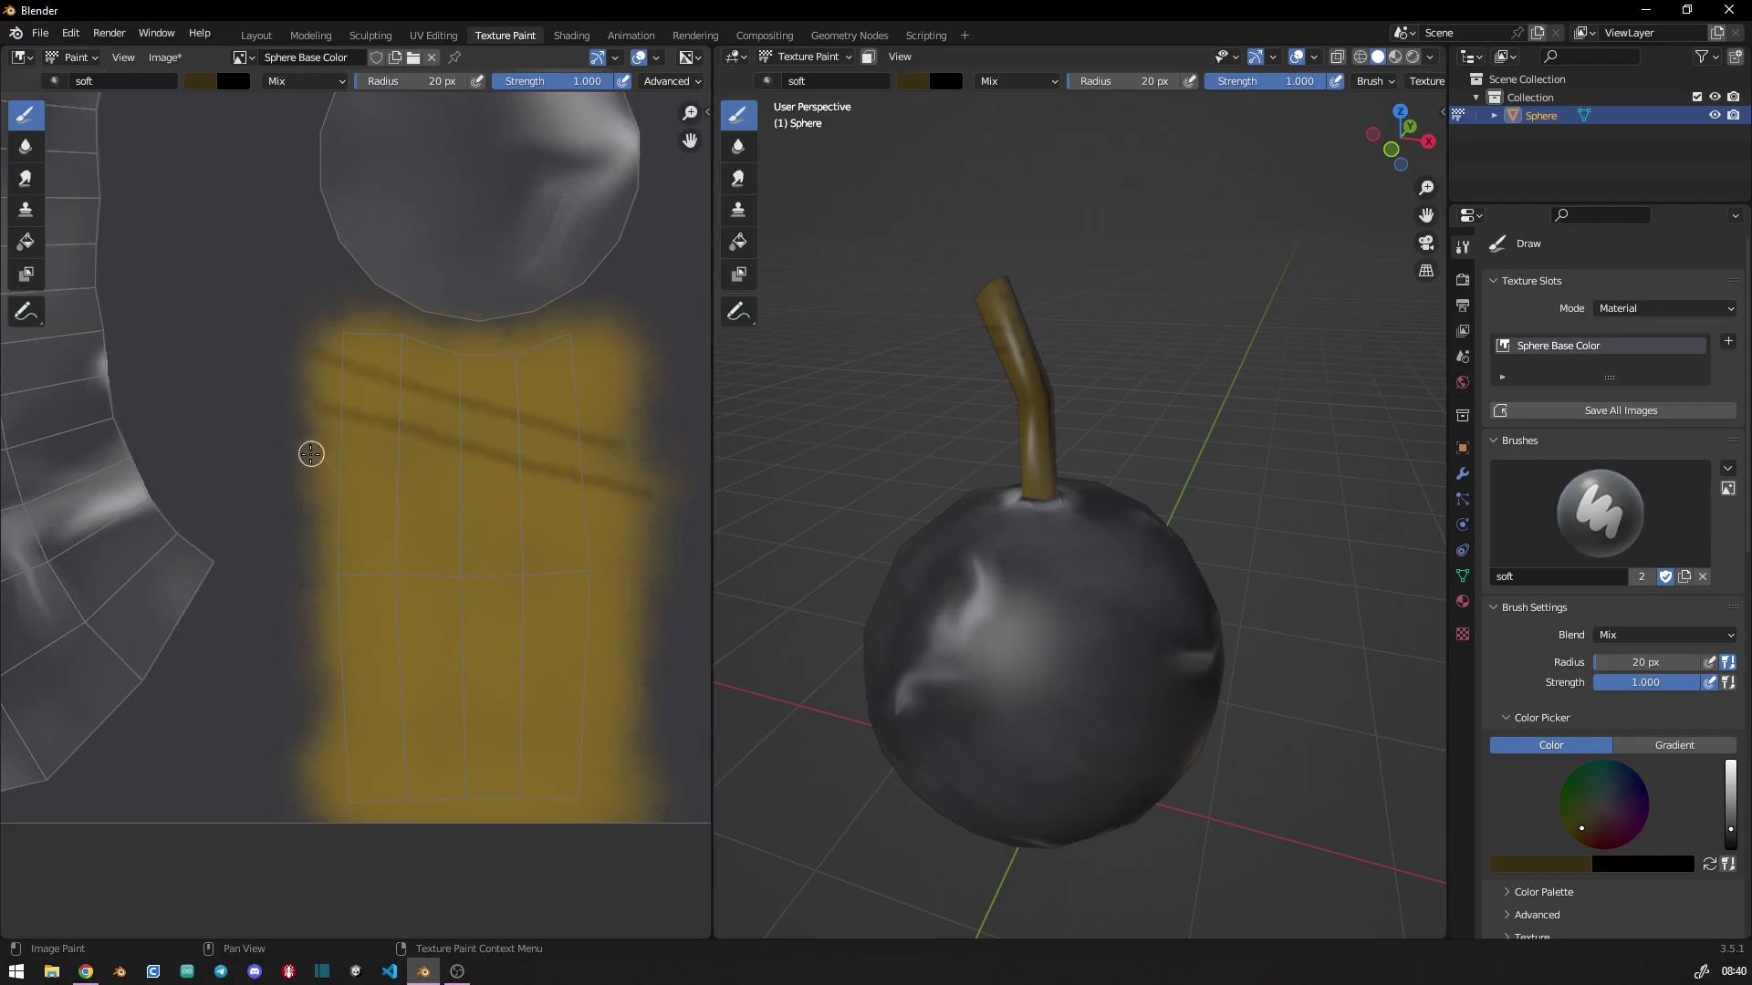
{"action": "left_click_drag", "start_coordinate": [311, 453], "coordinate": [574, 523]}
{"action": "left_click_drag", "start_coordinate": [301, 512], "coordinate": [626, 587]}
{"action": "left_click_drag", "start_coordinate": [308, 566], "coordinate": [630, 643]}
{"action": "left_click_drag", "start_coordinate": [352, 614], "coordinate": [639, 687]}
{"action": "left_click_drag", "start_coordinate": [345, 669], "coordinate": [643, 735]}
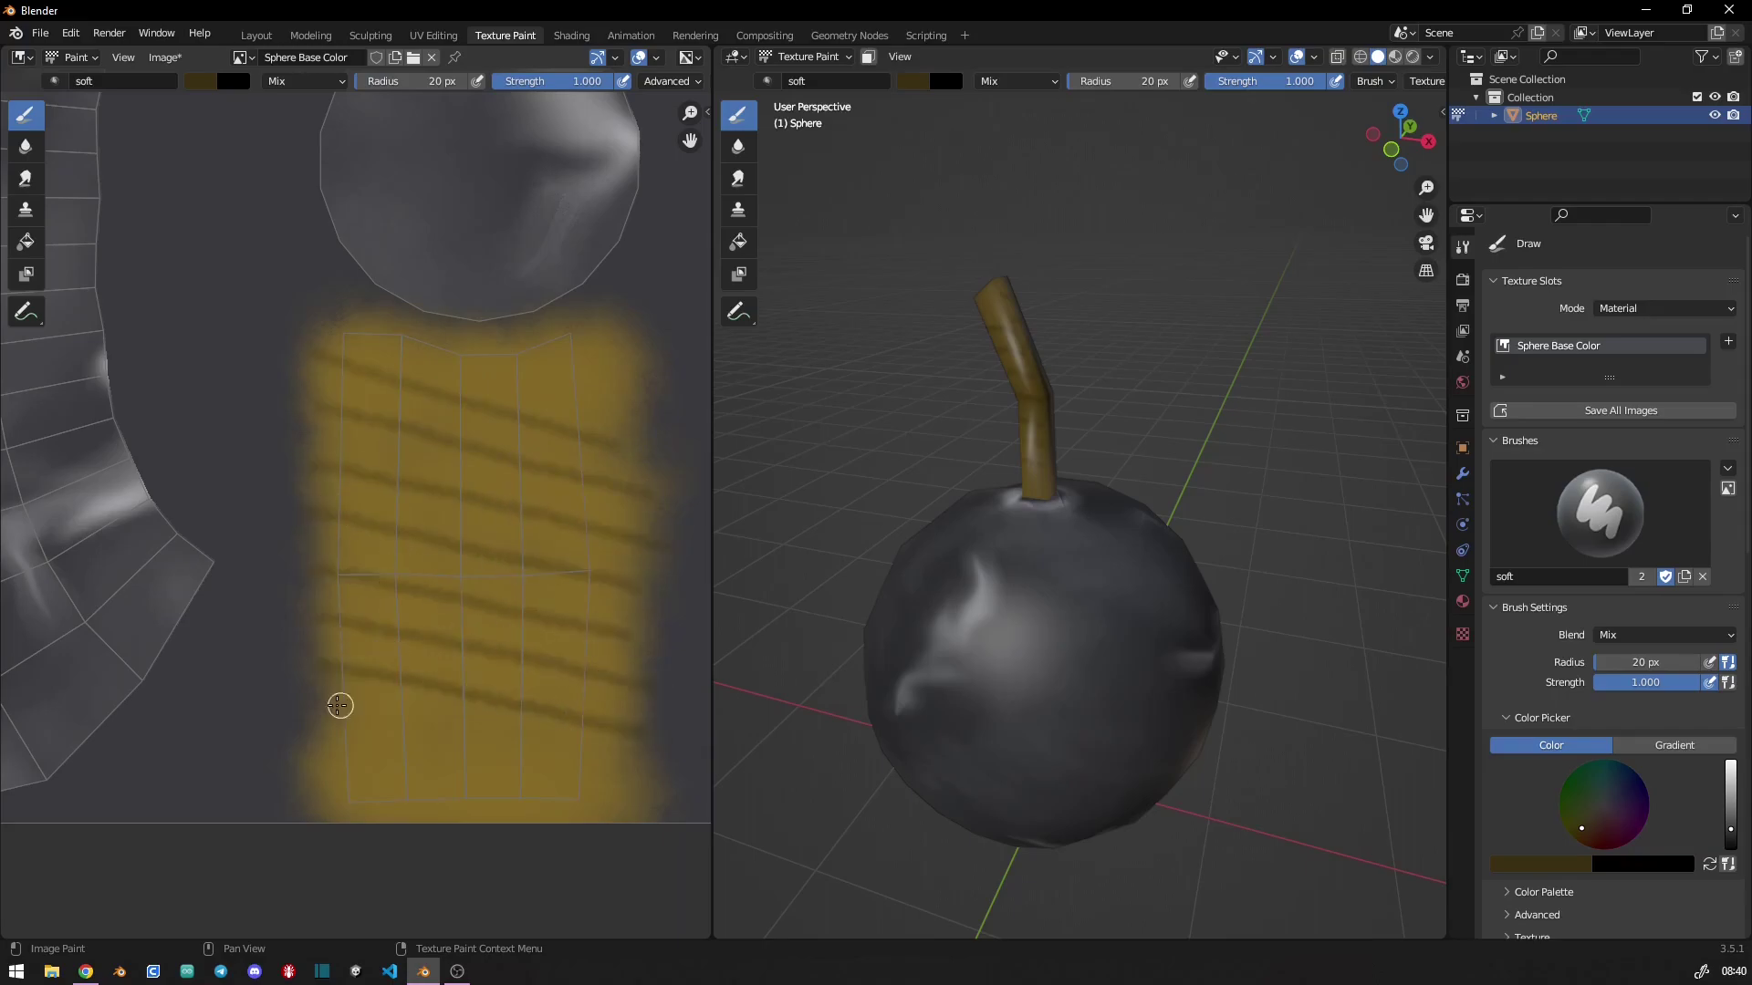
{"action": "left_click_drag", "start_coordinate": [341, 708], "coordinate": [604, 771]}
{"action": "left_click_drag", "start_coordinate": [356, 760], "coordinate": [575, 811]}
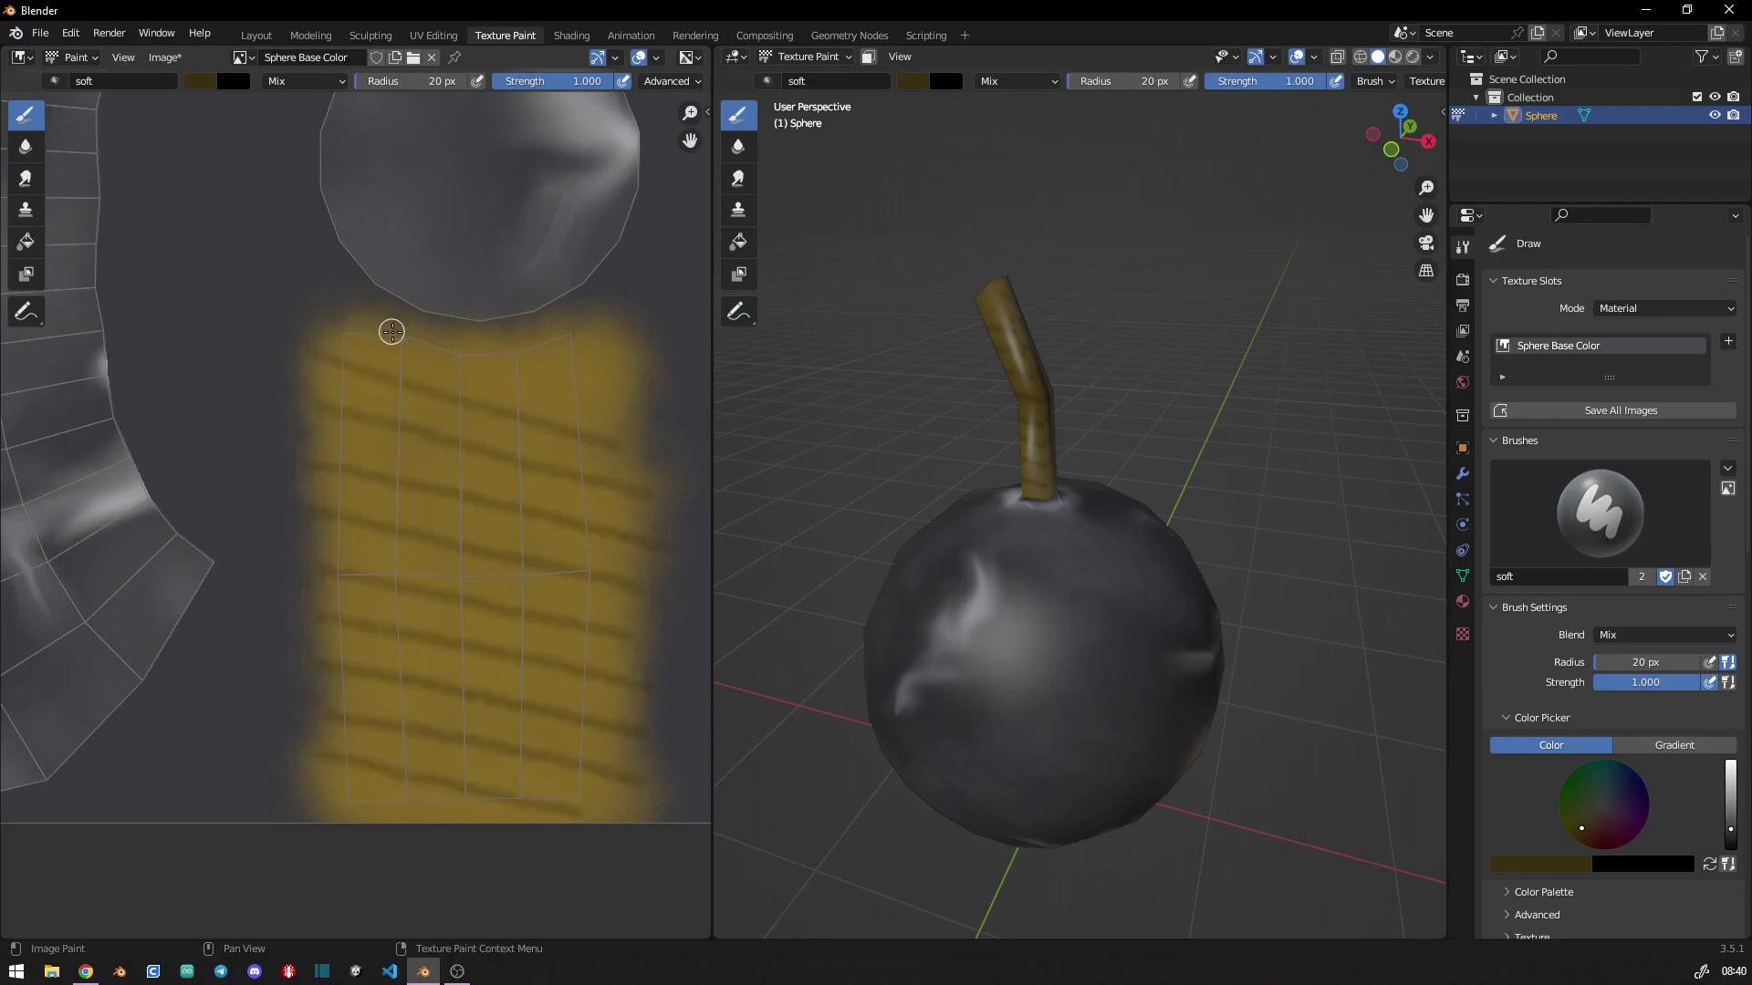
- Add more dark stripes across the stem's top, upper-middle and lower sections
{"action": "left_click_drag", "start_coordinate": [391, 332], "coordinate": [624, 392]}
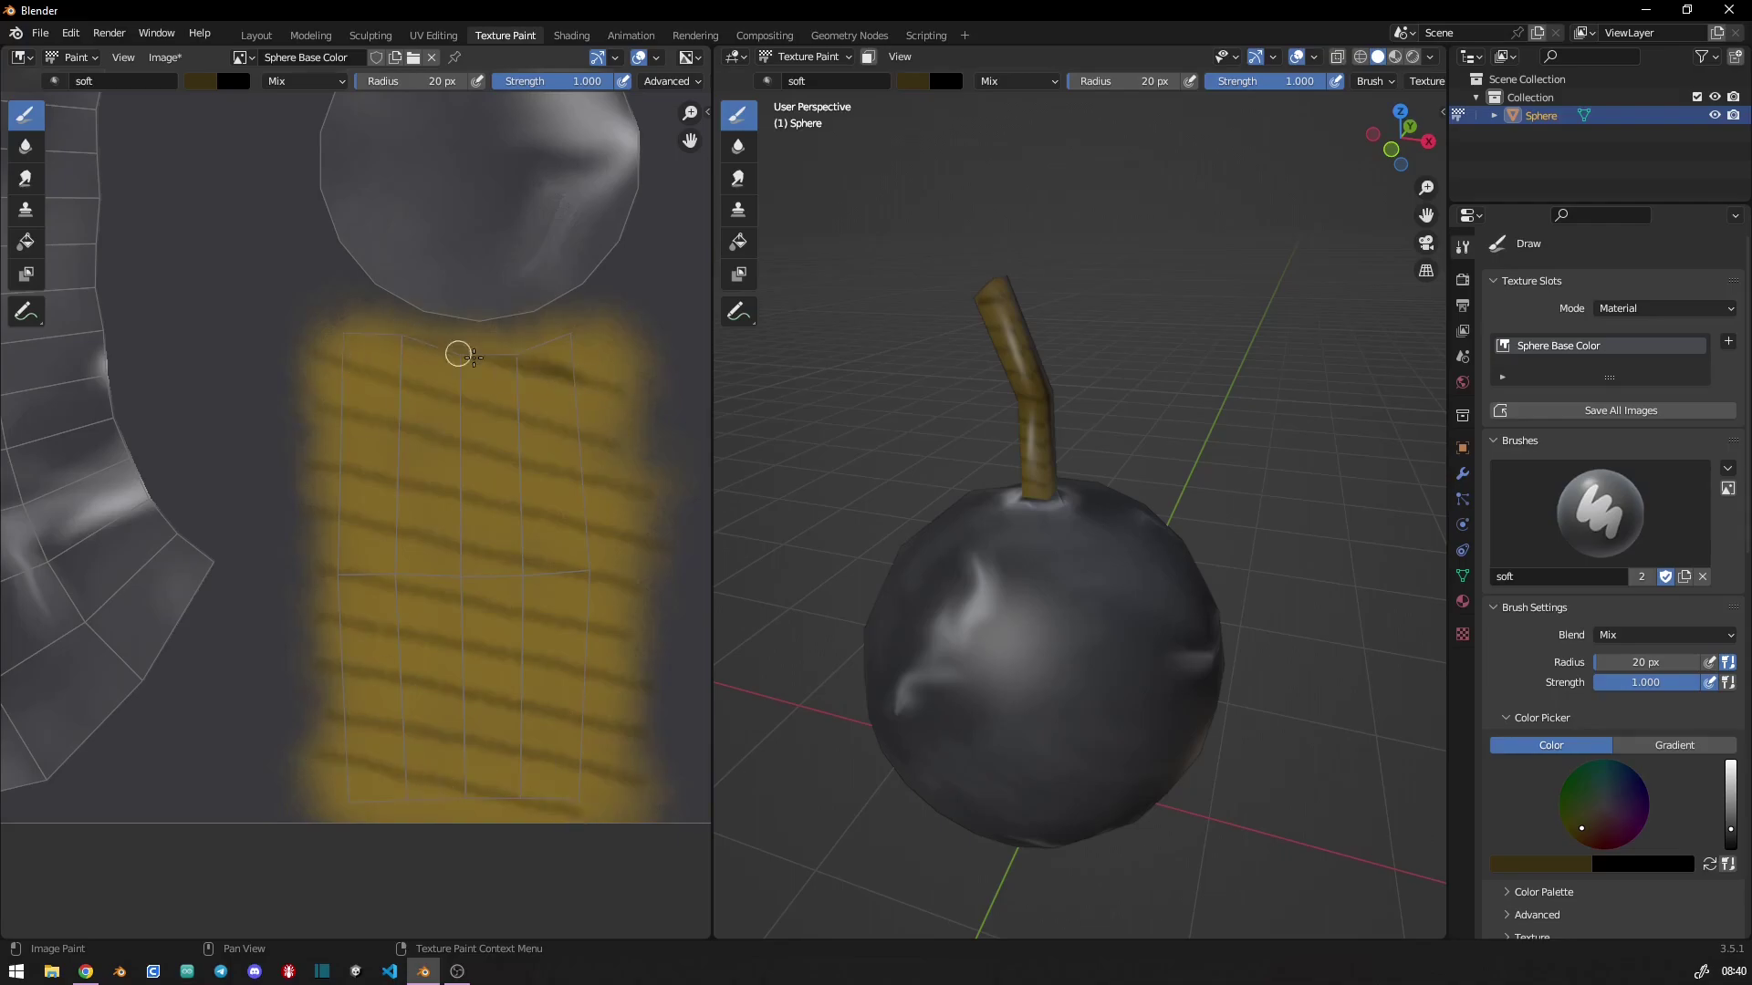
{"action": "left_click_drag", "start_coordinate": [310, 368], "coordinate": [624, 442]}
{"action": "left_click_drag", "start_coordinate": [374, 420], "coordinate": [629, 502]}
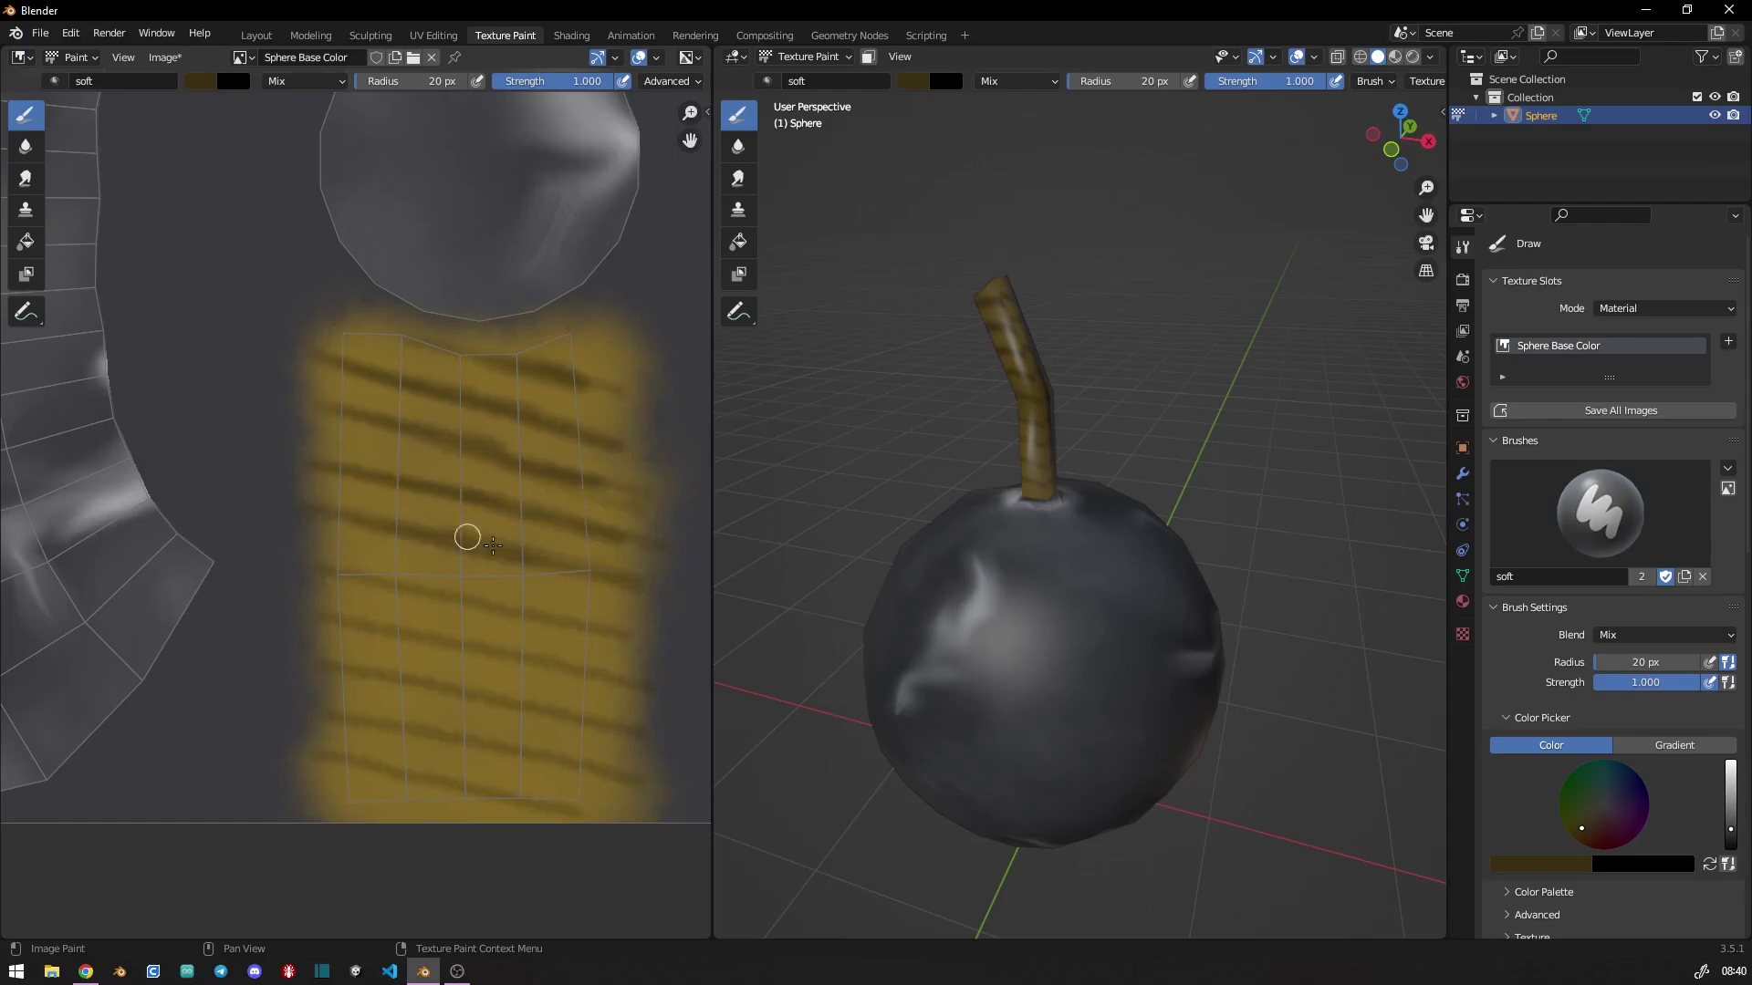
{"action": "left_click_drag", "start_coordinate": [363, 574], "coordinate": [613, 629]}
{"action": "left_click_drag", "start_coordinate": [351, 625], "coordinate": [559, 667]}
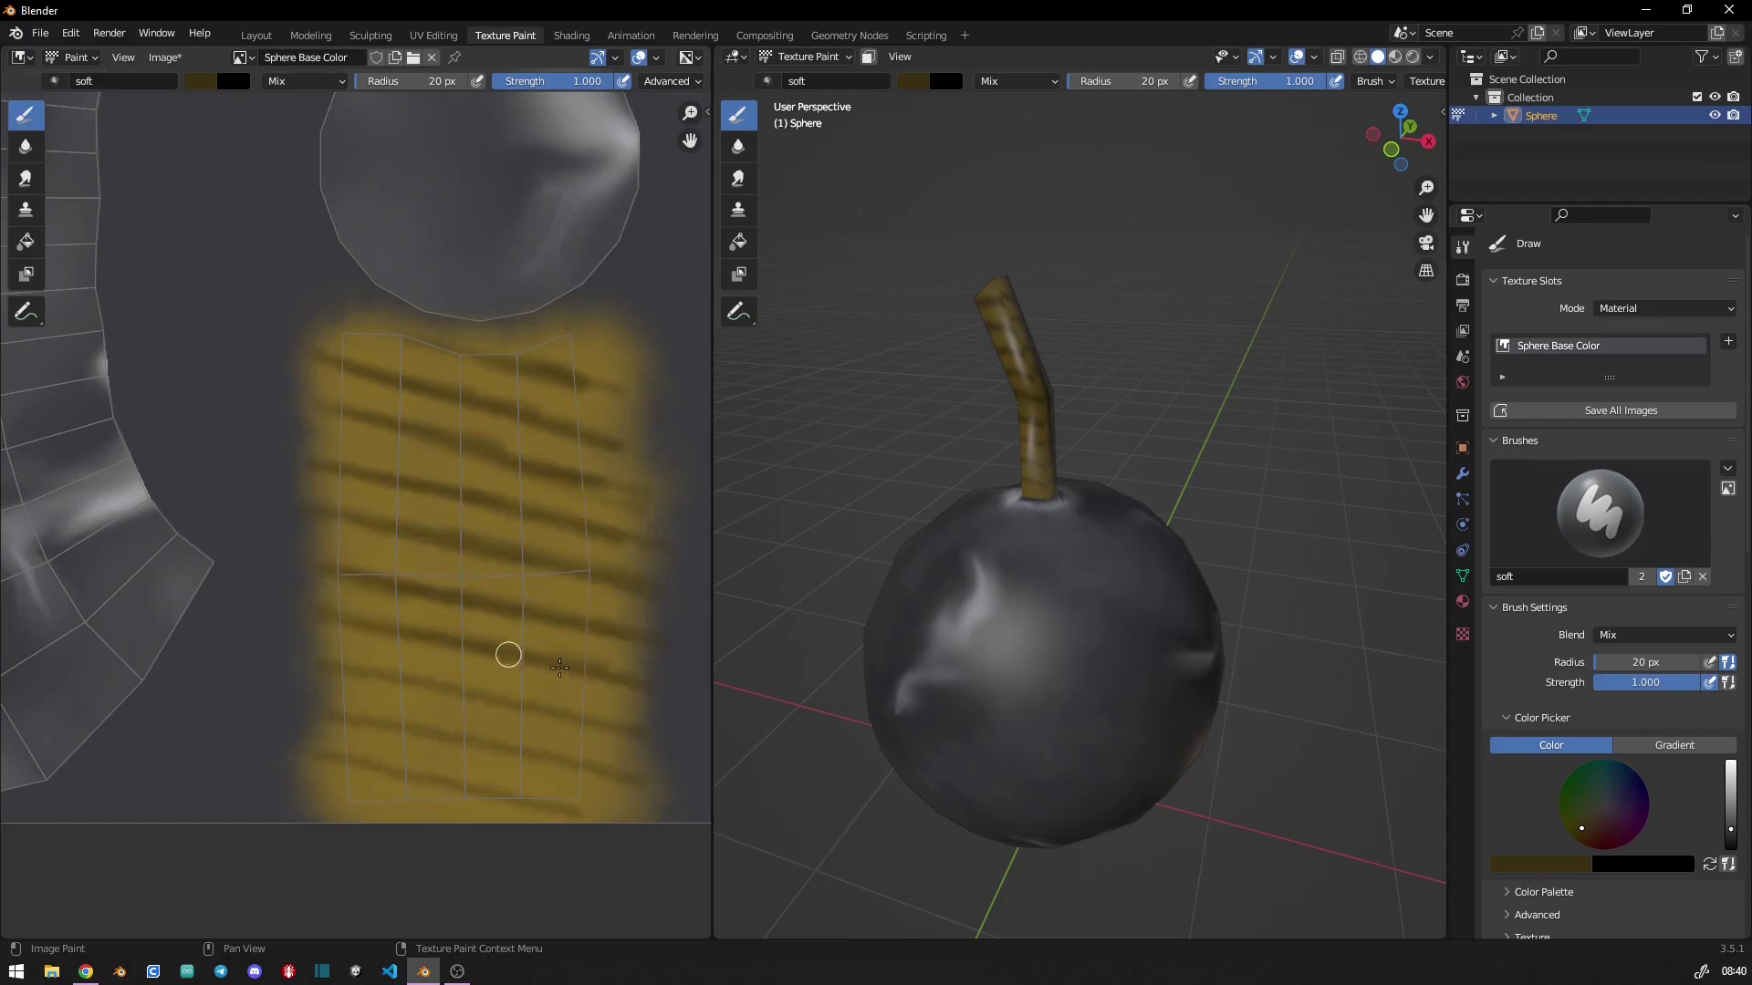
{"action": "left_click_drag", "start_coordinate": [371, 665], "coordinate": [624, 698]}
{"action": "left_click_drag", "start_coordinate": [403, 704], "coordinate": [449, 738]}
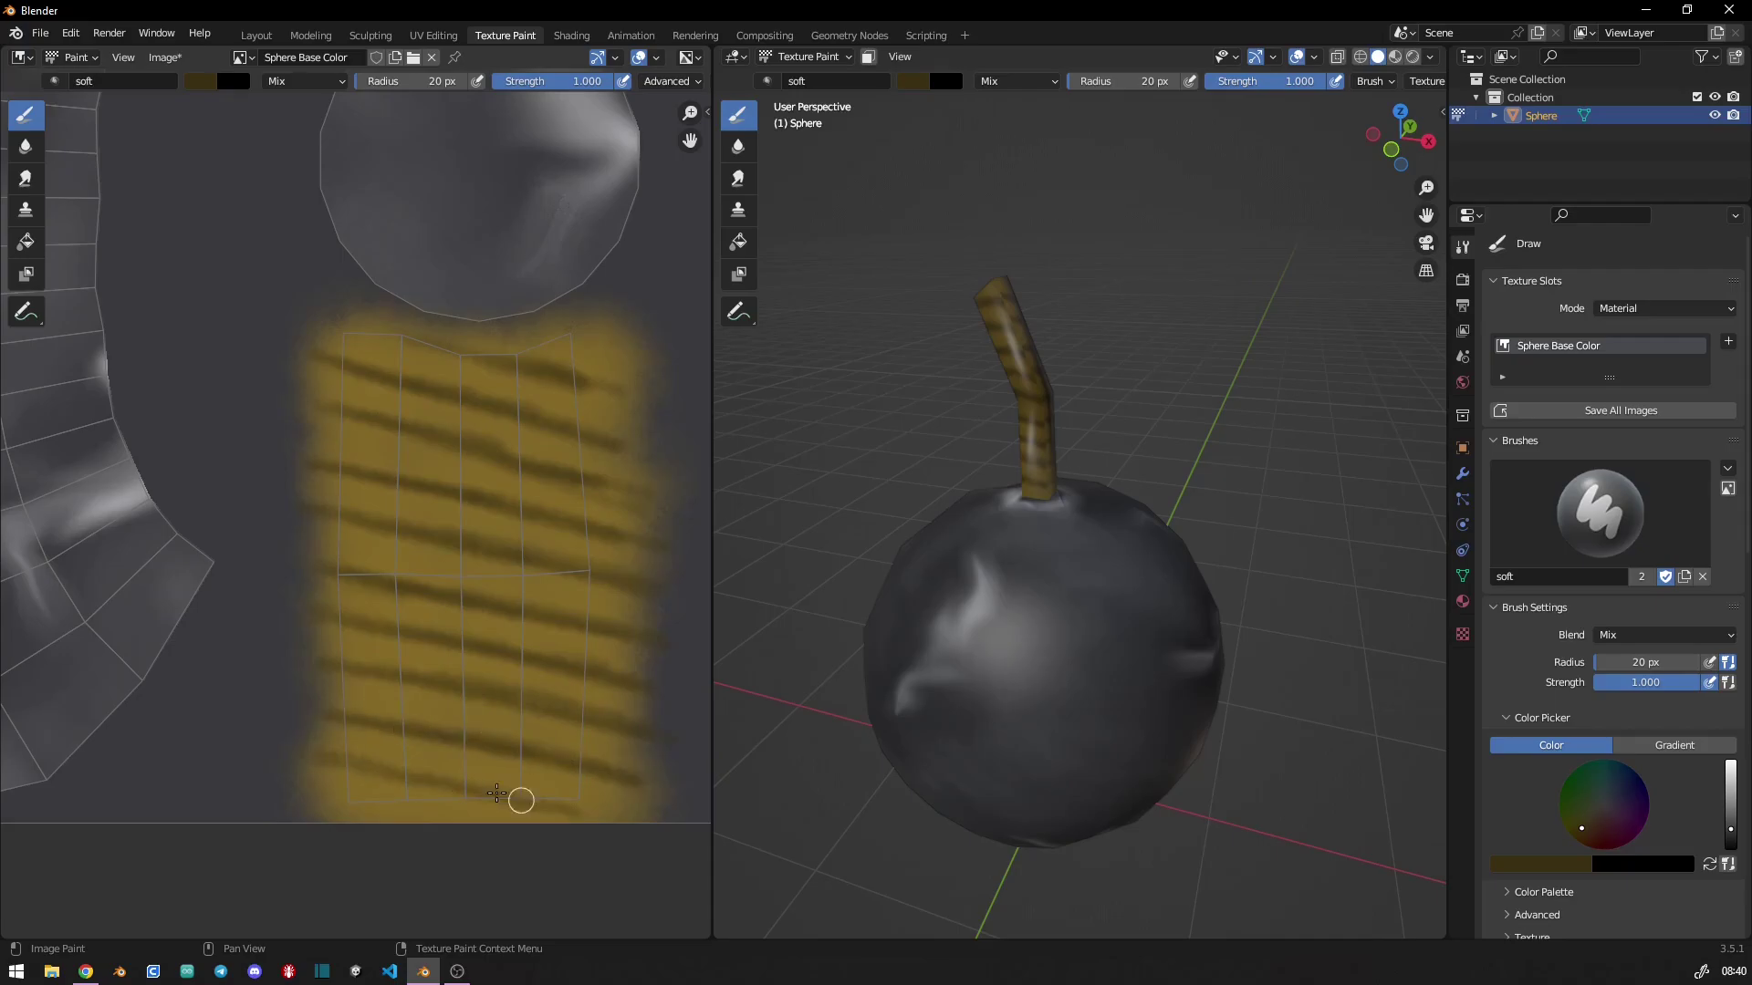
{"action": "left_click_drag", "start_coordinate": [497, 793], "coordinate": [510, 767]}
{"action": "mouse_move", "coordinate": [1004, 548]}
{"action": "middle_mouse_down"}
{"action": "mouse_move", "coordinate": [1450, 711]}
{"action": "mouse_move", "coordinate": [796, 608]}
{"action": "mouse_move", "coordinate": [1041, 688]}
{"action": "middle_mouse_up"}
- Darken the stem's base in the 3D view and add dark stripes to its lower UV texture
{"action": "scroll", "coordinate": [1040, 688], "scroll_direction": "up", "scroll_amount": 5}
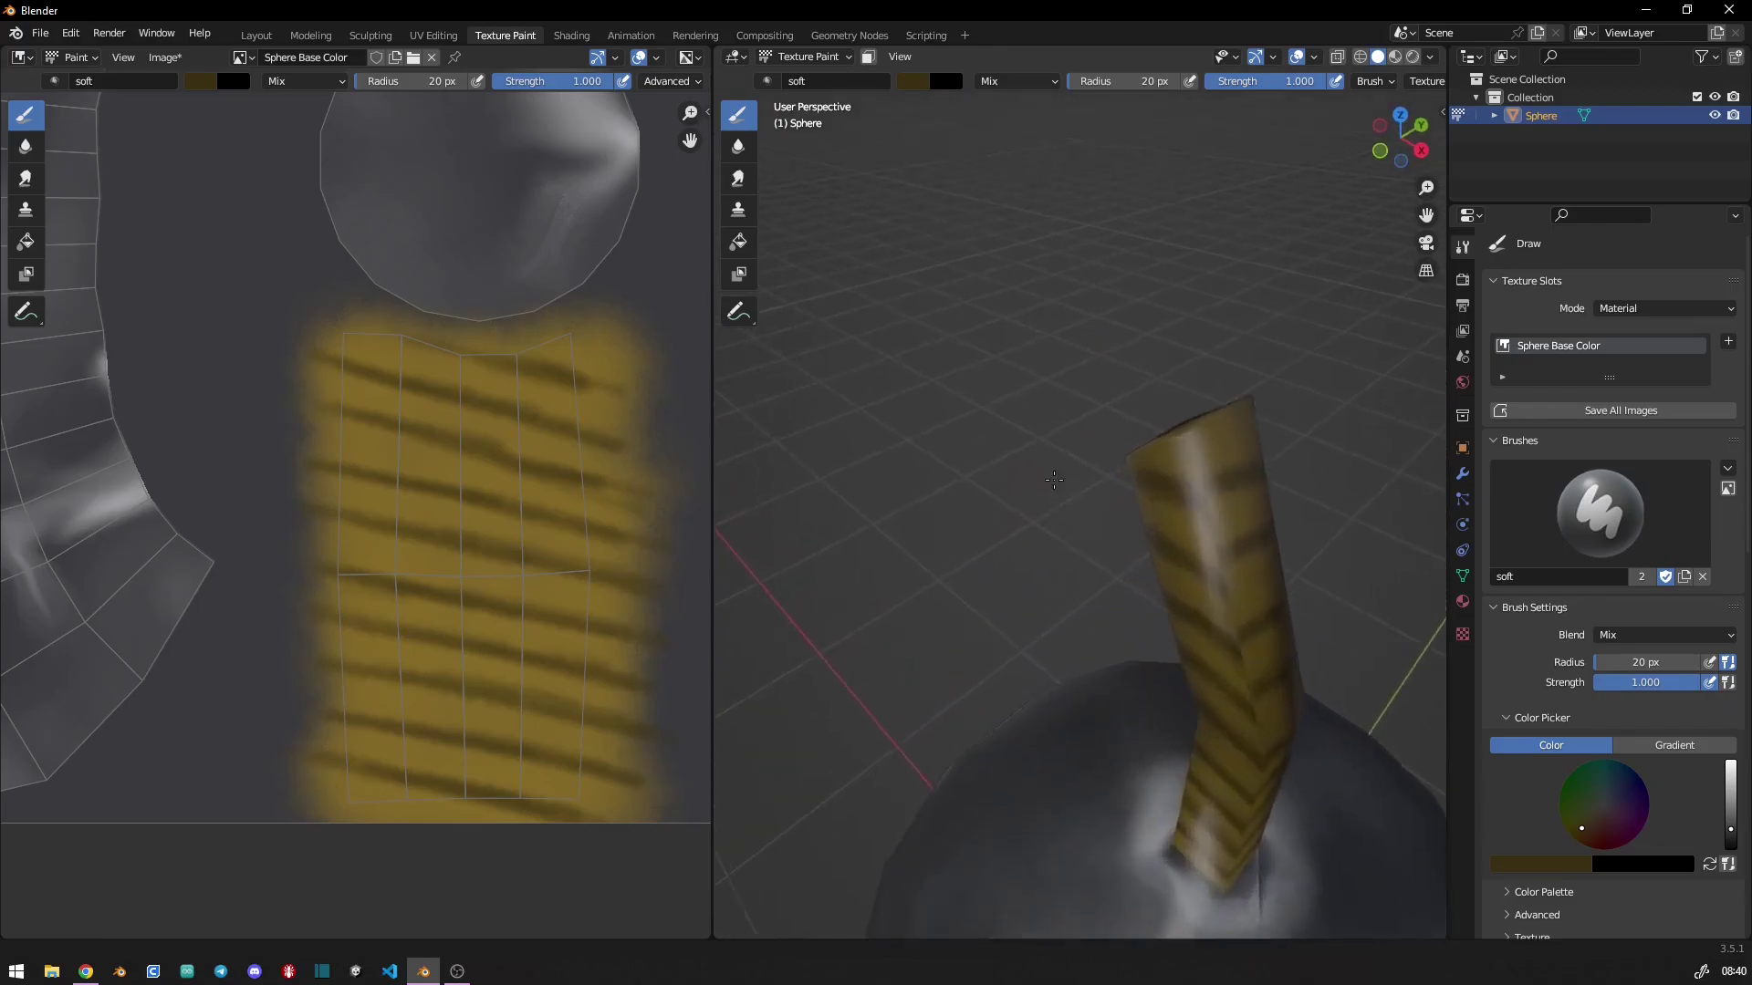
{"action": "middle_click_drag", "start_coordinate": [1095, 547], "coordinate": [1153, 470]}
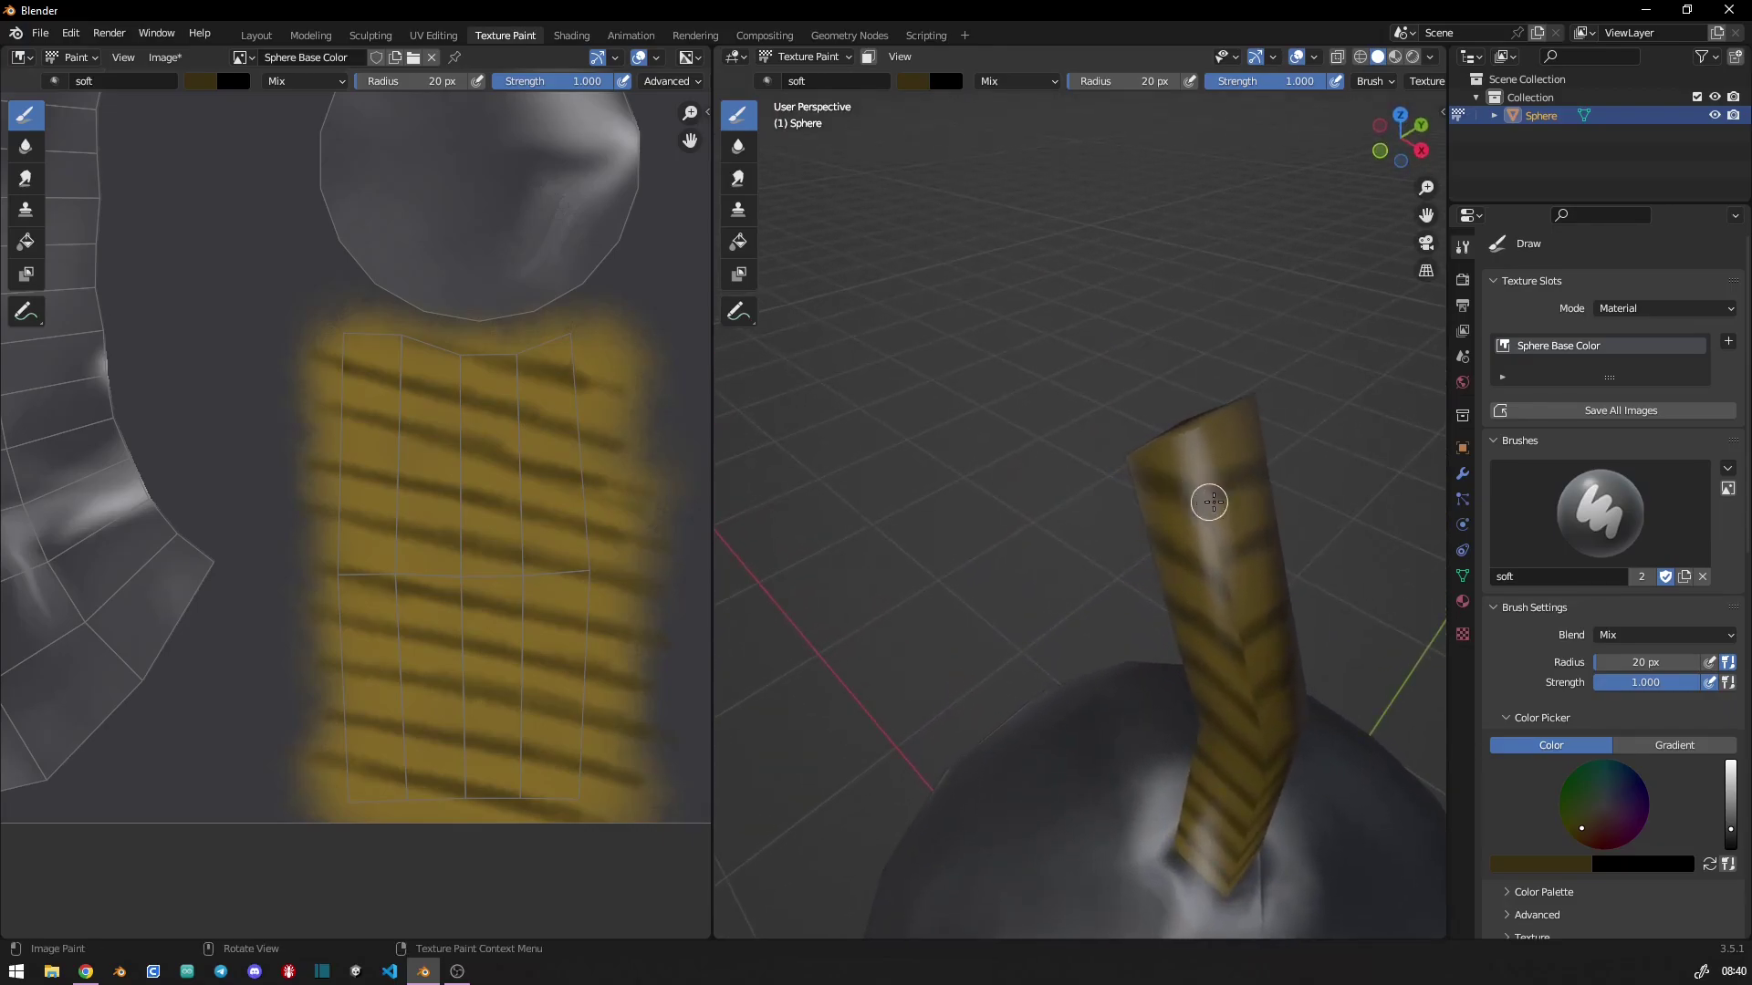
{"action": "middle_click_drag", "start_coordinate": [1192, 489], "coordinate": [1157, 545]}
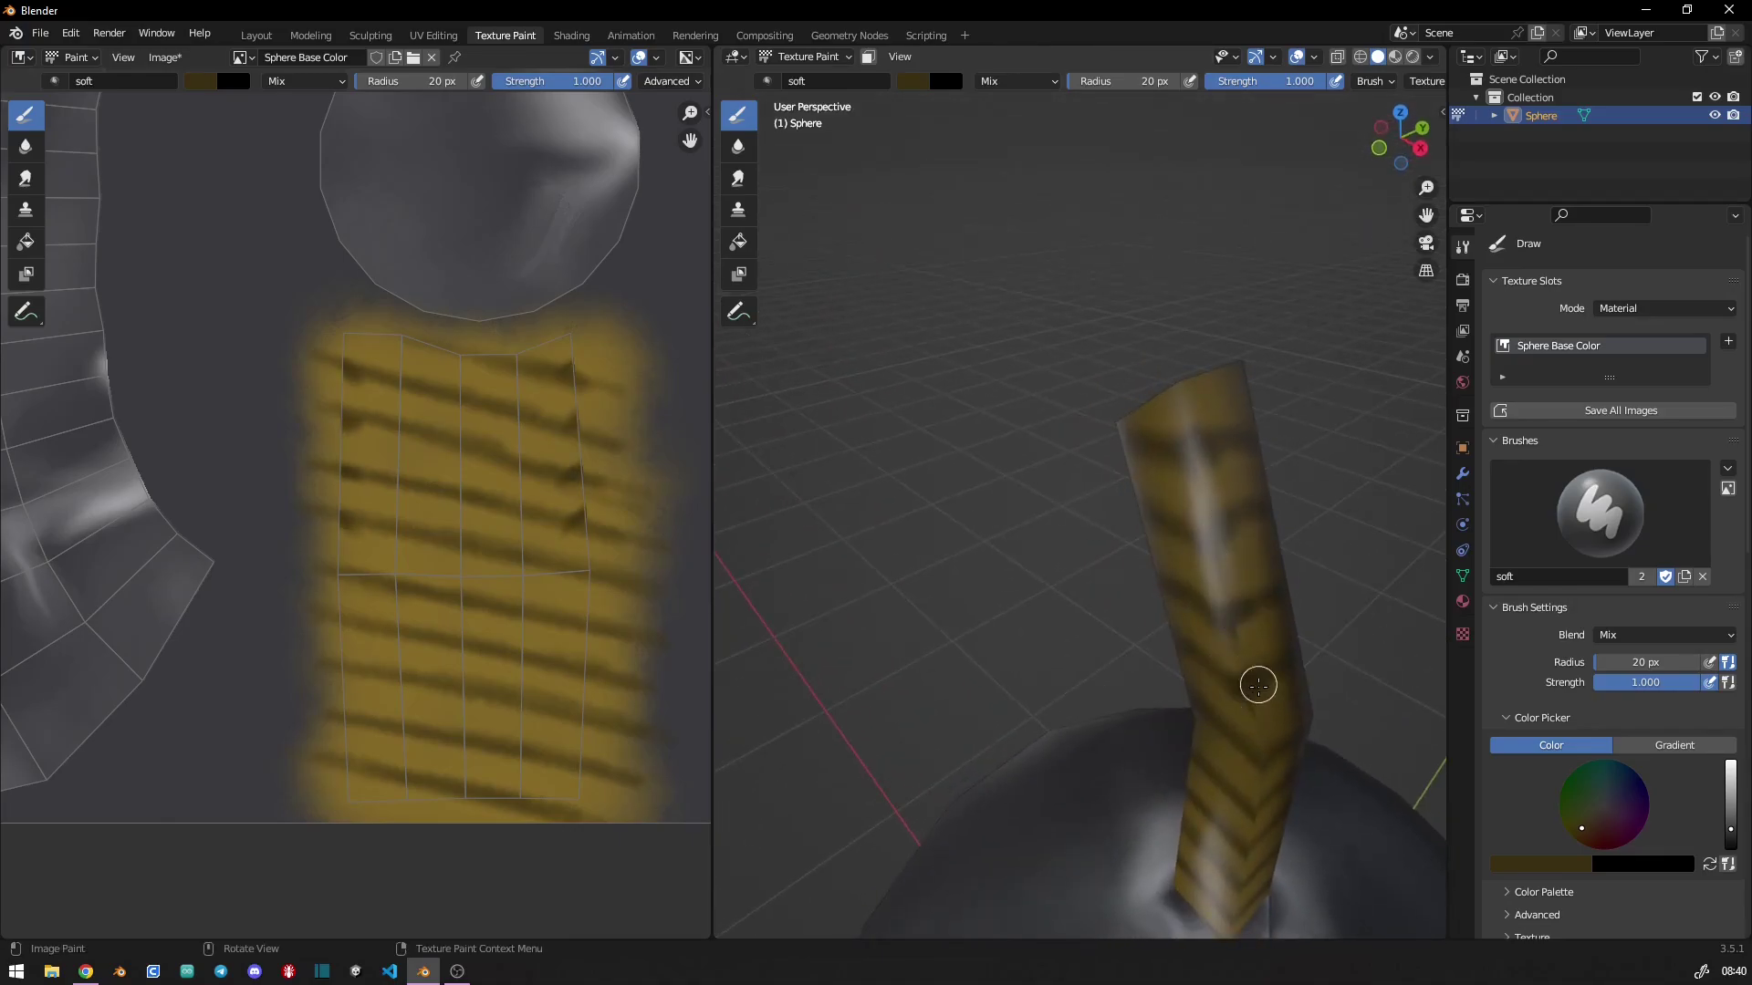
{"action": "middle_click_drag", "start_coordinate": [1157, 698], "coordinate": [1094, 502]}
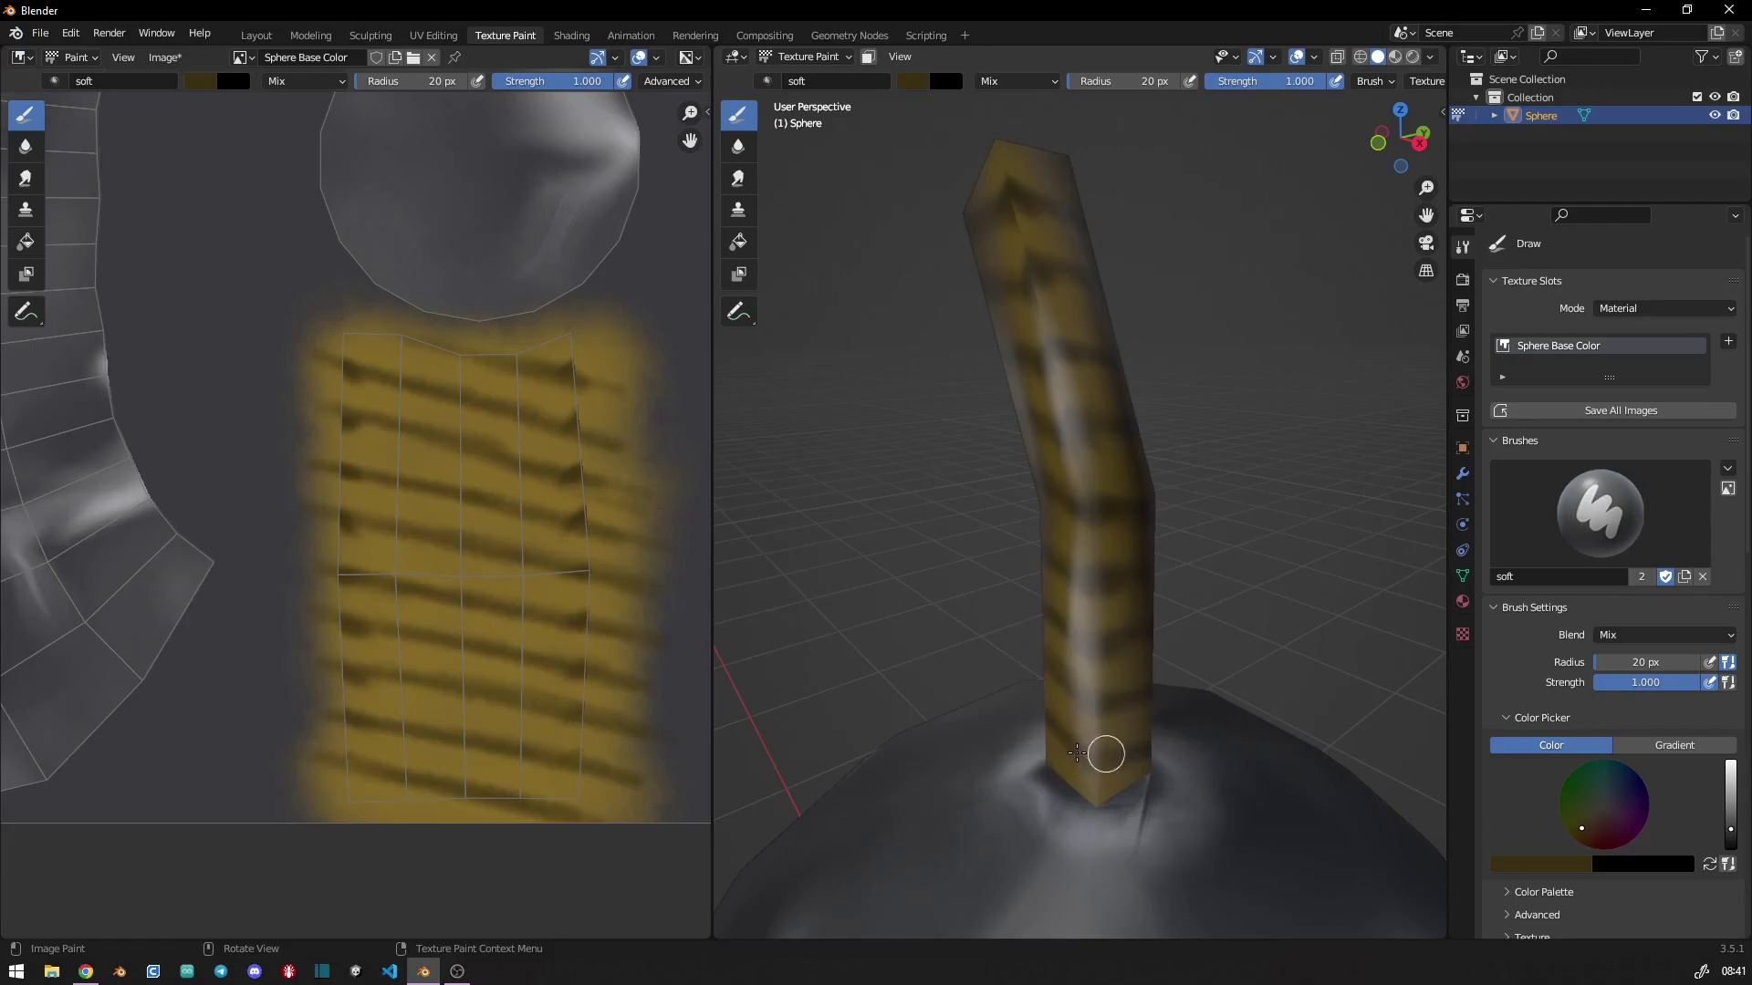
{"action": "left_click_drag", "start_coordinate": [1050, 765], "coordinate": [1098, 803]}
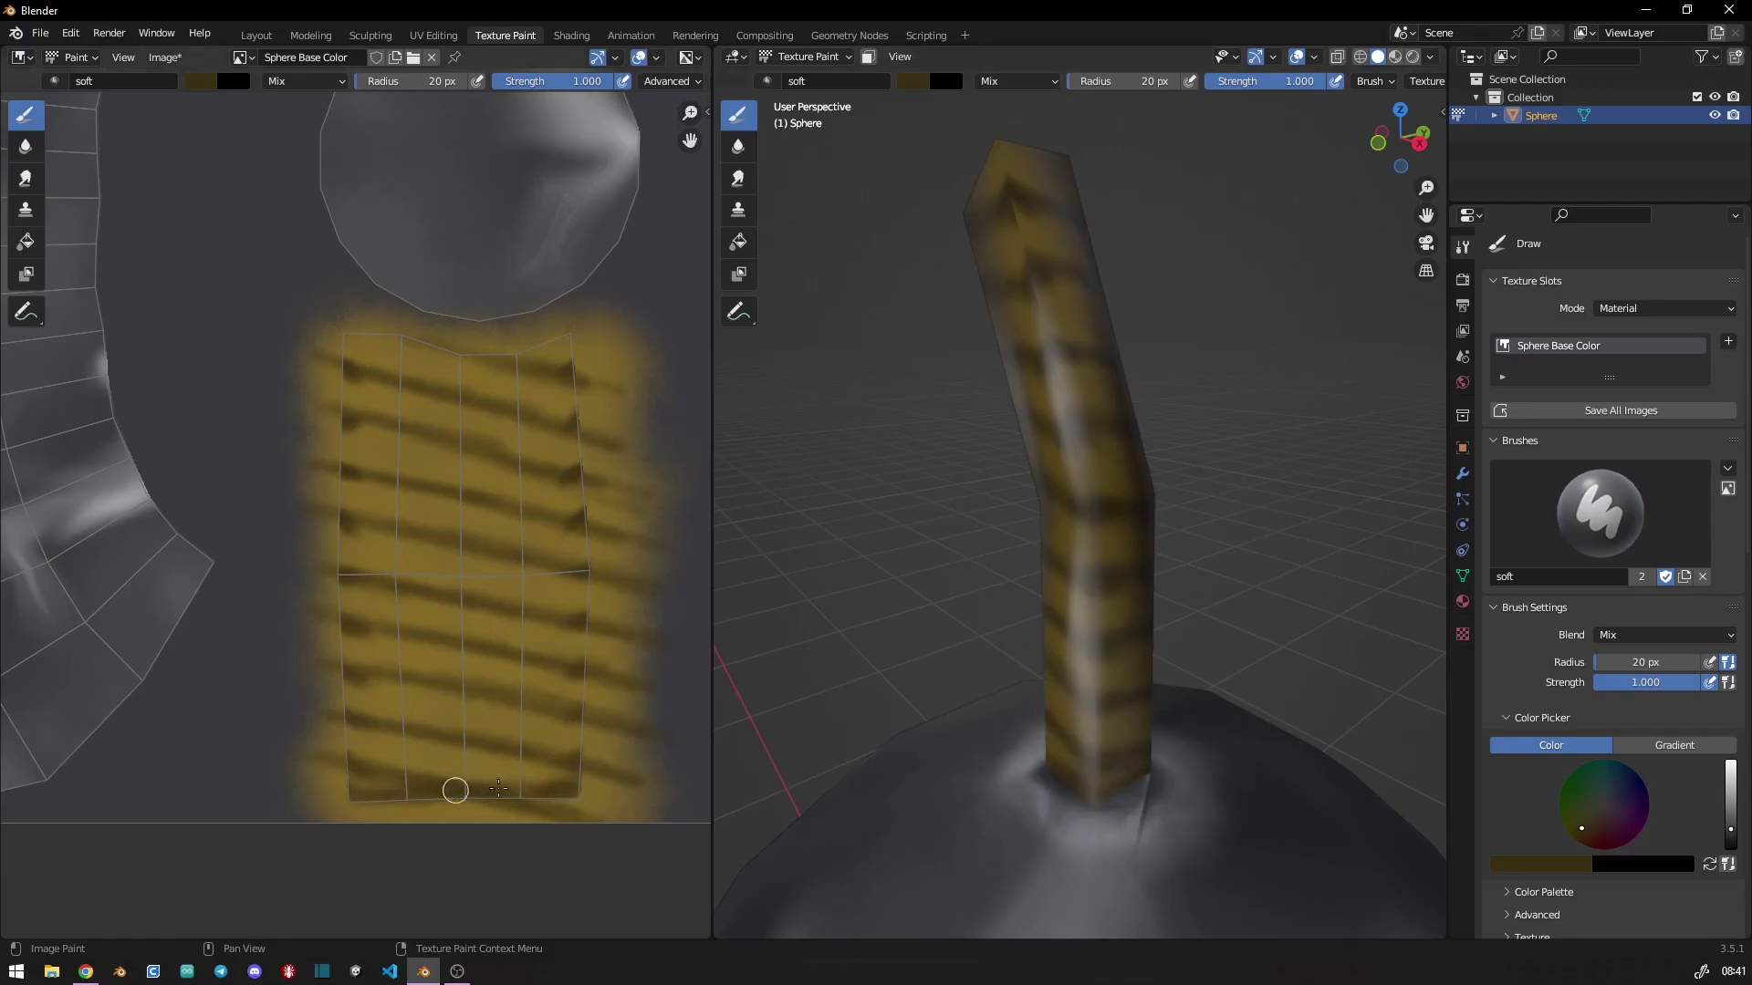
{"action": "mouse_move", "coordinate": [375, 801]}
{"action": "left_mouse_down"}
{"action": "mouse_move", "coordinate": [430, 770]}
{"action": "mouse_move", "coordinate": [559, 771]}
{"action": "mouse_move", "coordinate": [481, 731]}
{"action": "mouse_move", "coordinate": [453, 683]}
{"action": "left_mouse_up"}
{"action": "mouse_move", "coordinate": [578, 627]}
{"action": "left_mouse_down"}
{"action": "mouse_move", "coordinate": [371, 485]}
{"action": "mouse_move", "coordinate": [465, 454]}
{"action": "mouse_move", "coordinate": [366, 399]}
{"action": "mouse_move", "coordinate": [434, 359]}
{"action": "left_mouse_up"}
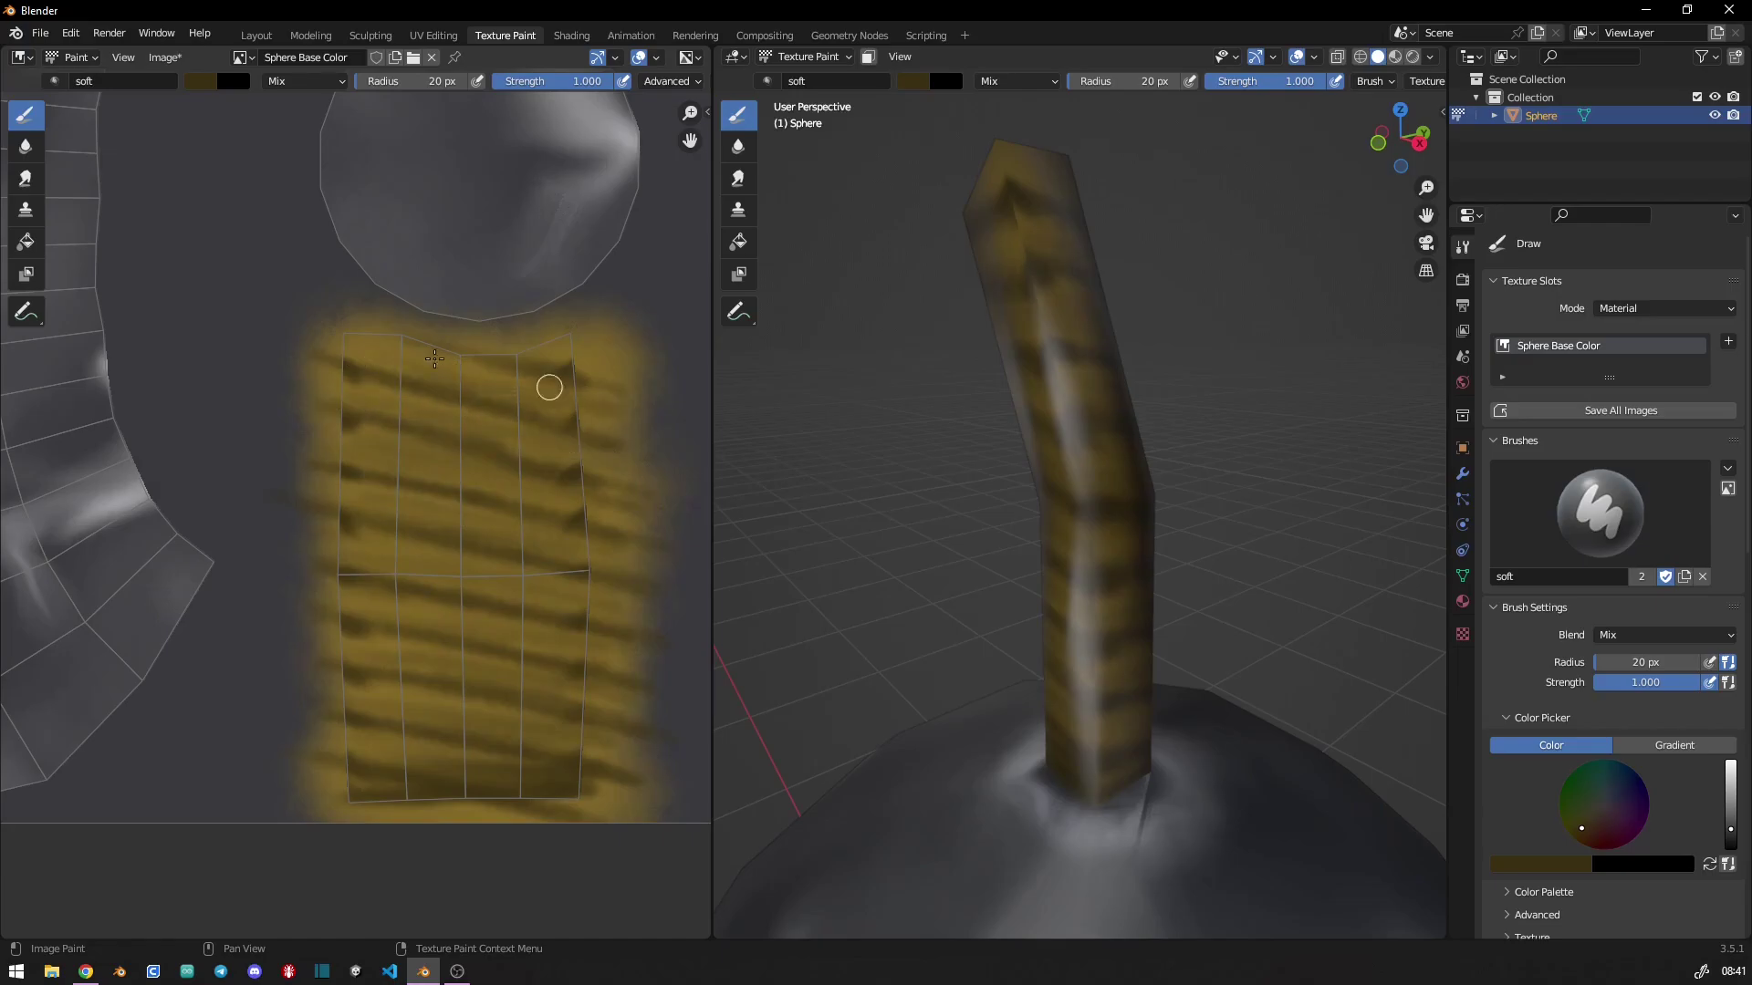
{"action": "scroll", "coordinate": [1131, 730], "scroll_direction": "down", "scroll_amount": 5}
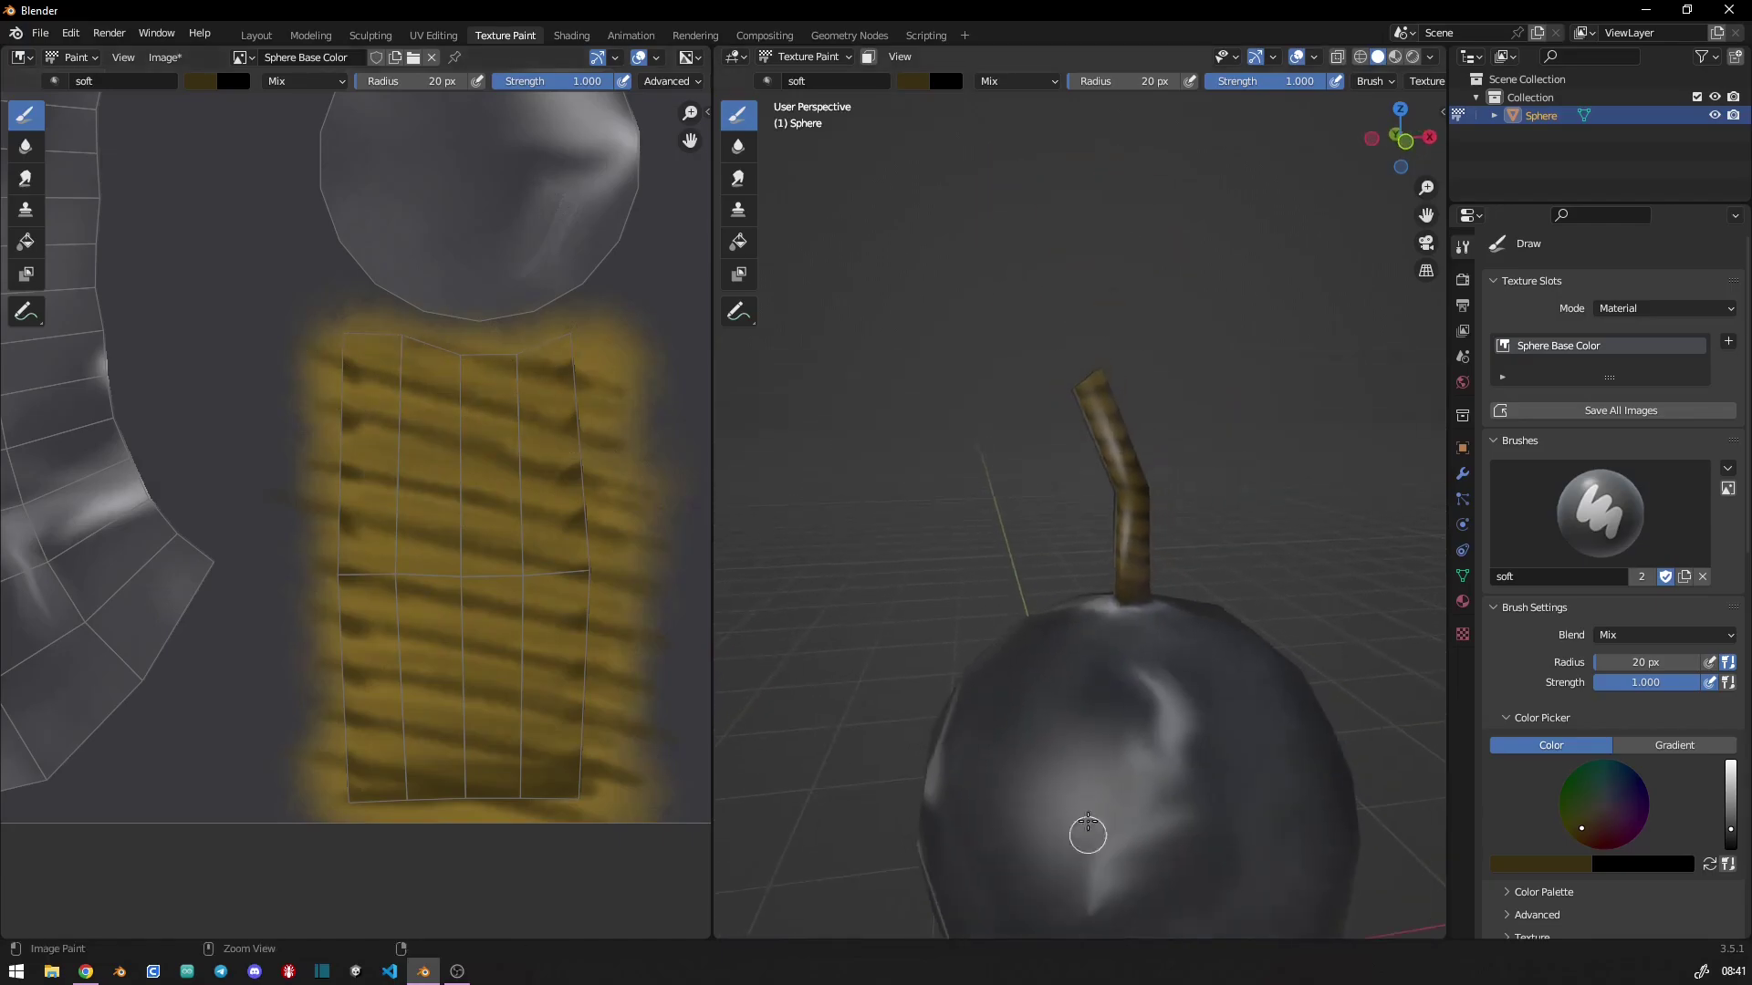
{"action": "scroll", "coordinate": [1083, 708], "scroll_direction": "down", "scroll_amount": 2}
{"action": "mouse_move", "coordinate": [1083, 708]}
{"action": "middle_mouse_down"}
{"action": "mouse_move", "coordinate": [996, 721]}
{"action": "mouse_move", "coordinate": [1086, 723]}
{"action": "middle_mouse_up"}
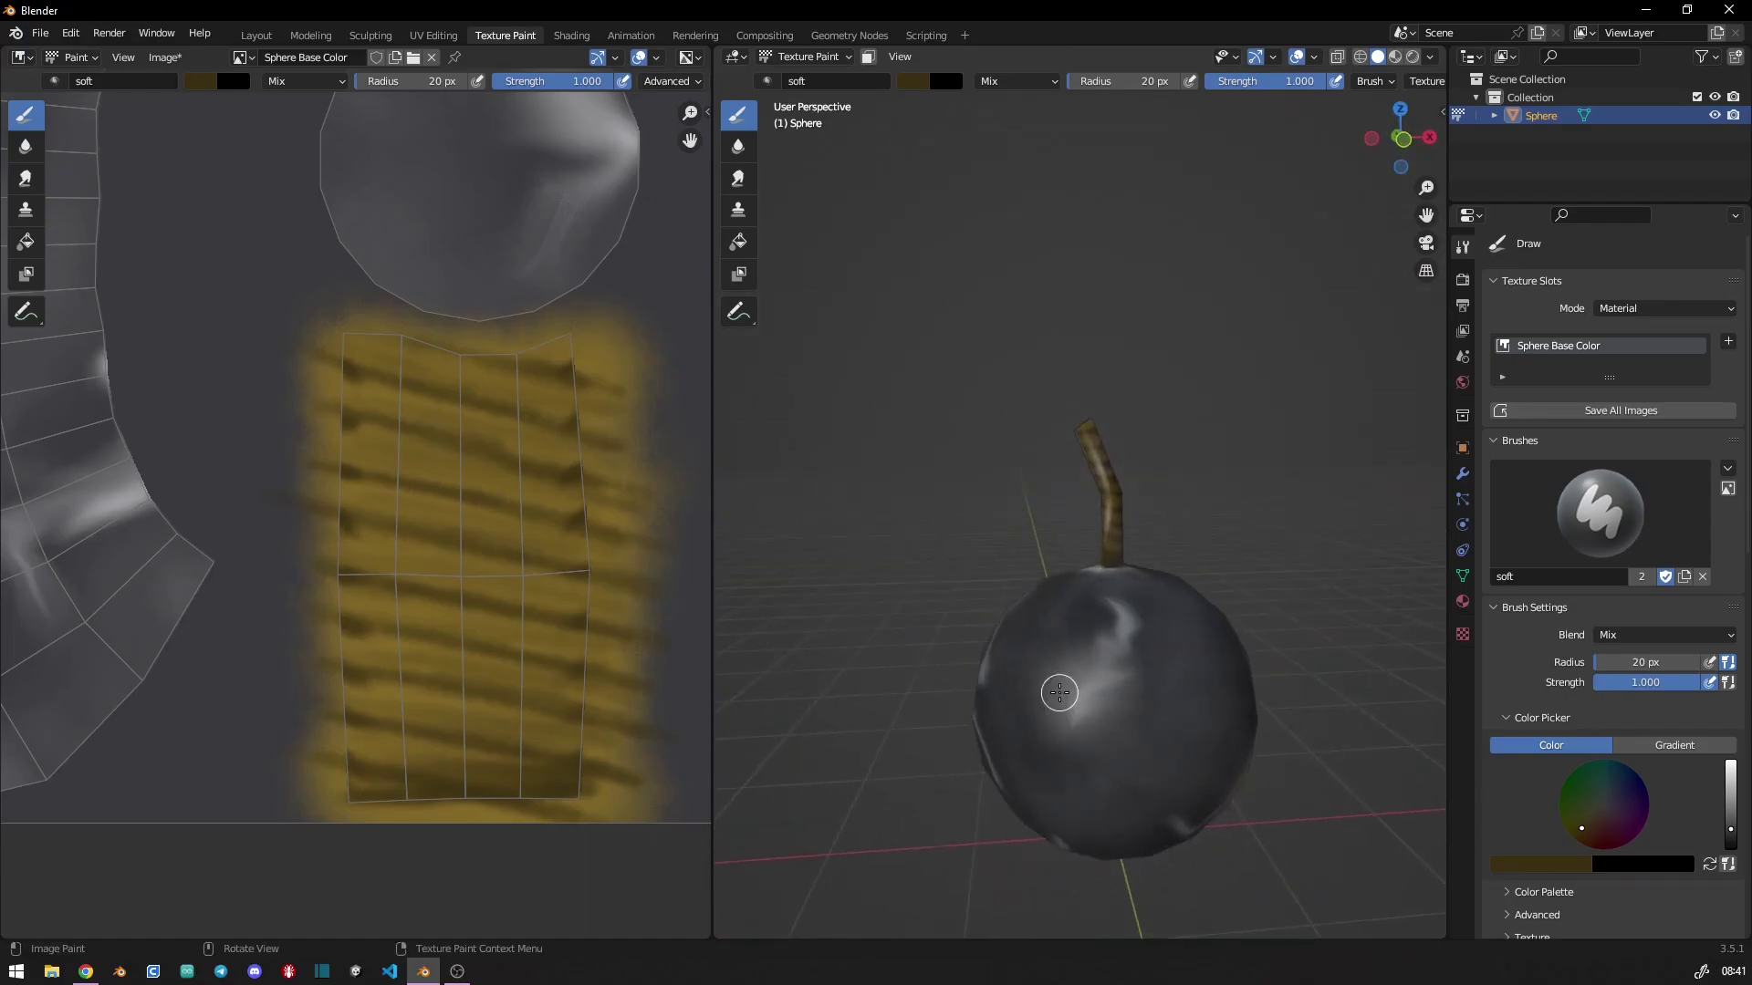